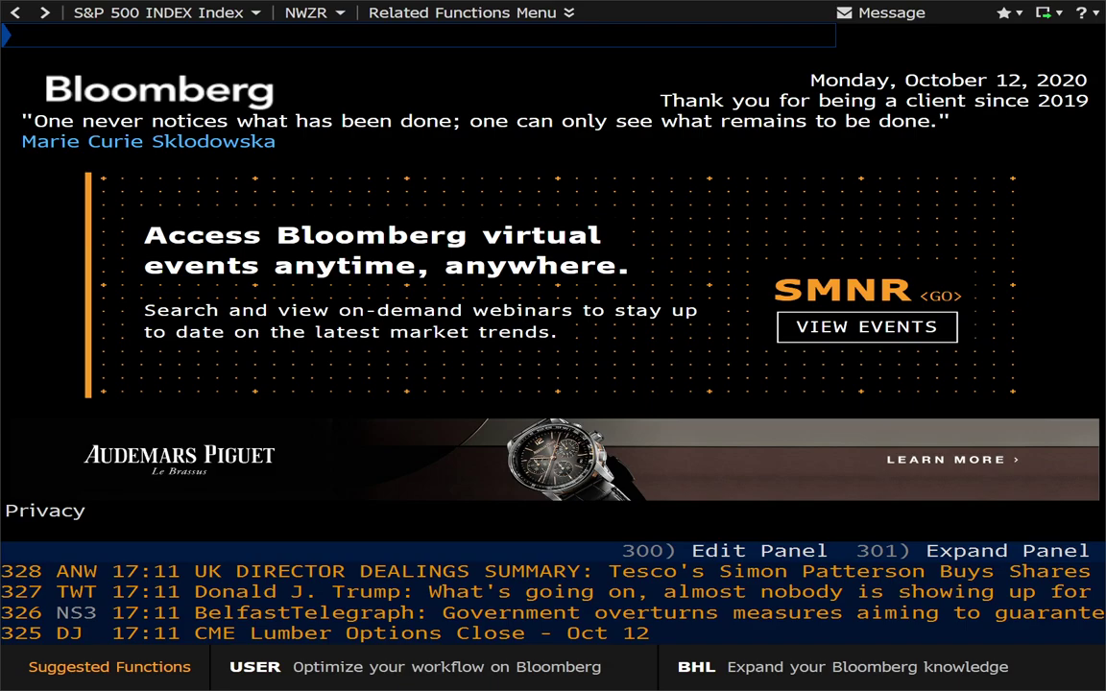
Run the MAPS function code from the command line to load Geo Insights.
click(174, 39)
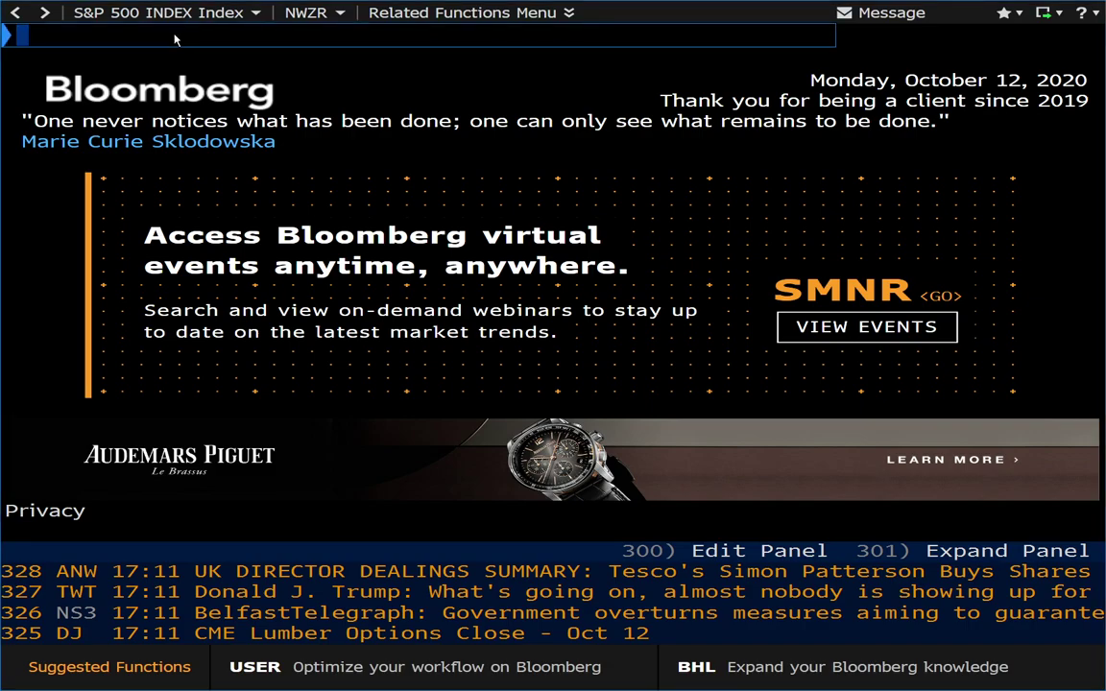
text(MAPS)
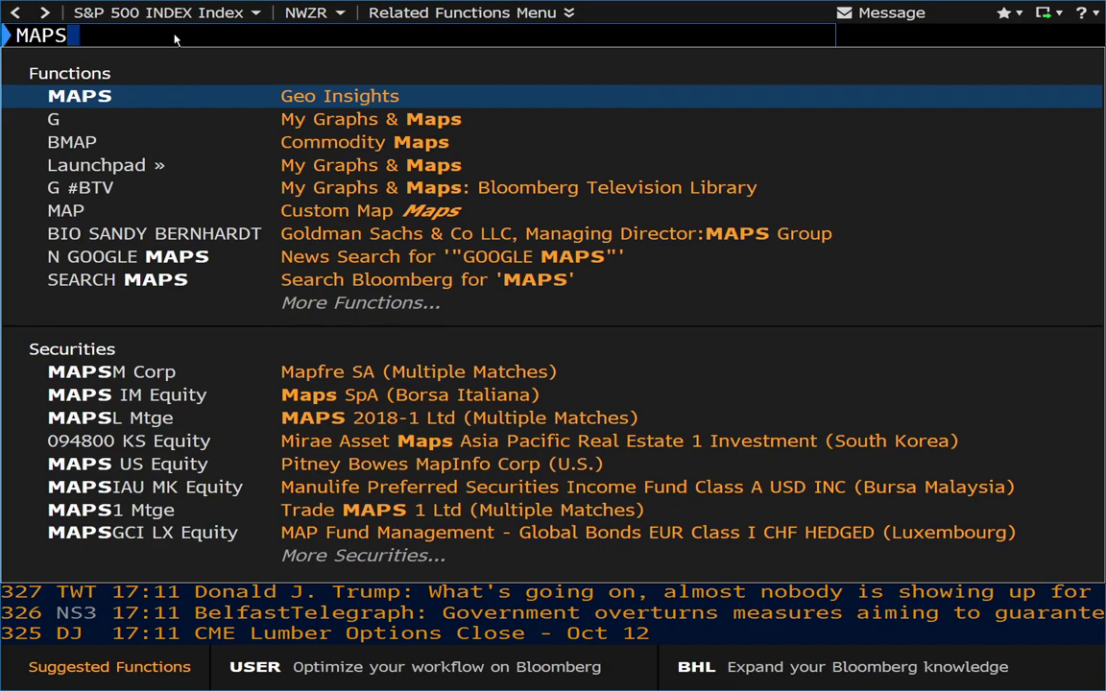
key(Return)
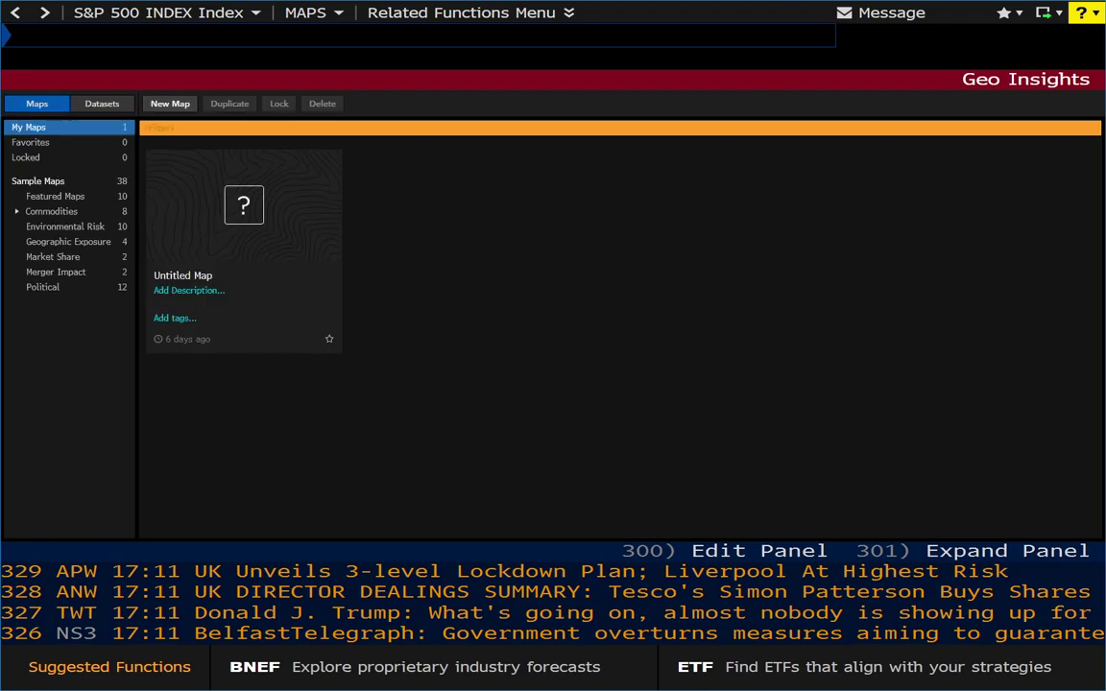
Show the 38 Sample Maps and scroll the cards down to Water Risk and Coral Diseases.
click(24, 181)
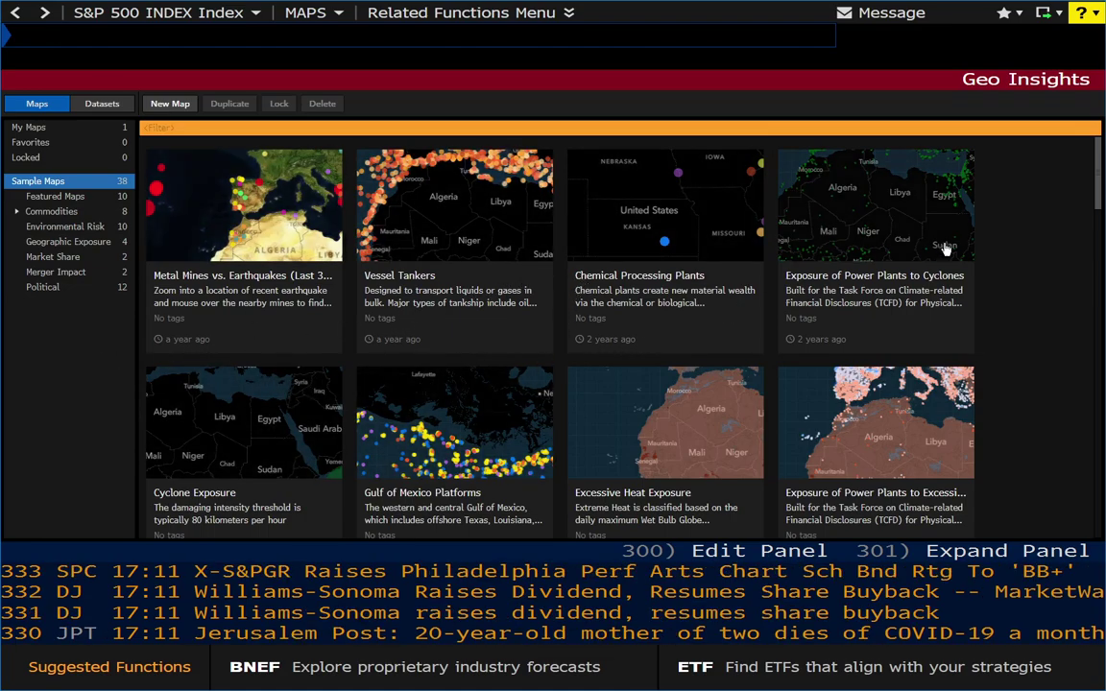
scroll(1092, 202, down, 3)
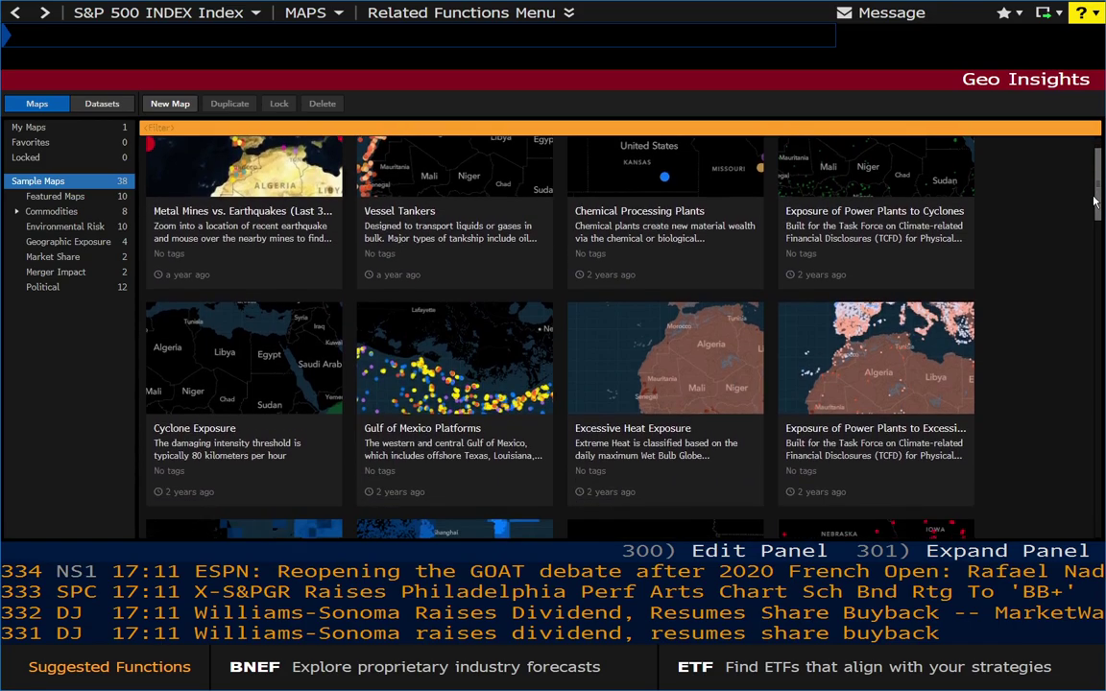
scroll(1092, 211, down, 1)
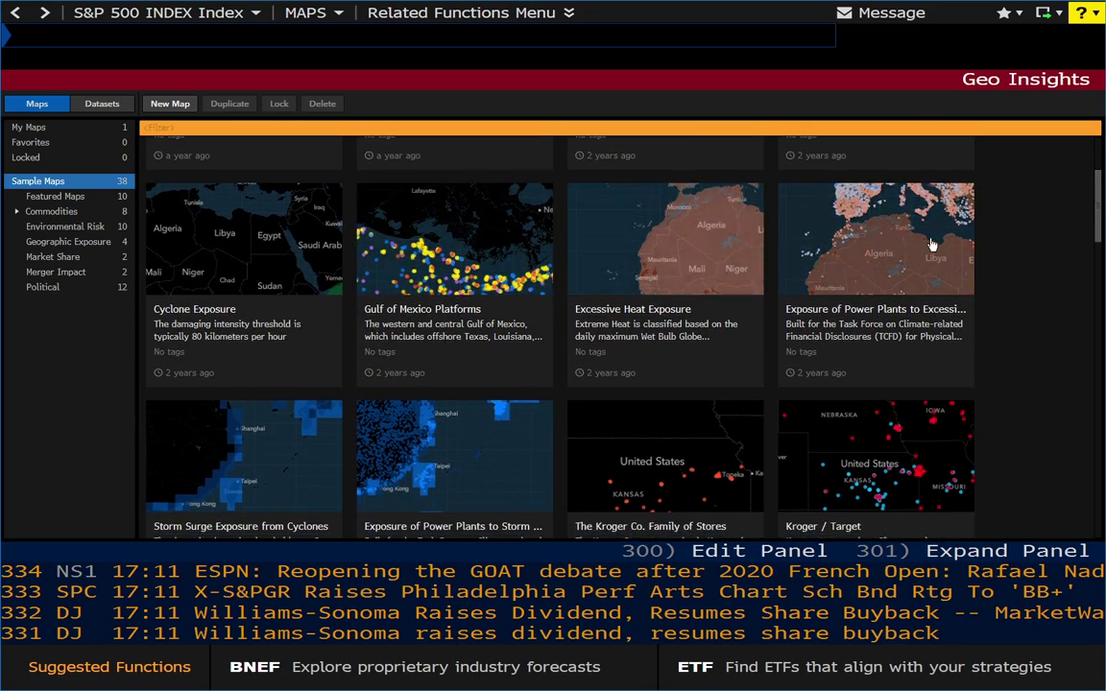
scroll(1099, 211, down, 3)
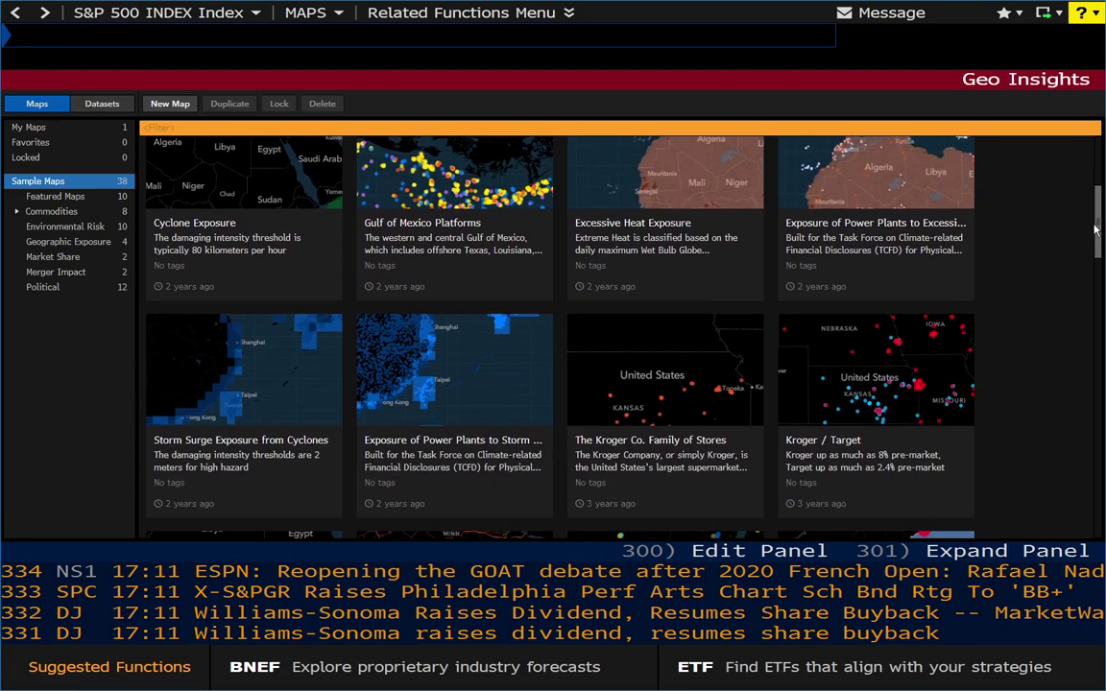
scroll(1092, 238, down, 2)
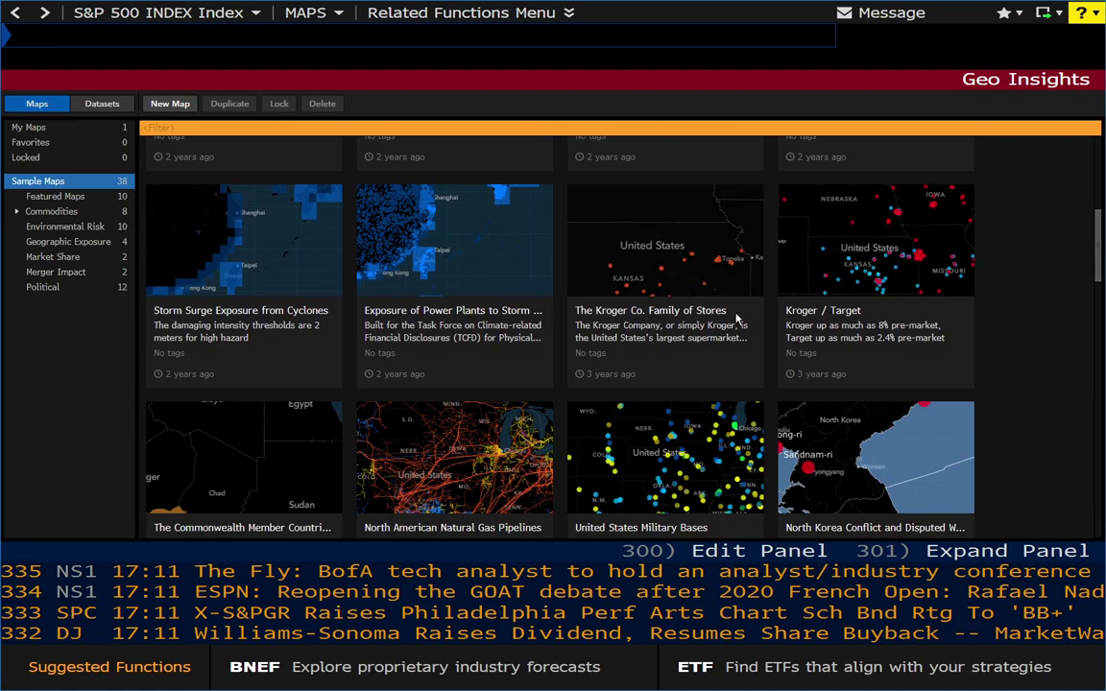
drag(1098, 243, 1098, 273)
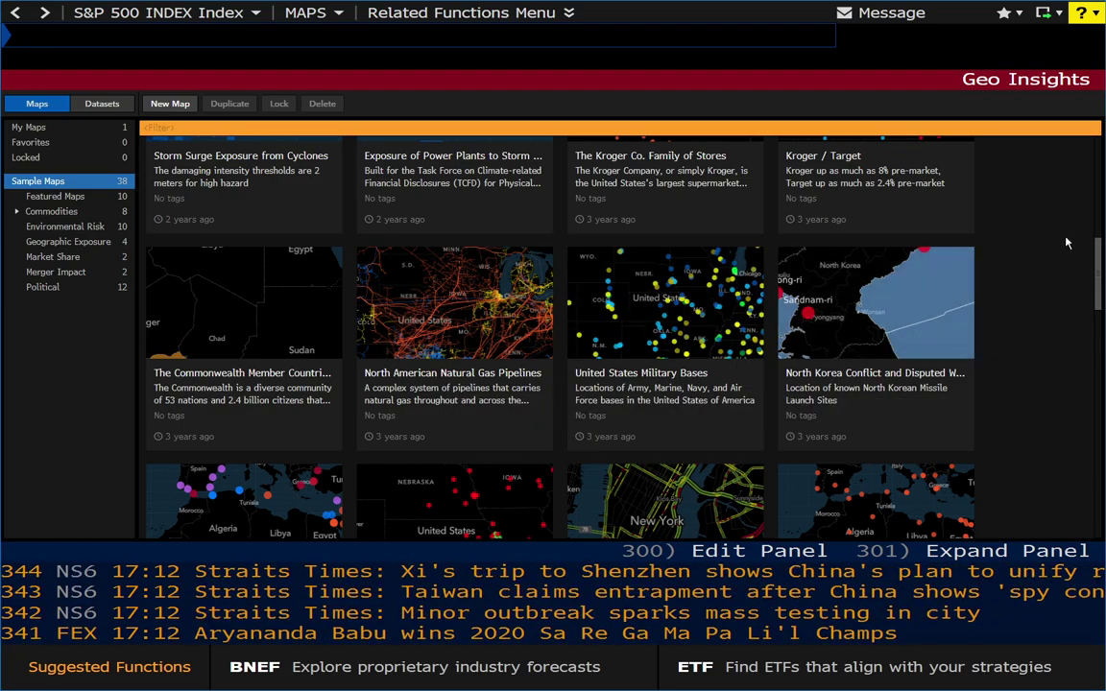
drag(1093, 254, 1102, 348)
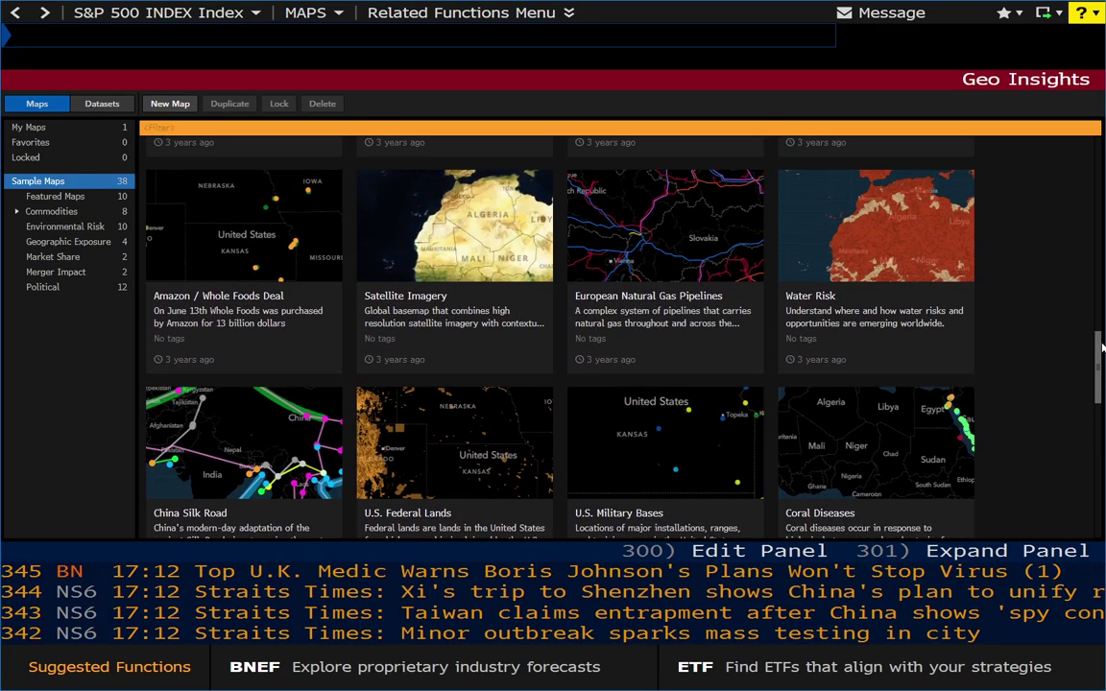
drag(1102, 347, 1100, 355)
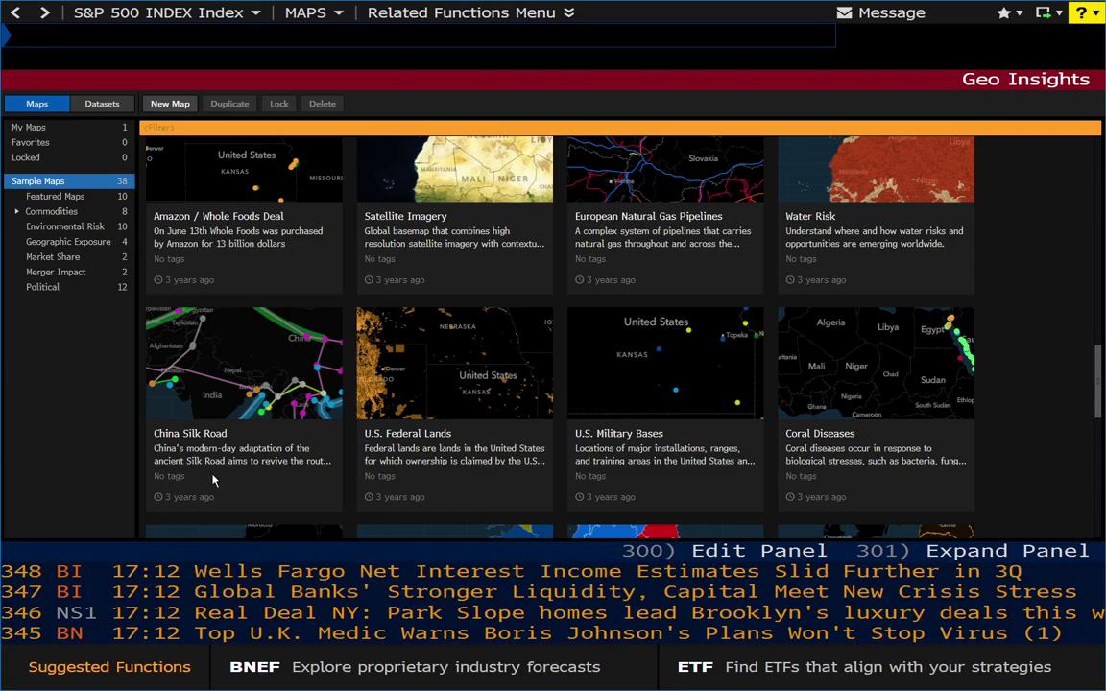
Browse the Datasets list, expand the panel with 301, then open the MAP Custom Map.
click(80, 112)
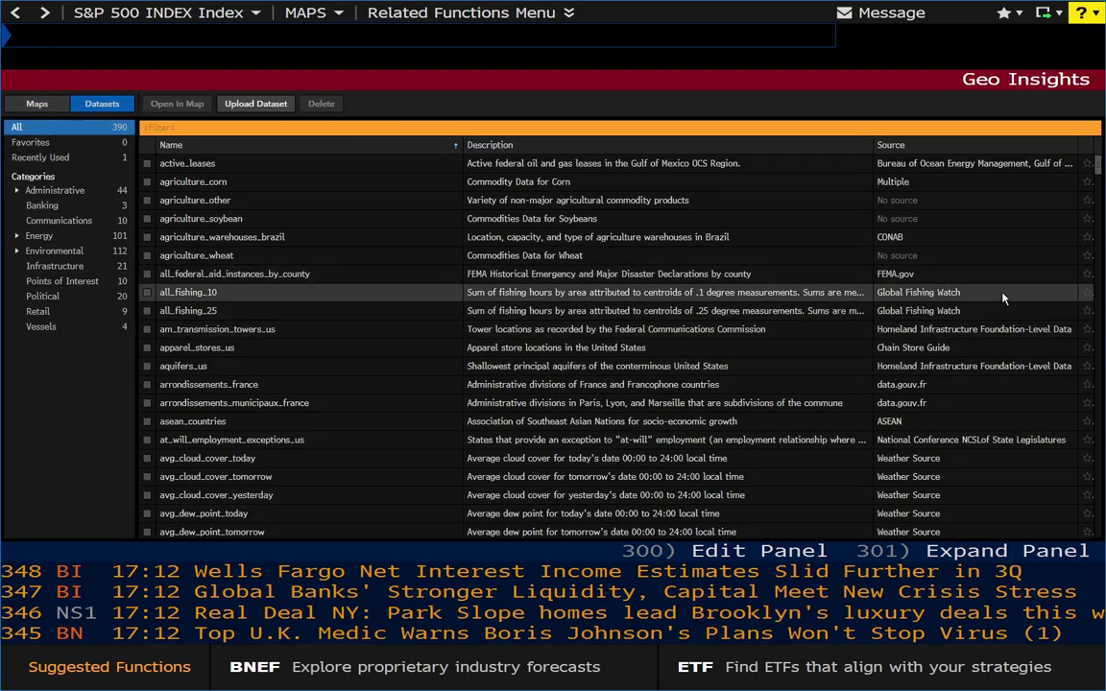
drag(1095, 165, 429, 64)
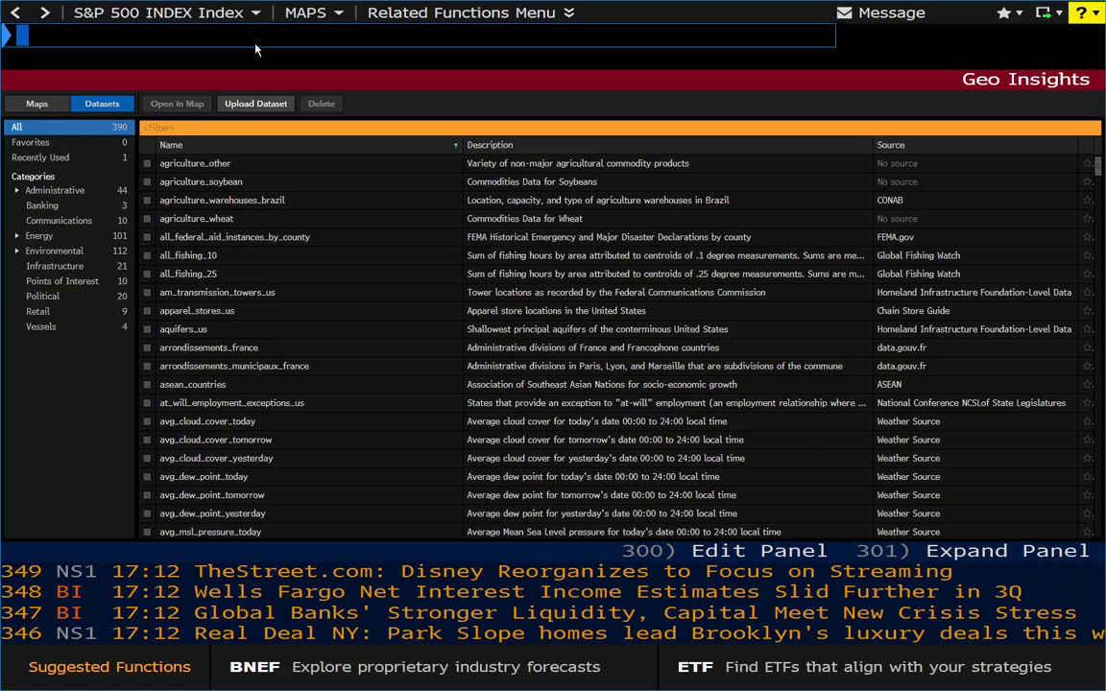
text(301)
key(Return)
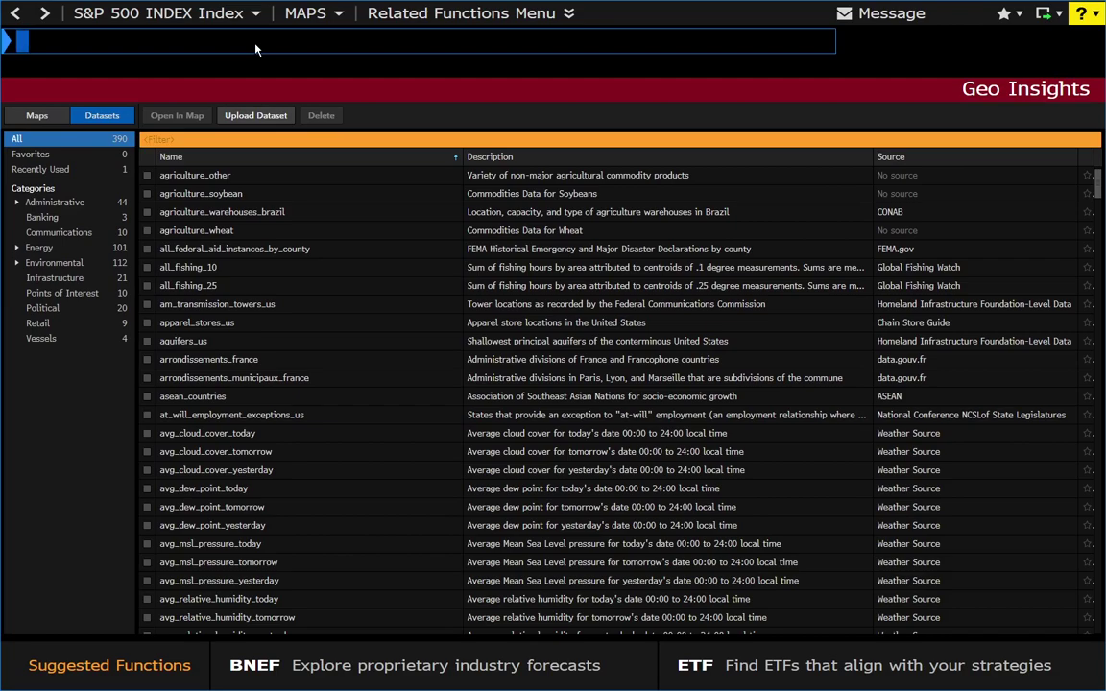
text(MAP)
key(Return)
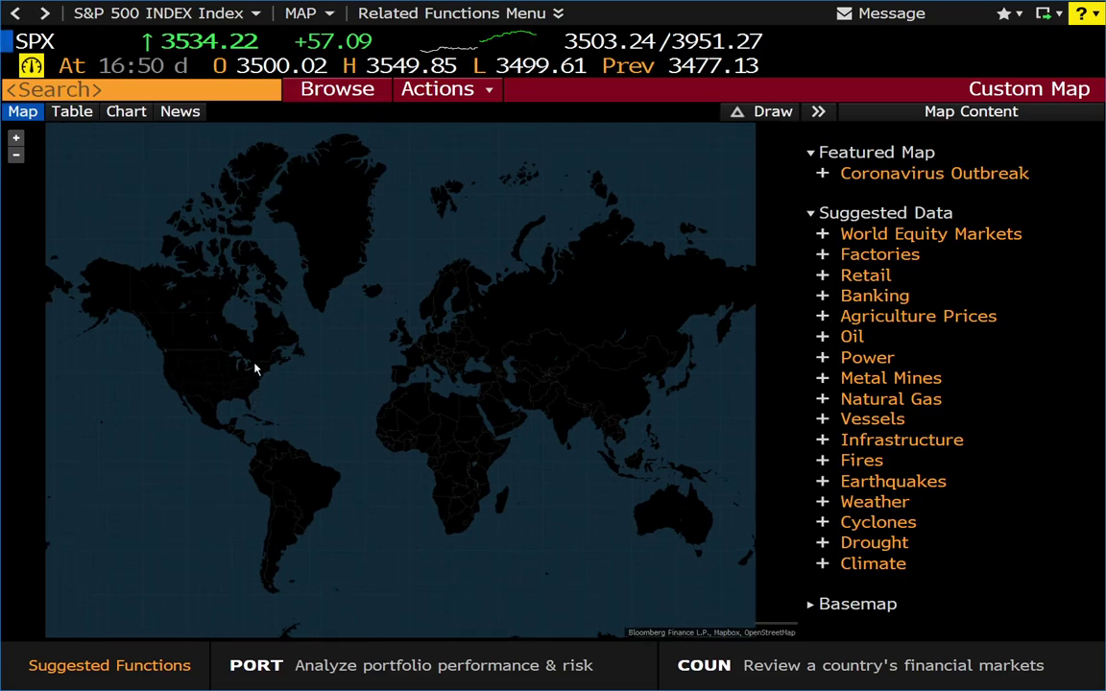
Zoom into North America, show Coronavirus Outbreak Cases for the United States, then remove that layer.
scroll(256, 375, up, 3)
scroll(312, 337, up, 2)
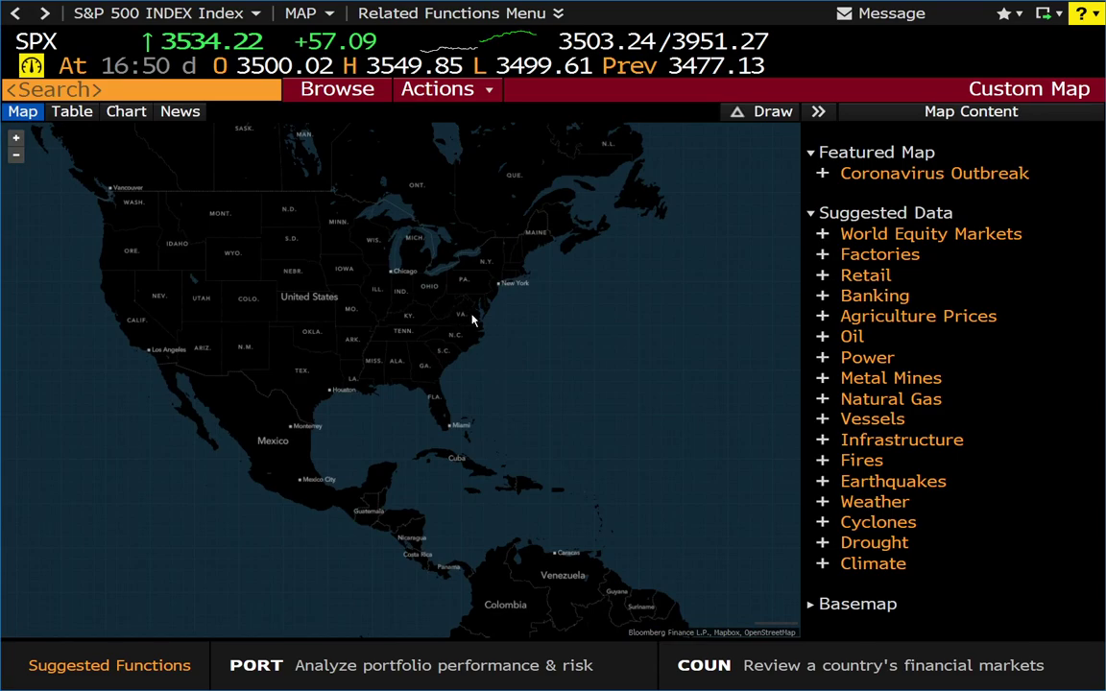
click(844, 173)
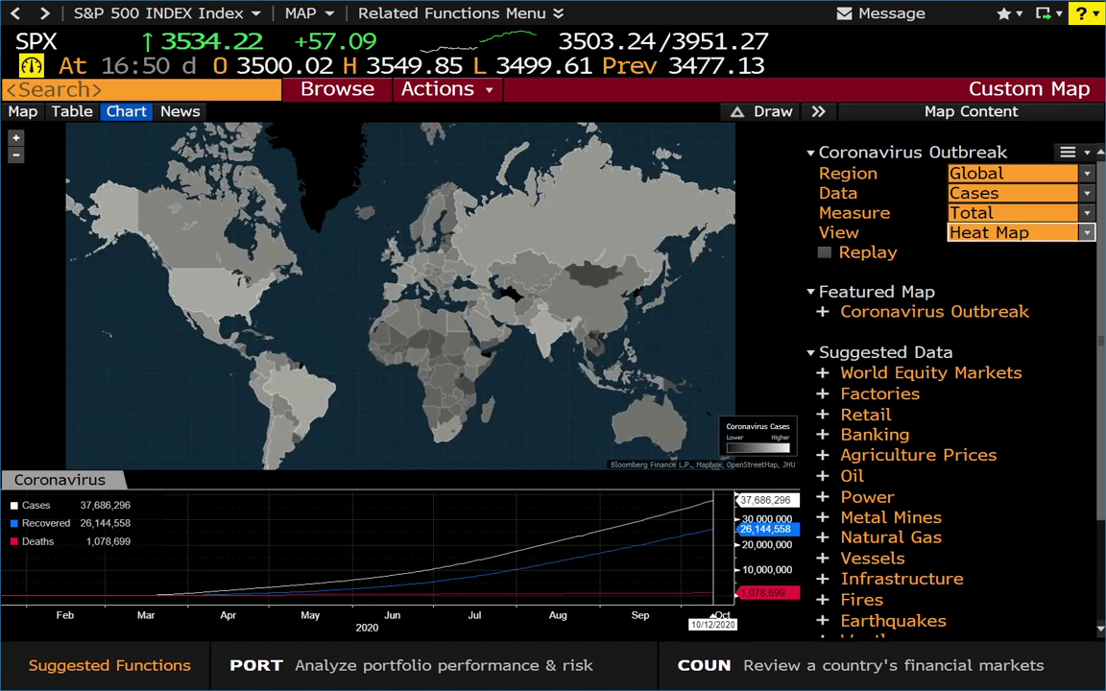
click(957, 232)
click(971, 212)
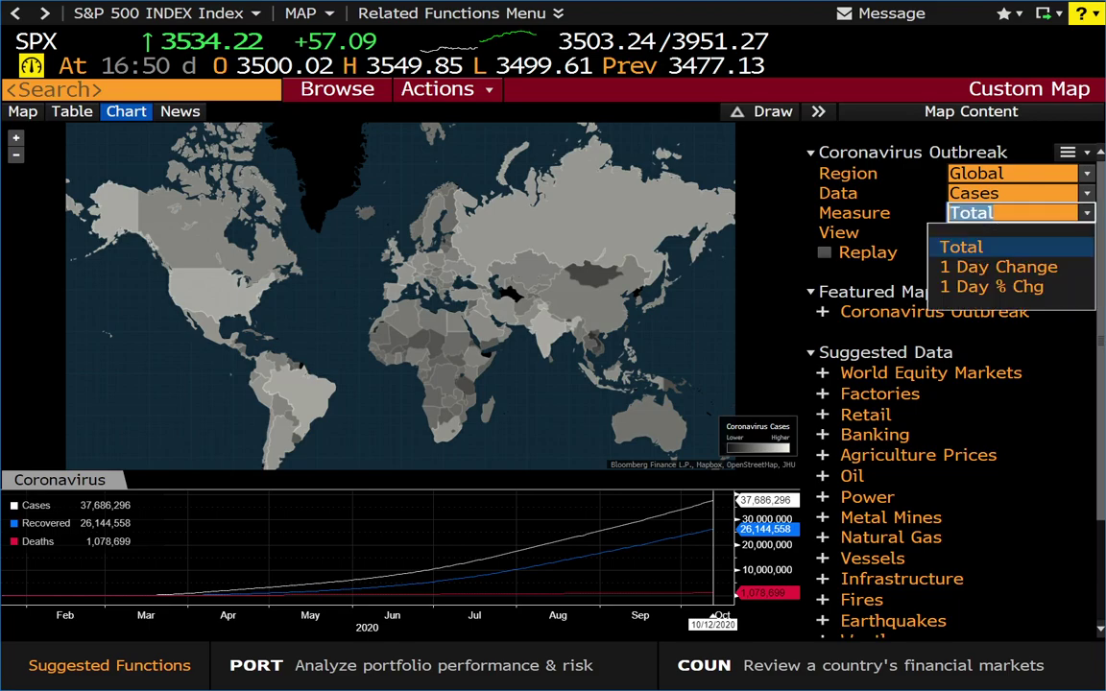
click(971, 193)
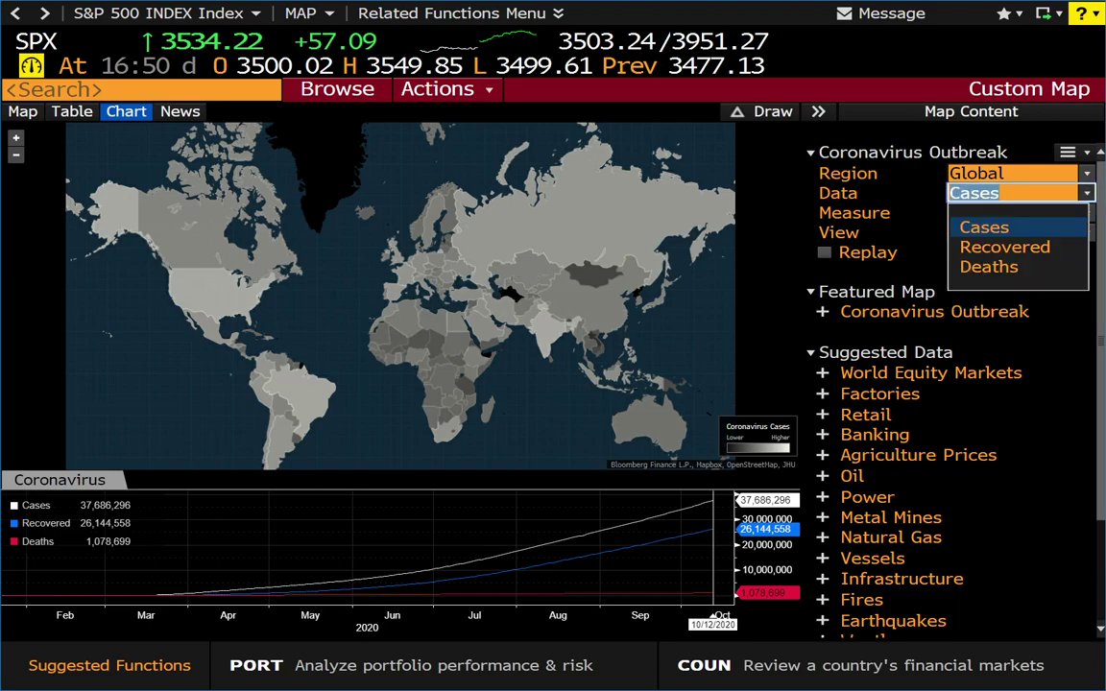
click(979, 227)
click(972, 173)
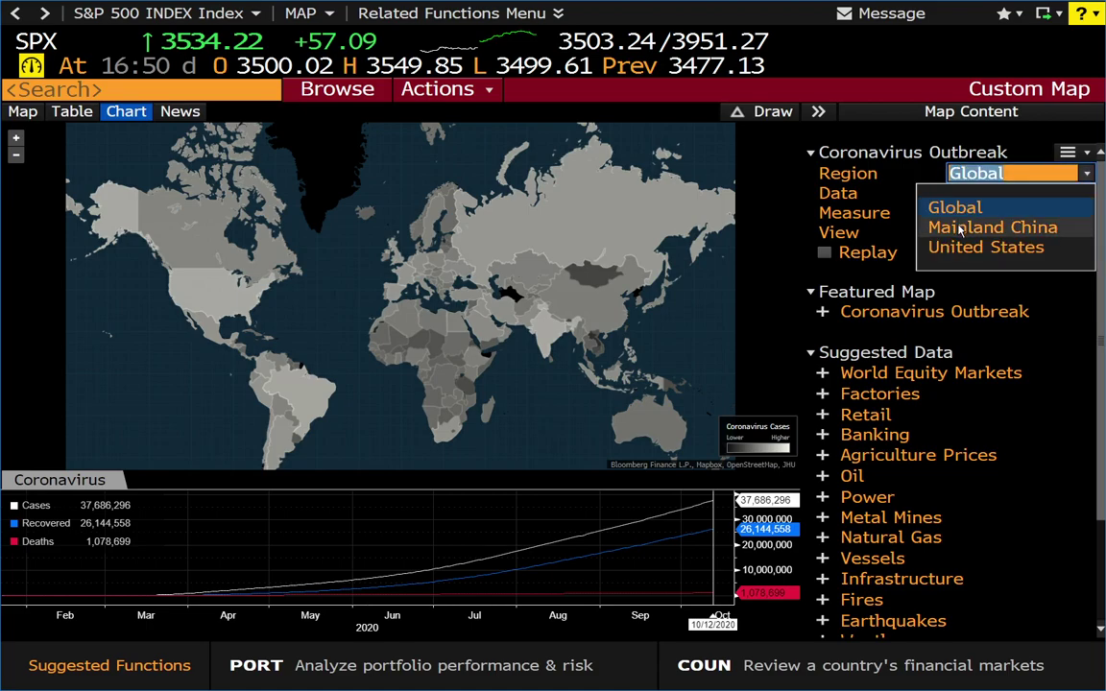
click(986, 247)
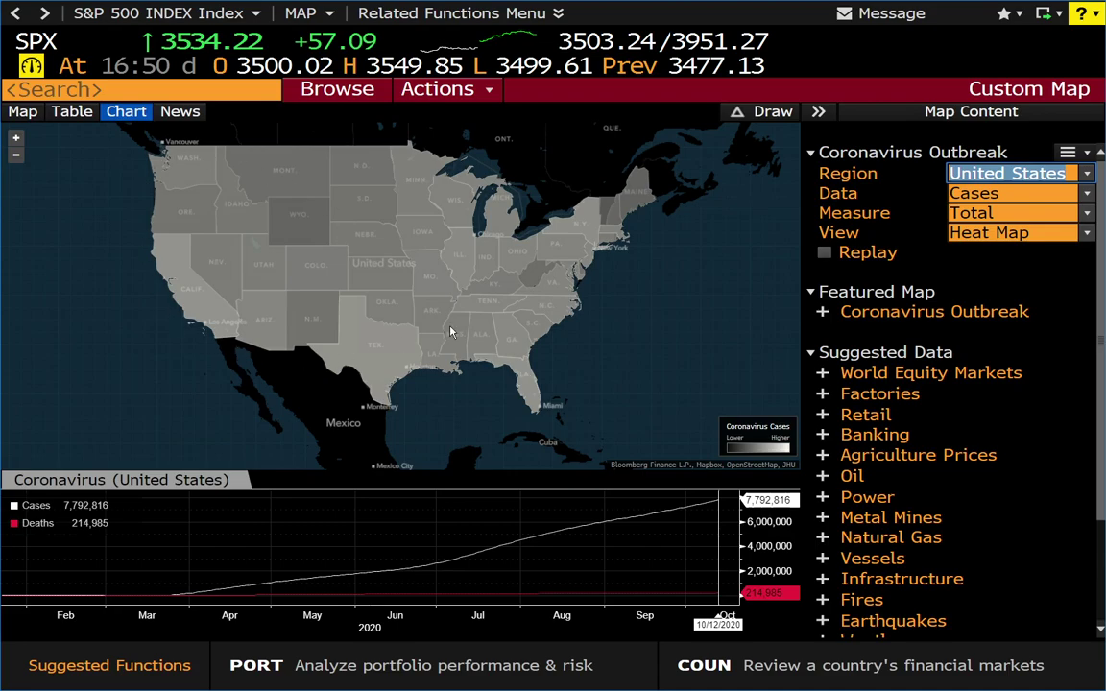
click(1067, 152)
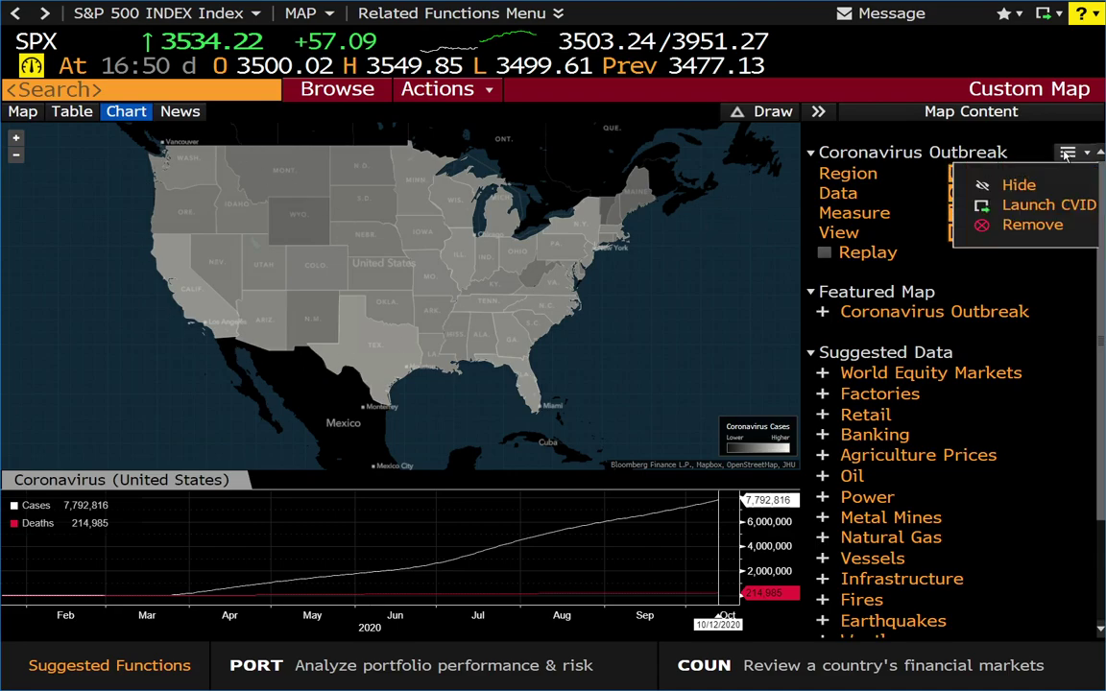
click(1039, 200)
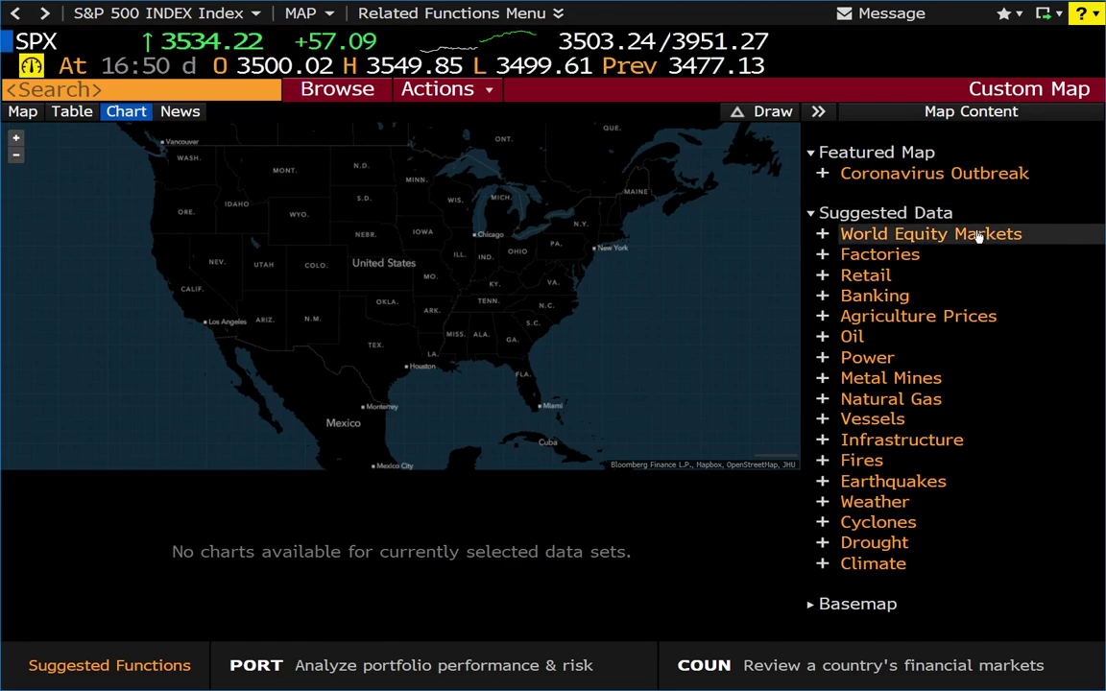
Add the World Equity Markets layer and pan from the United States to Europe, Africa and Asia.
click(821, 235)
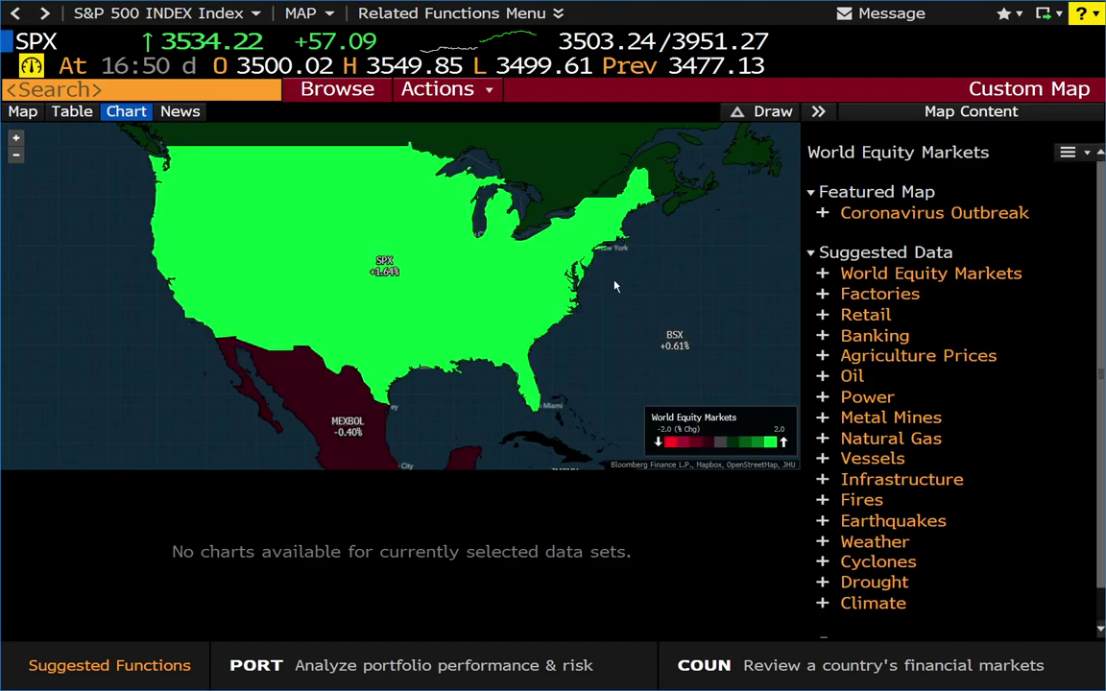
scroll(615, 285, down, 5)
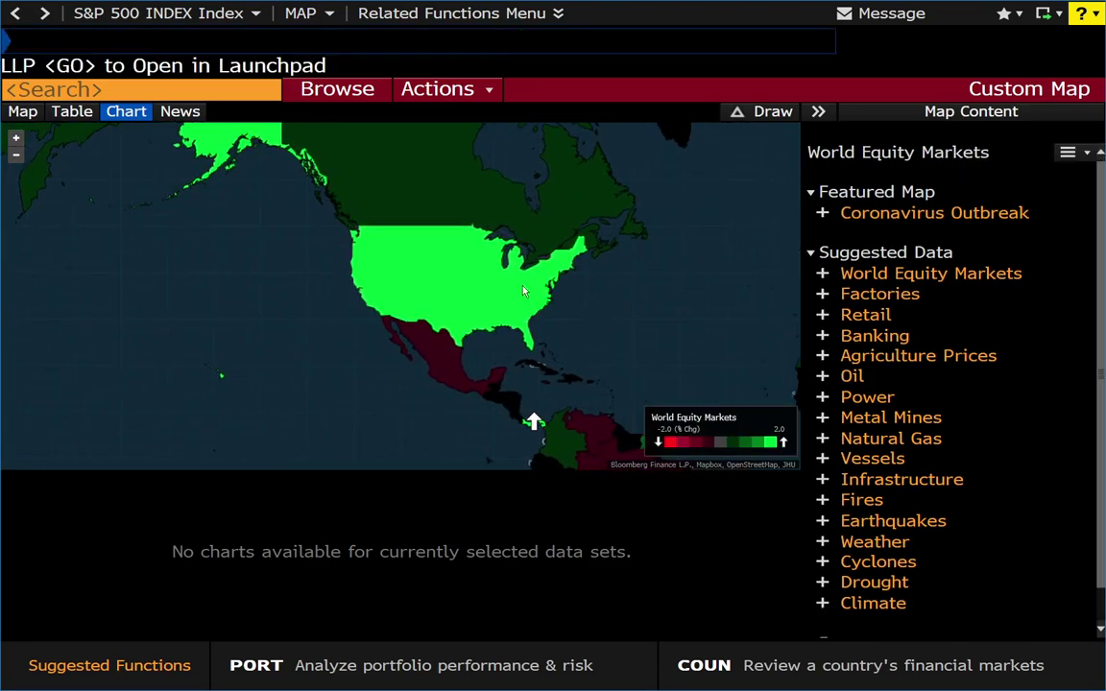
drag(533, 290, 384, 258)
scroll(297, 266, up, 2)
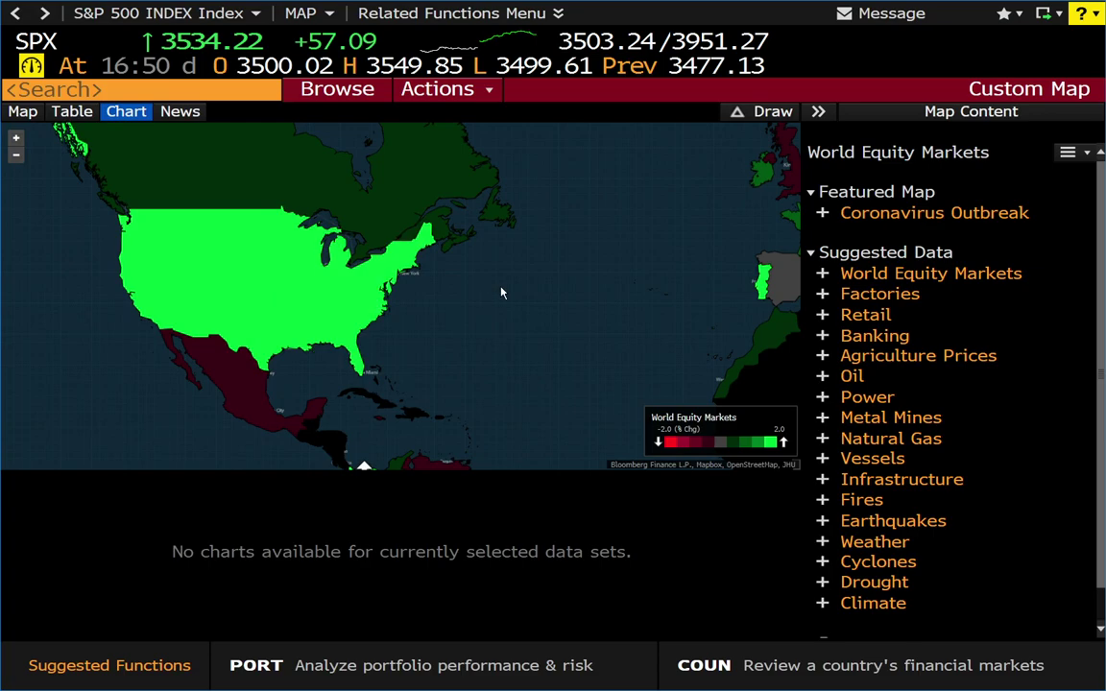
scroll(501, 292, down, 3)
drag(480, 259, 302, 197)
drag(444, 226, 392, 230)
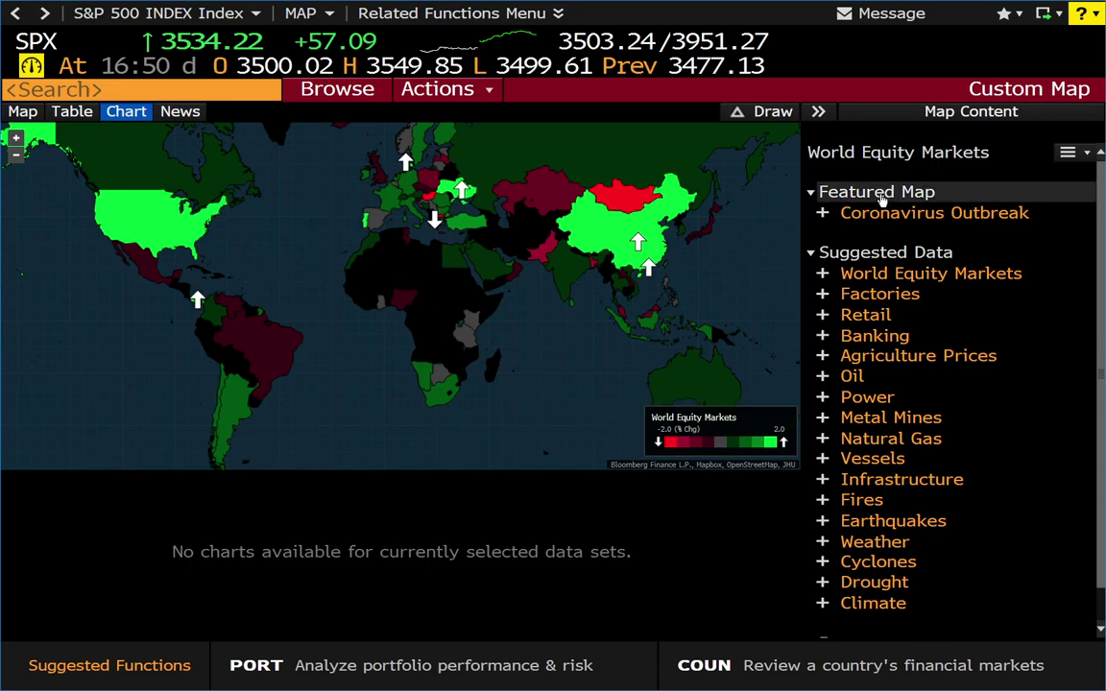
Remove the World Equity Markets layer and recentre the blank map on Eurasia.
click(1067, 153)
click(1037, 204)
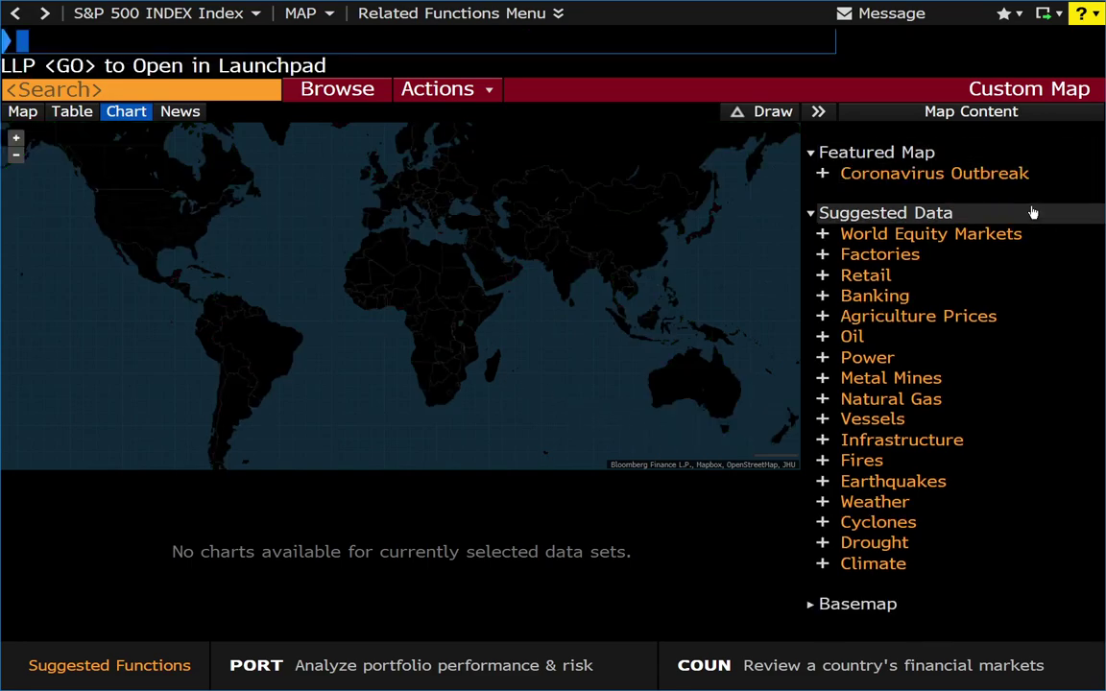
drag(509, 240, 567, 351)
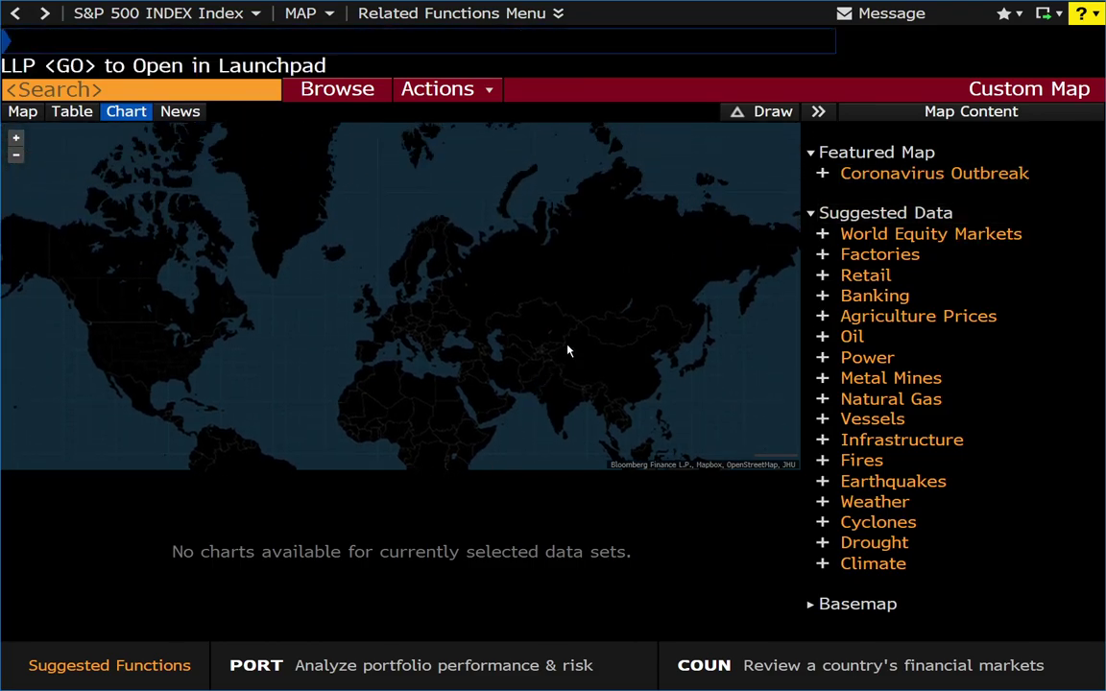
Add the Factories layer and zoom into Charleston, West Virginia to inspect individual factory sites.
click(823, 254)
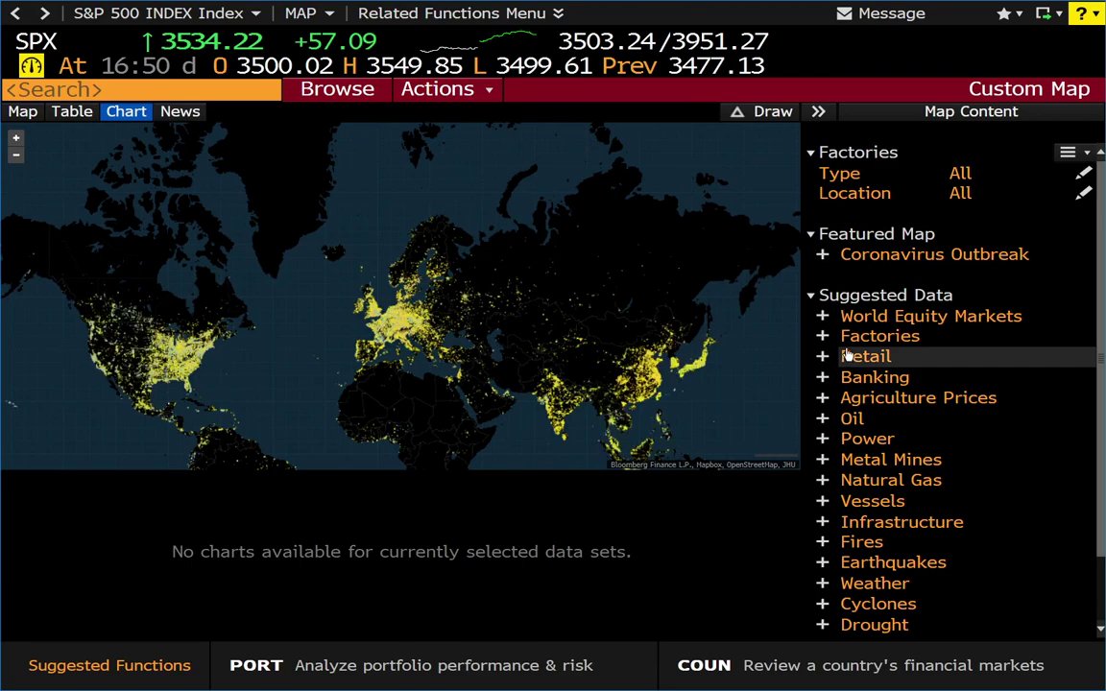
drag(404, 334, 431, 290)
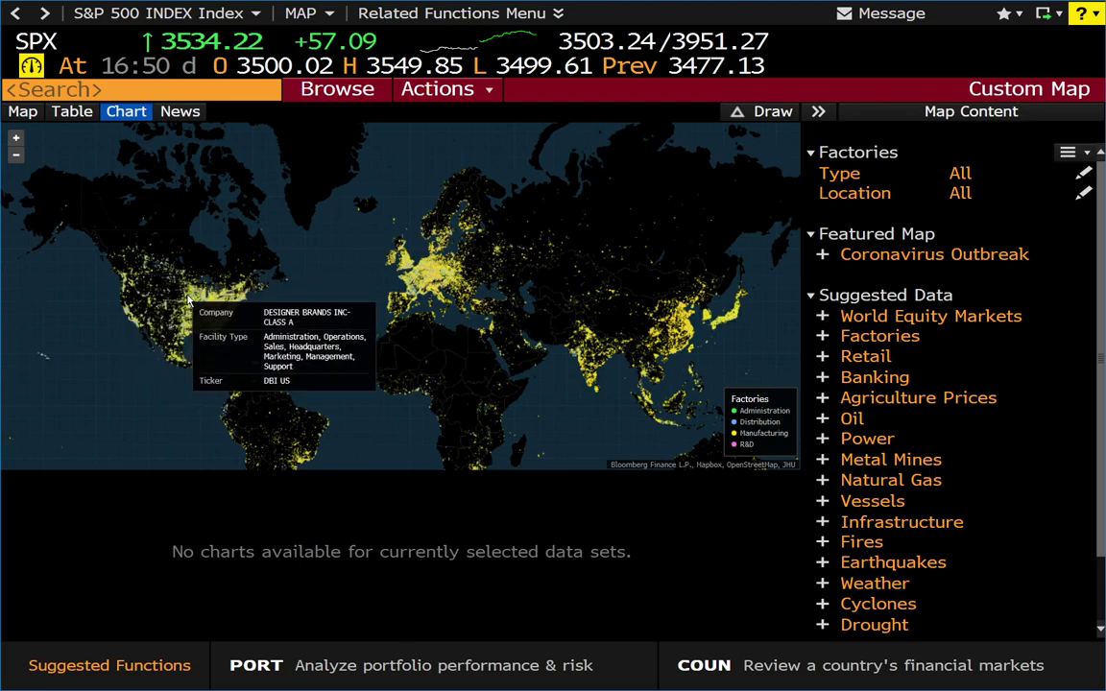
scroll(173, 293, up, 2)
scroll(187, 293, up, 2)
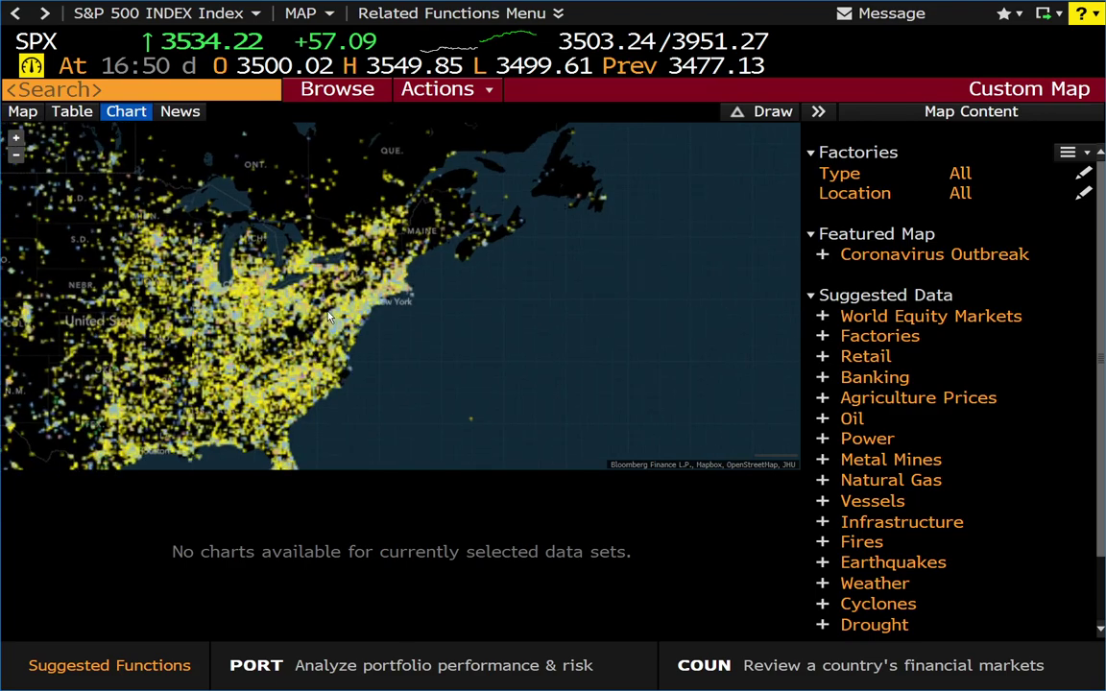
scroll(268, 355, up, 2)
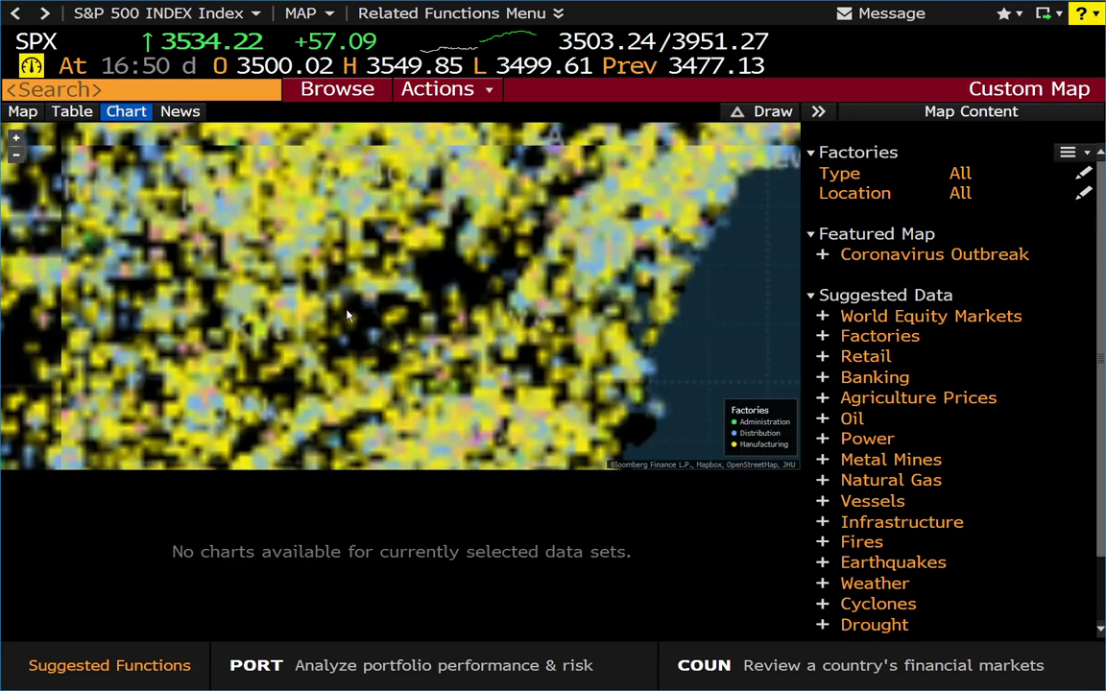
scroll(348, 315, up, 3)
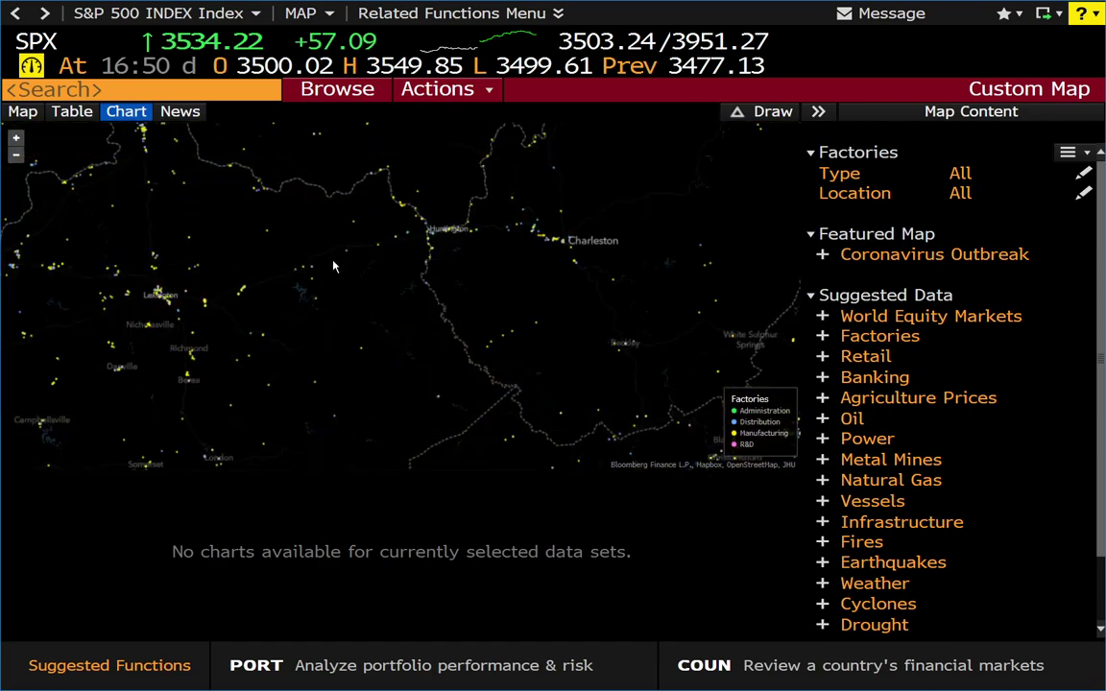
scroll(307, 252, up, 4)
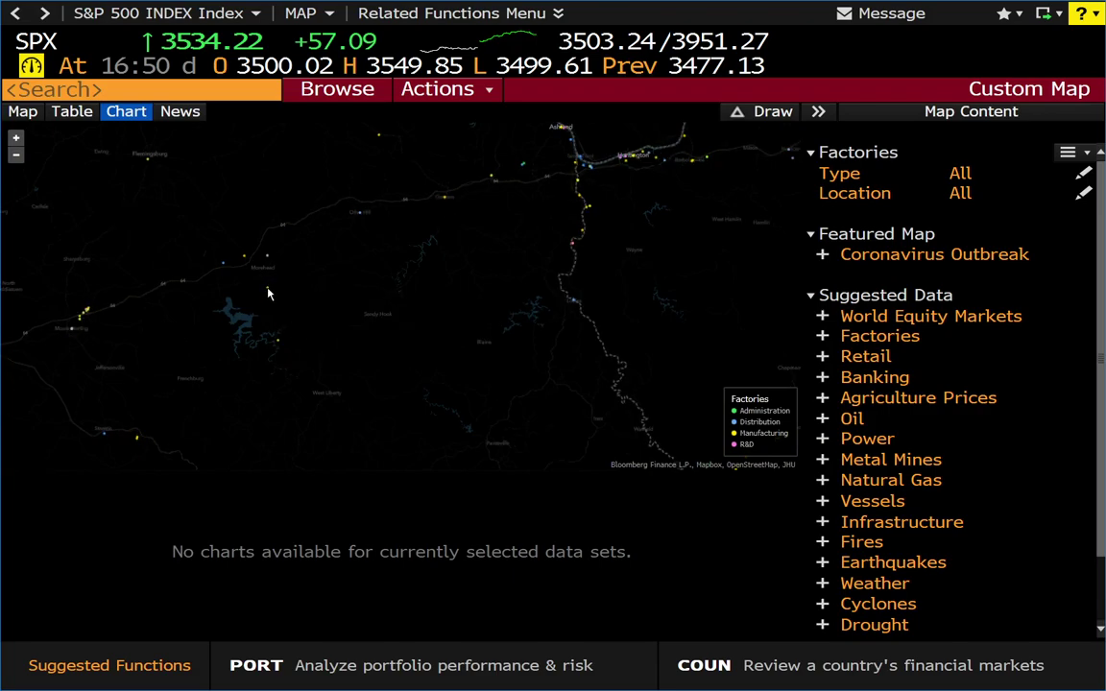
scroll(269, 292, up, 4)
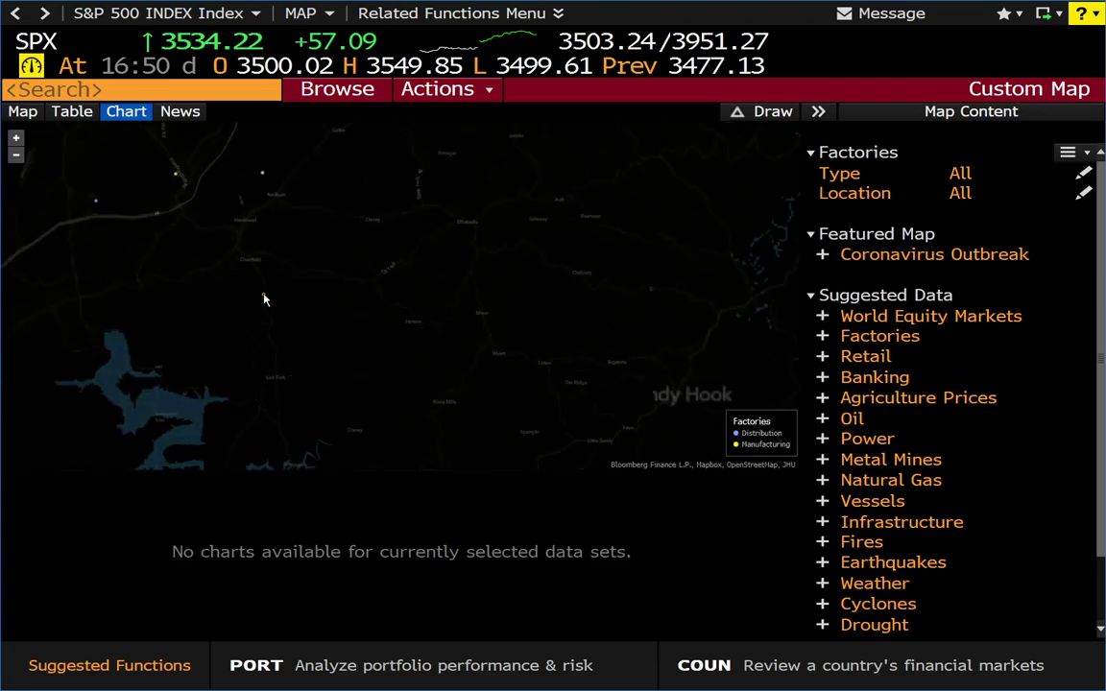
mouse_move(265, 301)
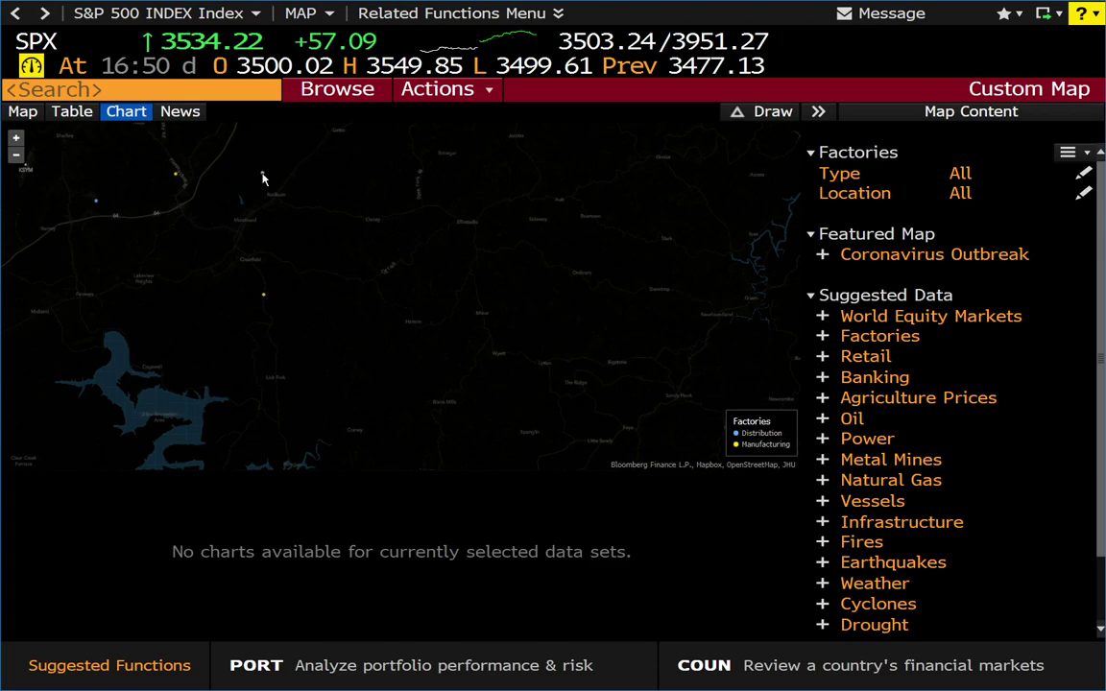
mouse_move(264, 178)
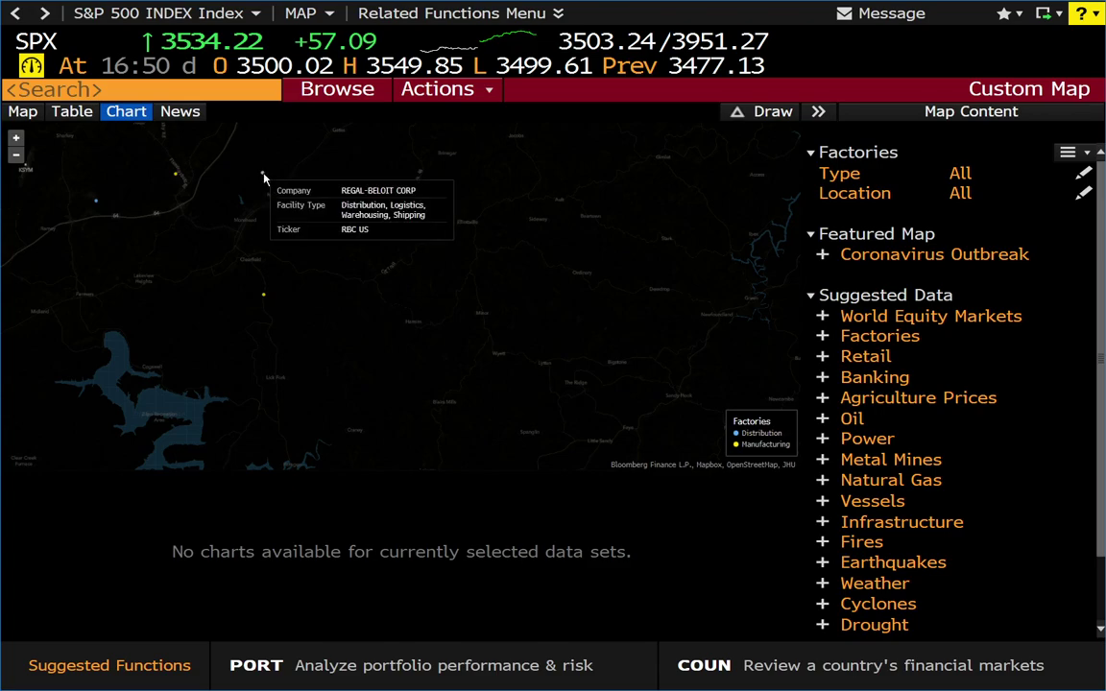
scroll(441, 328, down, 3)
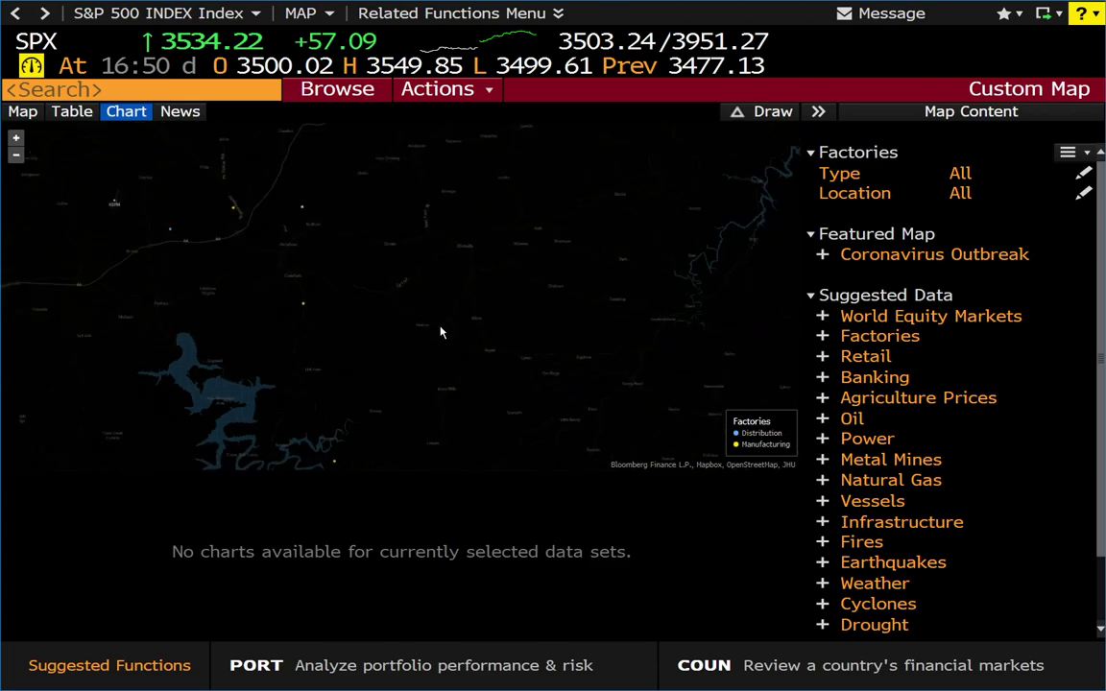
drag(354, 278, 431, 255)
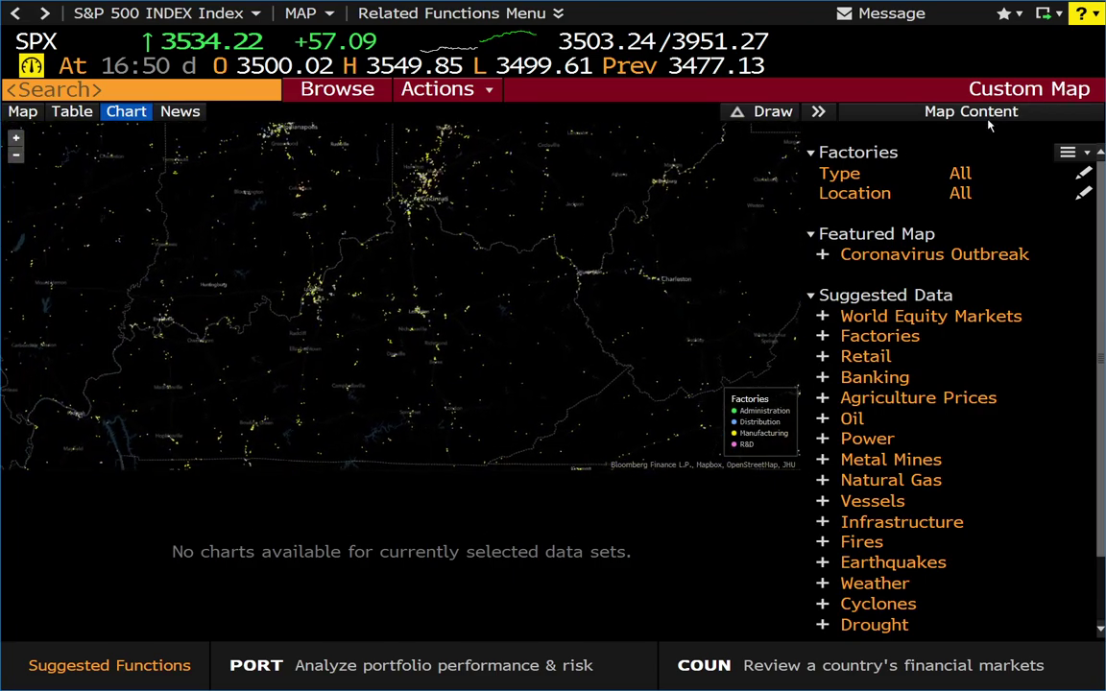
Review the factory Type and Location filters without changes, then remove the Factories layer.
click(960, 175)
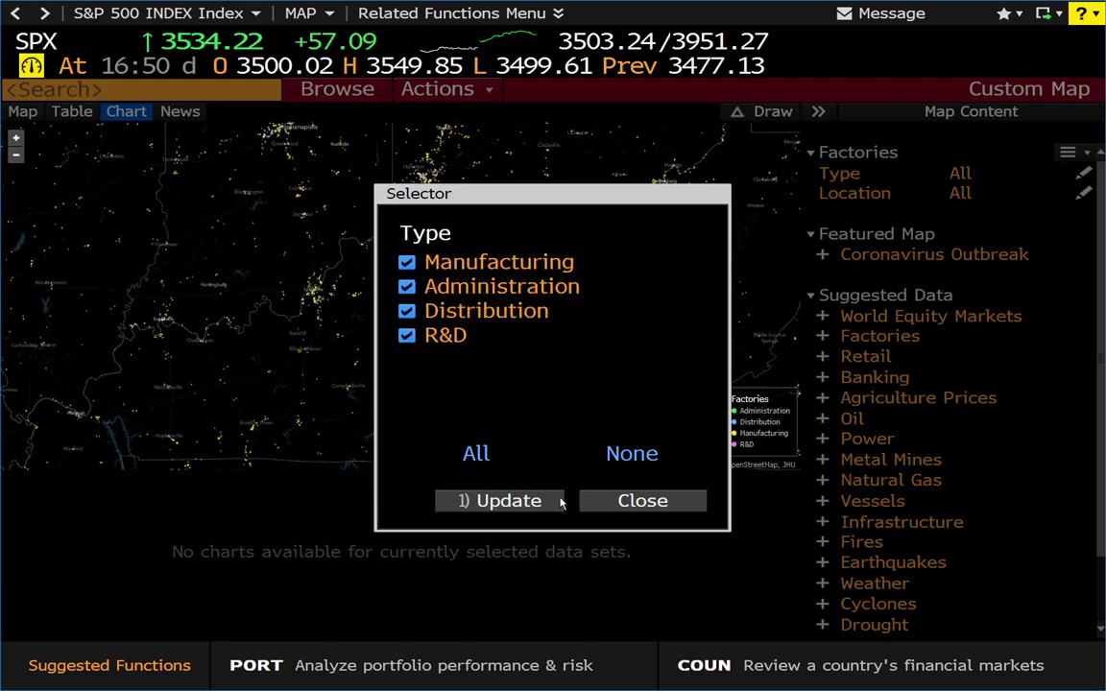
click(636, 497)
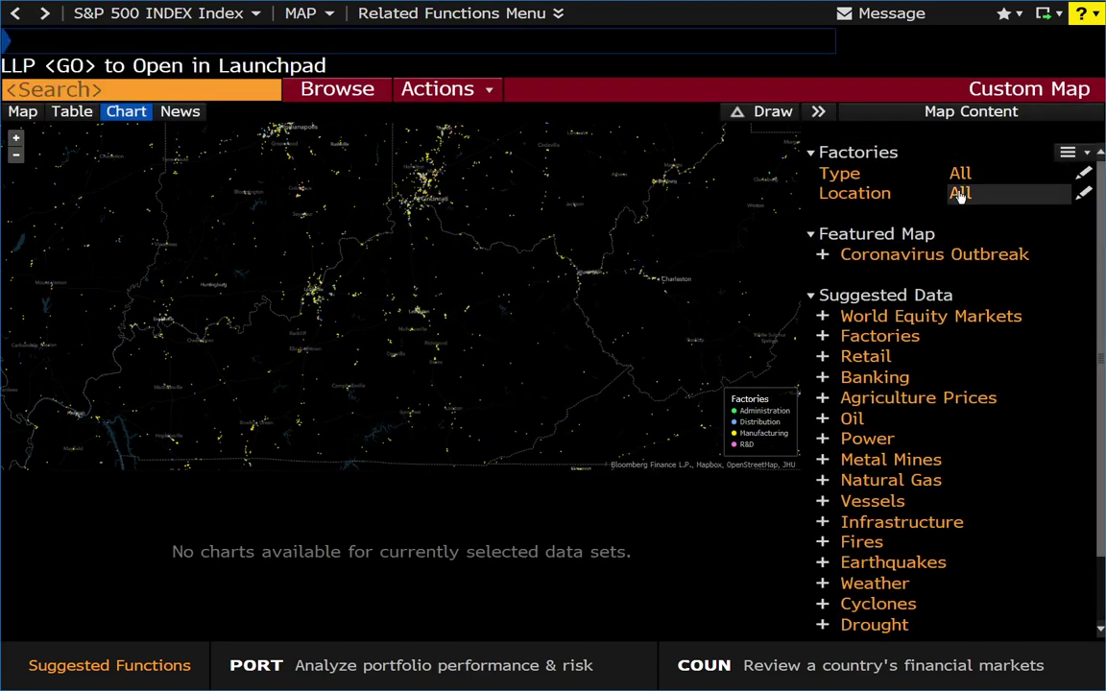
click(961, 194)
mouse_move(540, 251)
mouse_down()
mouse_move(540, 415)
mouse_move(541, 245)
mouse_up()
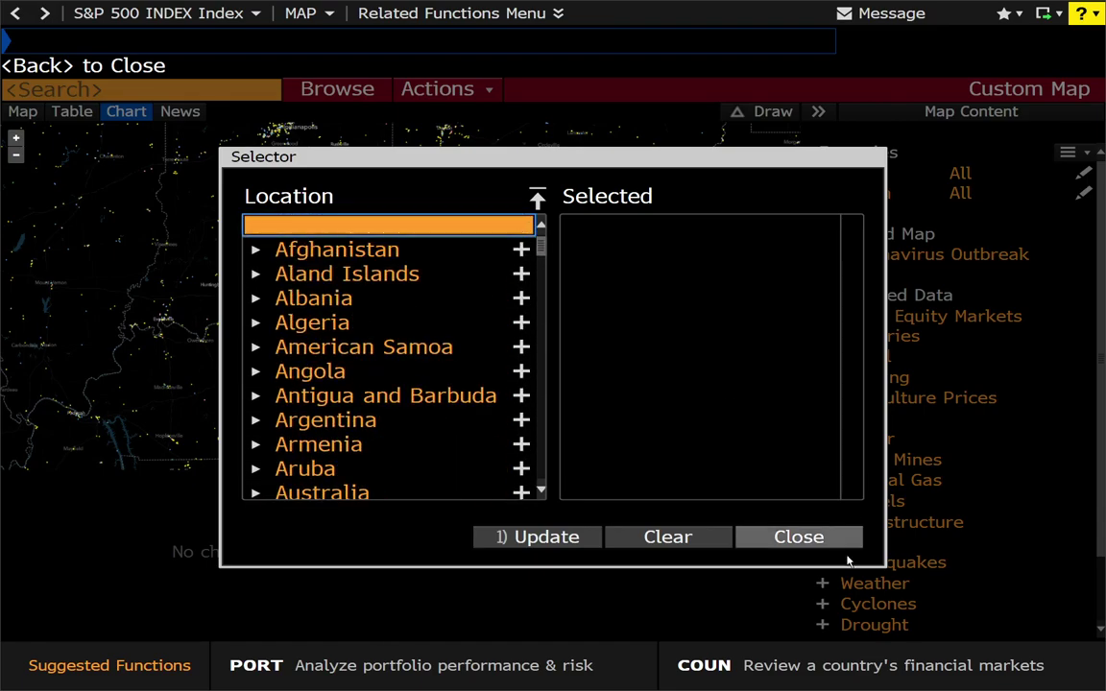
click(820, 542)
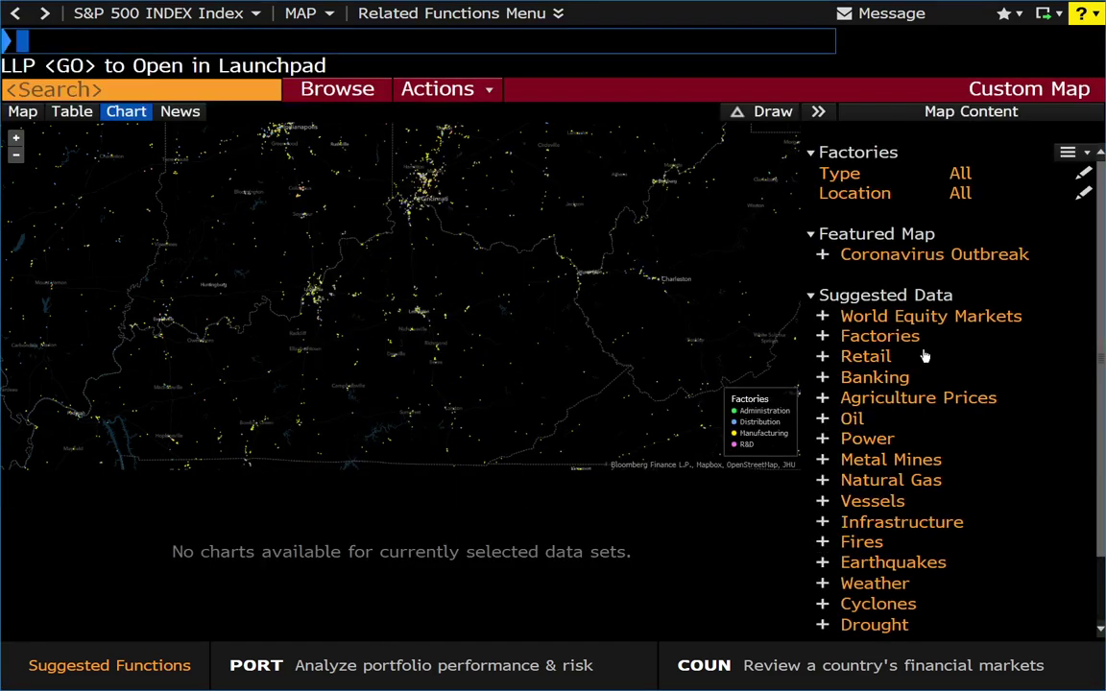
click(1068, 156)
click(1027, 204)
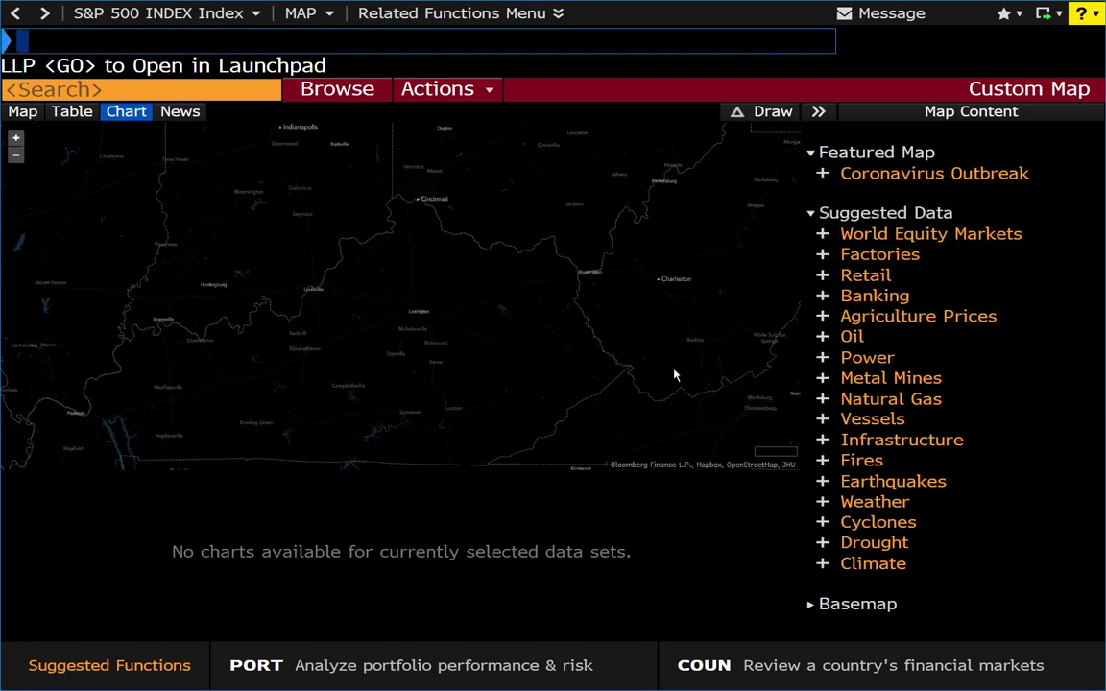
Expand the Basemap settings, keep Hybrid: Dark to Satellite, and zoom around the map.
scroll(604, 351, down, 3)
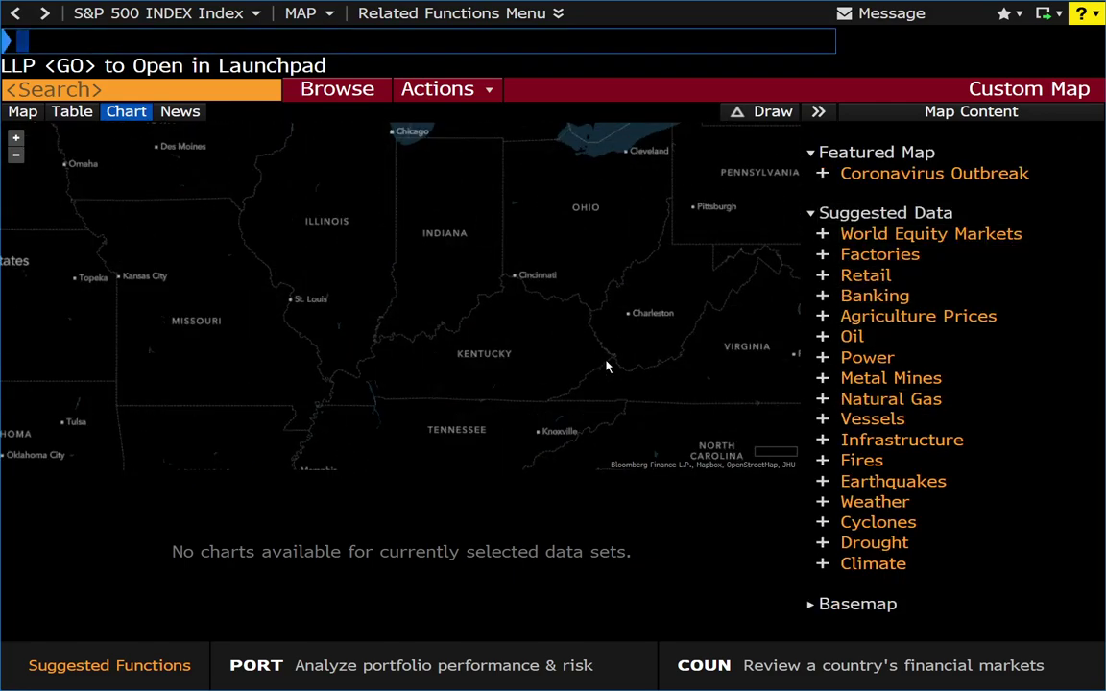
scroll(609, 355, down, 3)
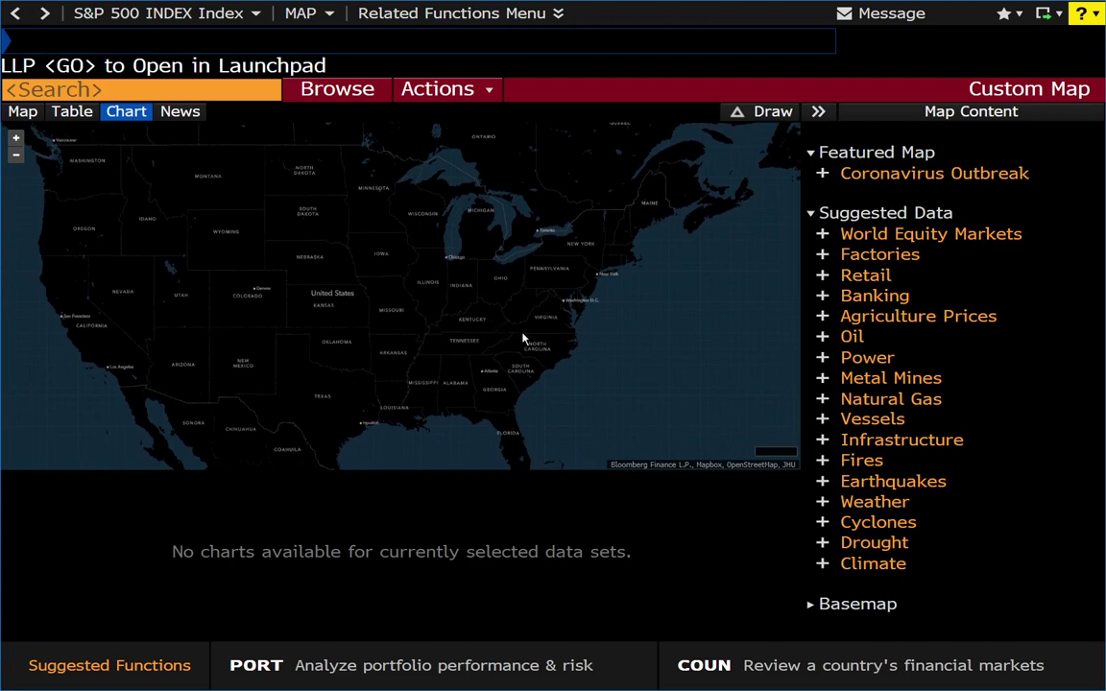
click(810, 603)
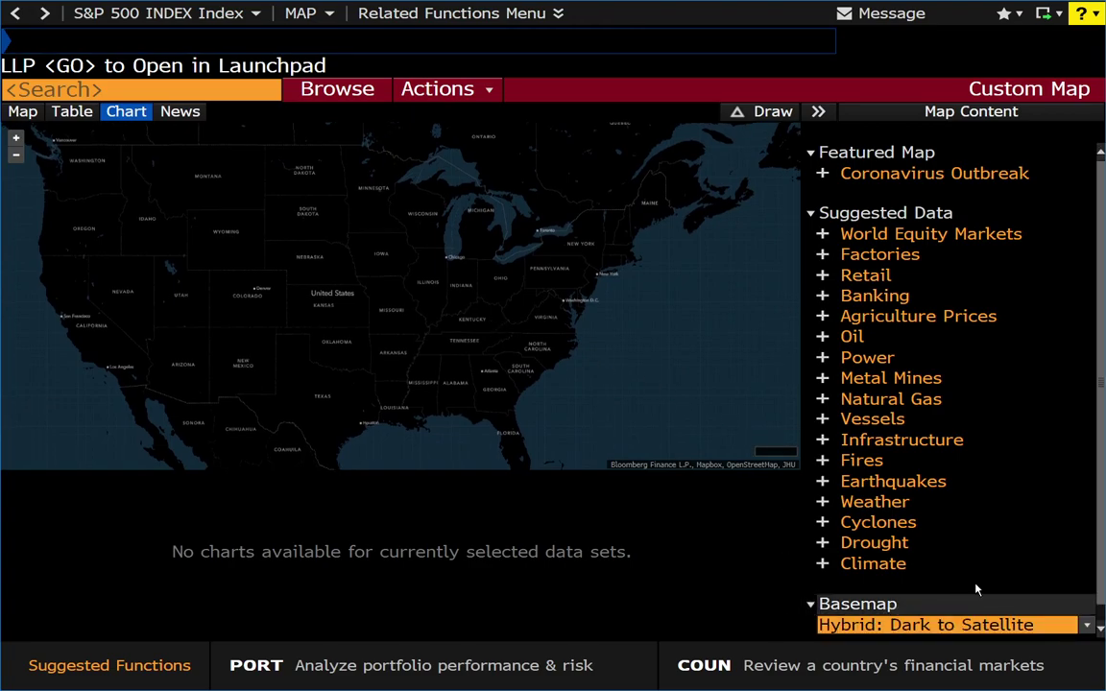
scroll(950, 518, down, 1)
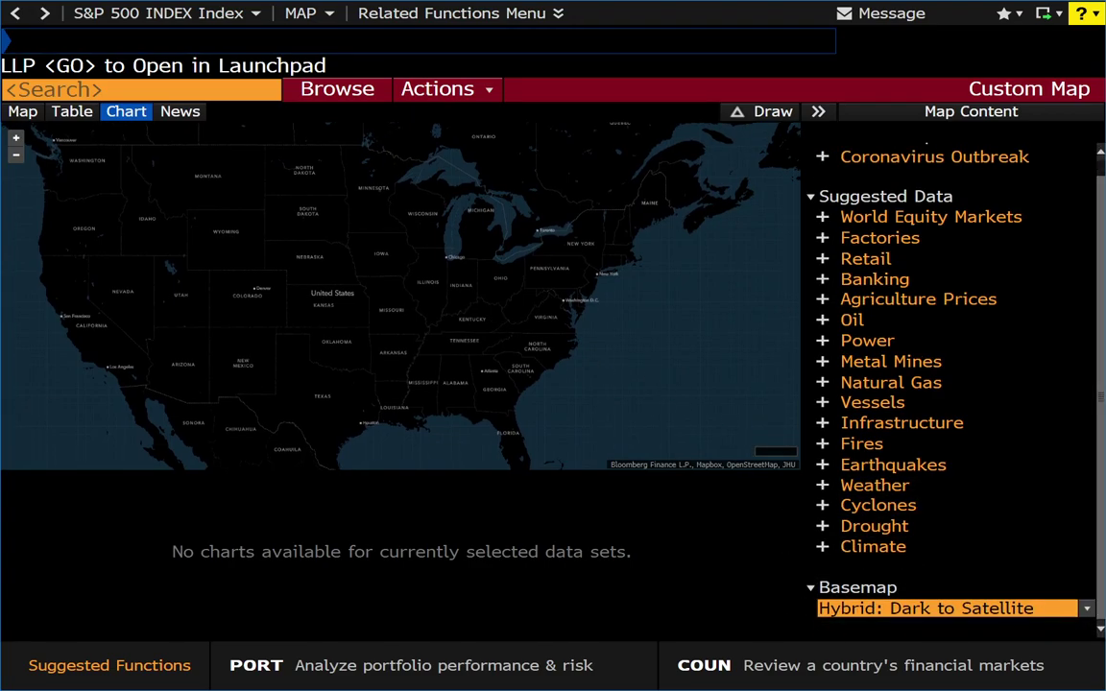
click(950, 608)
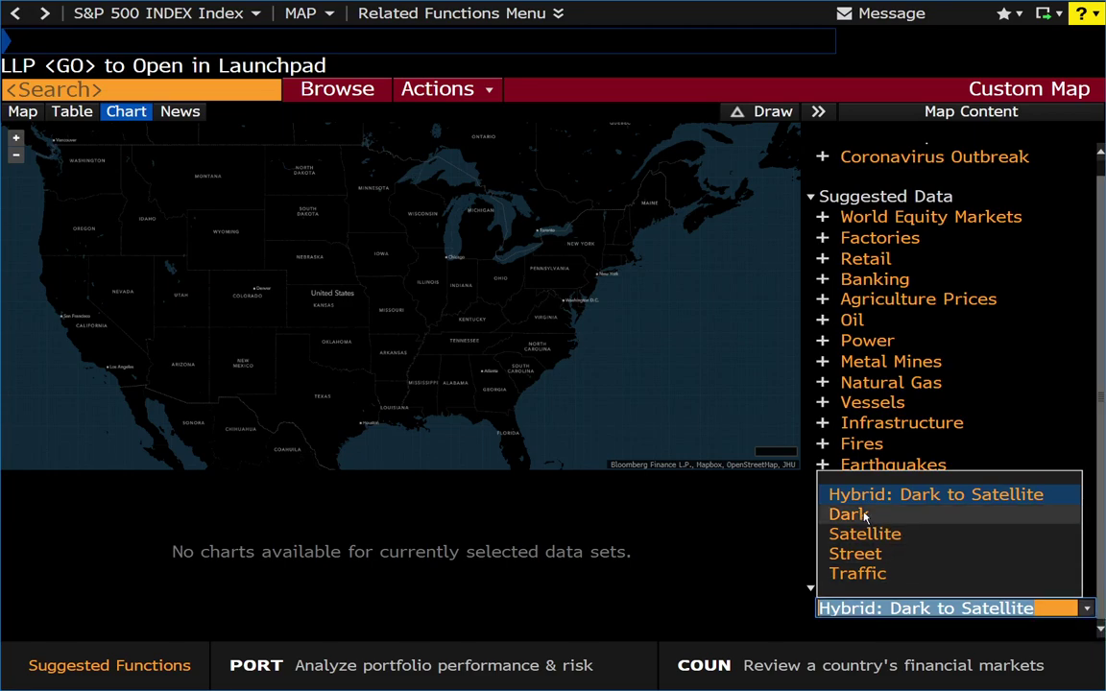
click(514, 278)
scroll(498, 288, up, 5)
scroll(494, 286, up, 8)
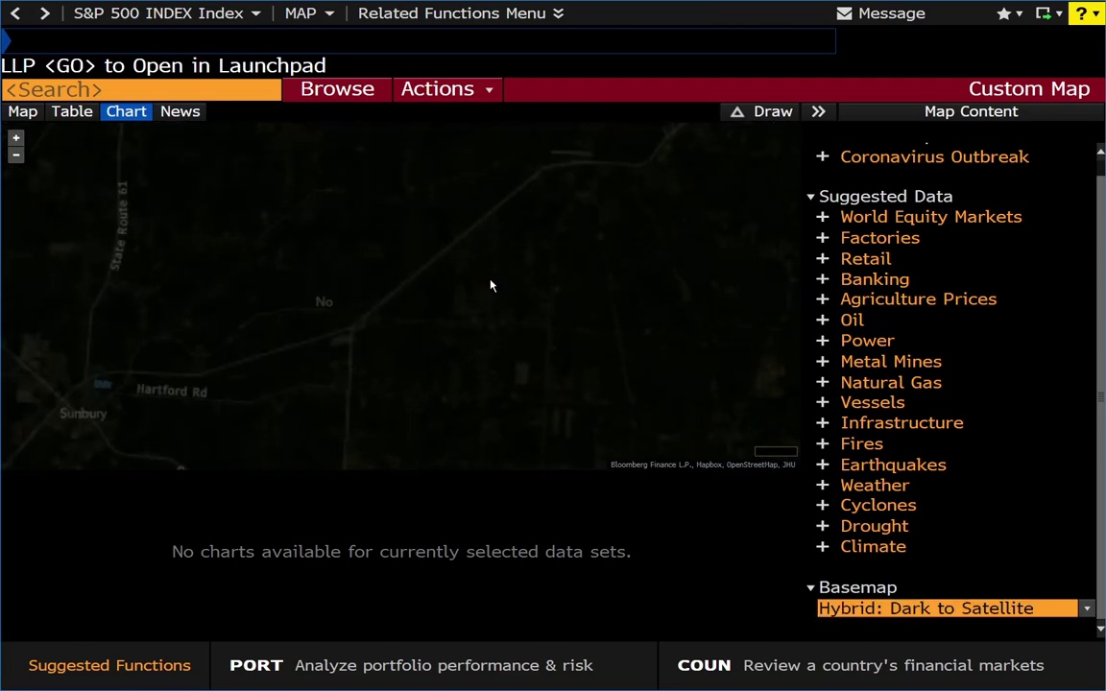
scroll(491, 285, up, 3)
scroll(490, 285, up, 2)
scroll(489, 288, down, 3)
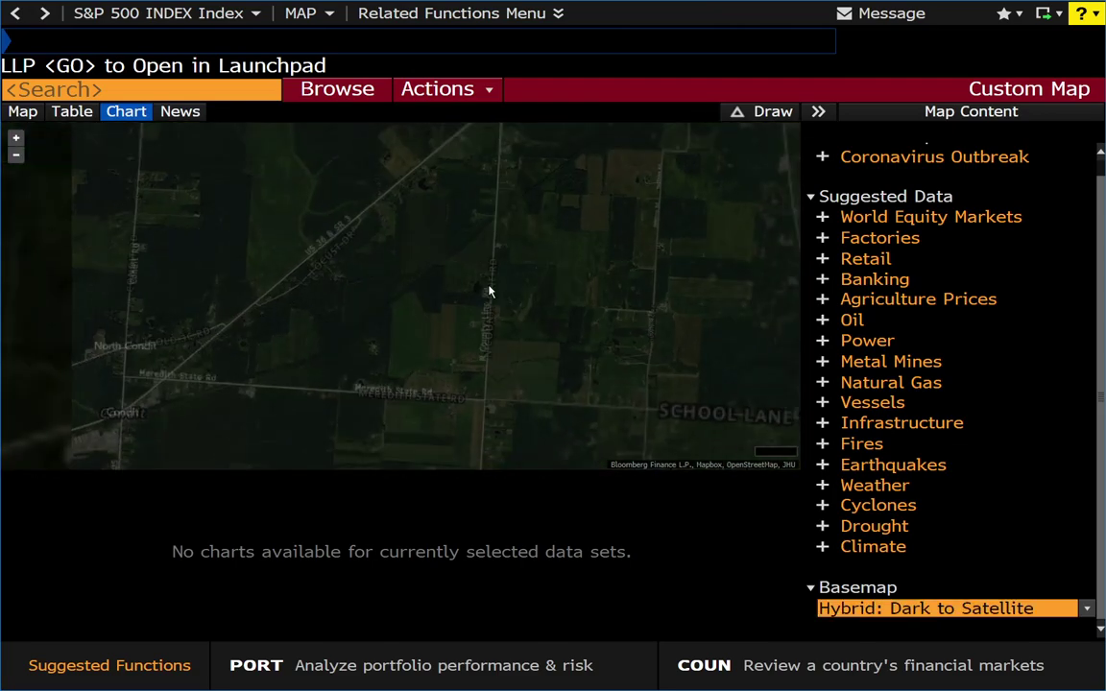
scroll(490, 292, down, 10)
scroll(494, 295, up, 1)
Switch the basemap to Traffic and zoom in on Chicago.
click(922, 608)
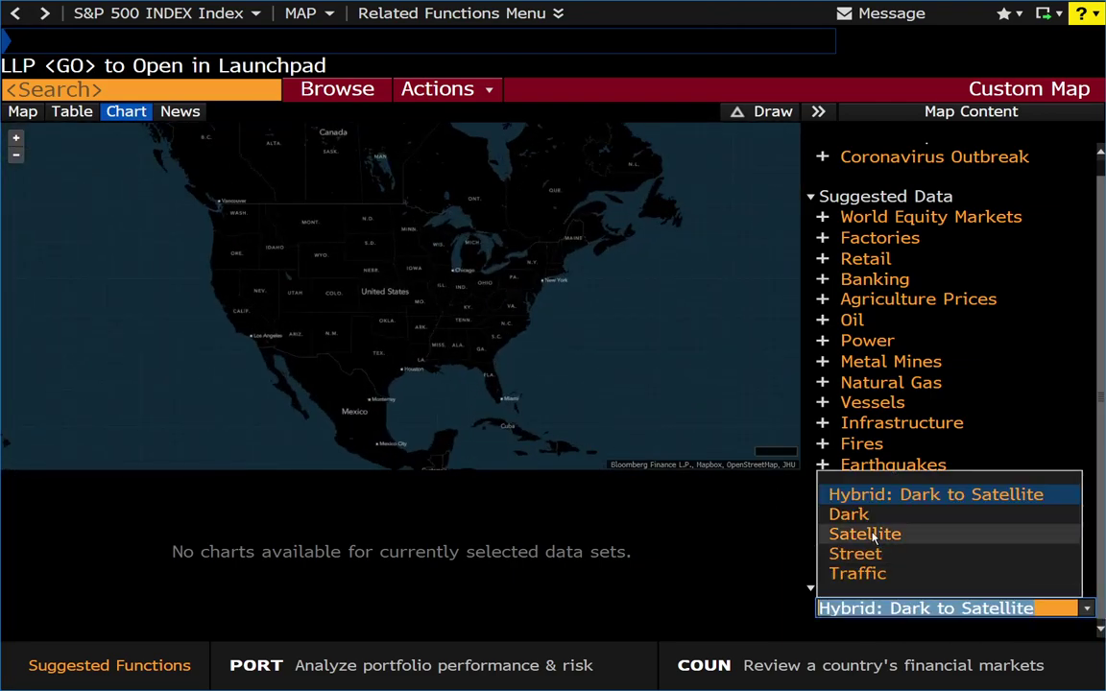
click(850, 573)
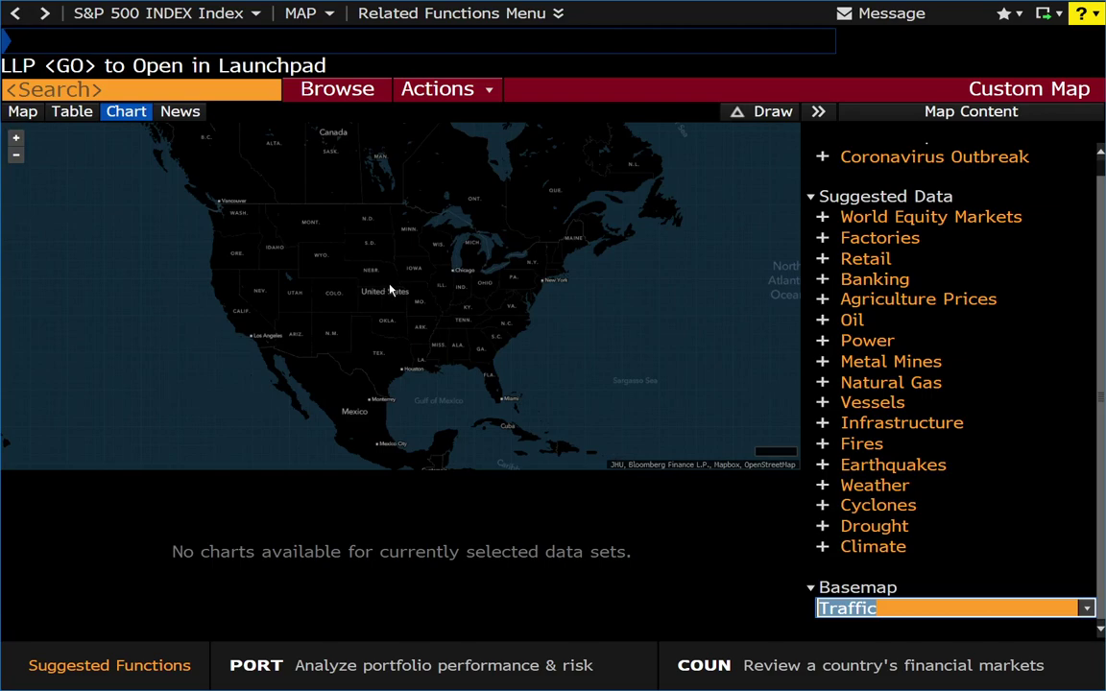
scroll(432, 306, up, 3)
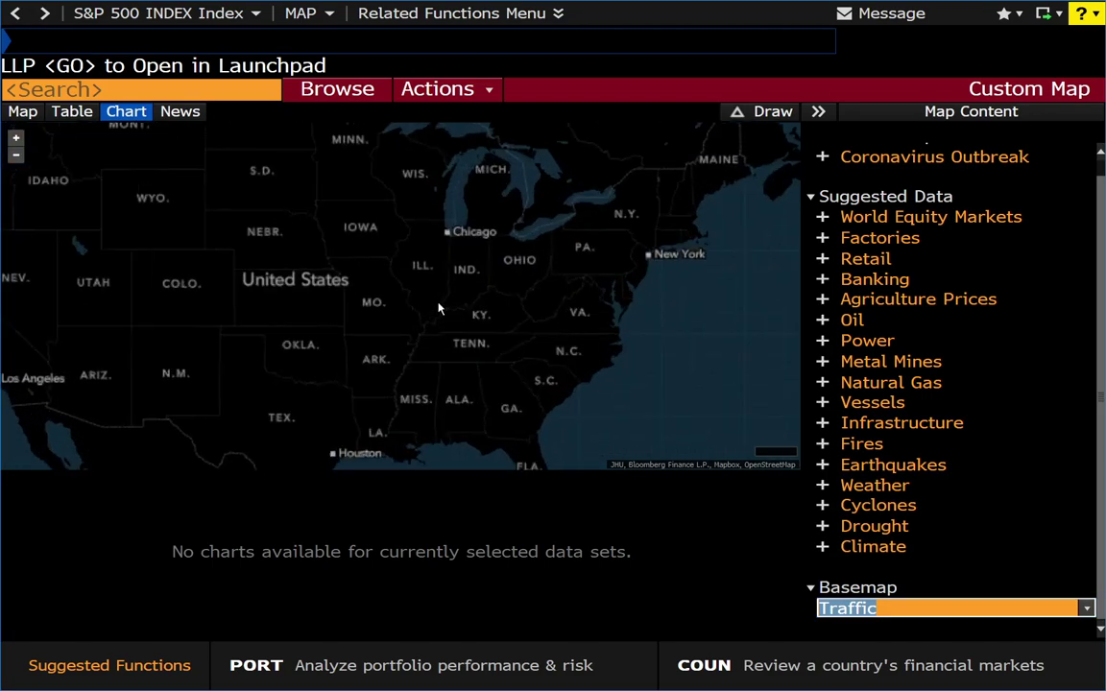
scroll(439, 308, up, 5)
scroll(518, 175, up, 2)
scroll(530, 267, up, 1)
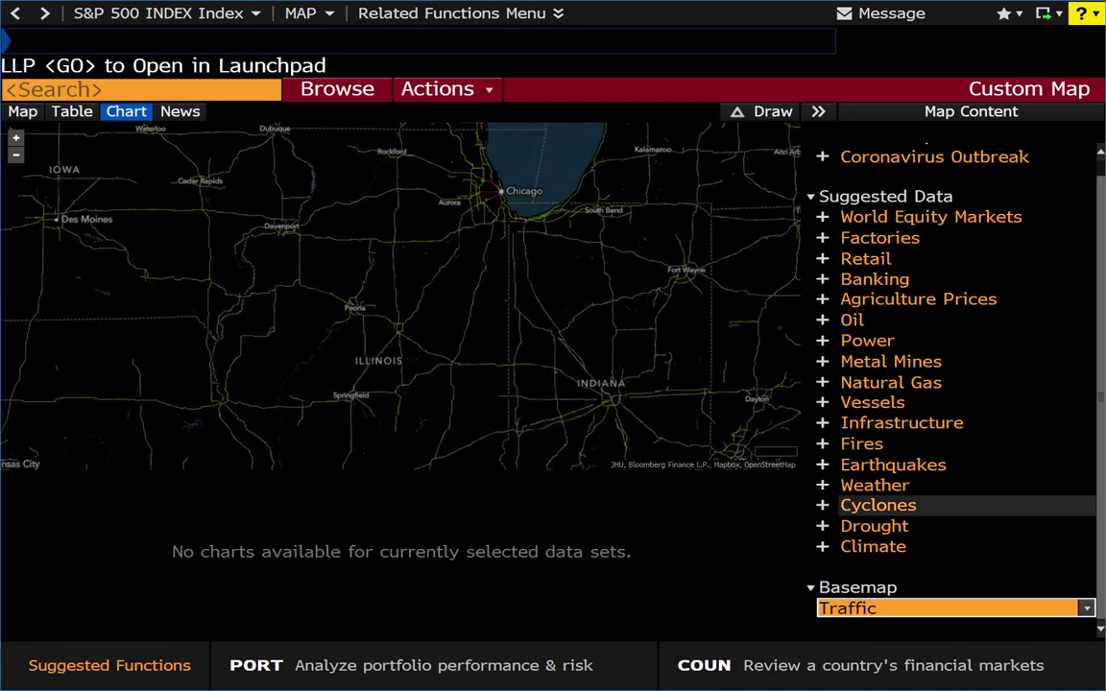
Return the basemap to Hybrid: Dark to Satellite and shift Chicago further left.
click(956, 605)
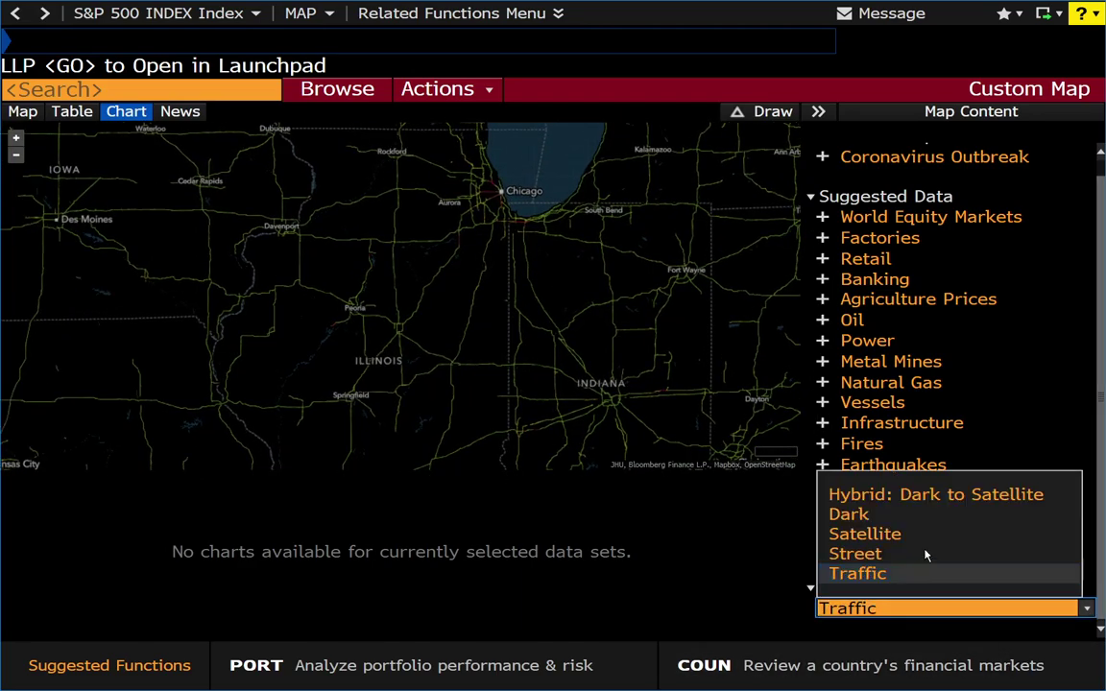
click(831, 497)
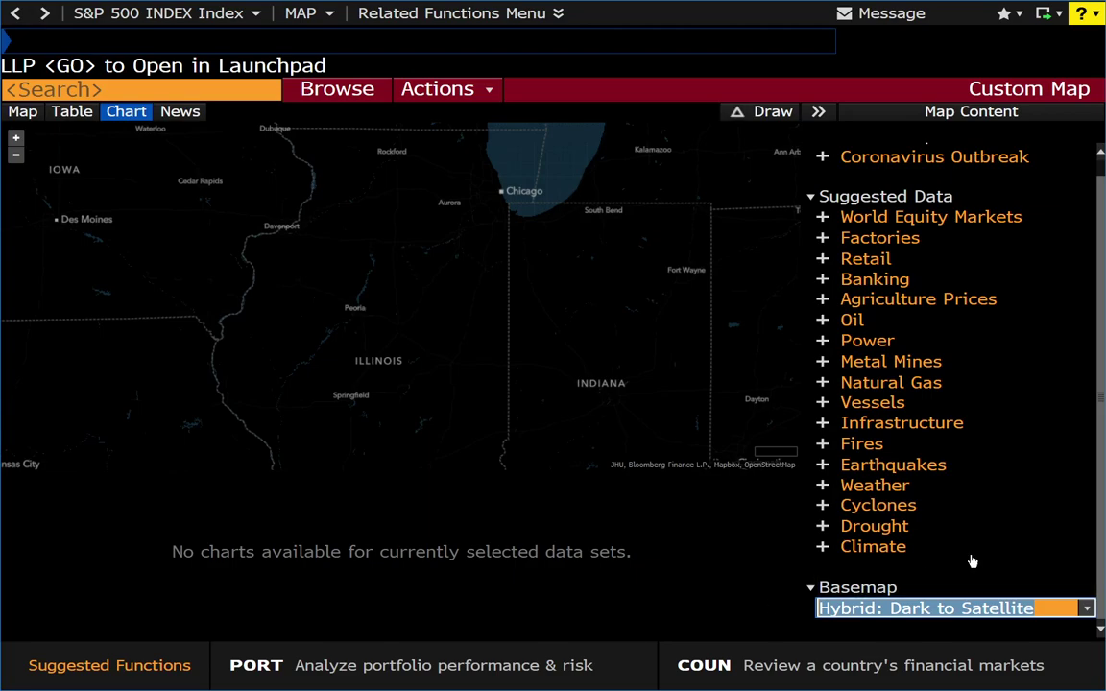
drag(458, 356, 380, 372)
Pan westward past Iowa and Missouri to Kansas, then zoom in on Kansas and Missouri.
scroll(380, 372, down, 2)
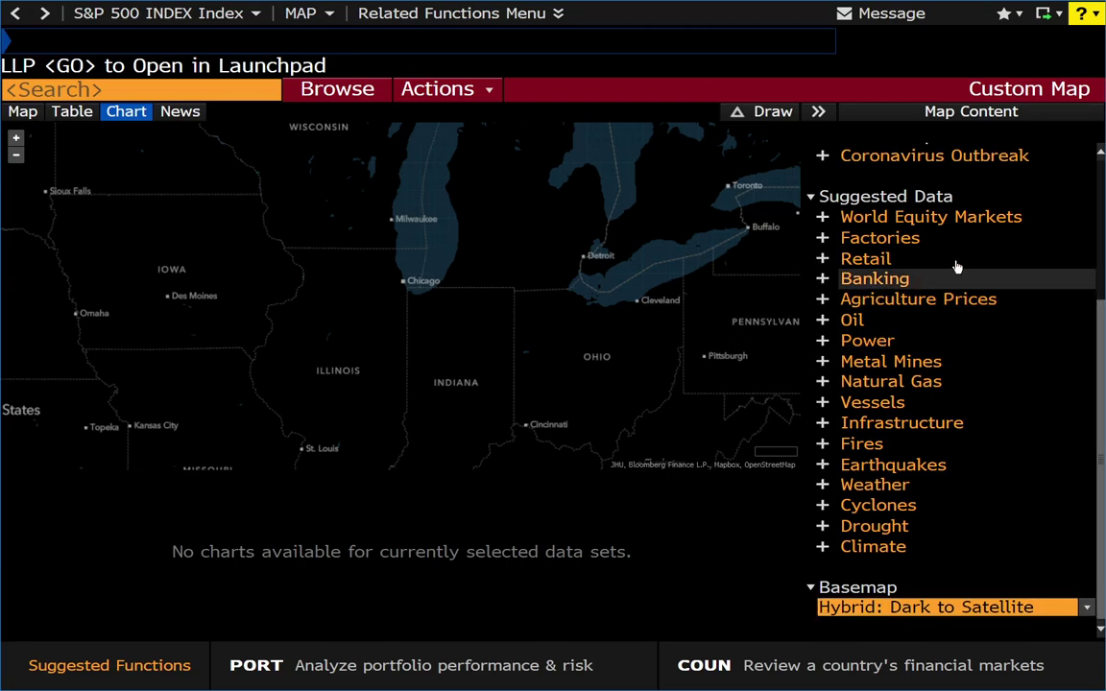
scroll(1099, 334, up, 5)
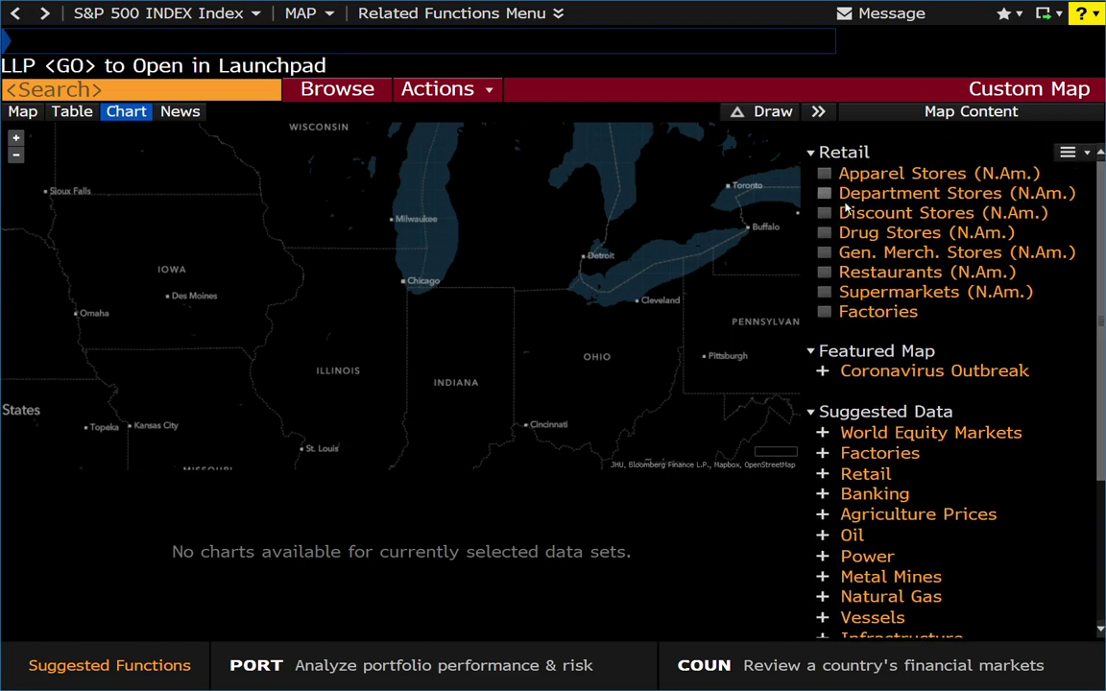
drag(704, 368, 552, 331)
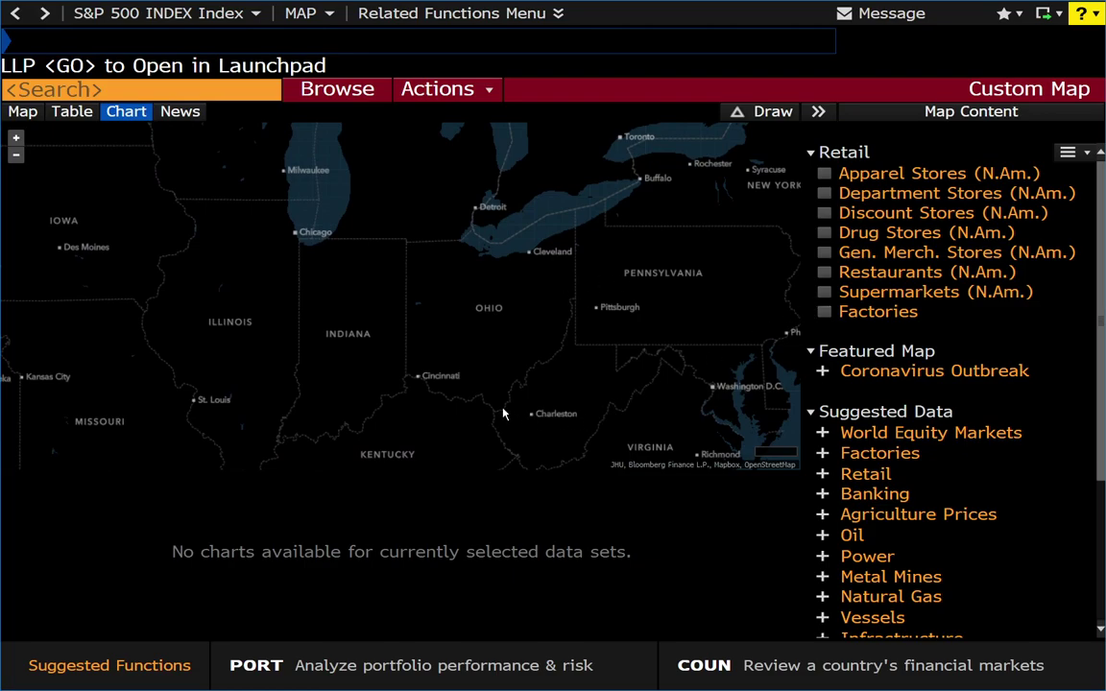
drag(408, 319, 679, 262)
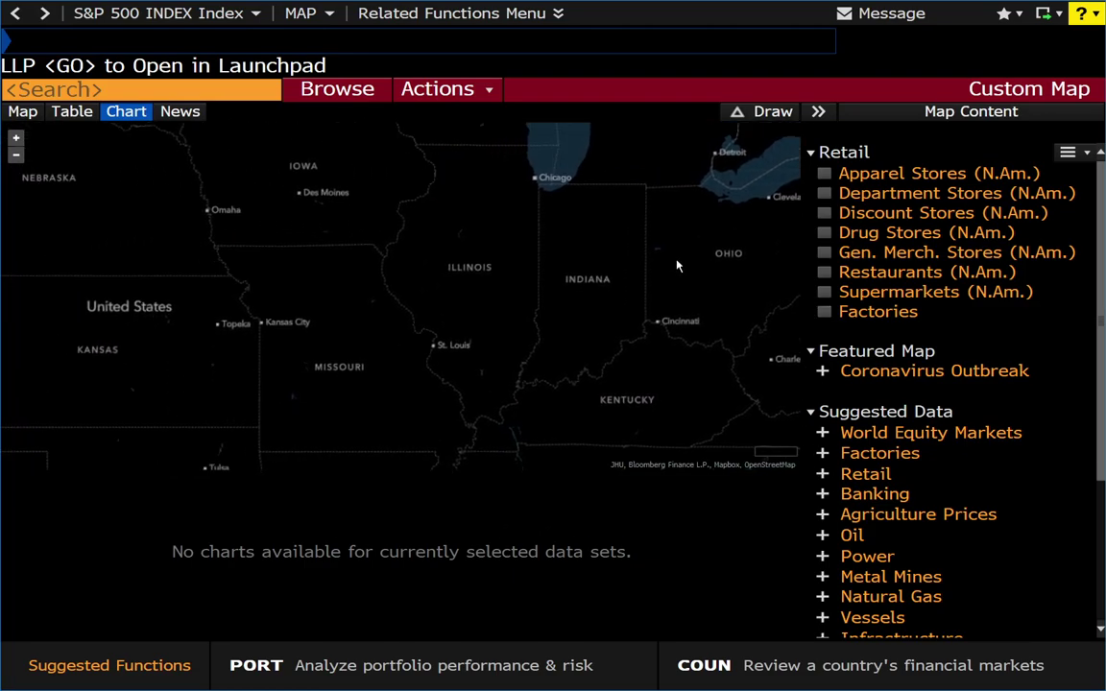
drag(466, 338, 635, 269)
drag(365, 264, 418, 275)
scroll(390, 264, up, 3)
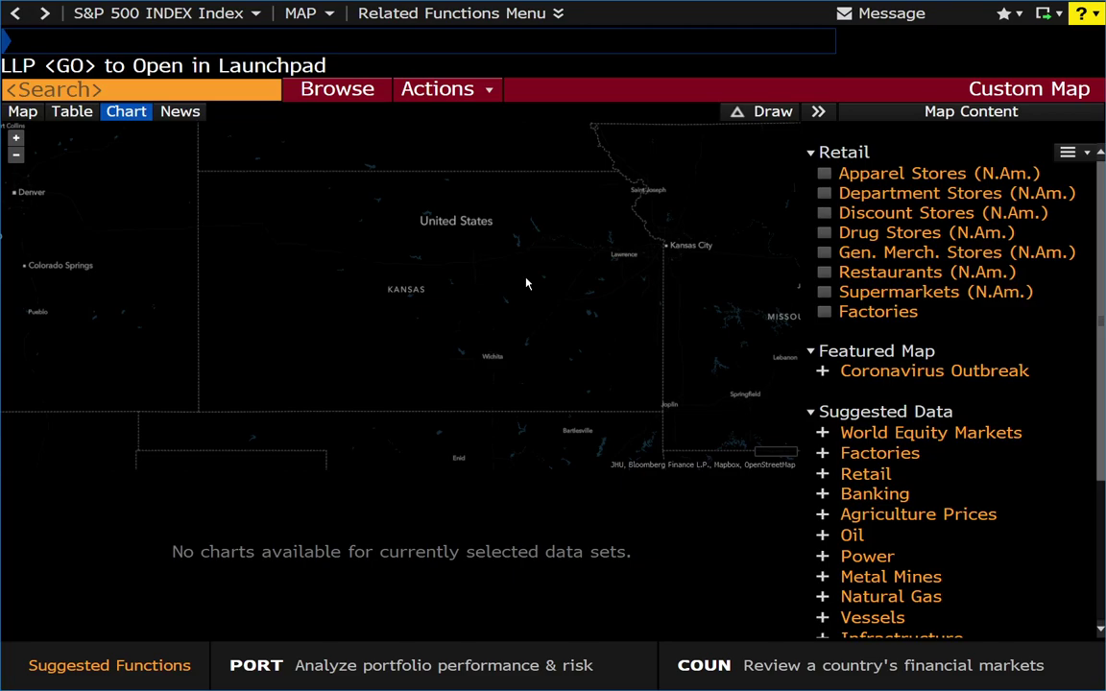
Turn on Supermarkets (N.Am.) and zoom into central Kansas to inspect store points.
click(824, 292)
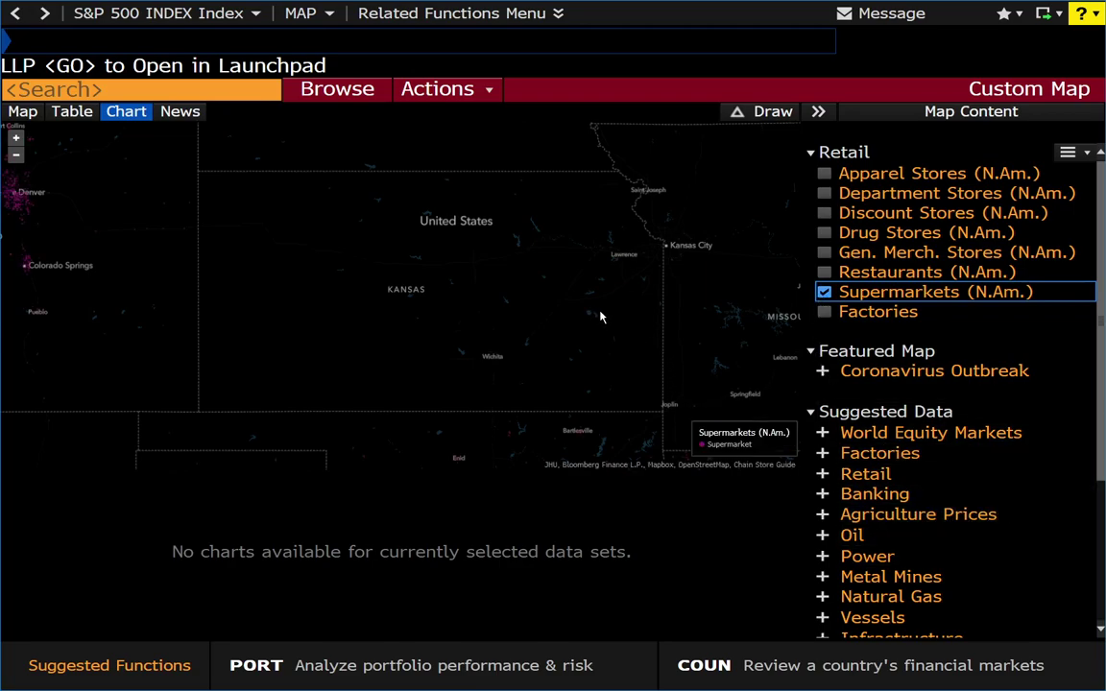
scroll(597, 311, up, 3)
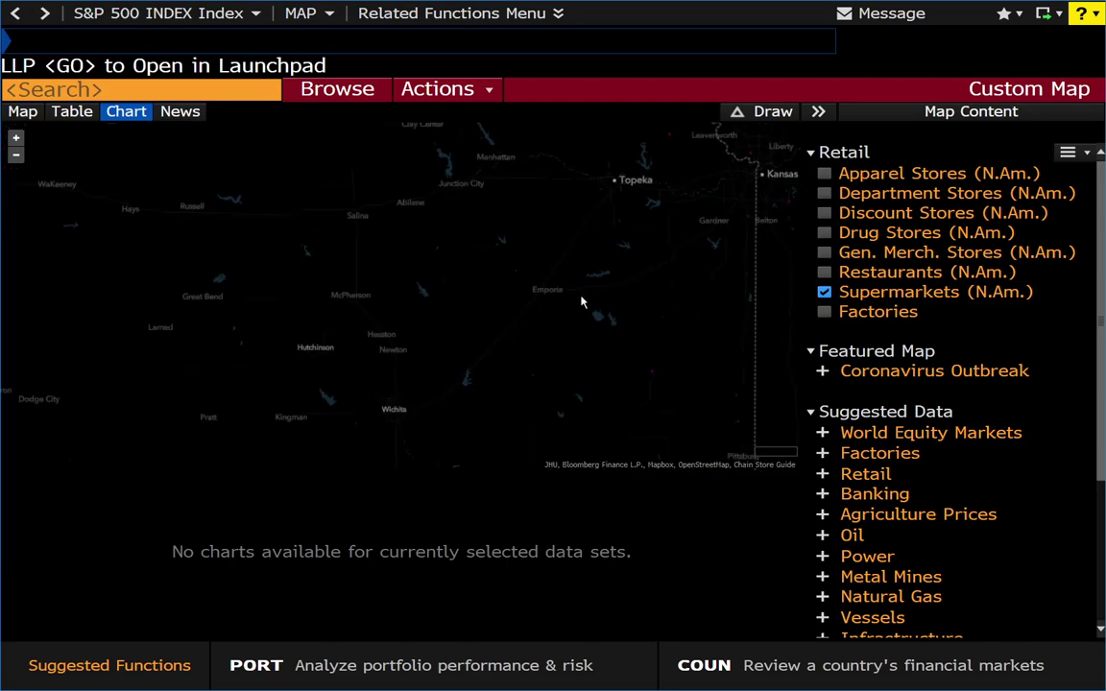
drag(588, 345, 545, 306)
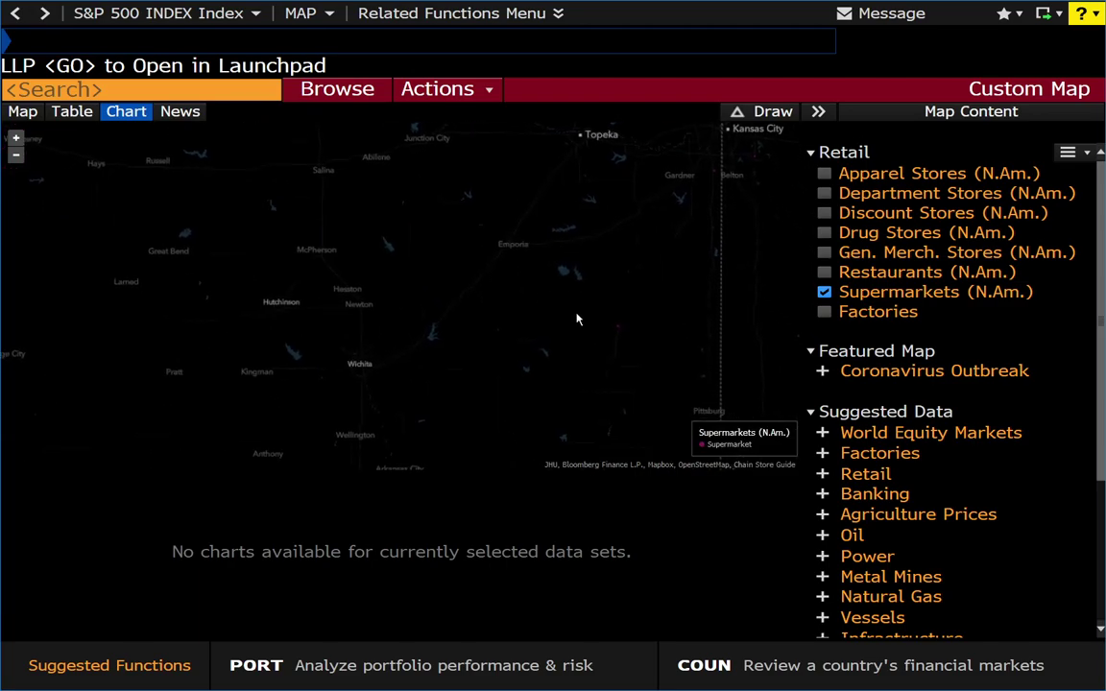
scroll(572, 316, up, 3)
mouse_move(671, 337)
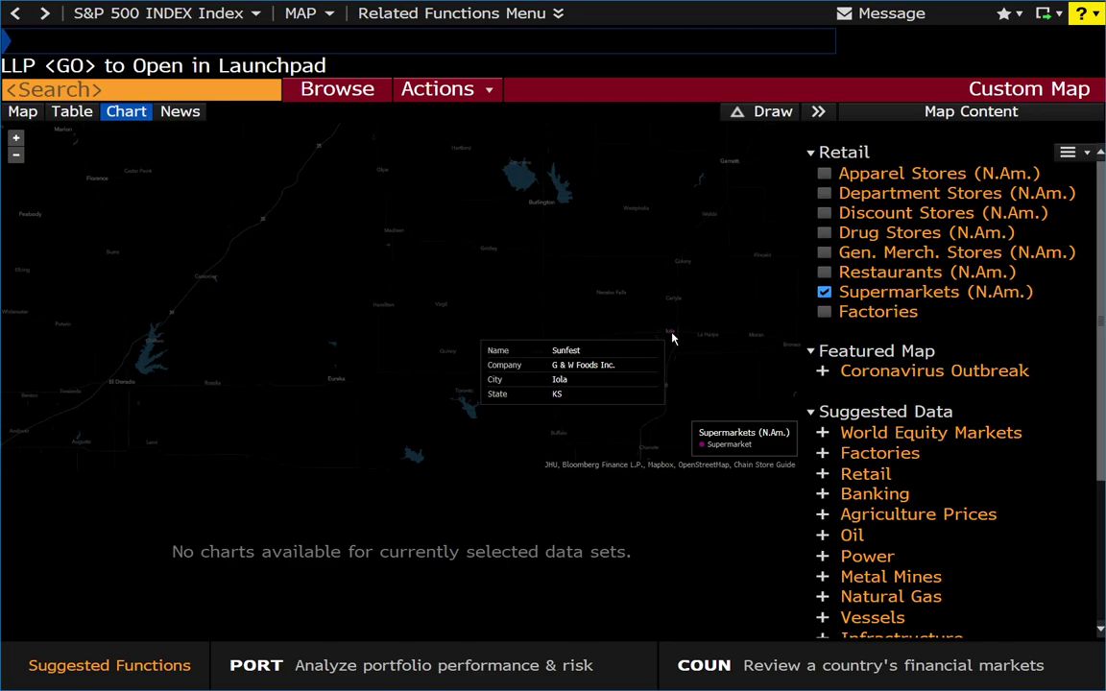
scroll(611, 379, down, 2)
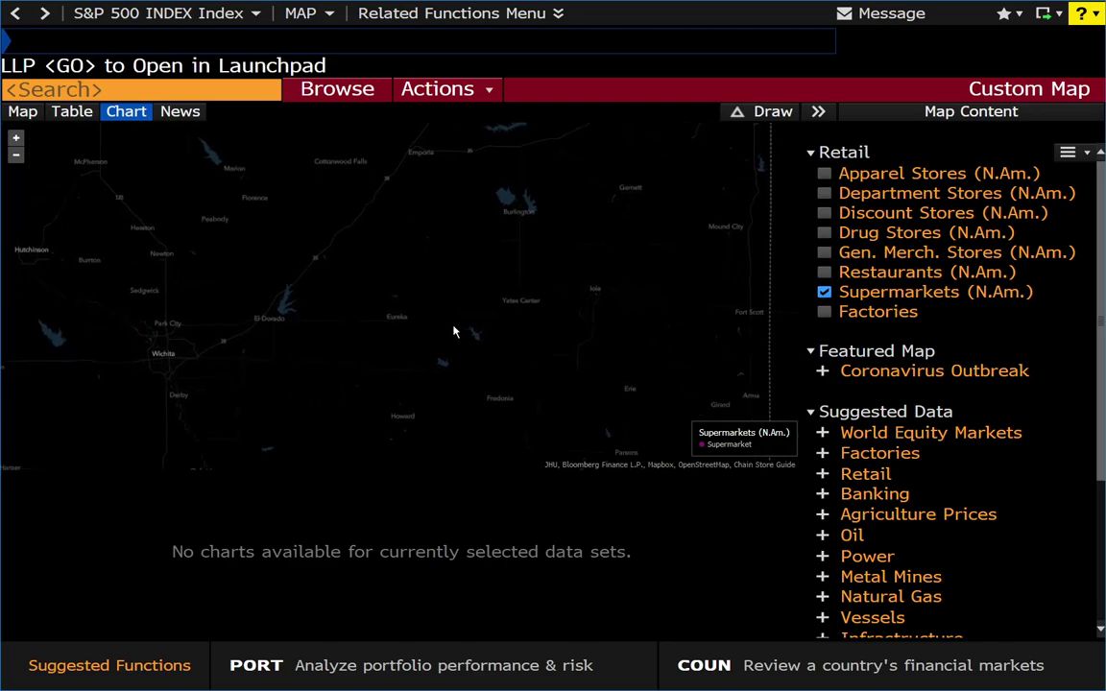
scroll(101, 377, up, 3)
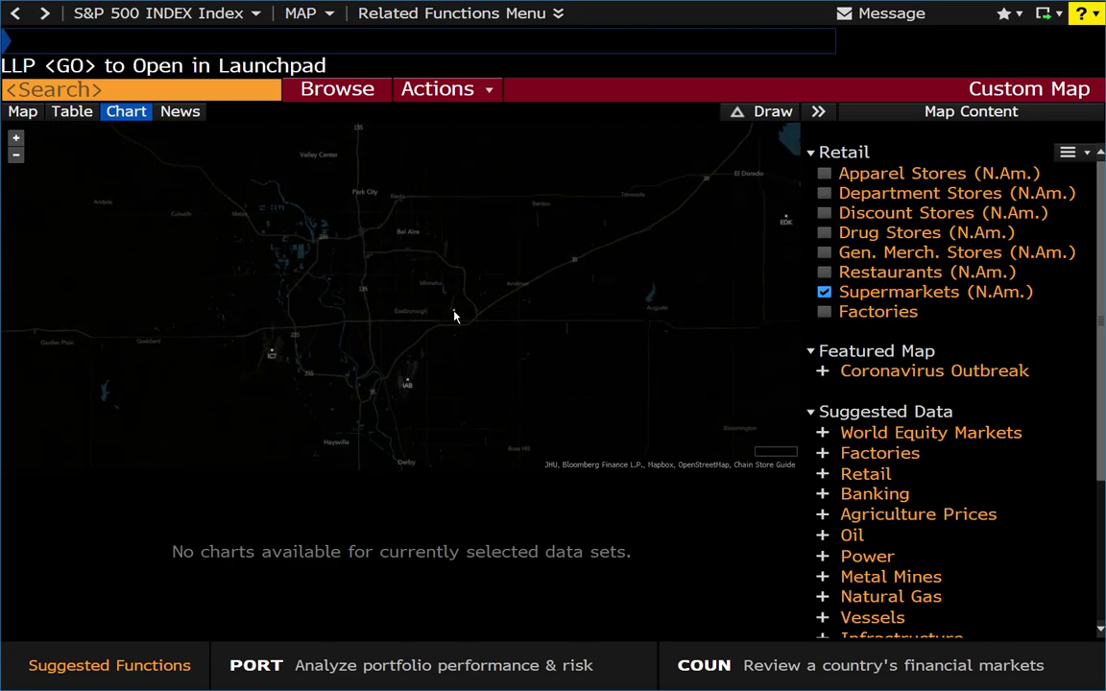
scroll(380, 353, down, 3)
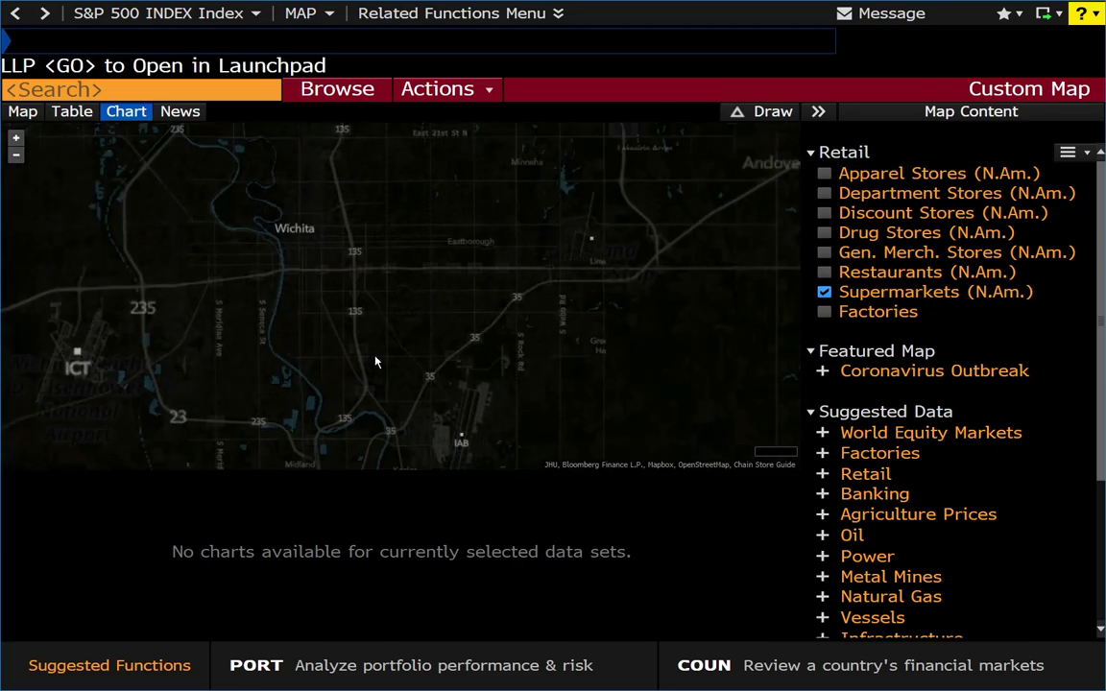
Pan across Fort Scott, Joplin, Wichita and Topeka to review supermarket locations.
drag(445, 349, 308, 308)
drag(485, 343, 356, 295)
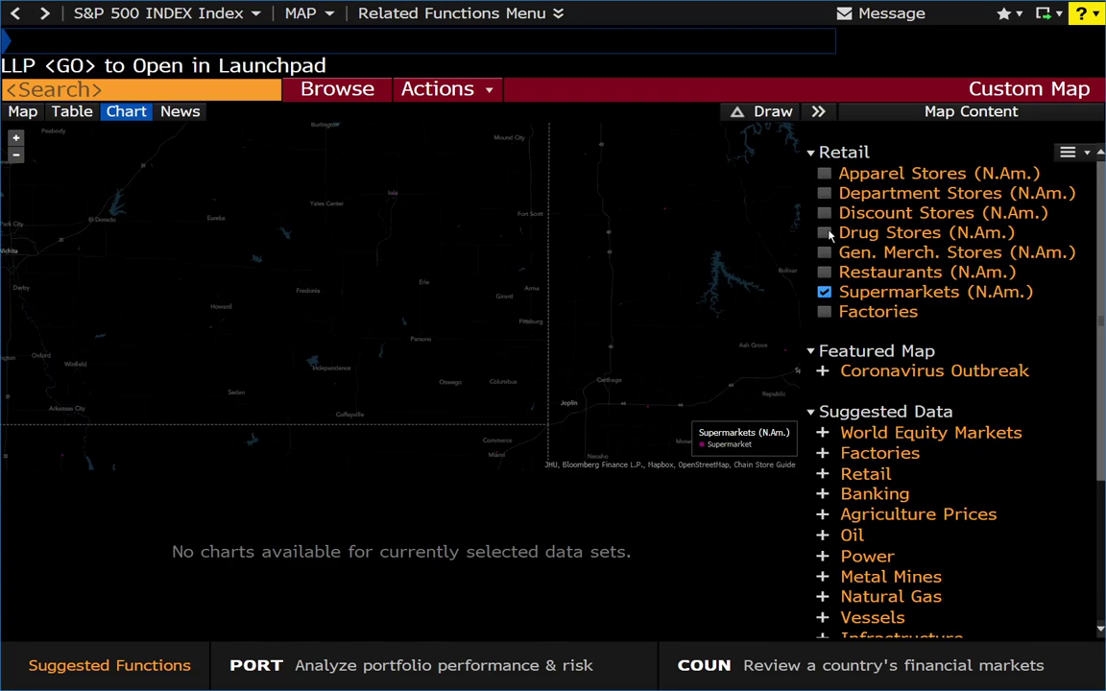
drag(361, 322, 494, 367)
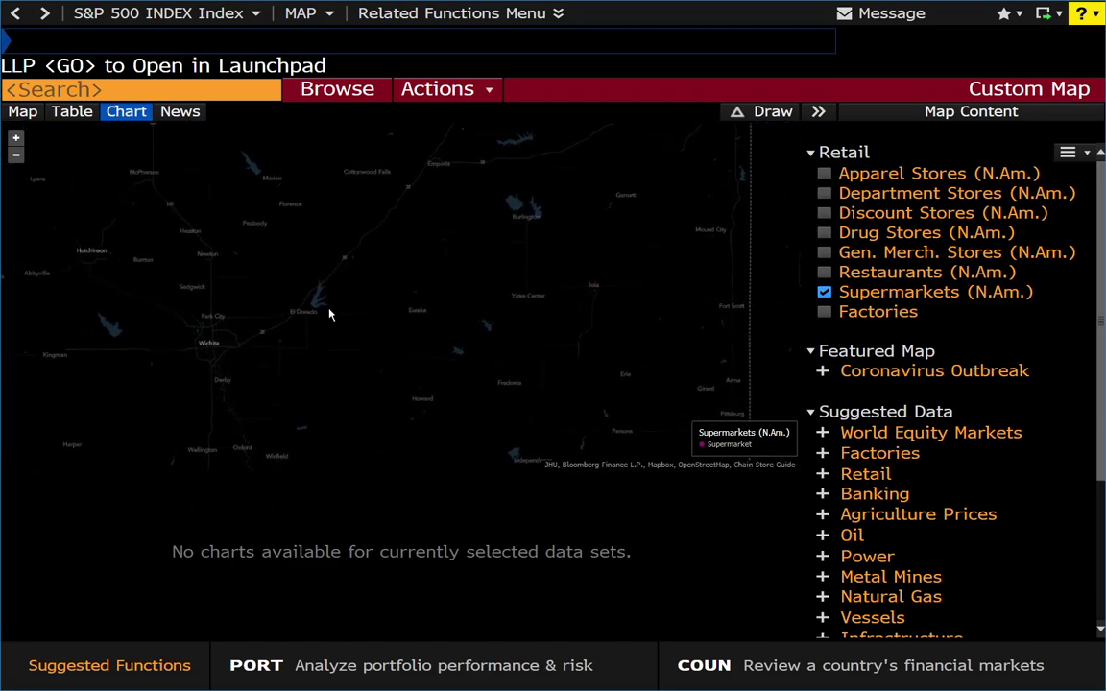
drag(329, 302, 518, 366)
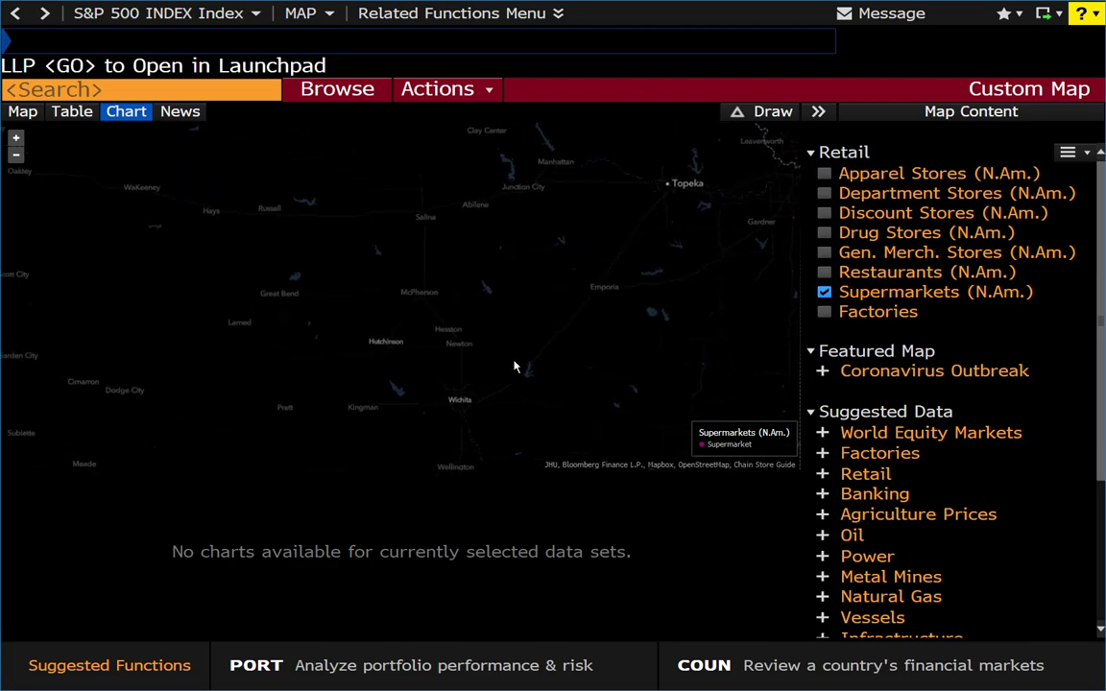
drag(370, 338, 344, 316)
scroll(345, 316, down, 3)
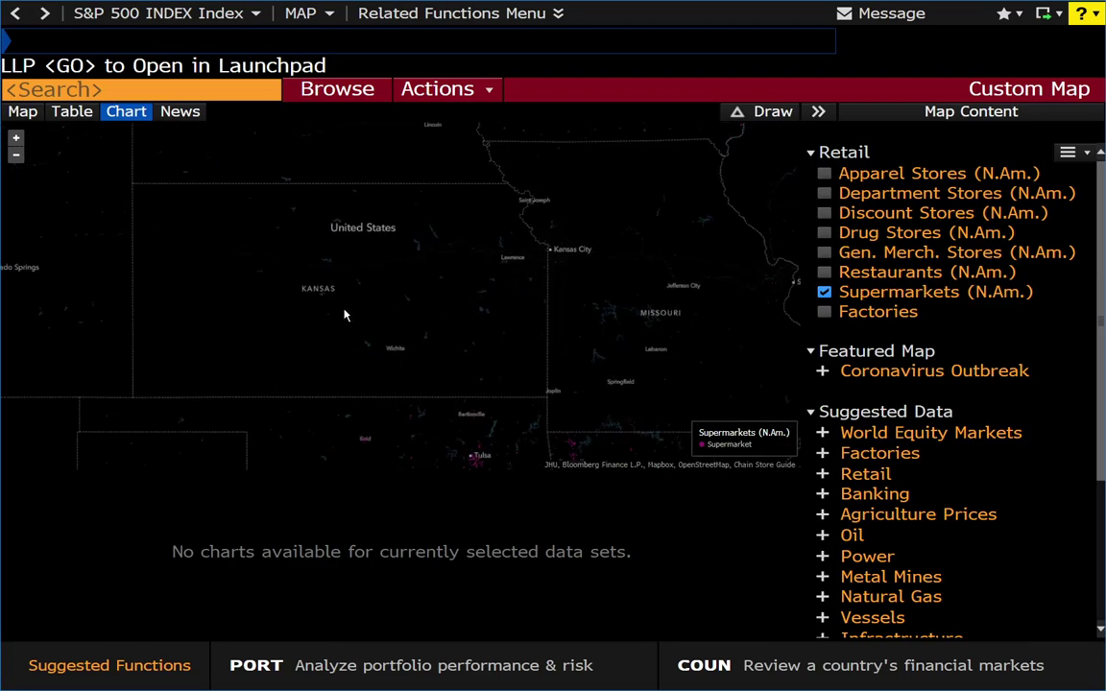
scroll(344, 315, down, 2)
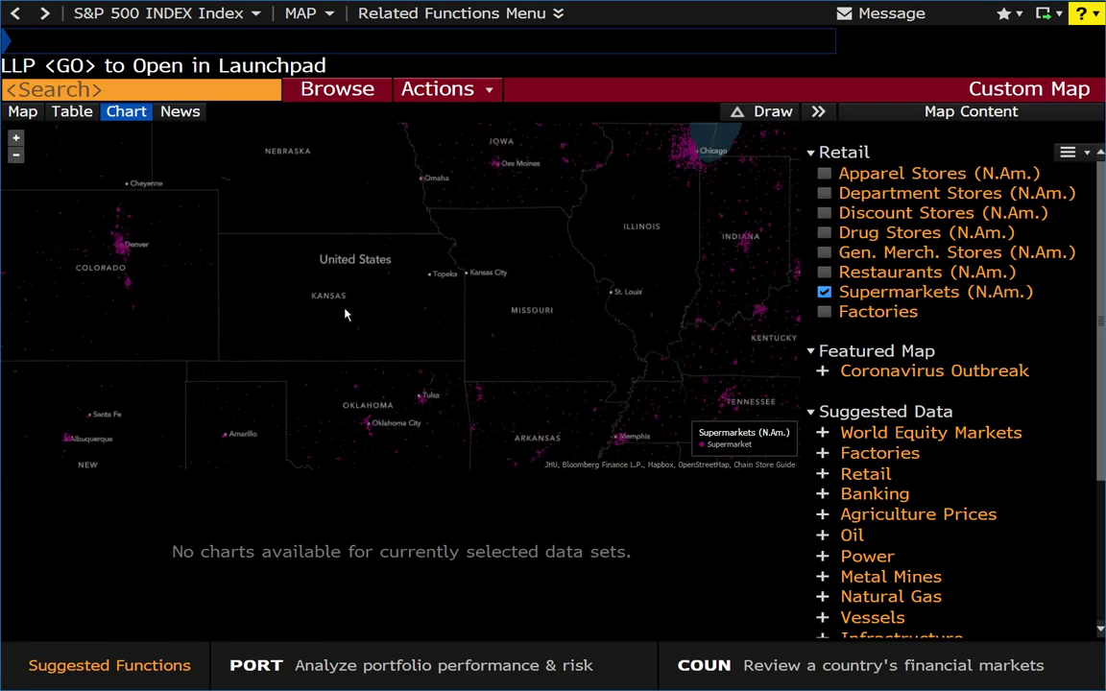
Adjust the zoom and pan east to St. Louis and Illinois.
drag(365, 301, 426, 294)
scroll(426, 294, up, 2)
drag(456, 352, 442, 319)
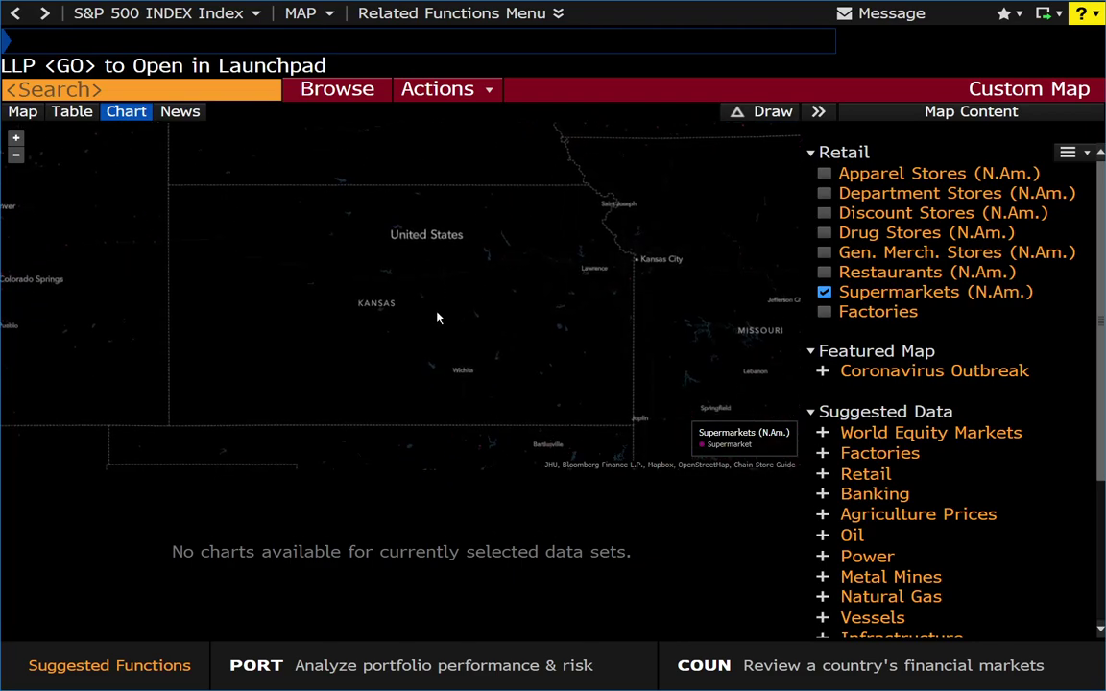
scroll(408, 299, up, 1)
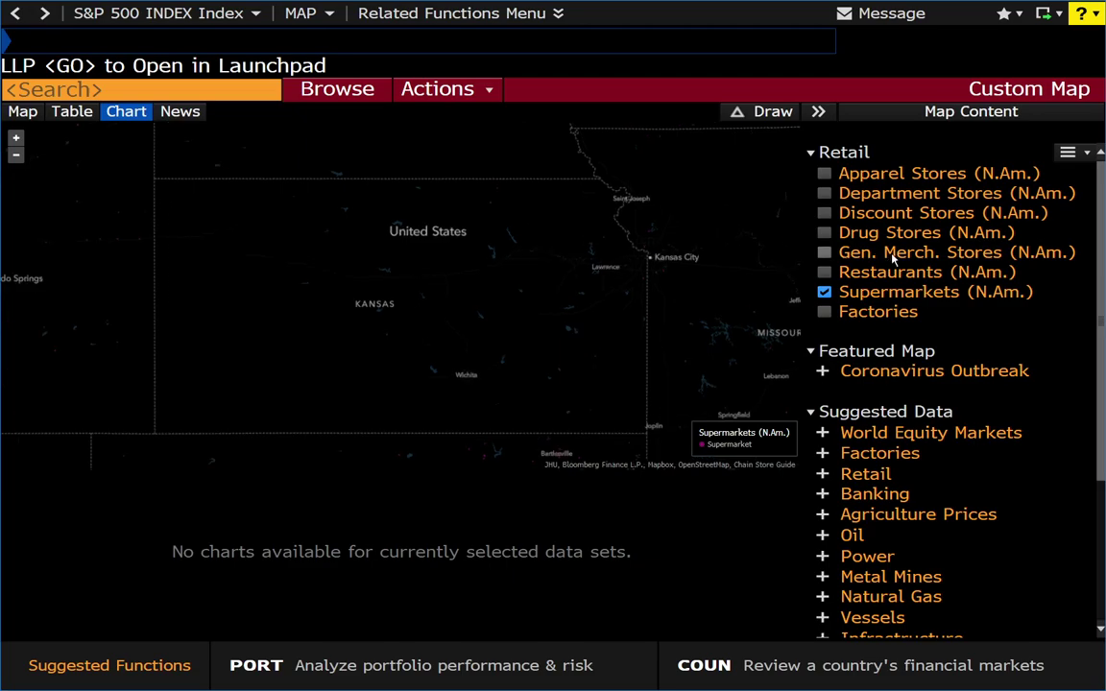
drag(742, 288, 447, 288)
drag(558, 288, 533, 289)
Turn on the Discount Stores, Restaurants and Apparel Stores (N.Am.) retail layers.
click(823, 212)
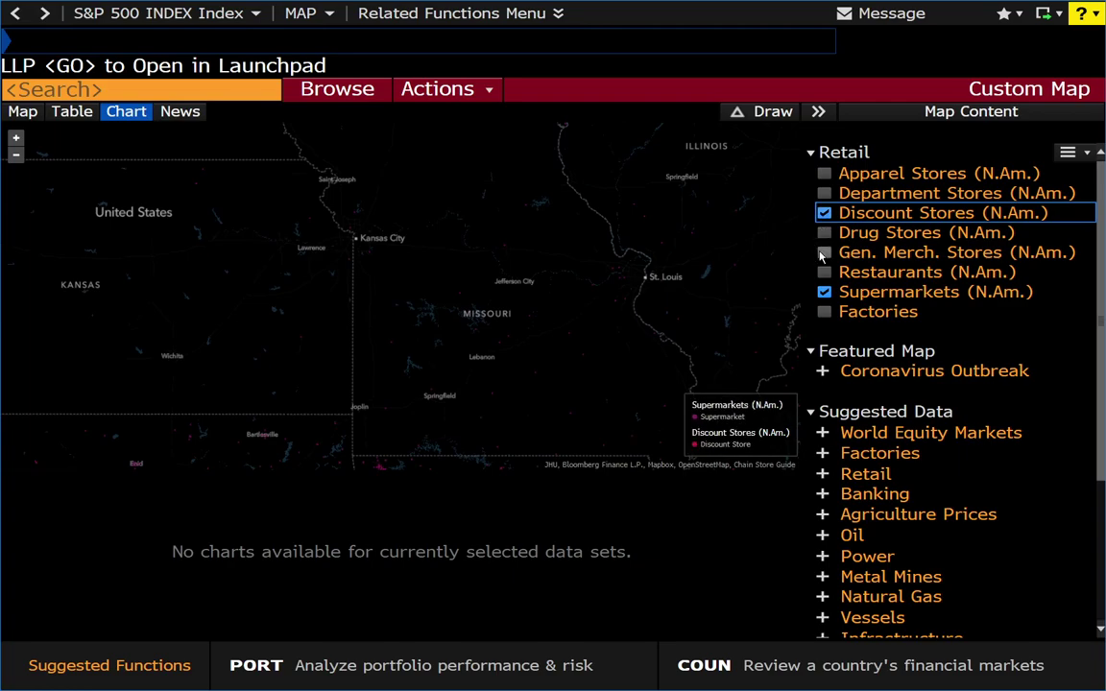
click(823, 272)
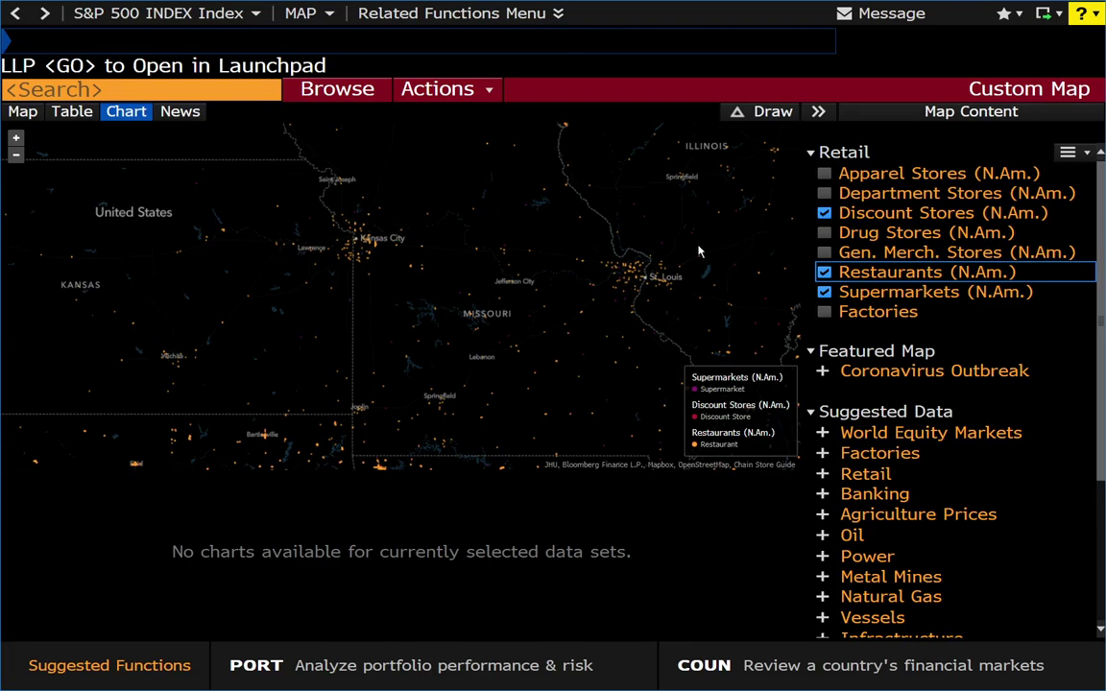
click(824, 175)
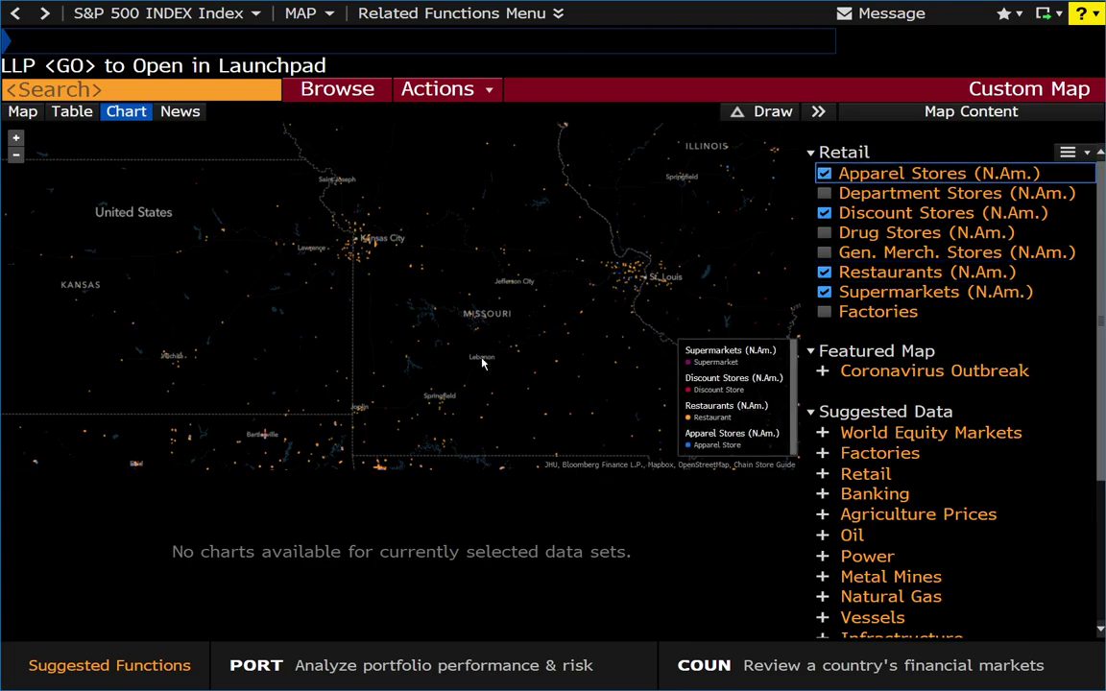
Pan west to Colorado and zoom into the Denver area.
drag(165, 227, 528, 293)
scroll(336, 224, up, 5)
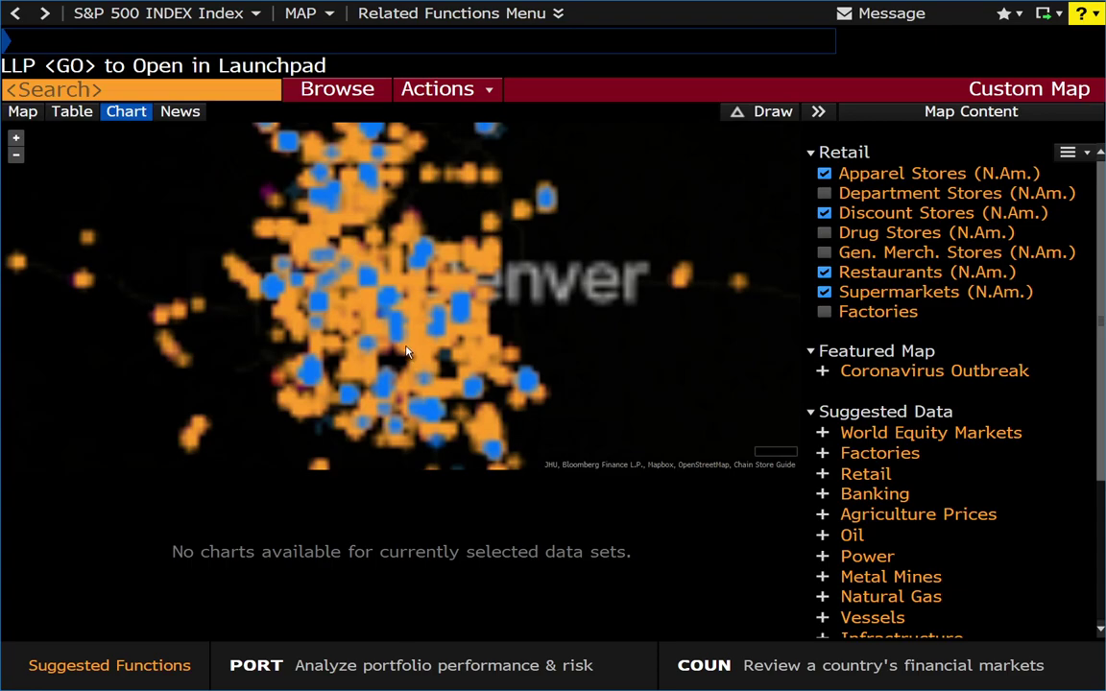
scroll(407, 355, up, 2)
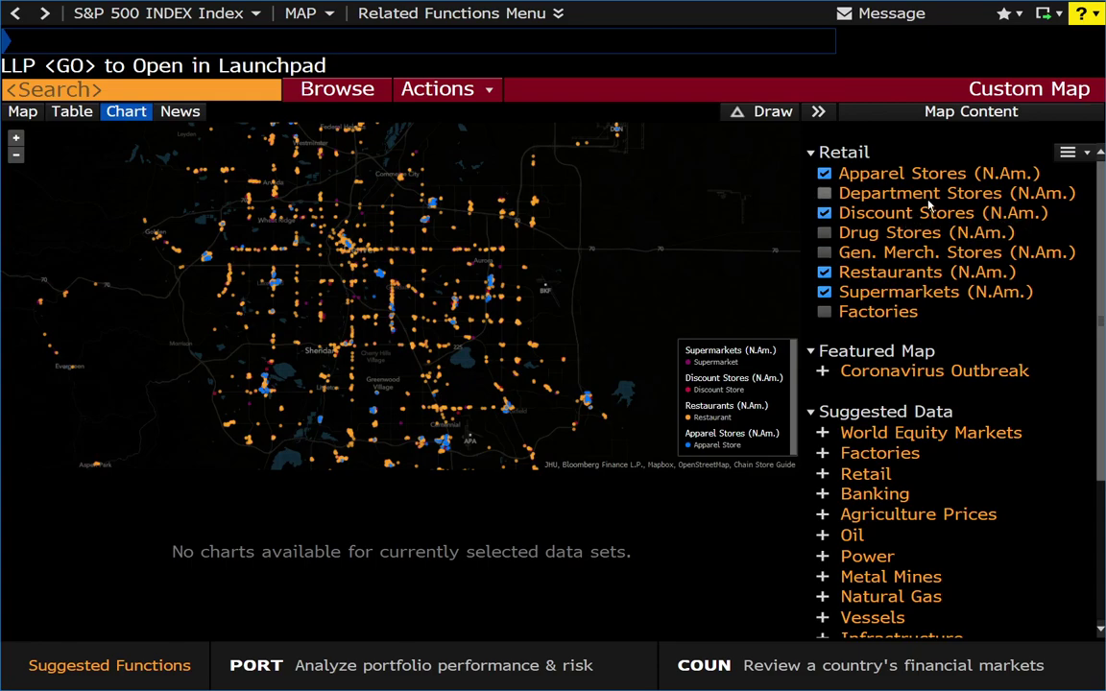
Remove all Retail layers and add the Banking layer group to the map.
click(1067, 152)
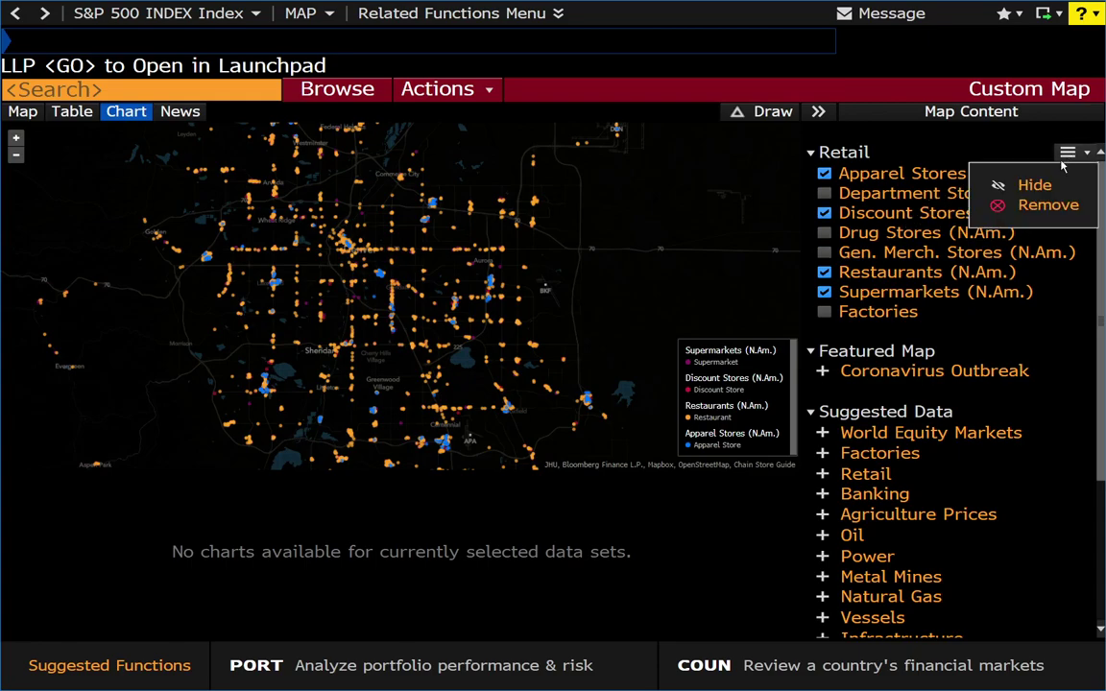
click(1026, 208)
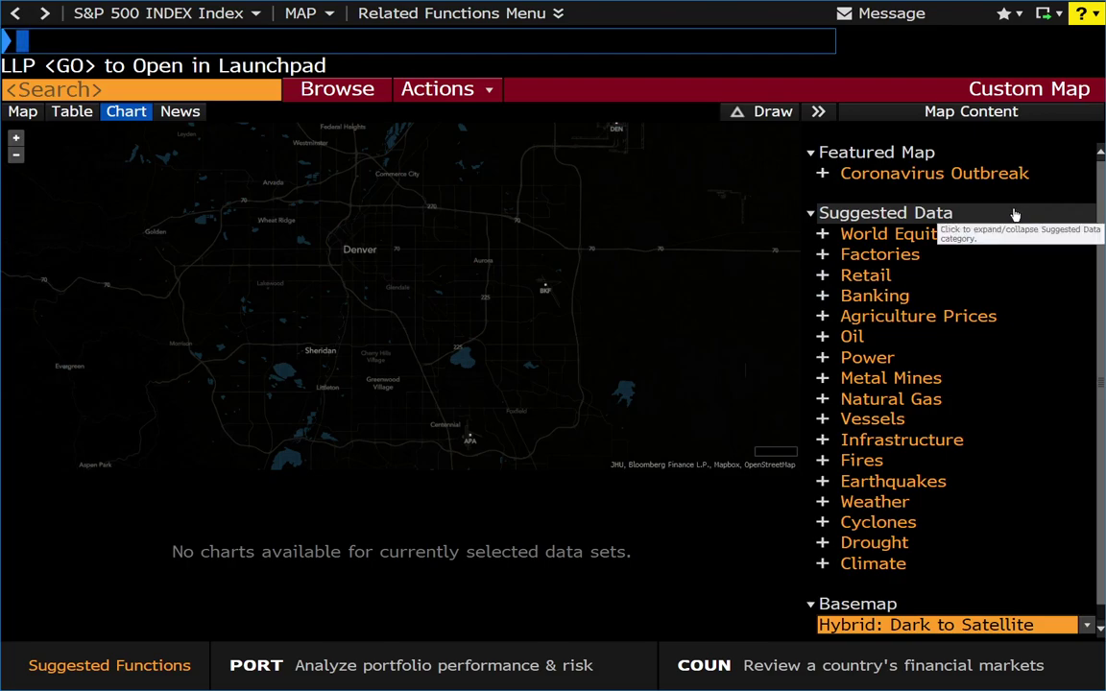
click(821, 296)
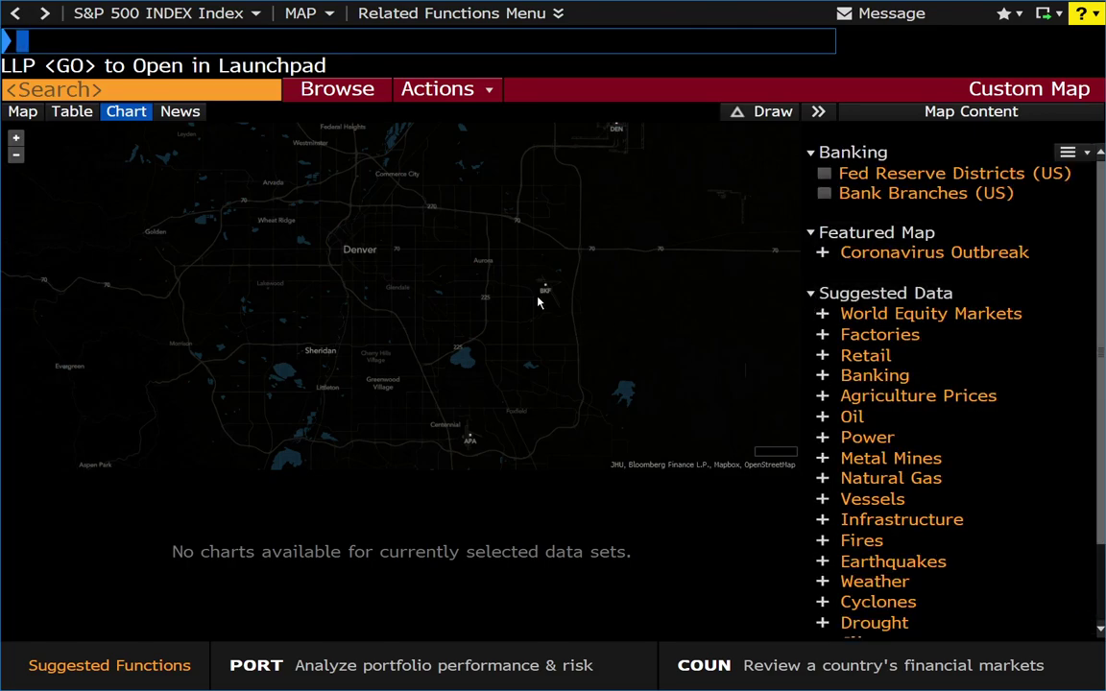
scroll(542, 304, down, 3)
scroll(542, 303, down, 5)
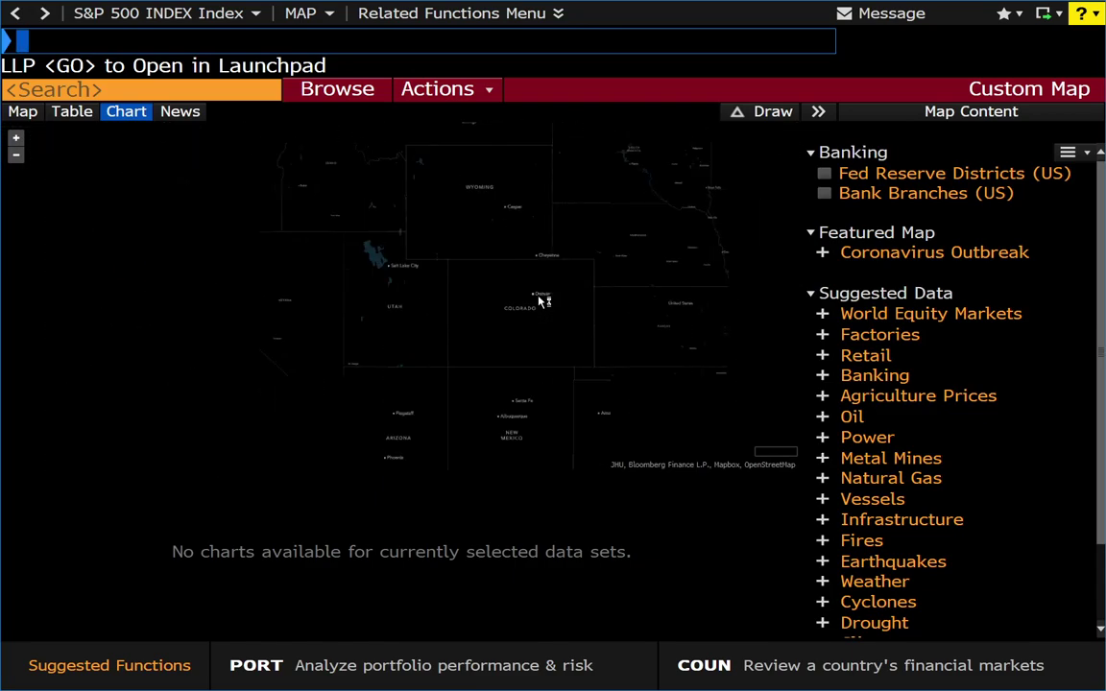
Centre on the continental US, show Fed Reserve Districts (US), and read district info boxes.
drag(516, 303, 457, 298)
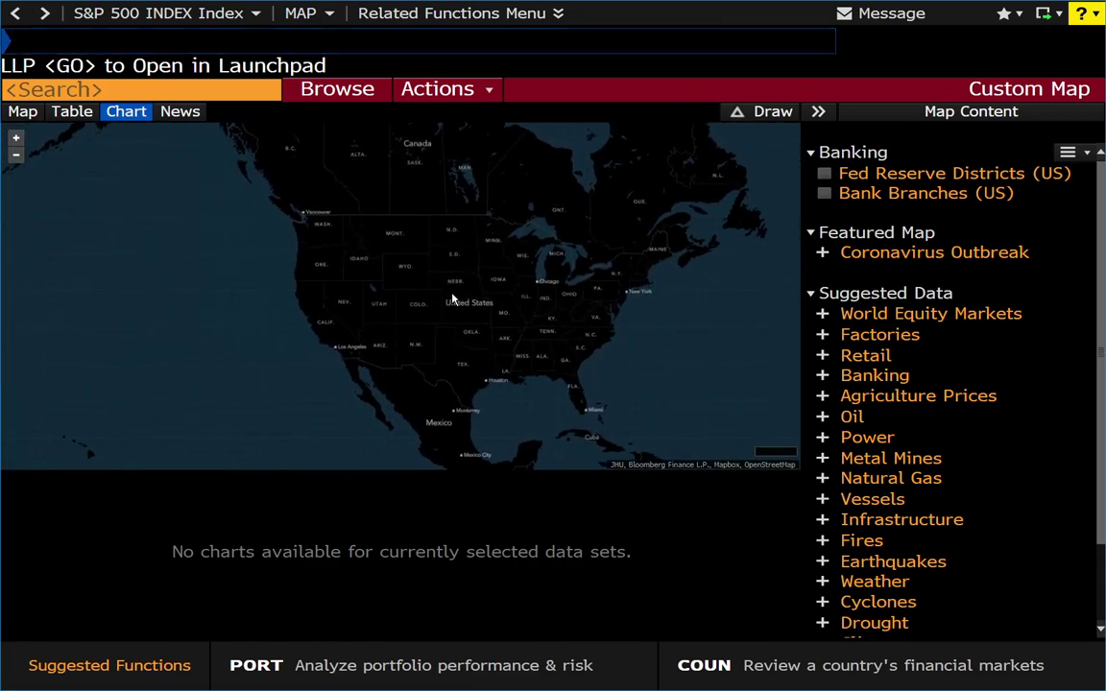
scroll(493, 302, up, 1)
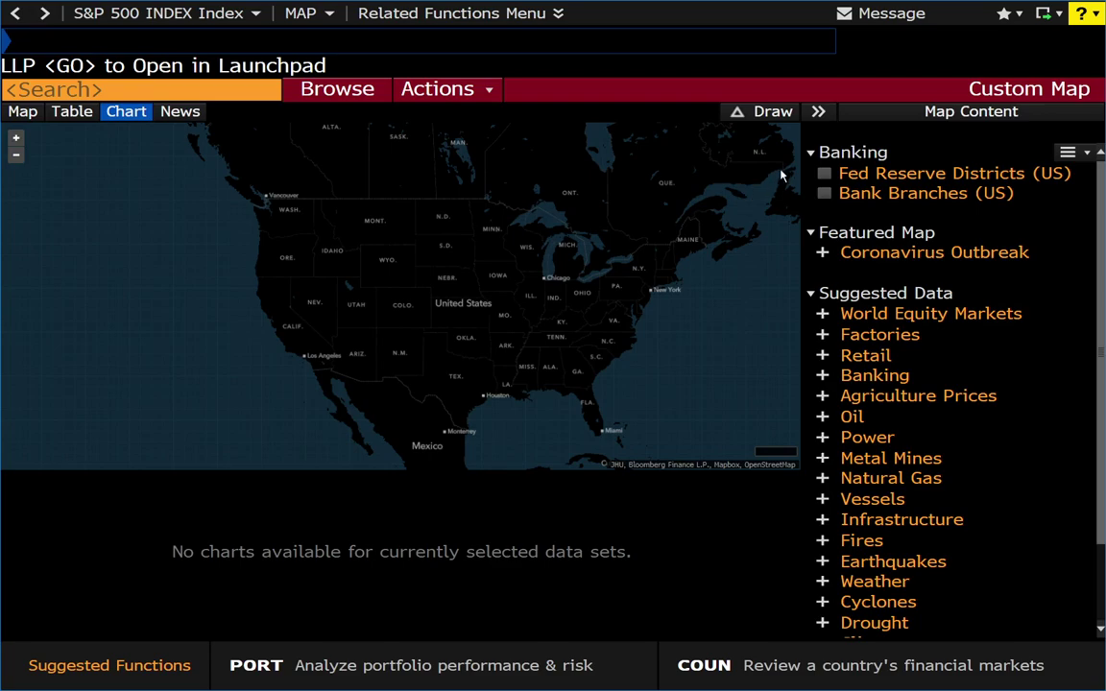
click(825, 173)
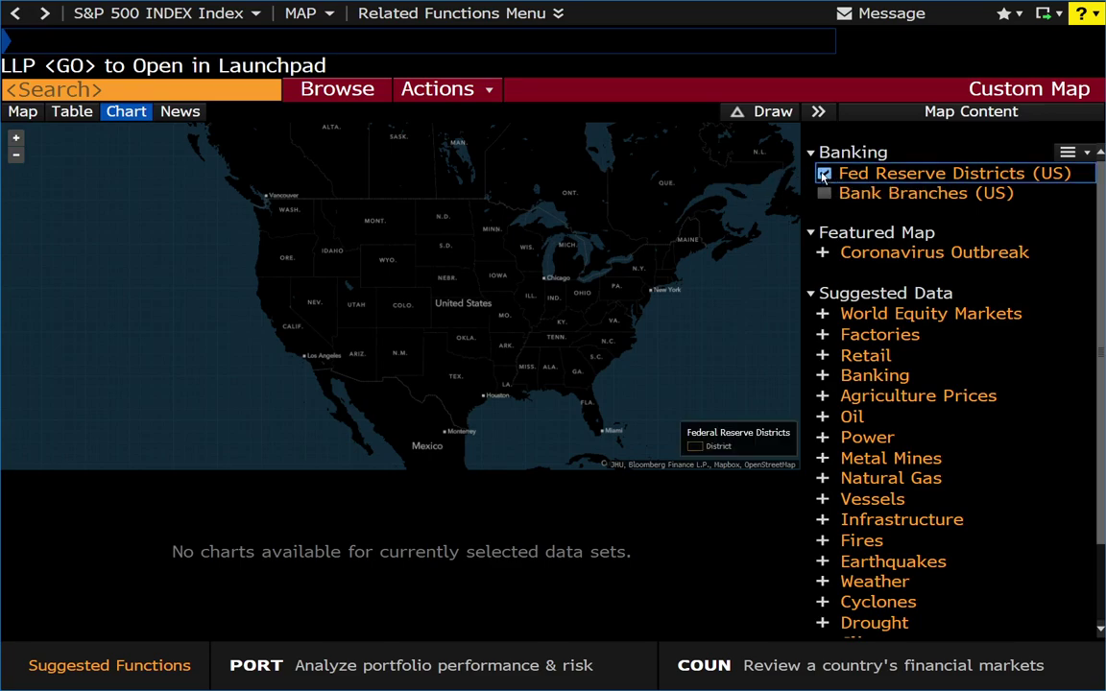
mouse_move(643, 296)
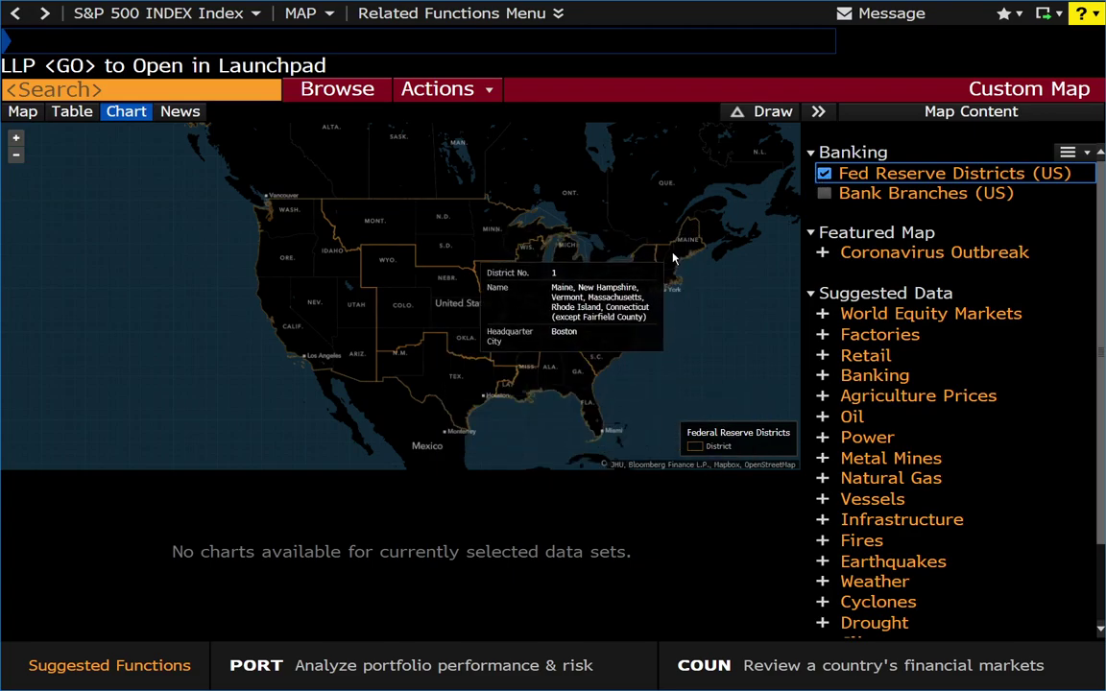
mouse_move(343, 351)
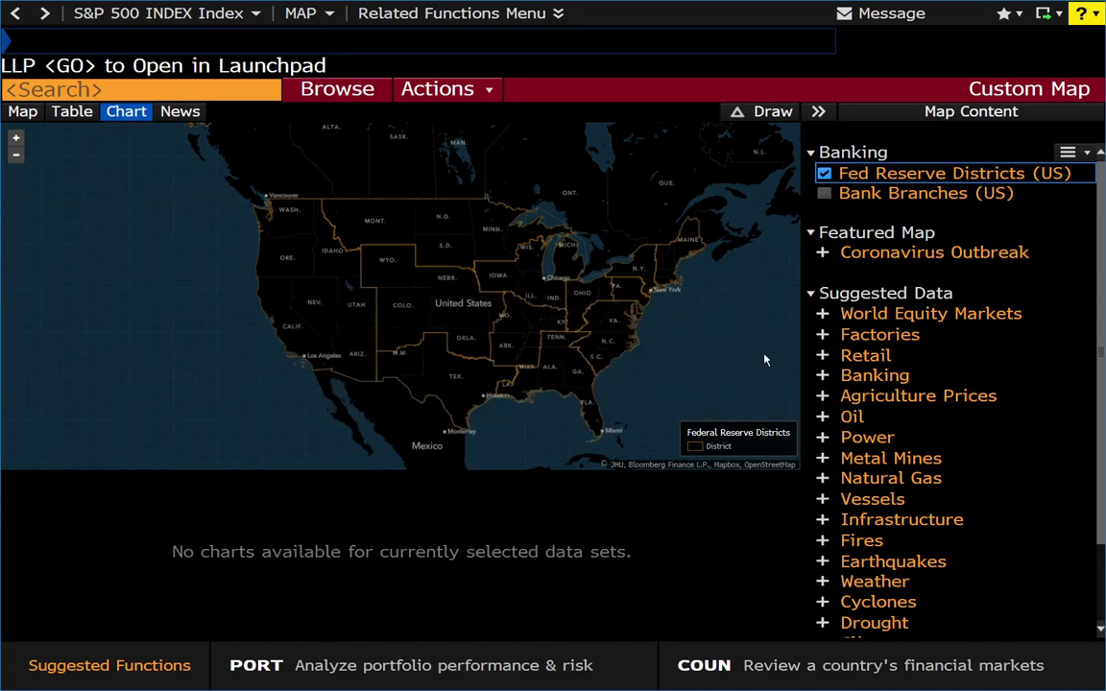
Swap Fed Reserve Districts for Bank Branches (US) and zoom into Pennsylvania branch locations.
click(823, 172)
click(824, 193)
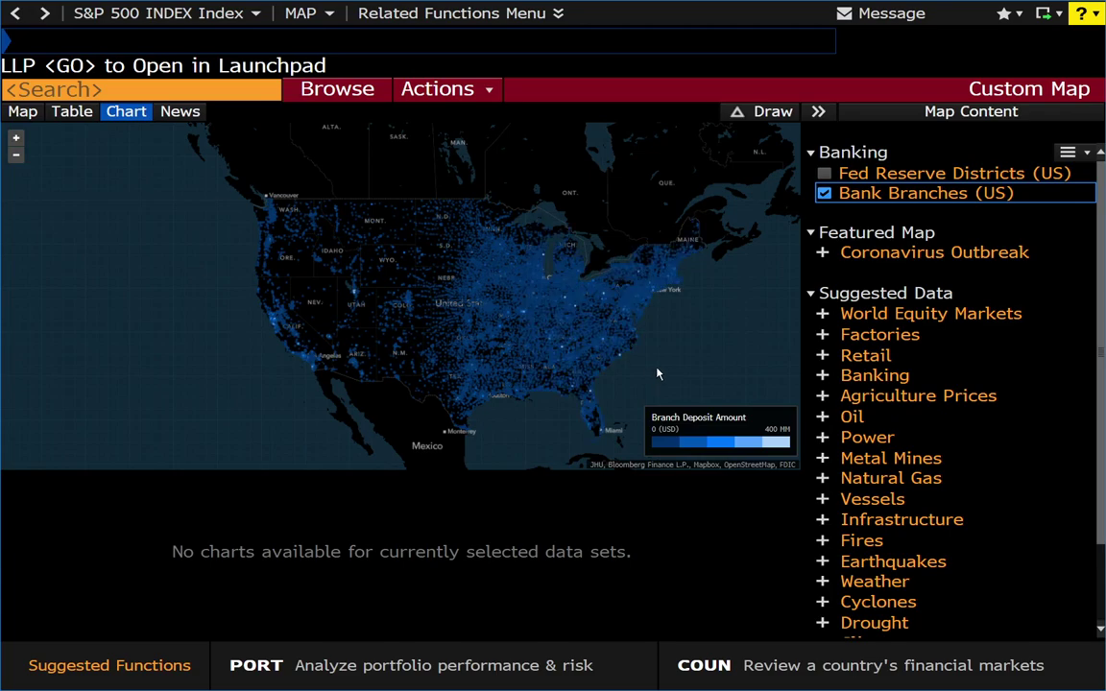
mouse_move(619, 315)
scroll(639, 298, up, 5)
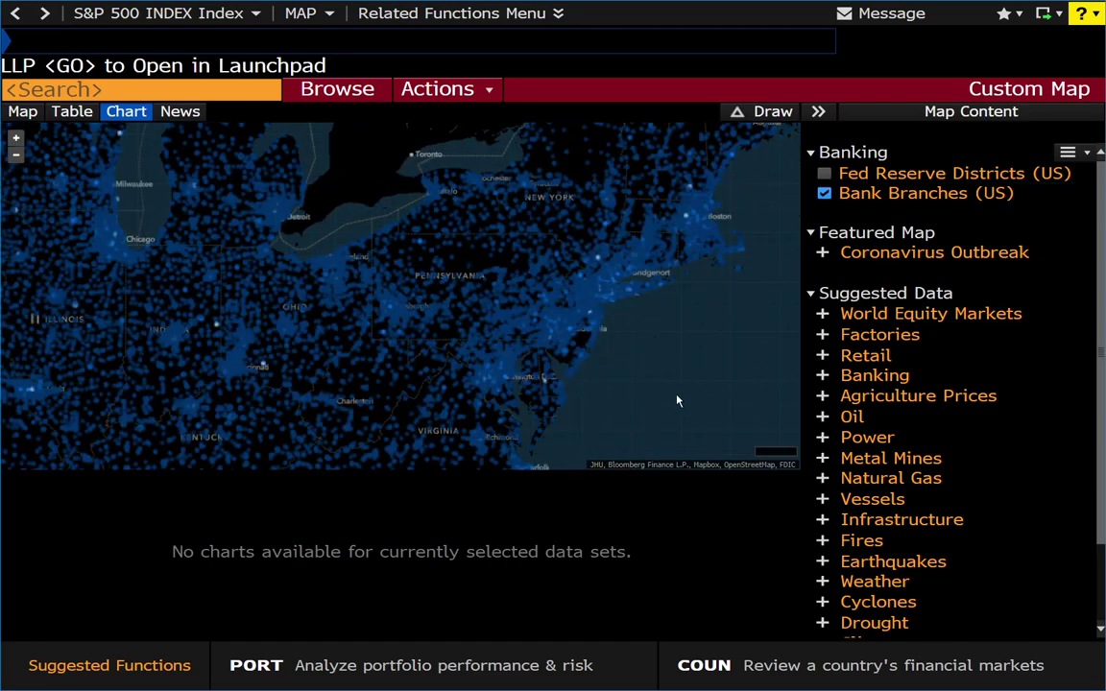
scroll(506, 288, up, 3)
scroll(537, 301, up, 4)
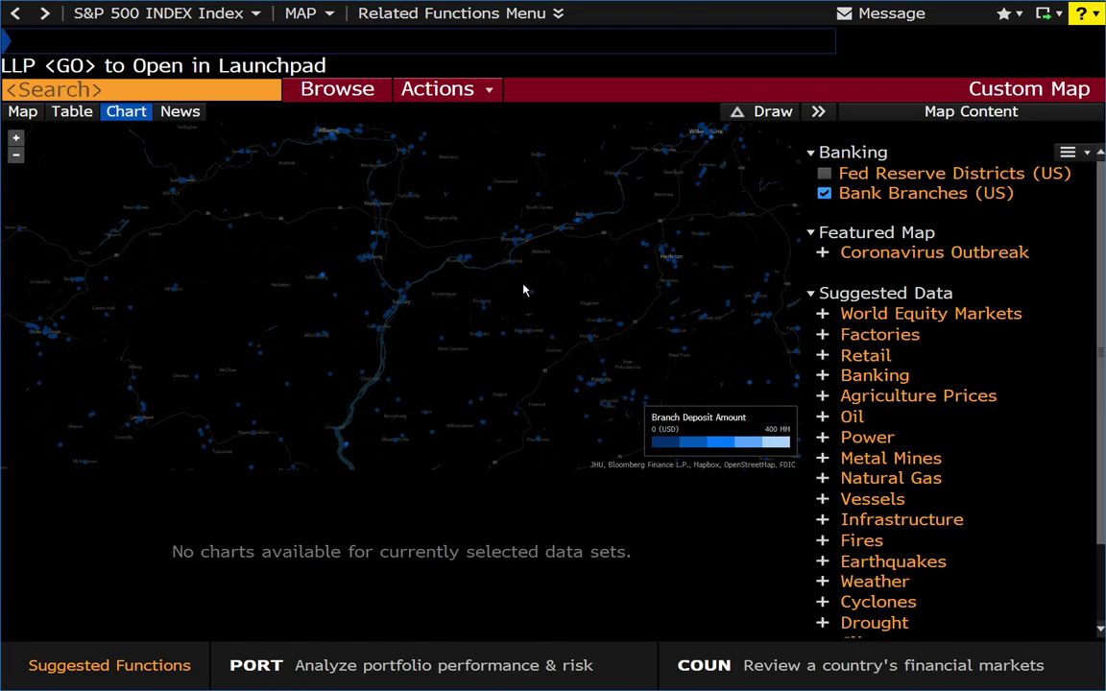
mouse_move(531, 296)
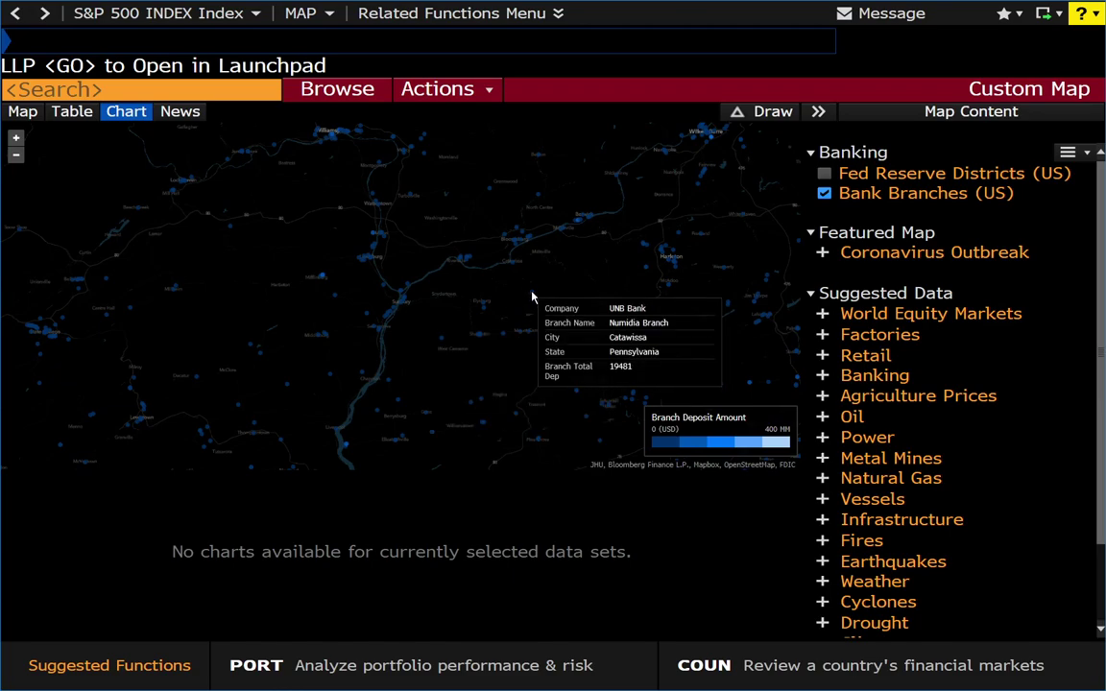
mouse_move(516, 247)
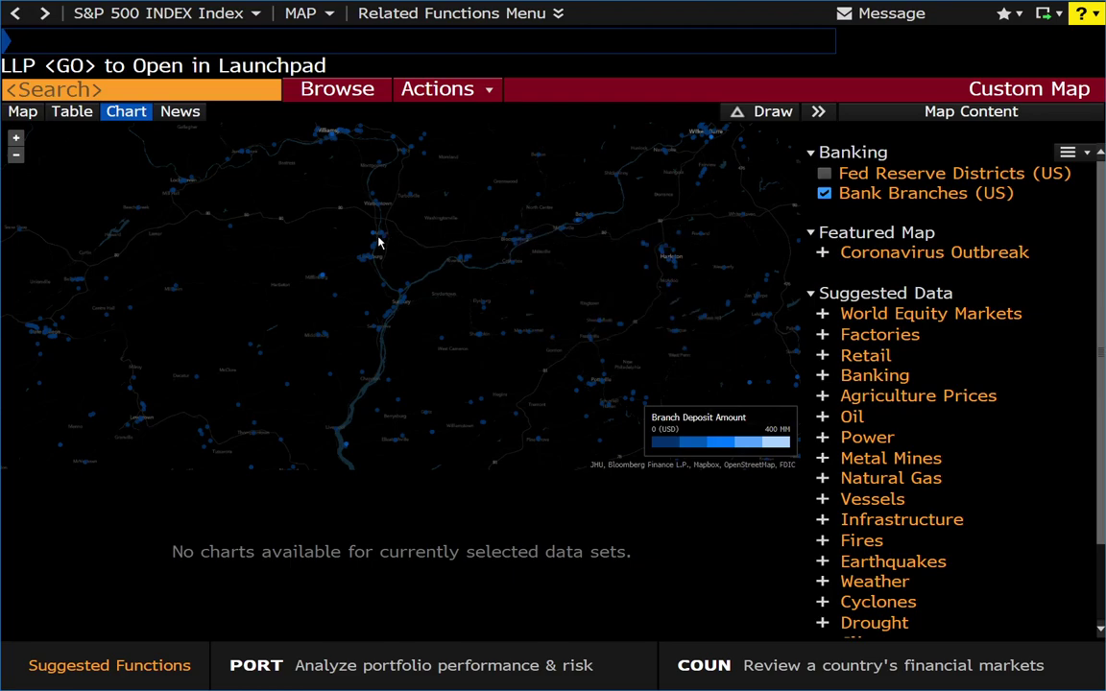
mouse_move(375, 238)
Remove the Banking layers and add the Agriculture Prices (Canola) layer.
click(1063, 152)
click(1046, 204)
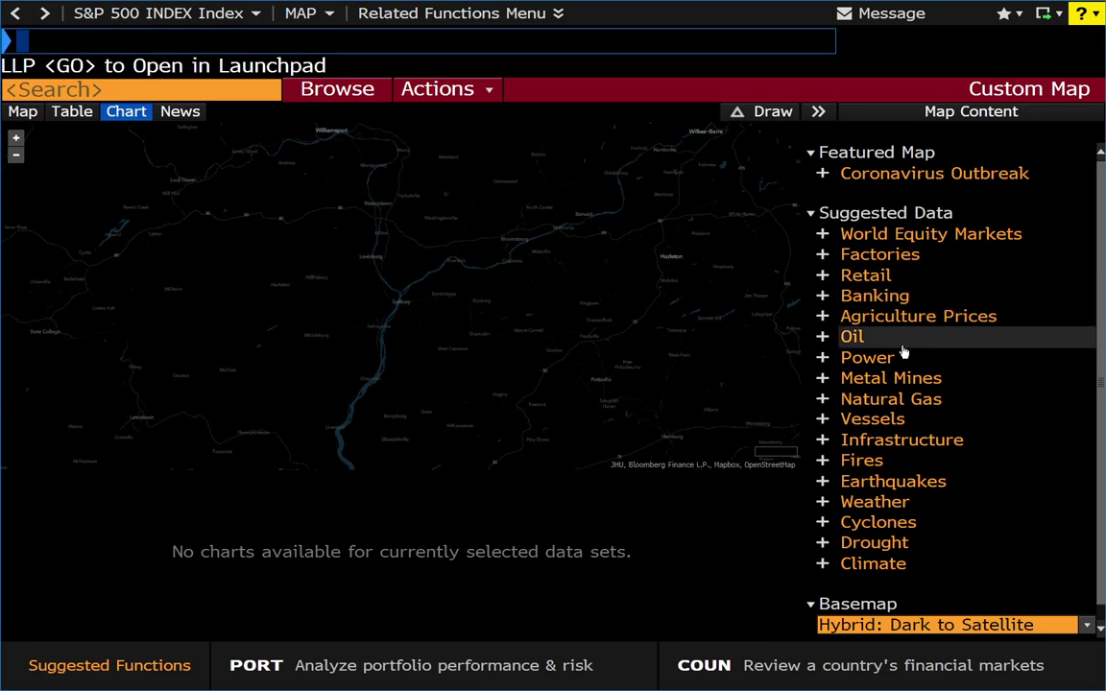
click(822, 315)
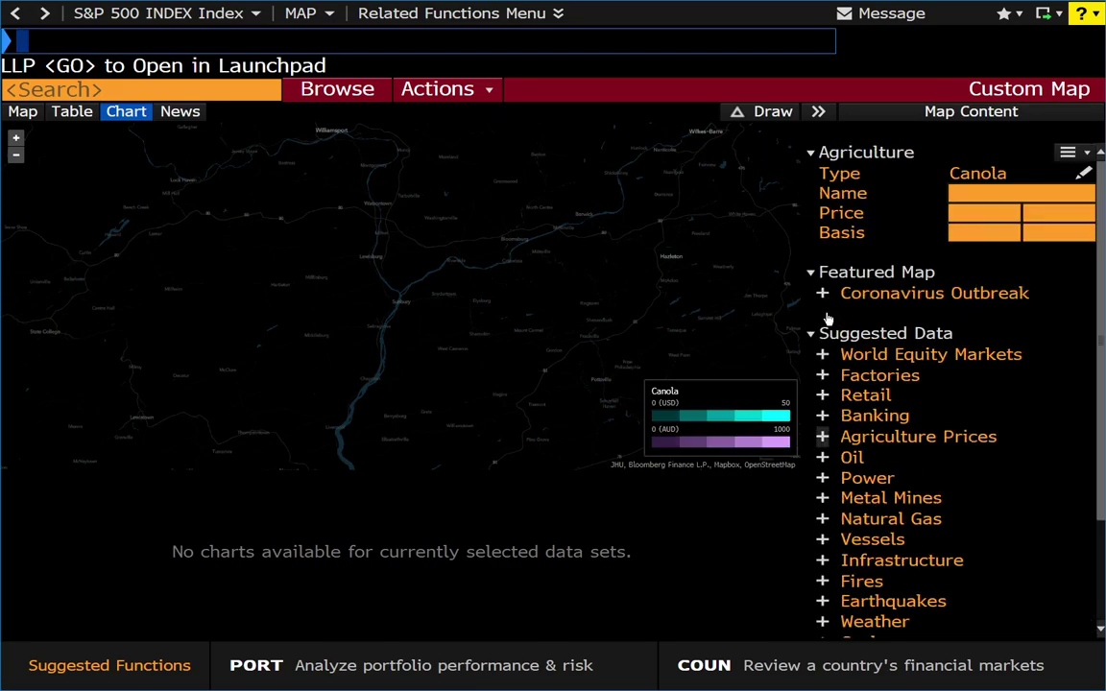
scroll(714, 271, down, 2)
scroll(714, 272, down, 3)
Pan over the Midwest, then remove the Canola agriculture layer.
drag(512, 219, 642, 239)
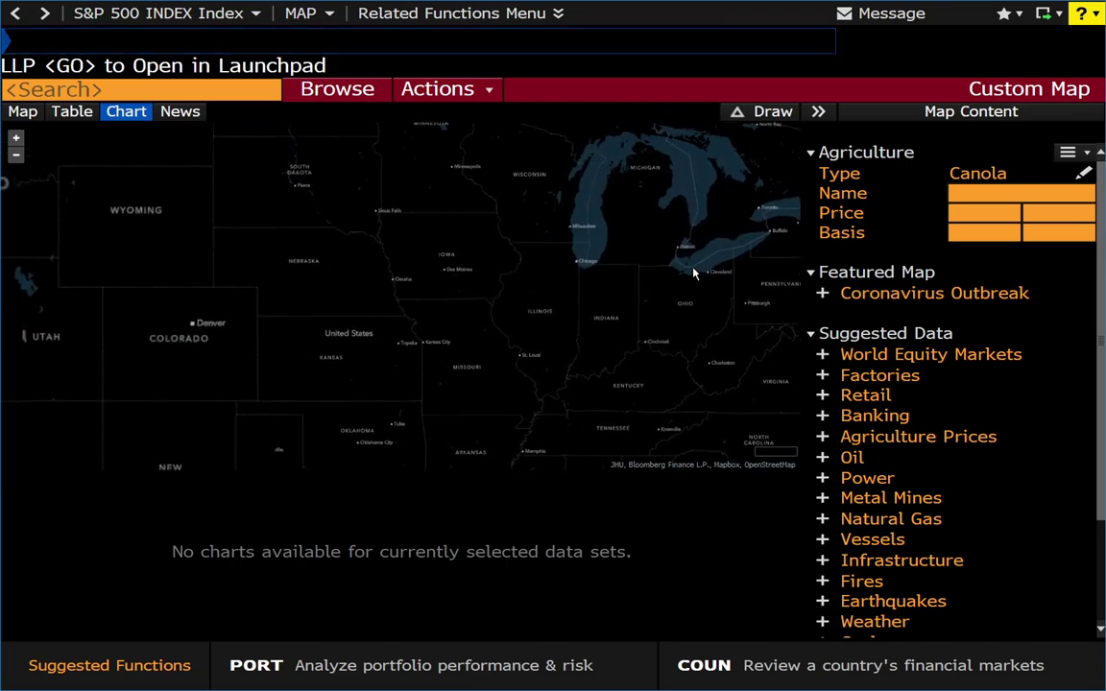
click(1067, 155)
click(1048, 205)
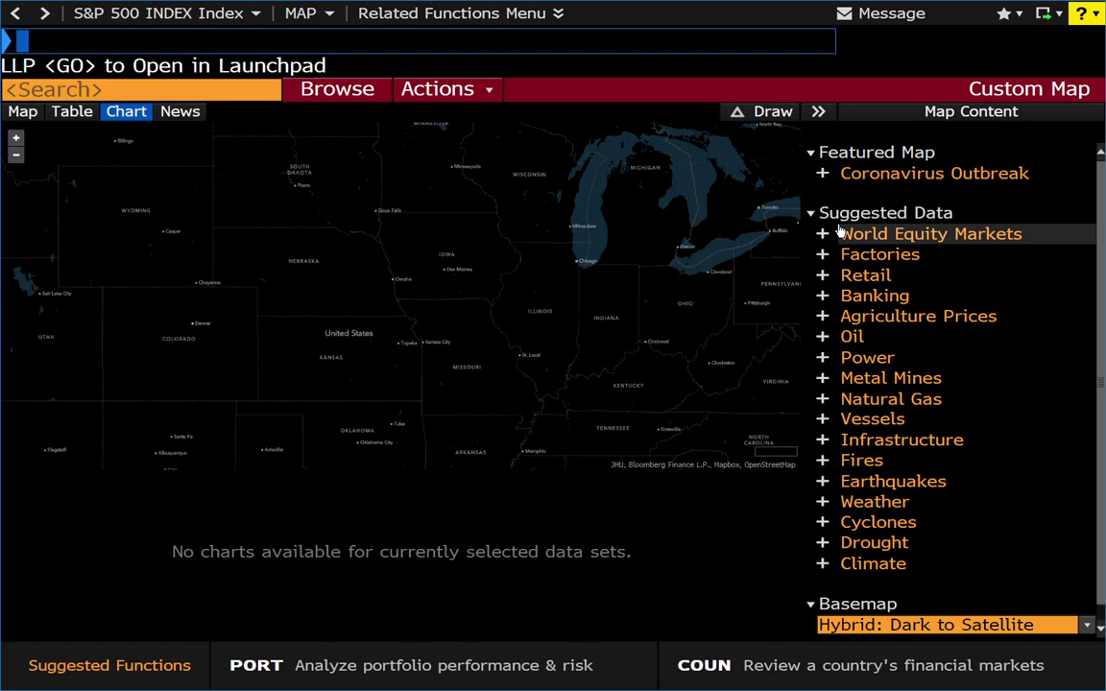
Add the Oil group with Refineries shown and move to the Gulf Coast.
click(823, 337)
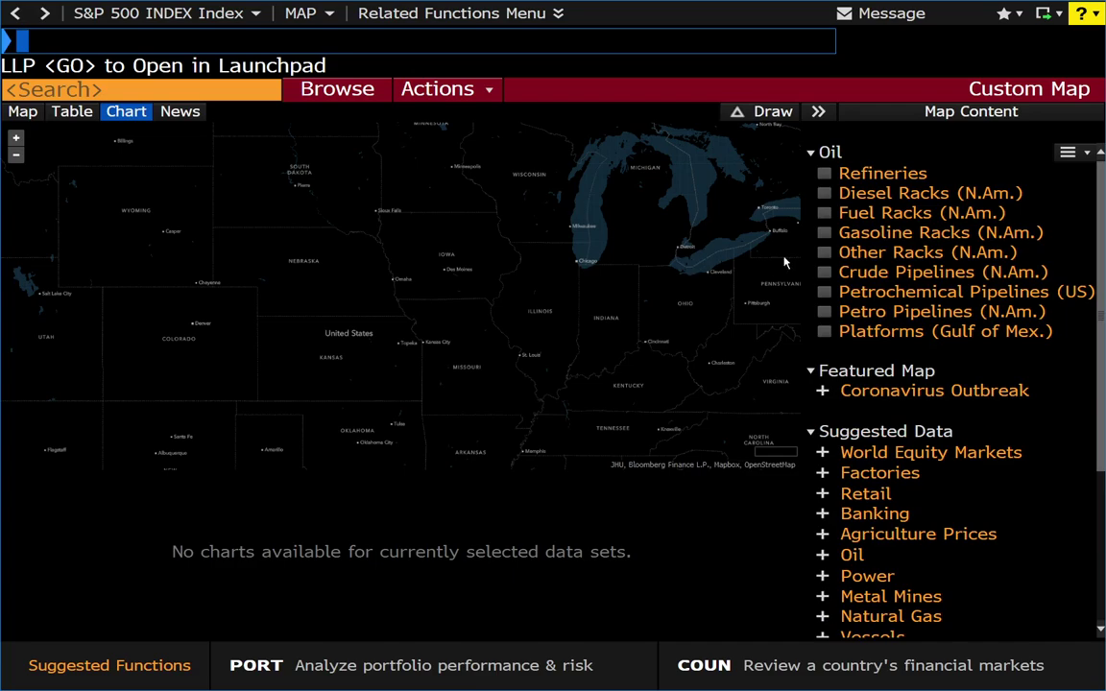
click(824, 173)
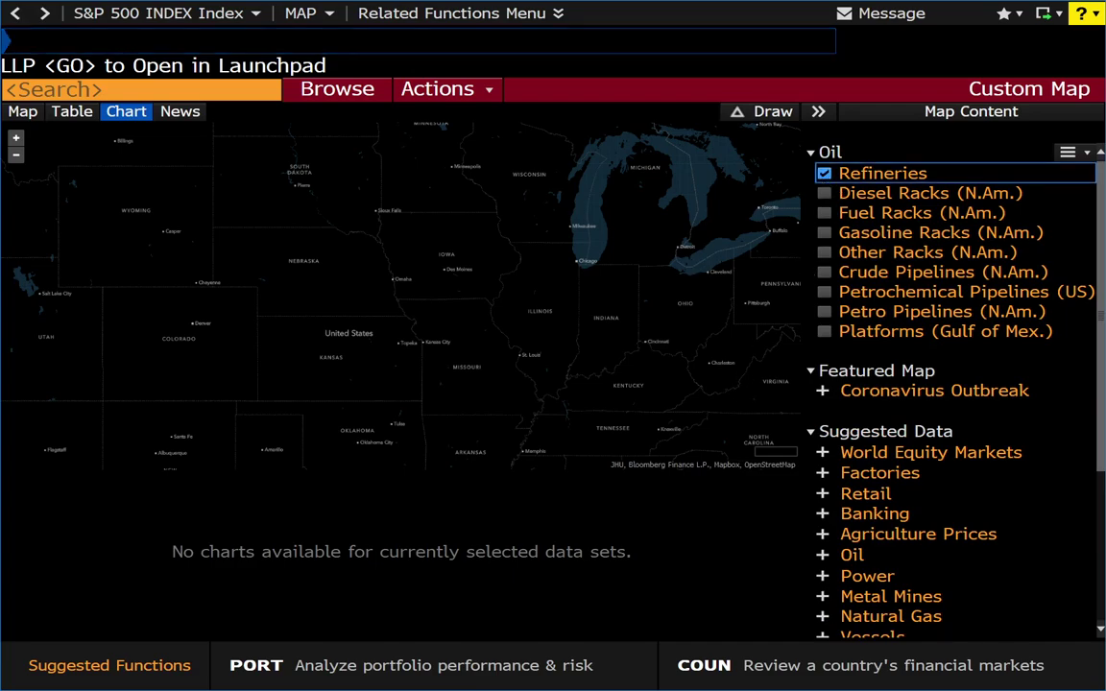
drag(566, 443, 630, 227)
scroll(513, 357, up, 5)
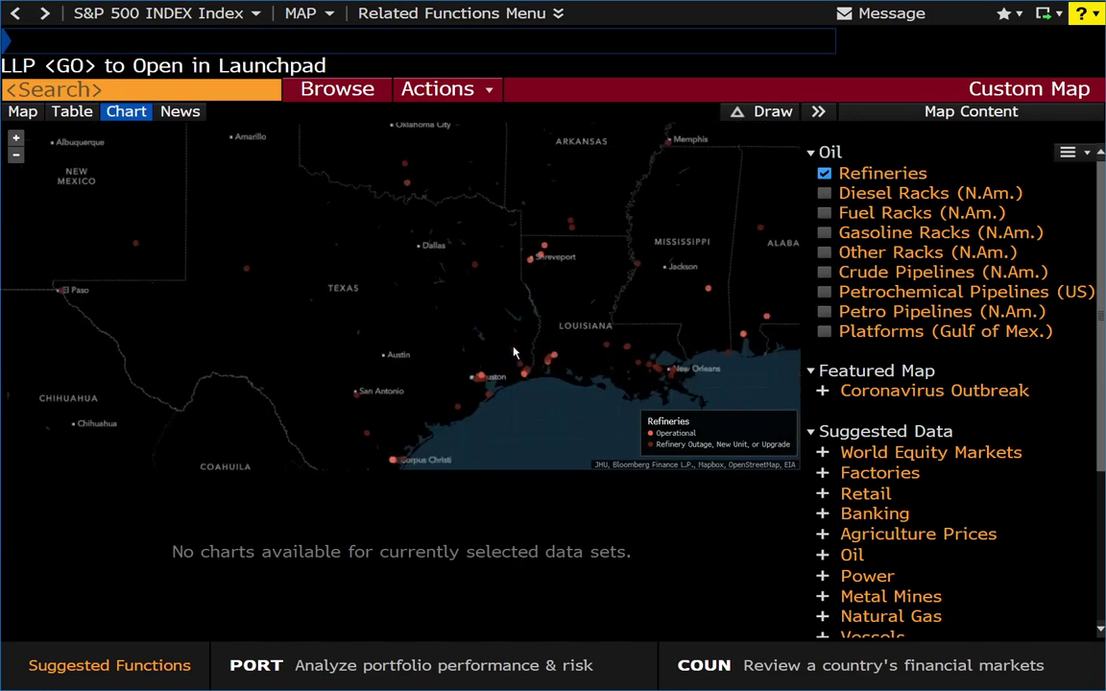
Frame the coast from Houston to Austin and San Antonio and inspect refinery dots.
drag(486, 370, 466, 202)
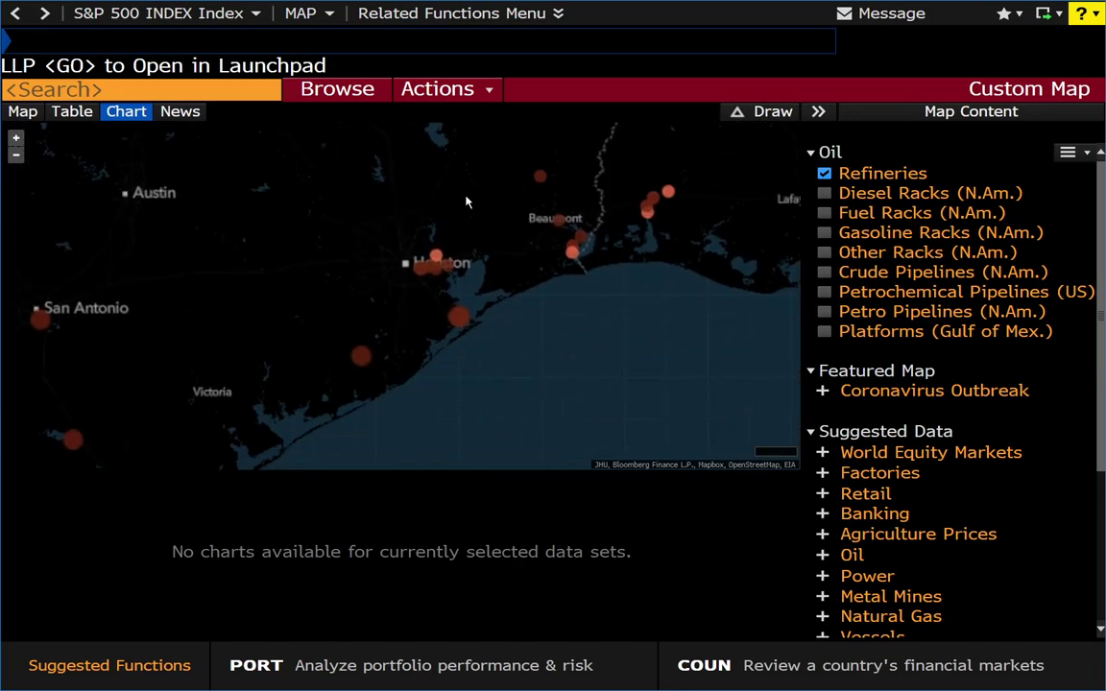
drag(359, 303, 504, 271)
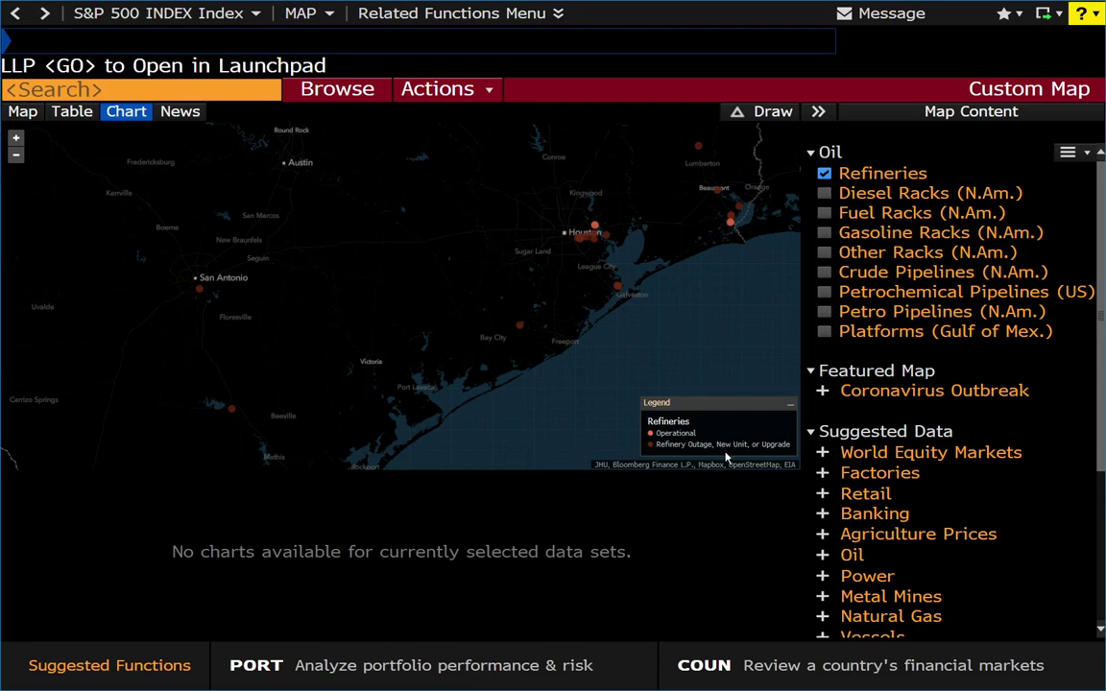
mouse_move(617, 293)
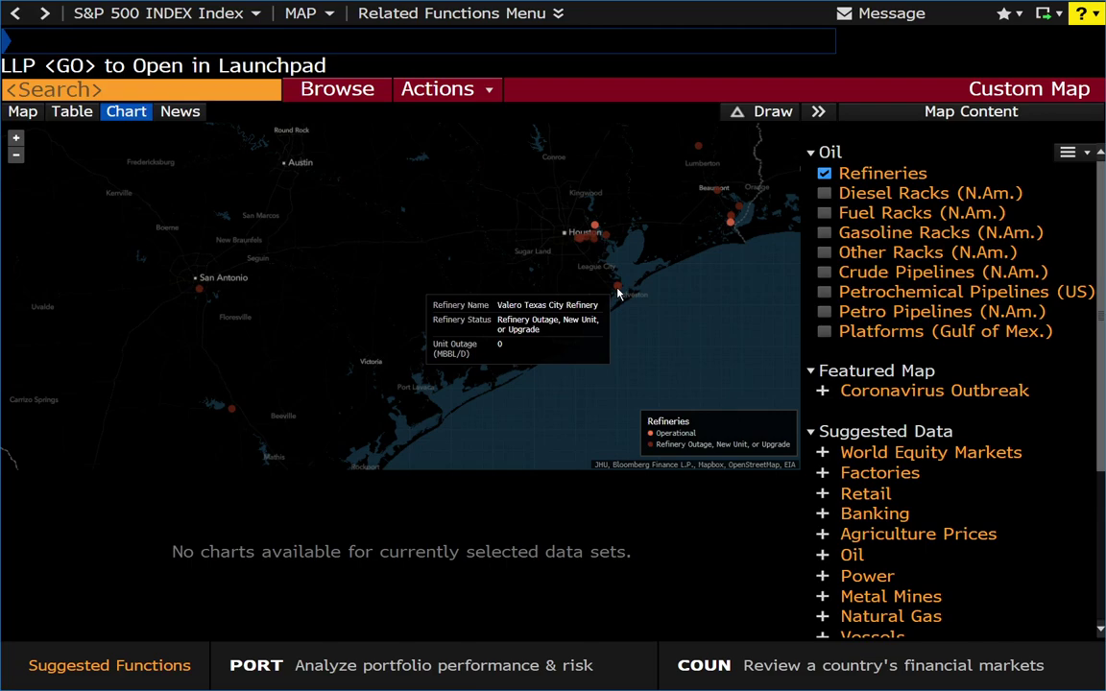
mouse_move(201, 293)
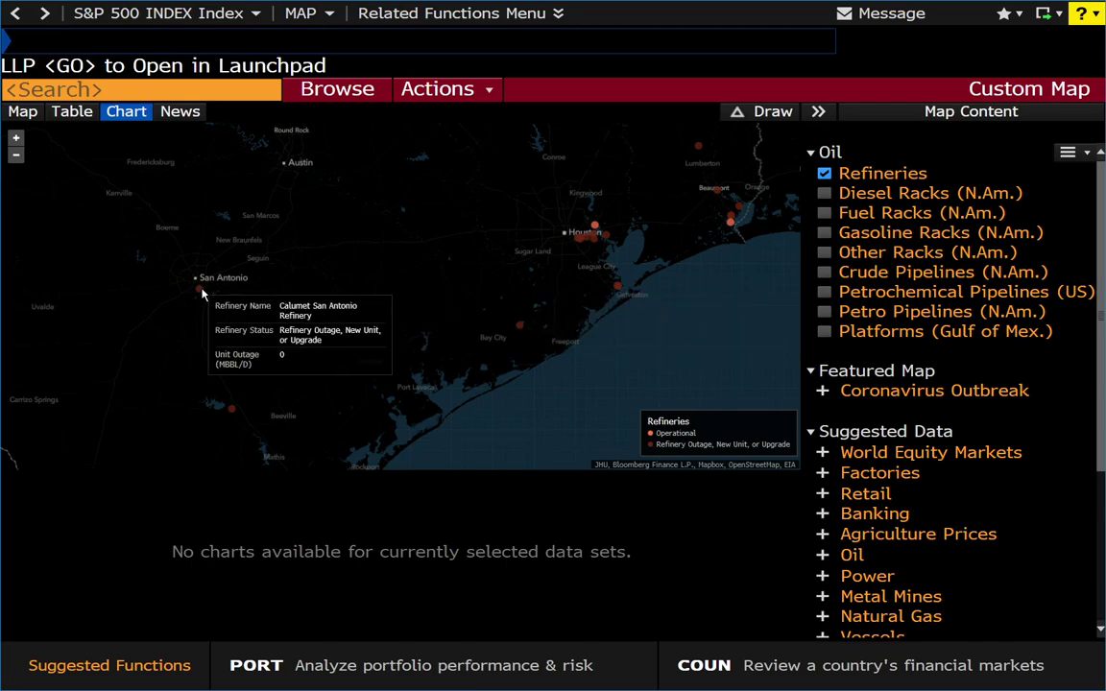
mouse_move(233, 412)
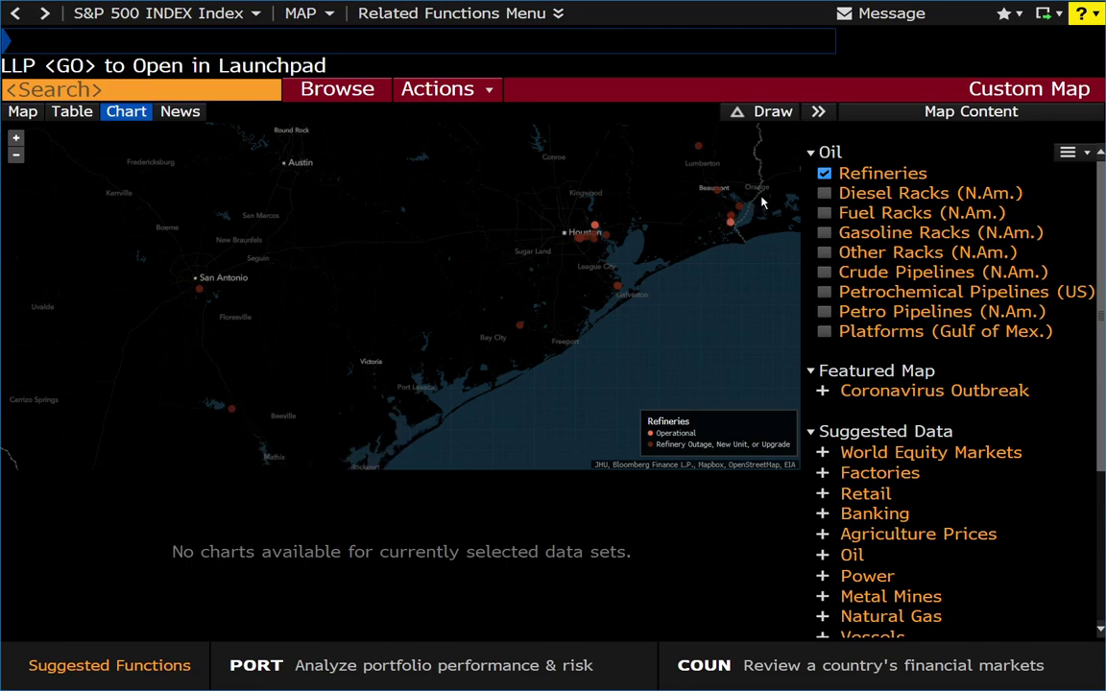
Replace Refineries with Diesel Racks (N.Am.), inspect a rack, then hide Diesel Racks.
click(822, 174)
click(823, 193)
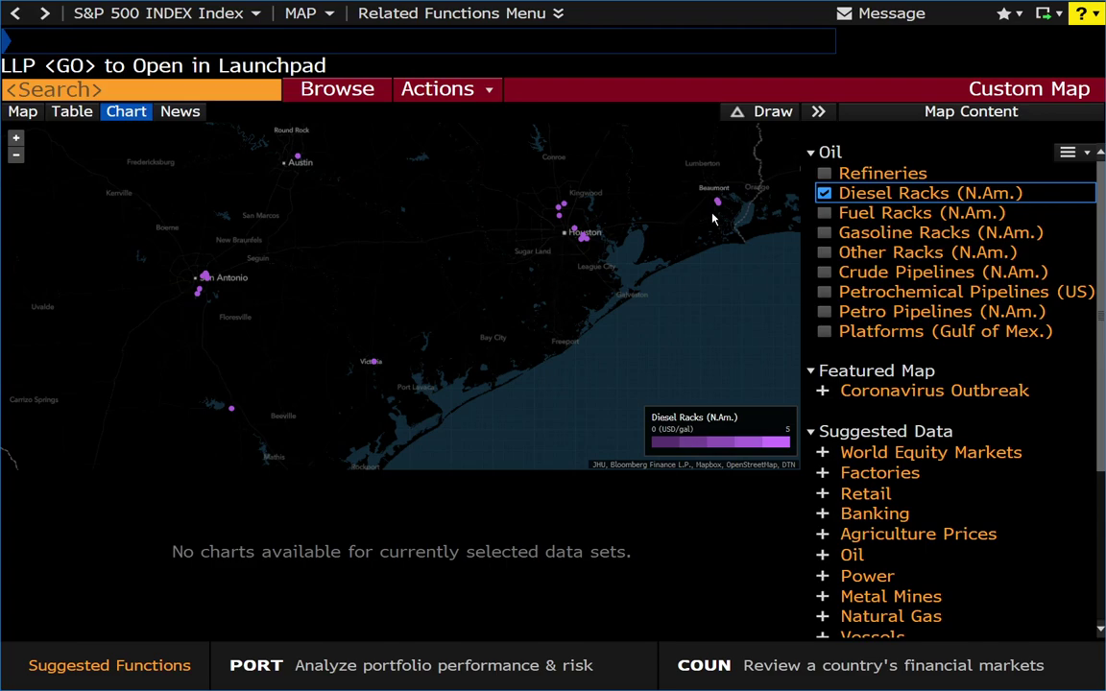
mouse_move(717, 202)
click(825, 194)
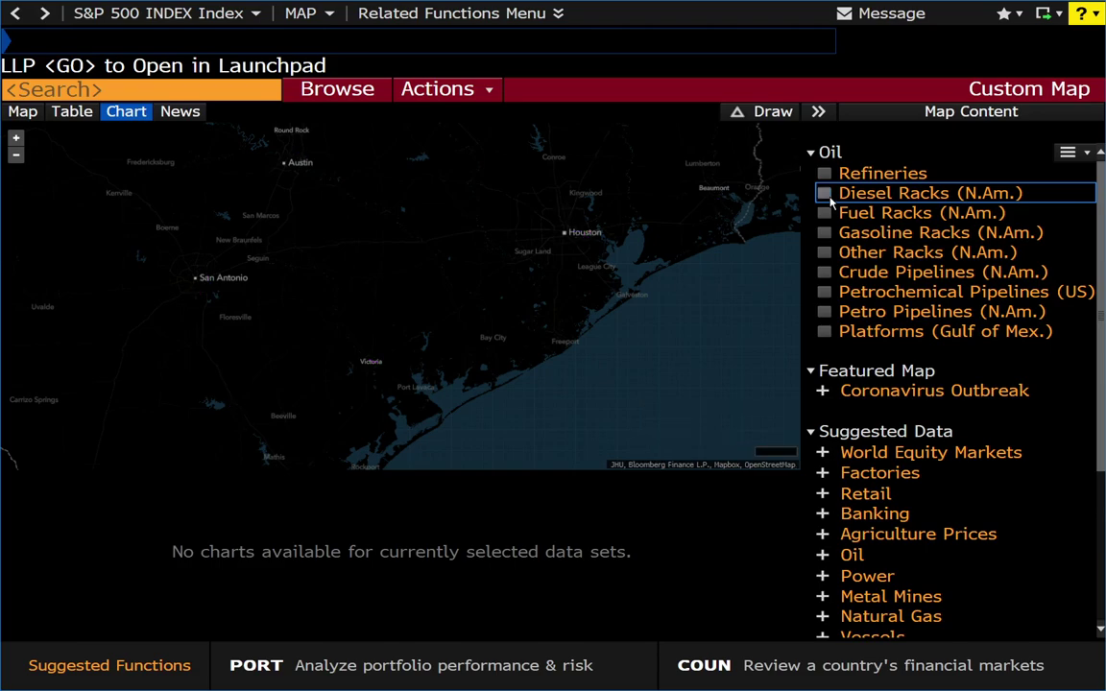
Show Crude Pipelines (N.Am.) and zoom out from Houston to the whole US network.
click(823, 273)
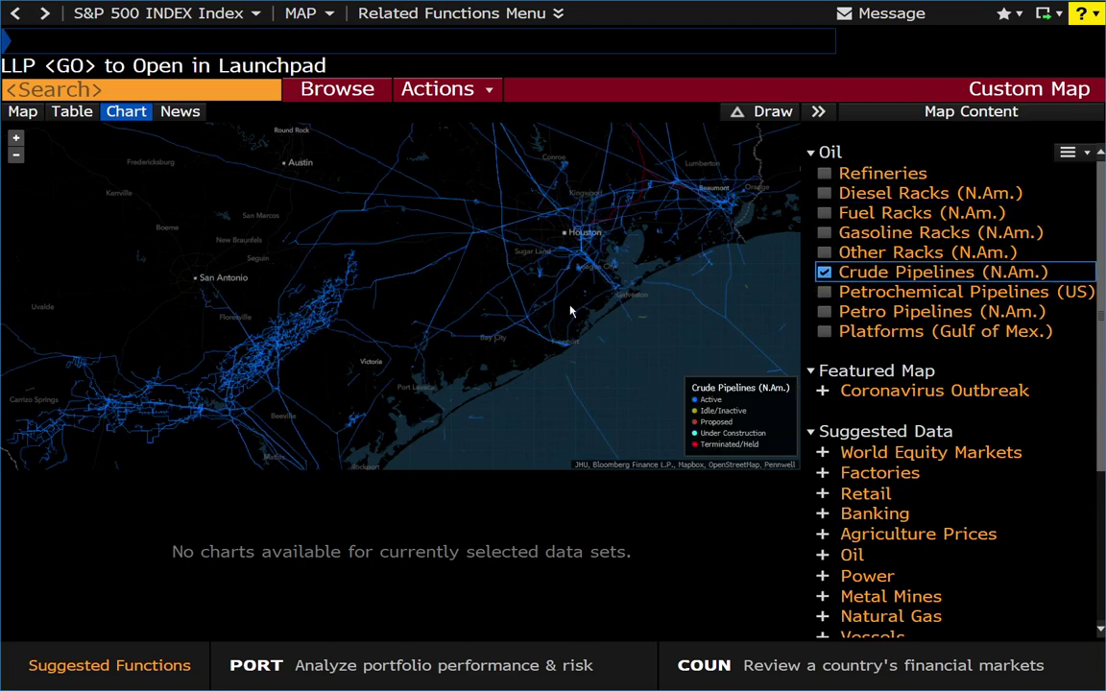
drag(518, 234, 398, 276)
scroll(398, 275, down, 2)
drag(383, 197, 743, 464)
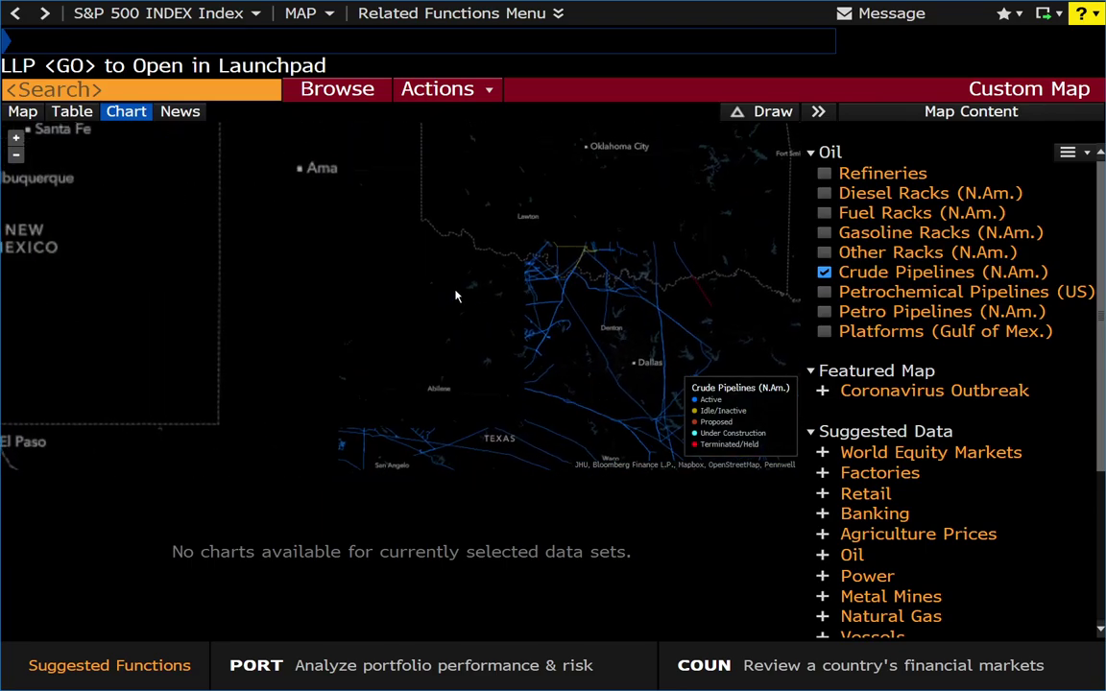
scroll(455, 296, down, 2)
scroll(487, 268, down, 1)
drag(487, 268, 481, 311)
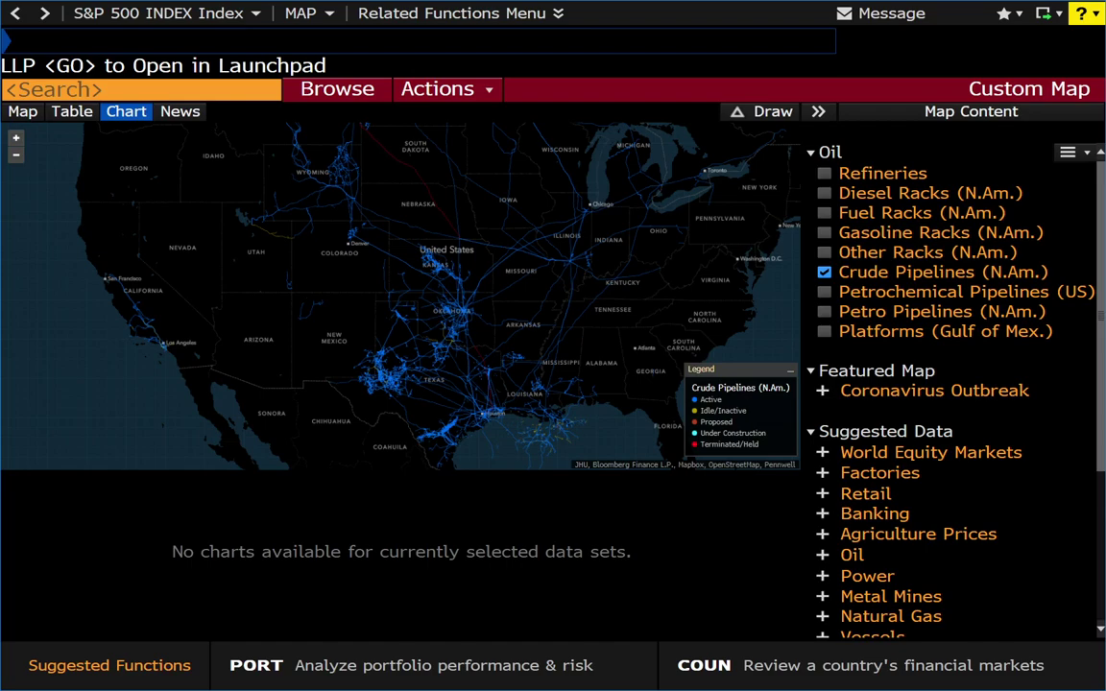
Pan from Canada across the Atlantic and Europe to the Middle East and Asia.
scroll(543, 333, up, 3)
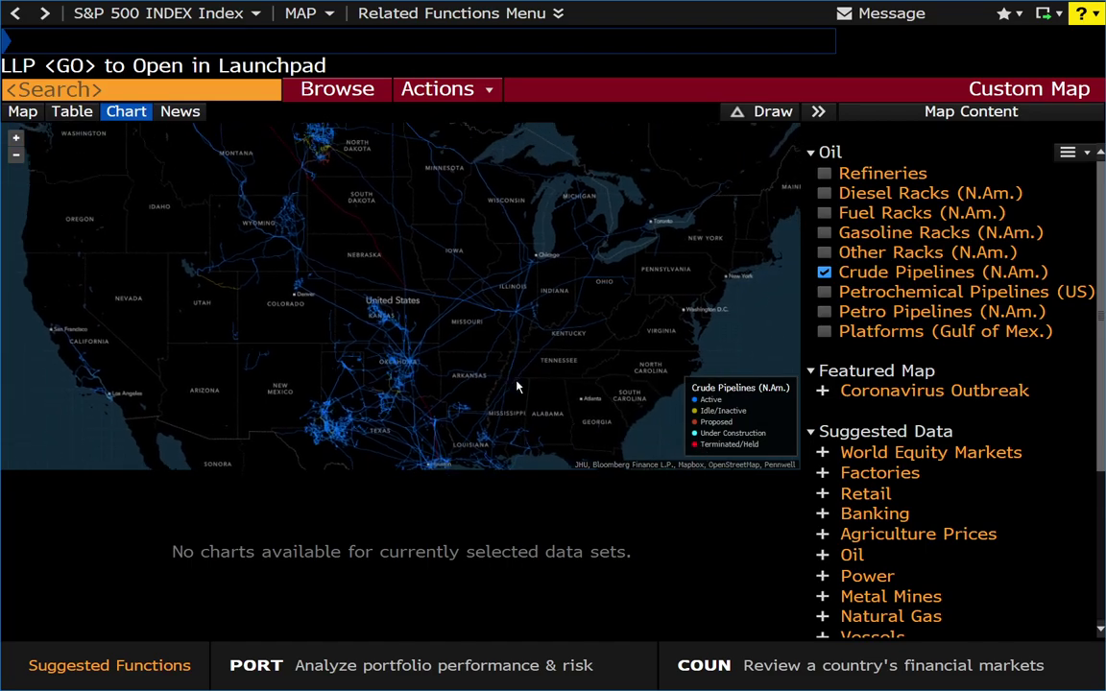
drag(414, 275, 556, 384)
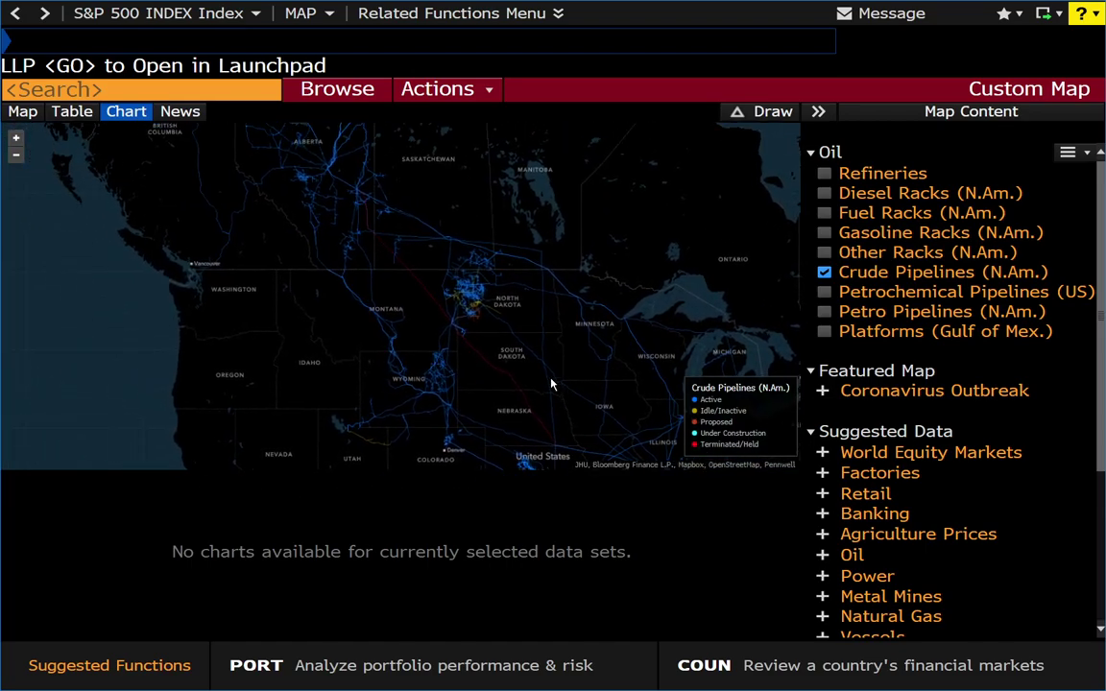
scroll(567, 354, down, 2)
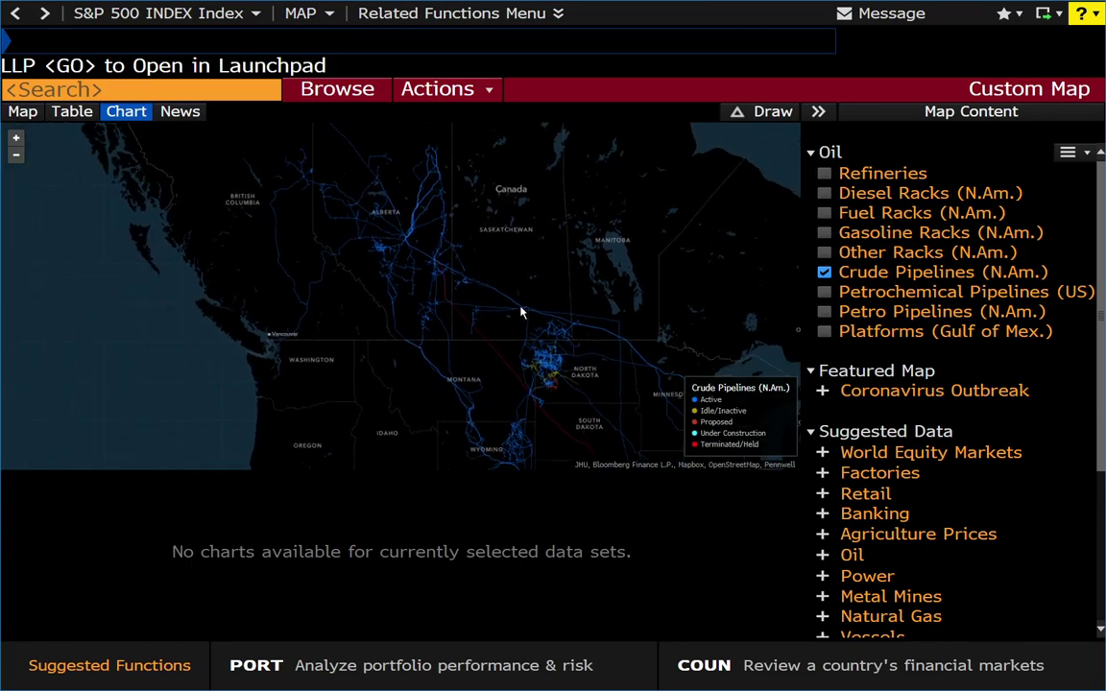
scroll(387, 240, up, 2)
scroll(513, 241, down, 3)
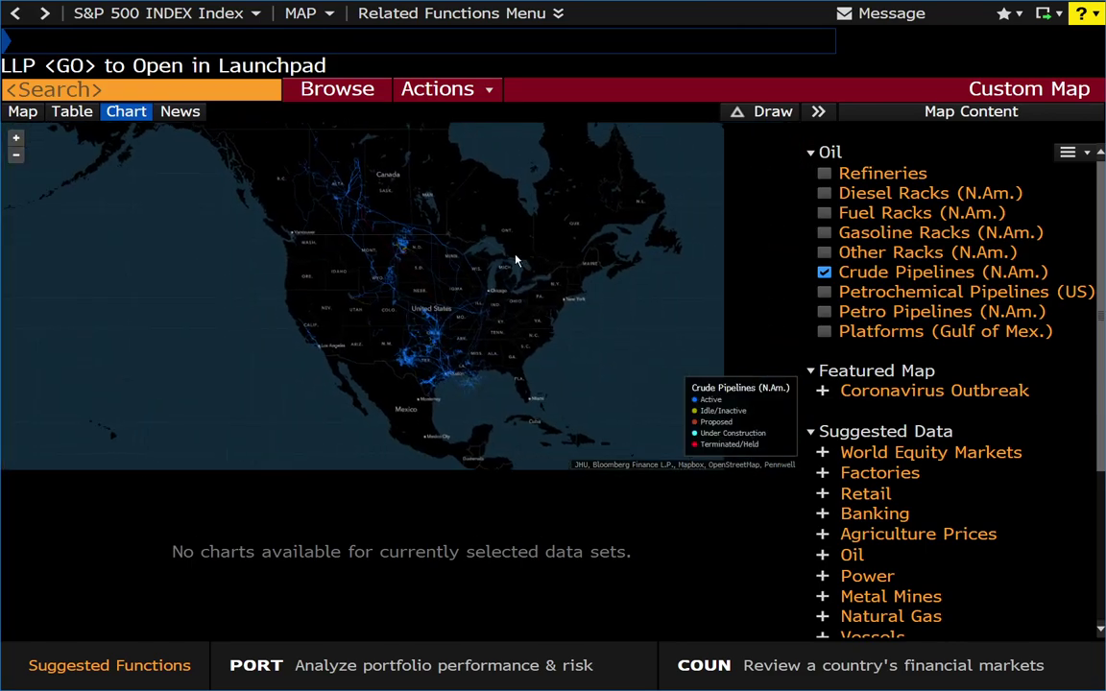
drag(518, 247, 328, 262)
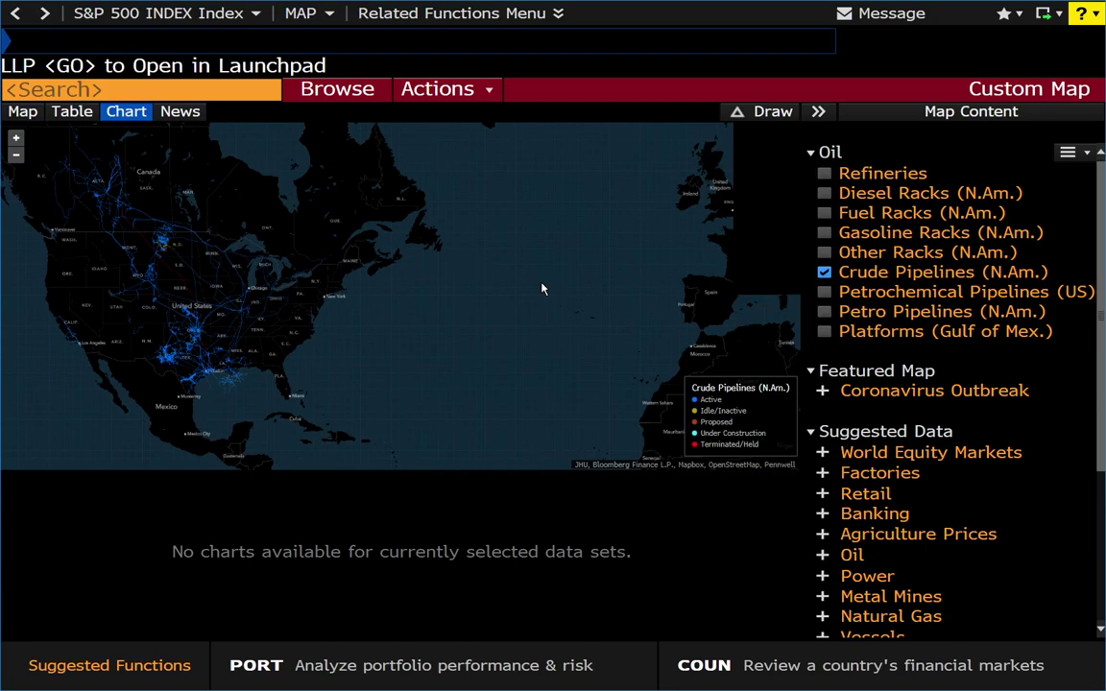
drag(545, 289, 384, 256)
drag(439, 308, 375, 306)
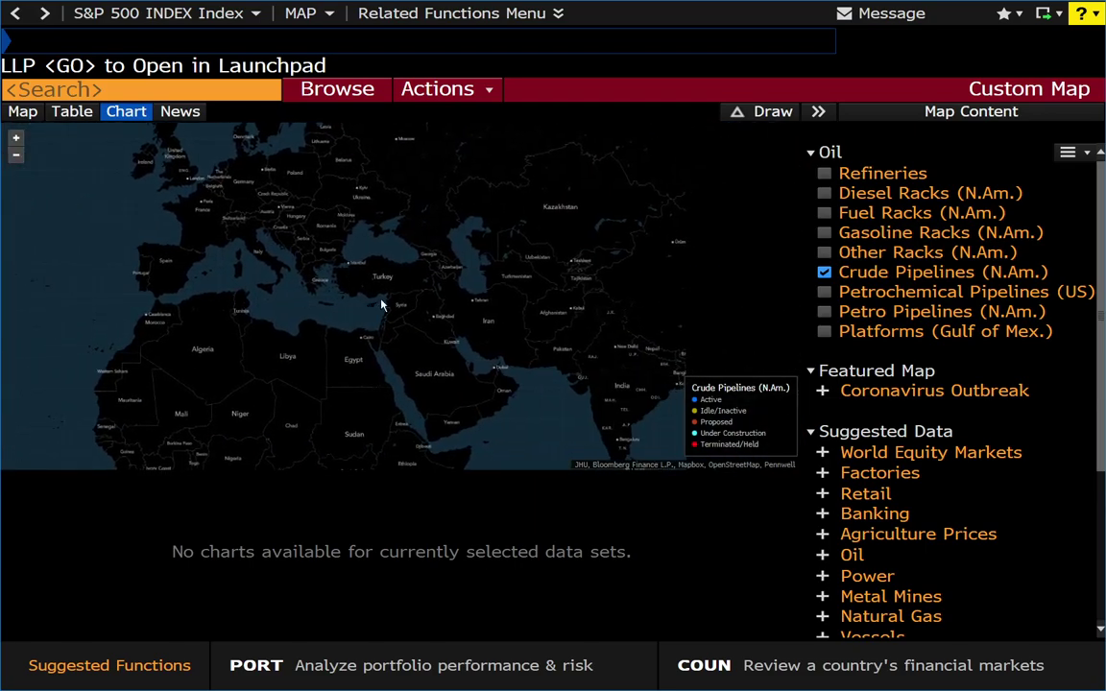
drag(587, 302, 453, 345)
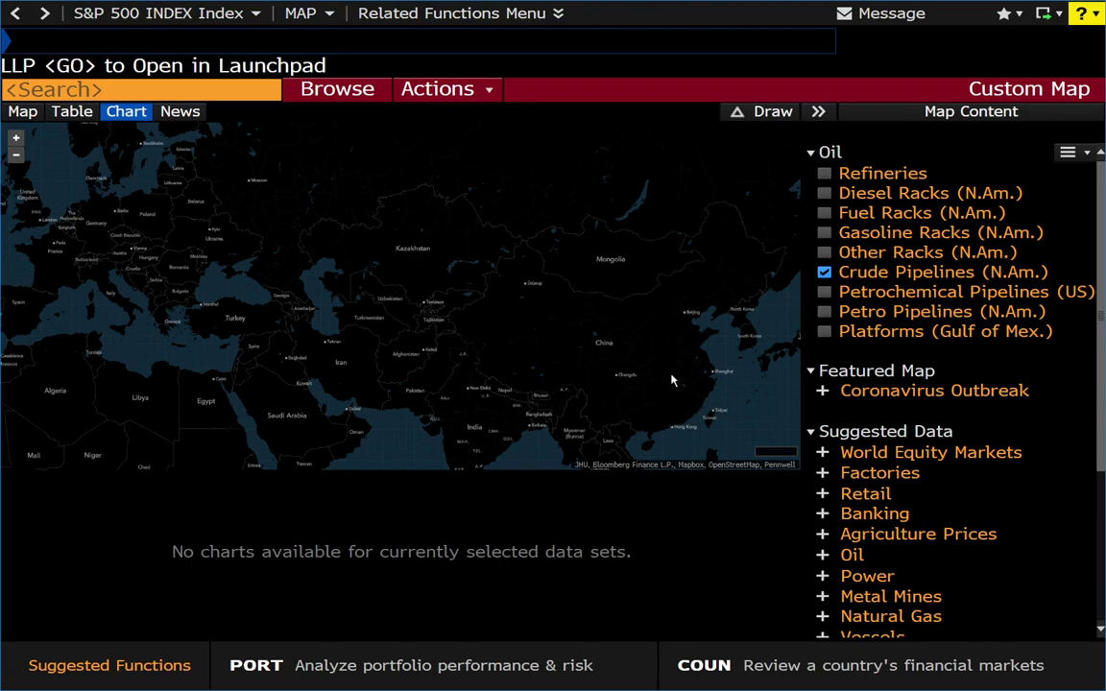
Zoom over Asia, then pan back west toward Europe and Africa.
drag(670, 379, 667, 363)
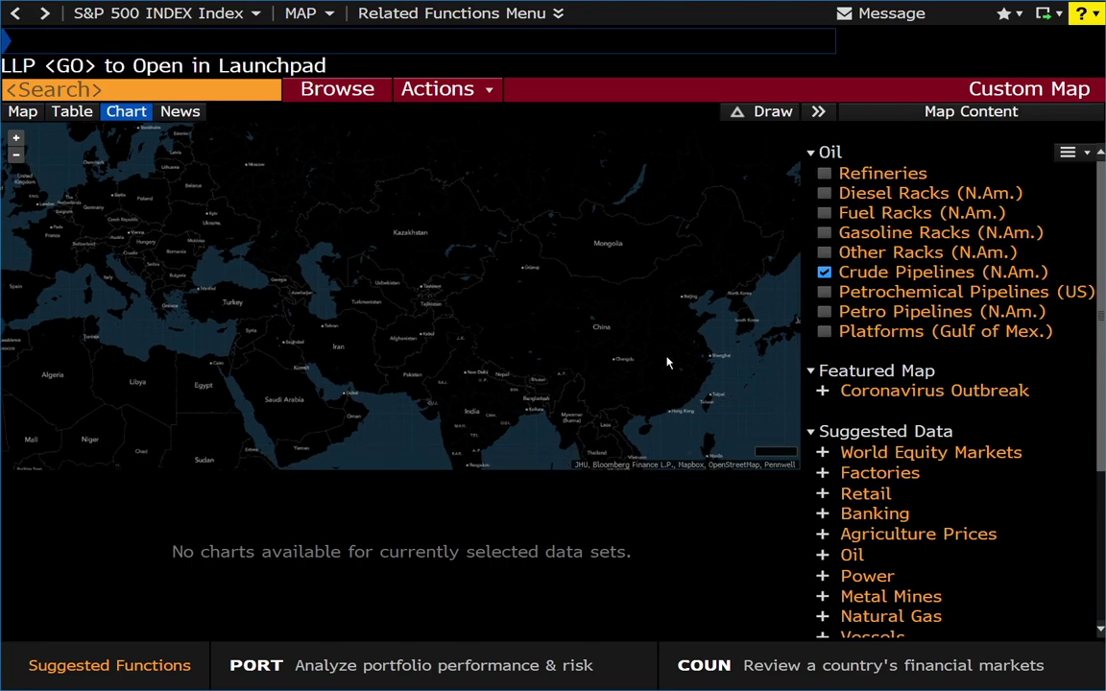
scroll(659, 361, up, 1)
scroll(659, 361, up, 1)
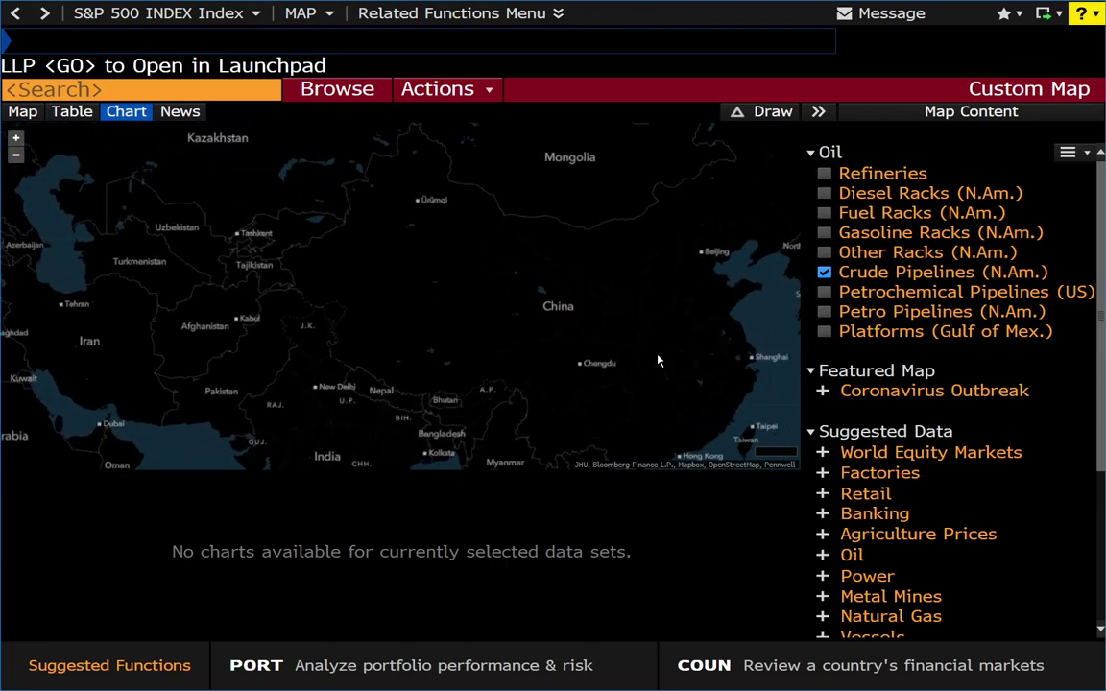
scroll(648, 350, up, 1)
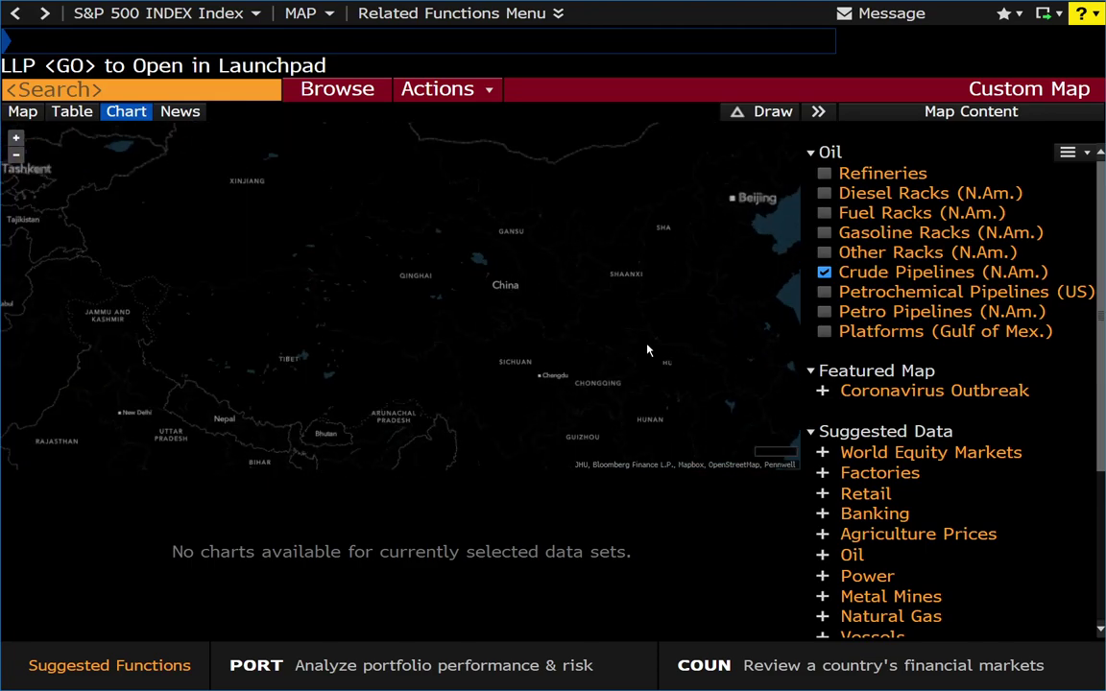
scroll(647, 350, down, 1)
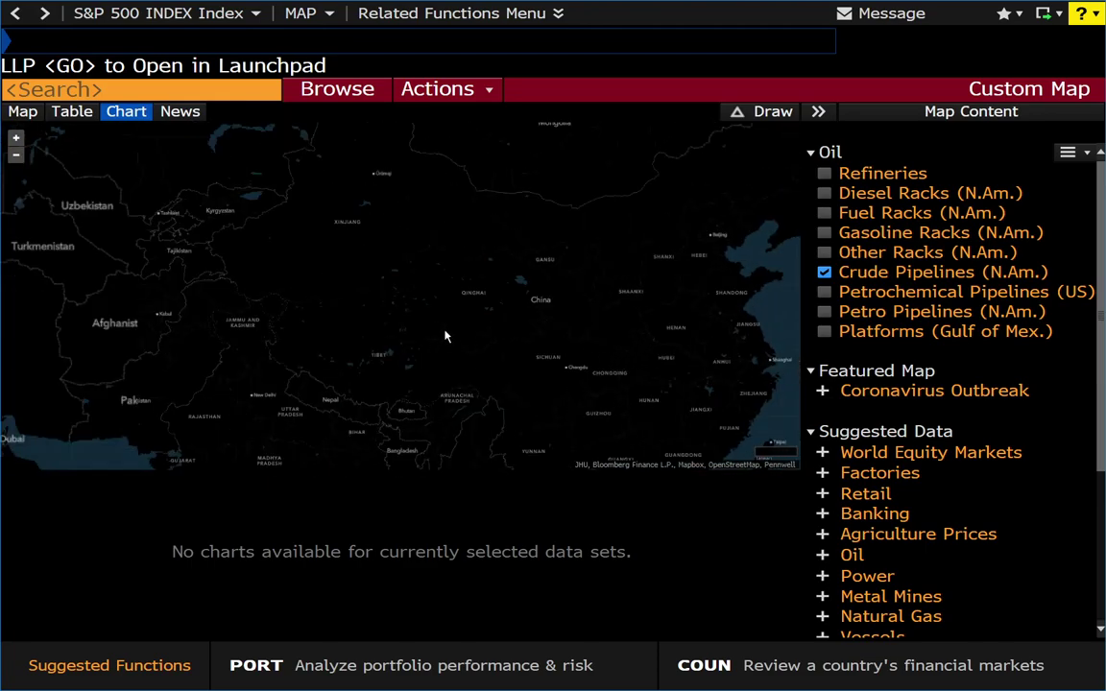
scroll(351, 300, up, 1)
scroll(351, 300, down, 2)
drag(271, 311, 584, 291)
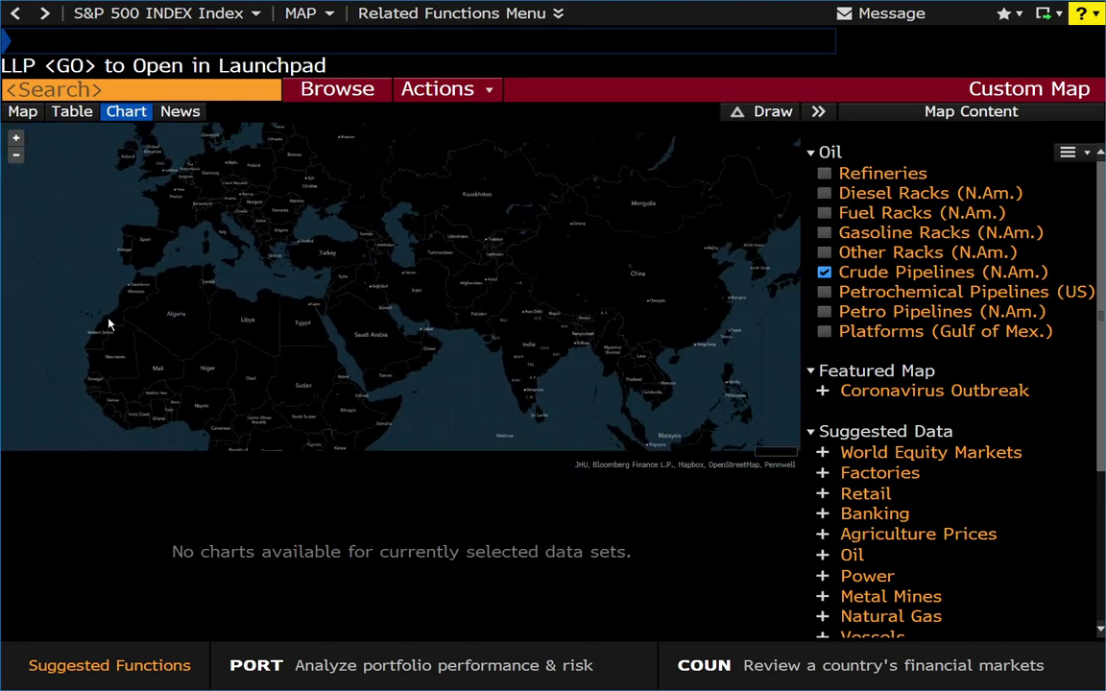
scroll(579, 257, up, 1)
scroll(579, 257, down, 2)
scroll(288, 326, up, 2)
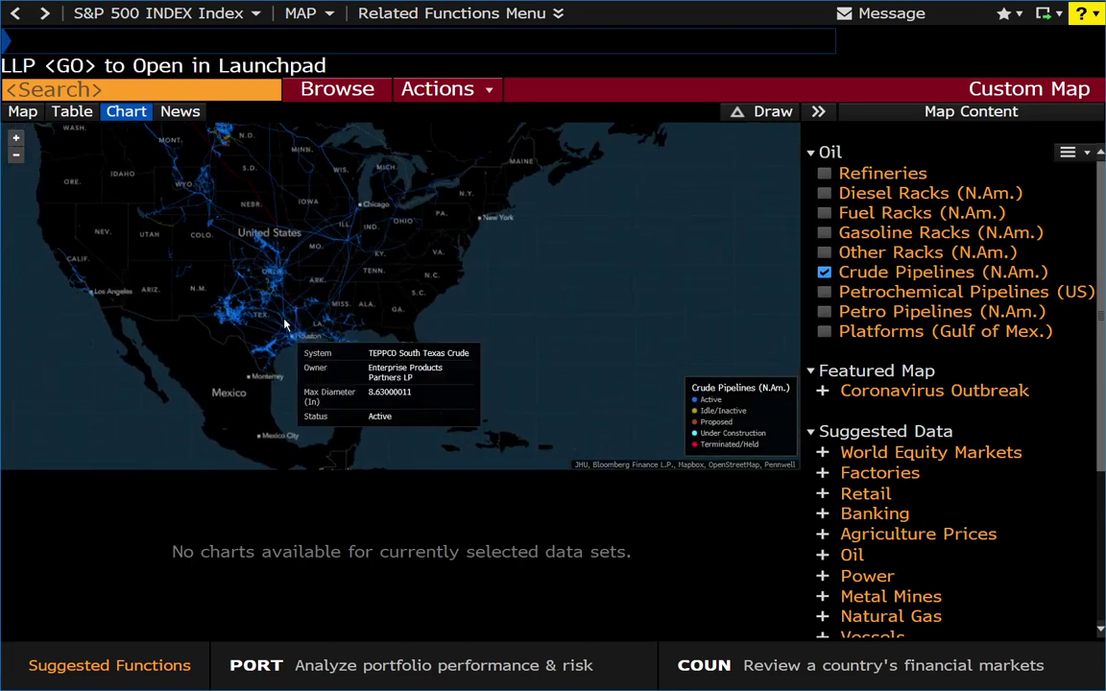
Swap Crude for Petrochemical Pipelines (US), zoom into the Gulf coast, then hide them.
click(824, 273)
click(823, 292)
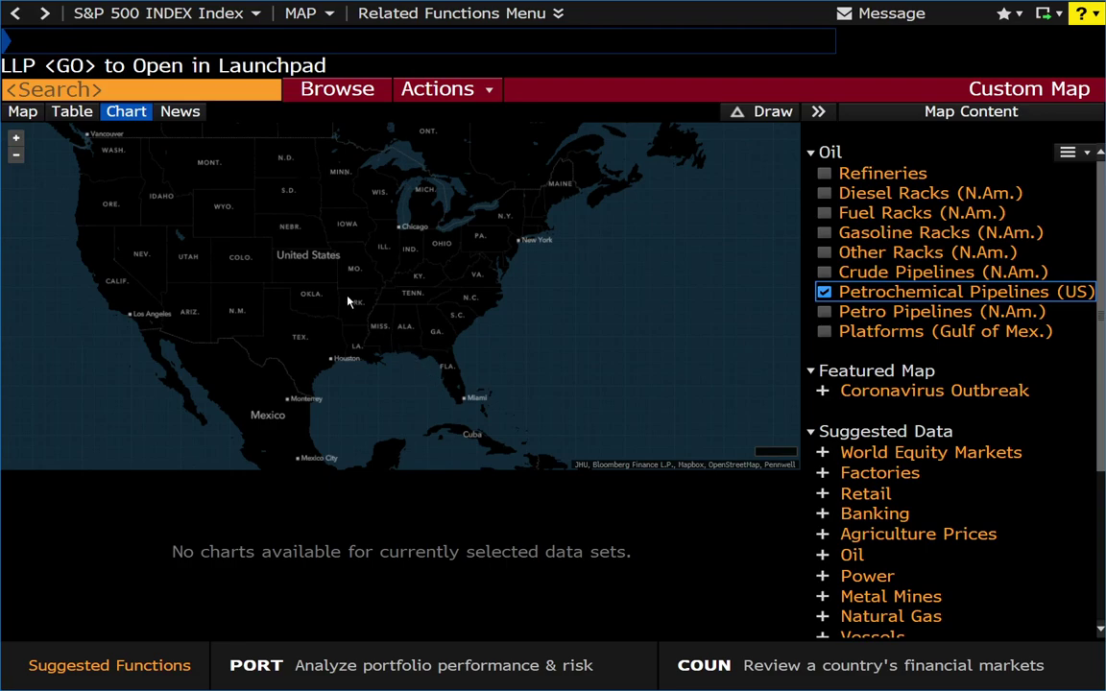
scroll(353, 303, up, 2)
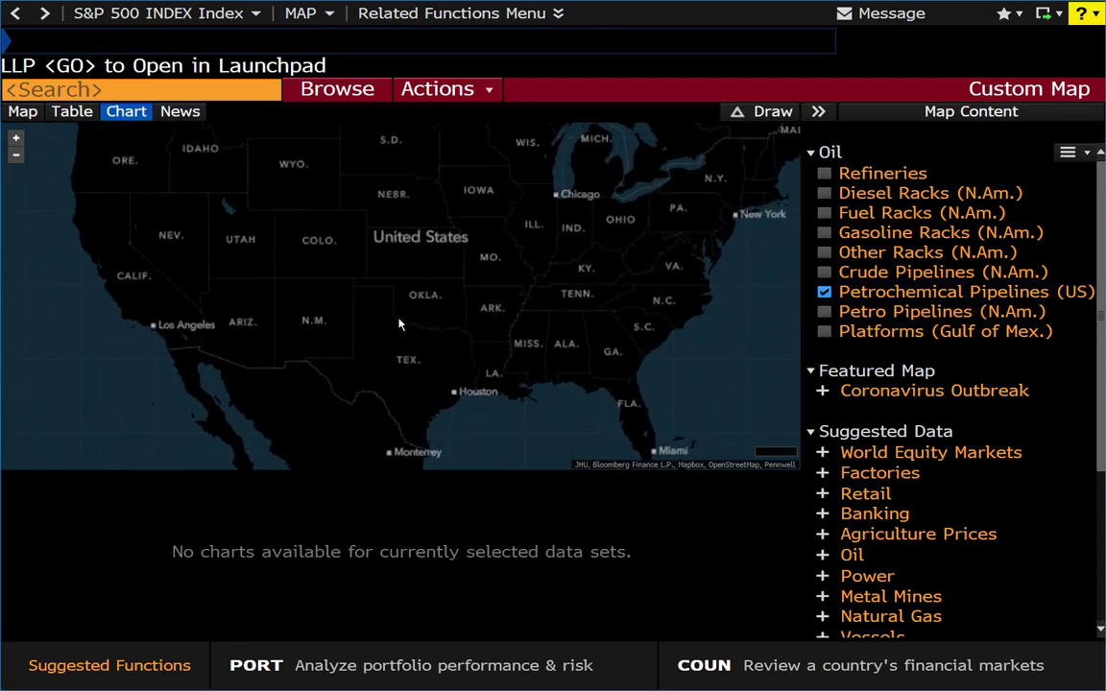
scroll(400, 324, up, 1)
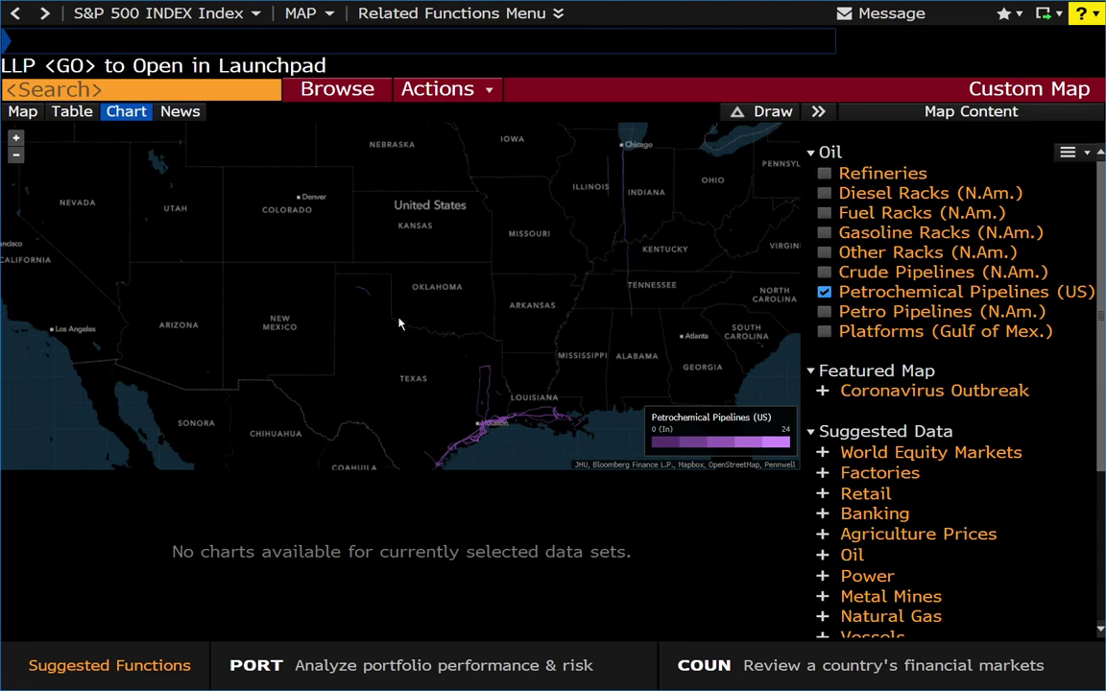
scroll(487, 331, up, 1)
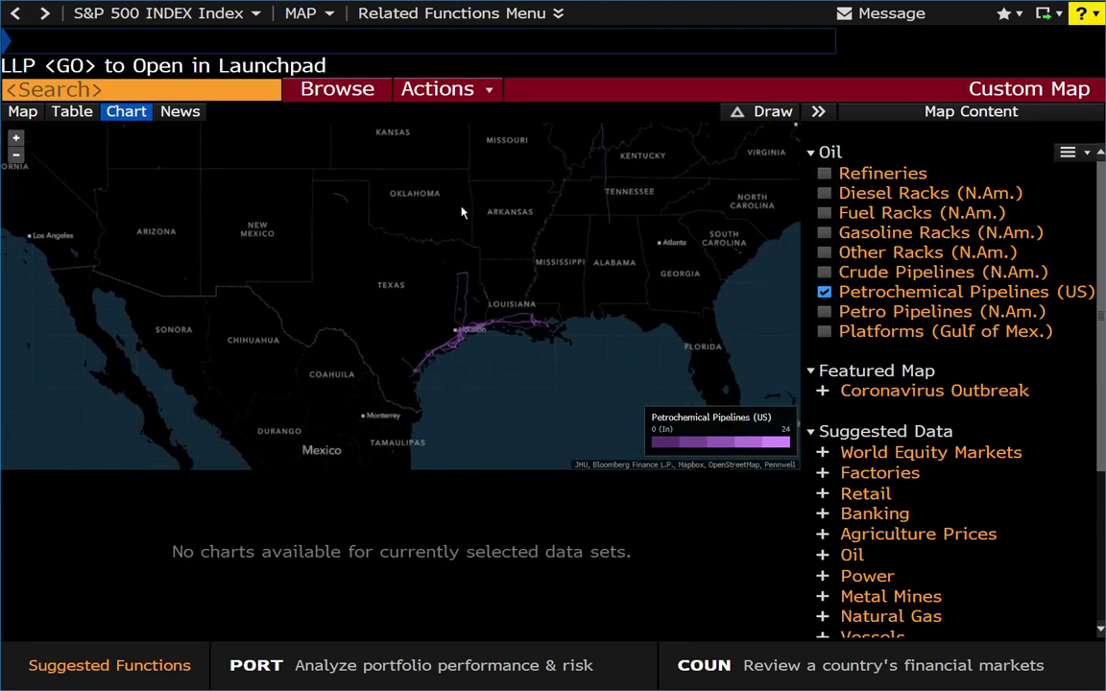
scroll(477, 322, up, 1)
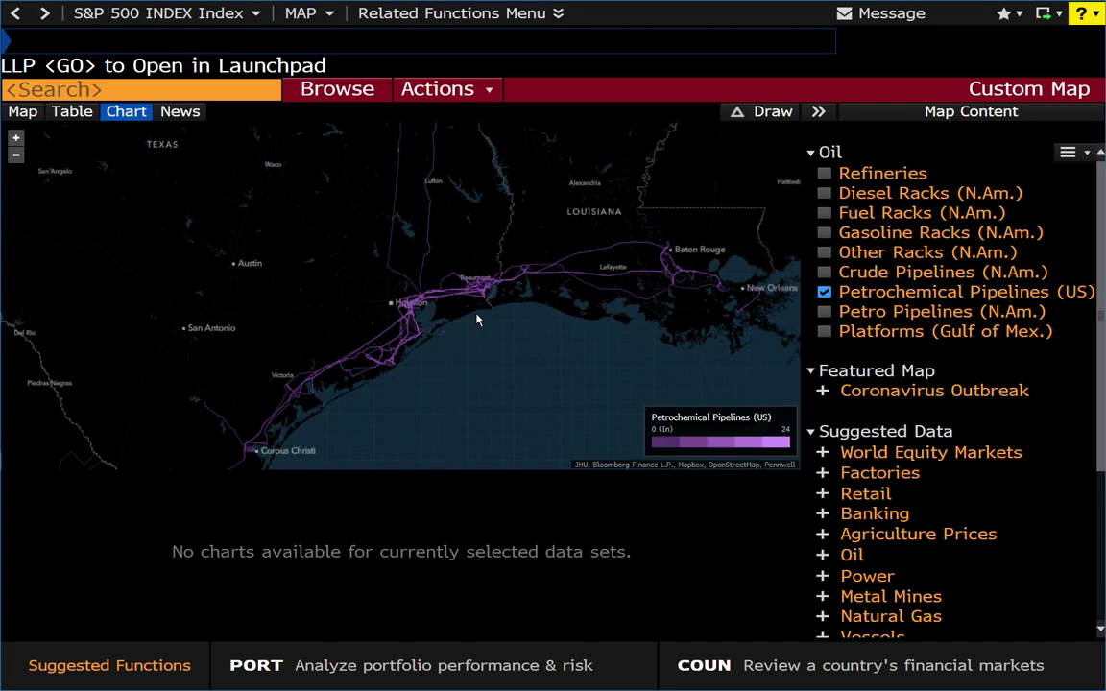
click(824, 292)
View Platforms (Gulf of Mex.) over the Gulf, hide them, and remove the Oil group.
click(824, 331)
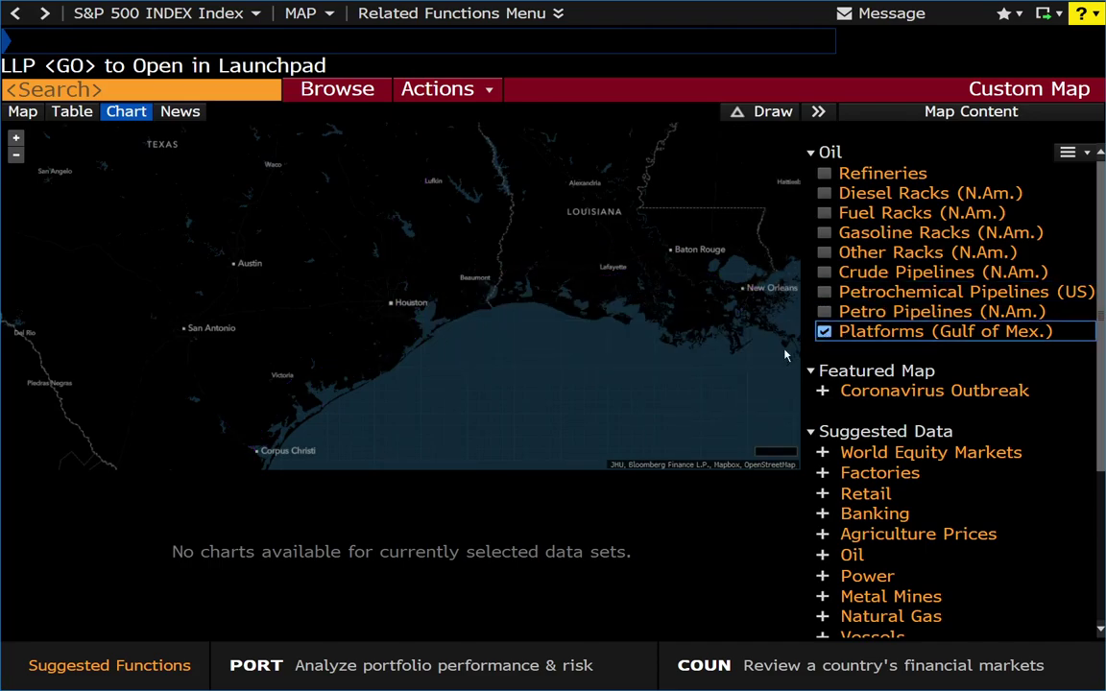
drag(605, 336, 468, 185)
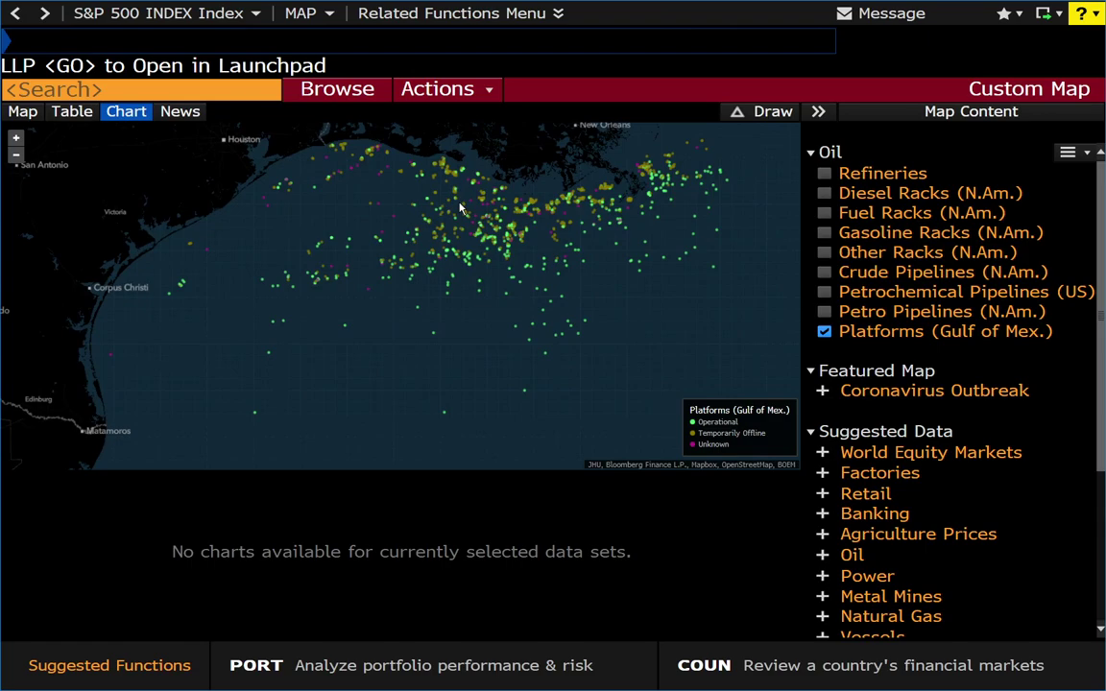
mouse_move(740, 393)
click(824, 331)
click(1067, 152)
click(1043, 207)
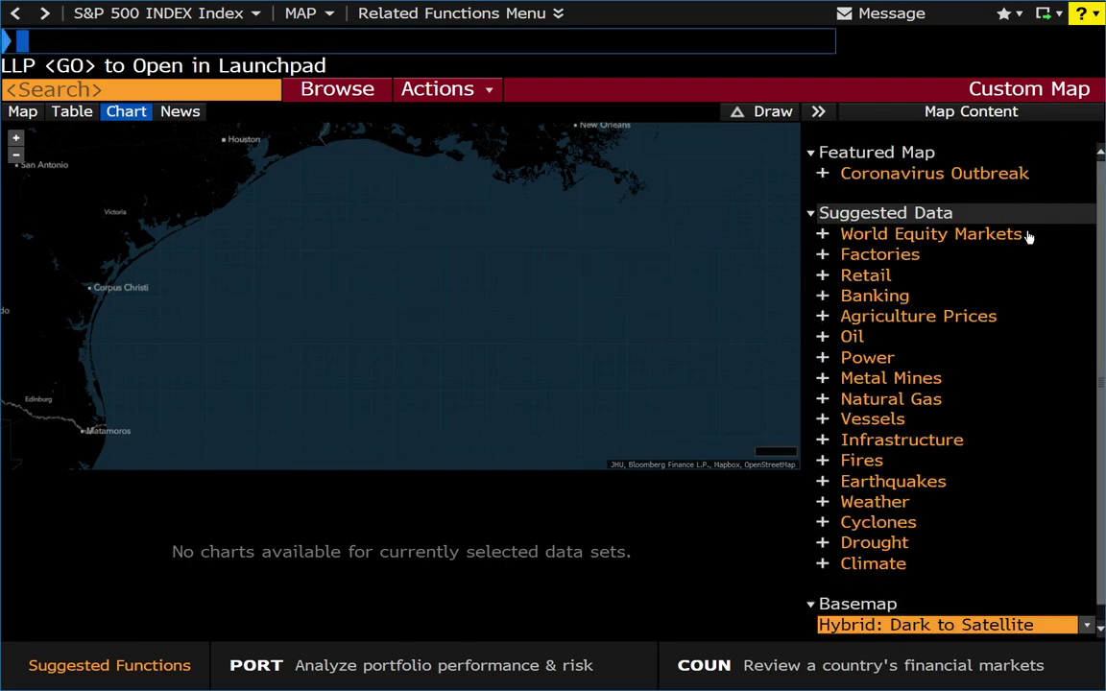
Add the Power layer group and pan the map across to the US Southeast.
click(822, 357)
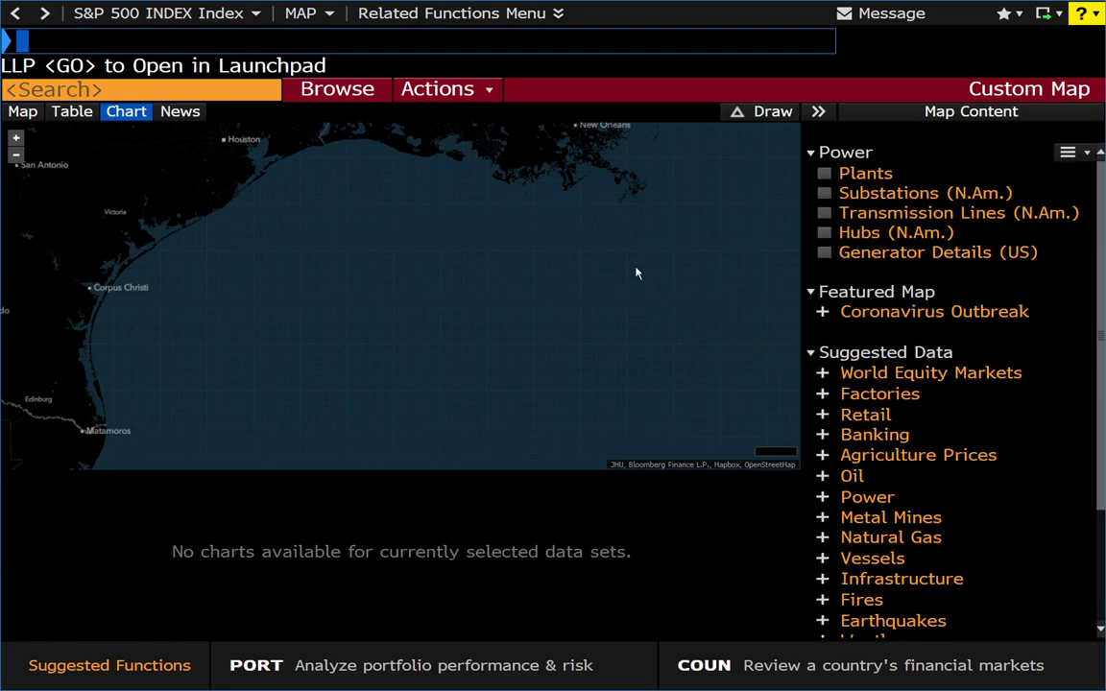
drag(639, 277, 520, 347)
drag(526, 135, 444, 339)
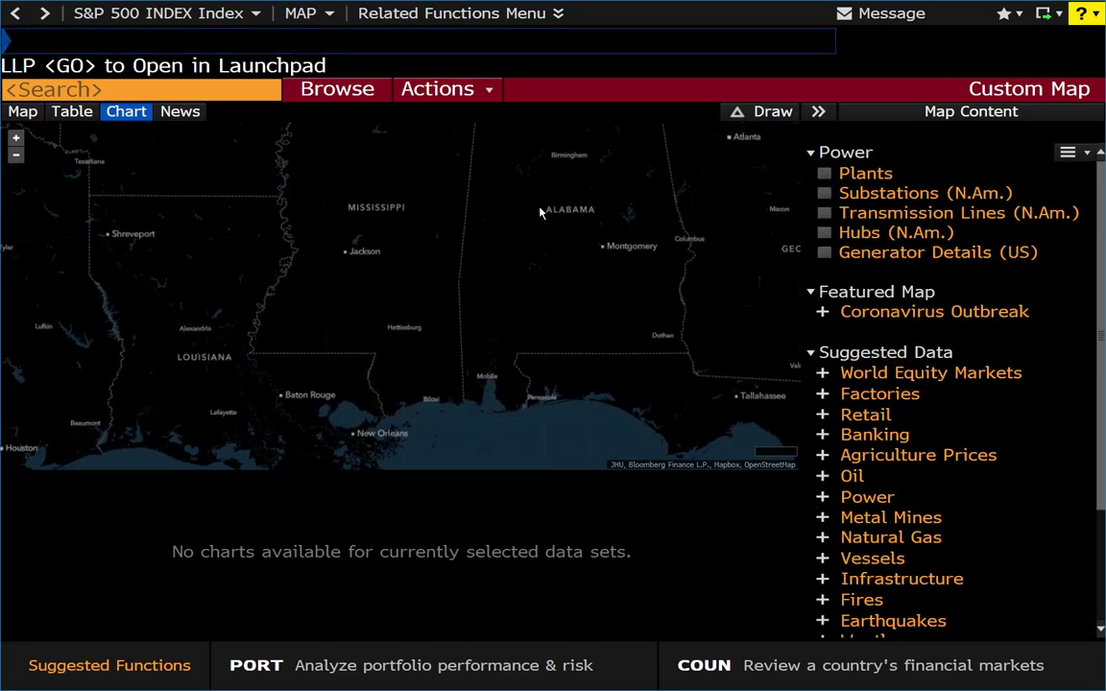
drag(485, 185, 394, 363)
scroll(393, 357, down, 2)
drag(488, 290, 378, 393)
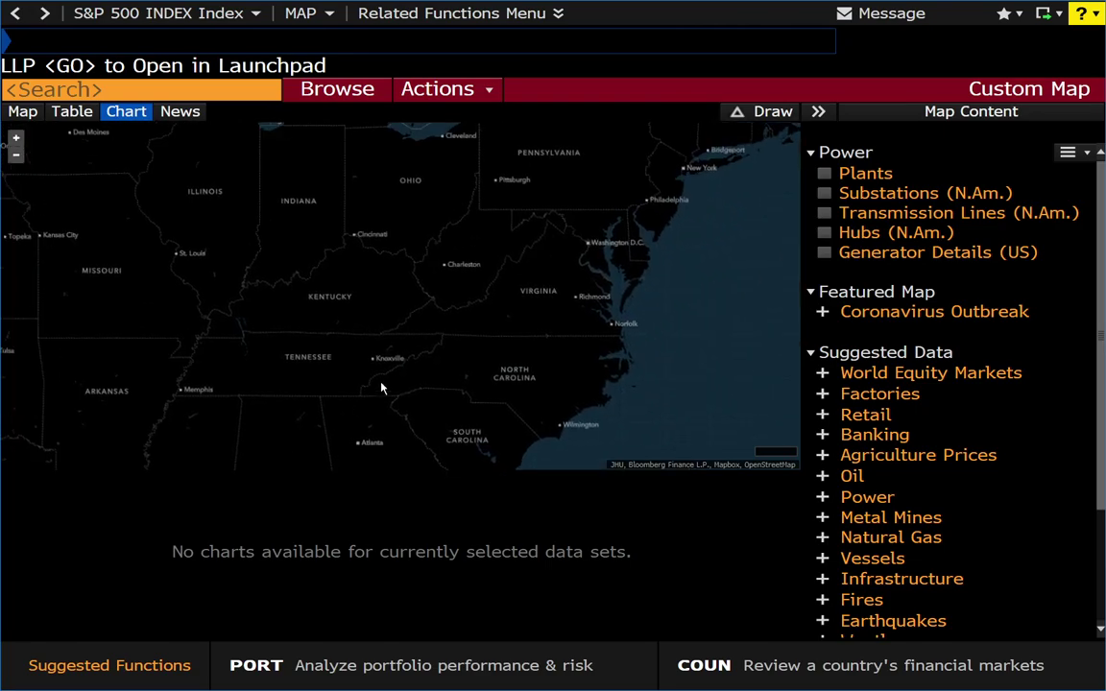
drag(539, 207, 622, 160)
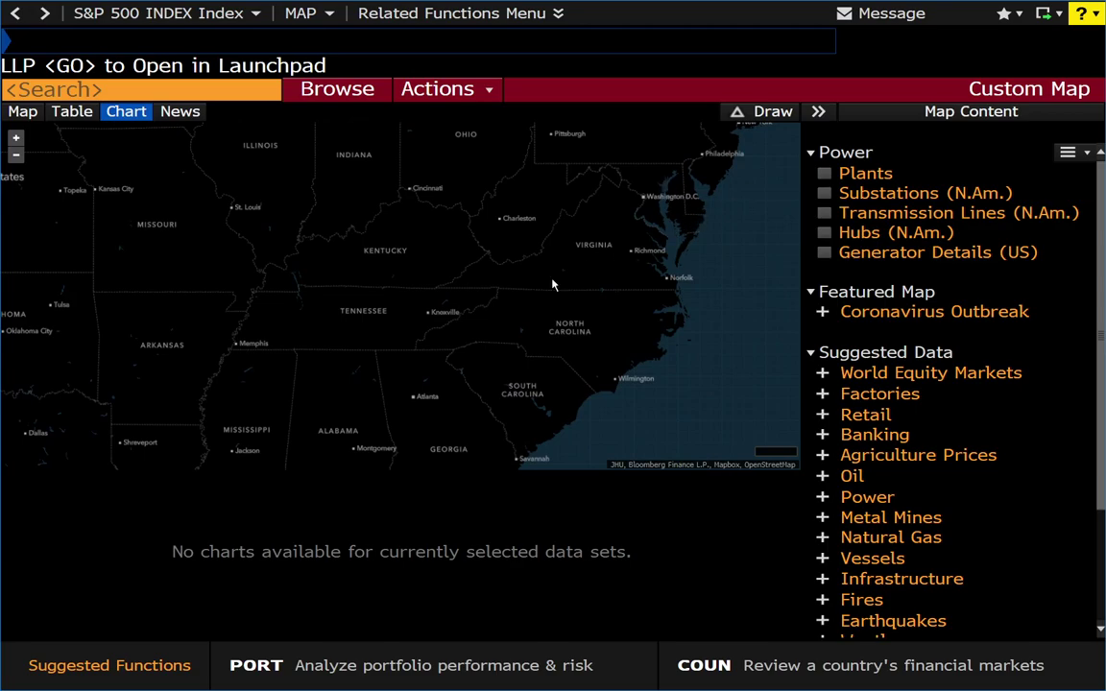
Zoom in close and centre the map around Charleston.
scroll(498, 198, up, 3)
drag(486, 259, 427, 190)
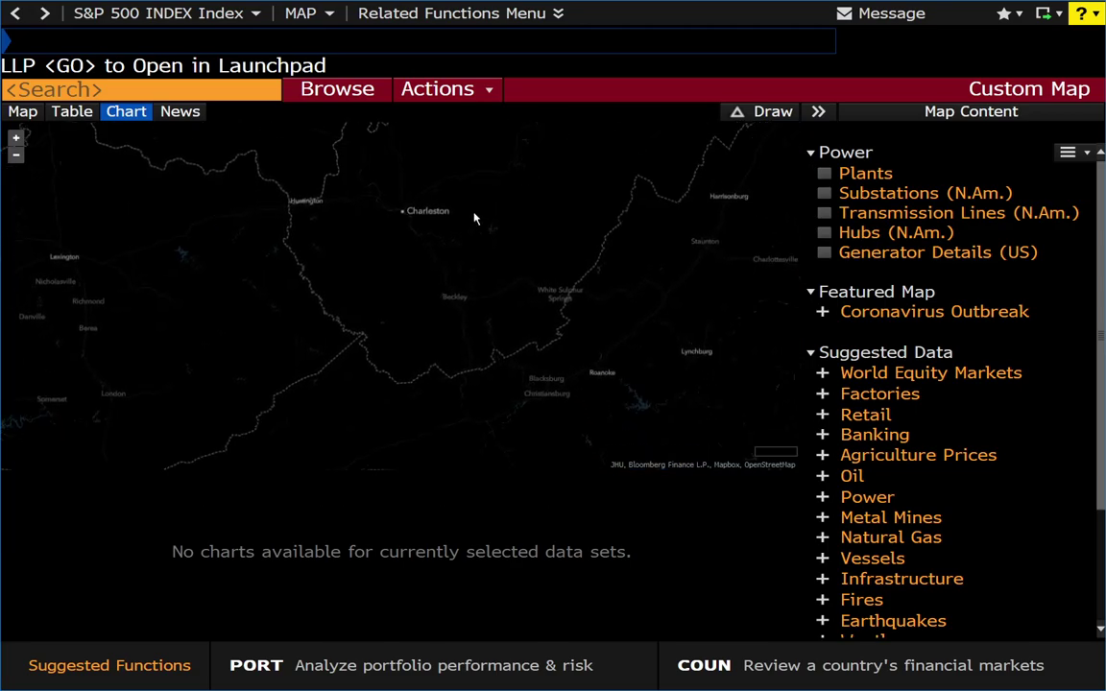
scroll(531, 314, up, 2)
drag(511, 241, 435, 278)
scroll(434, 278, up, 1)
Turn on Transmission Lines (N.Am.) and Substations (N.Am.) and inspect a substation near Charleston.
click(824, 213)
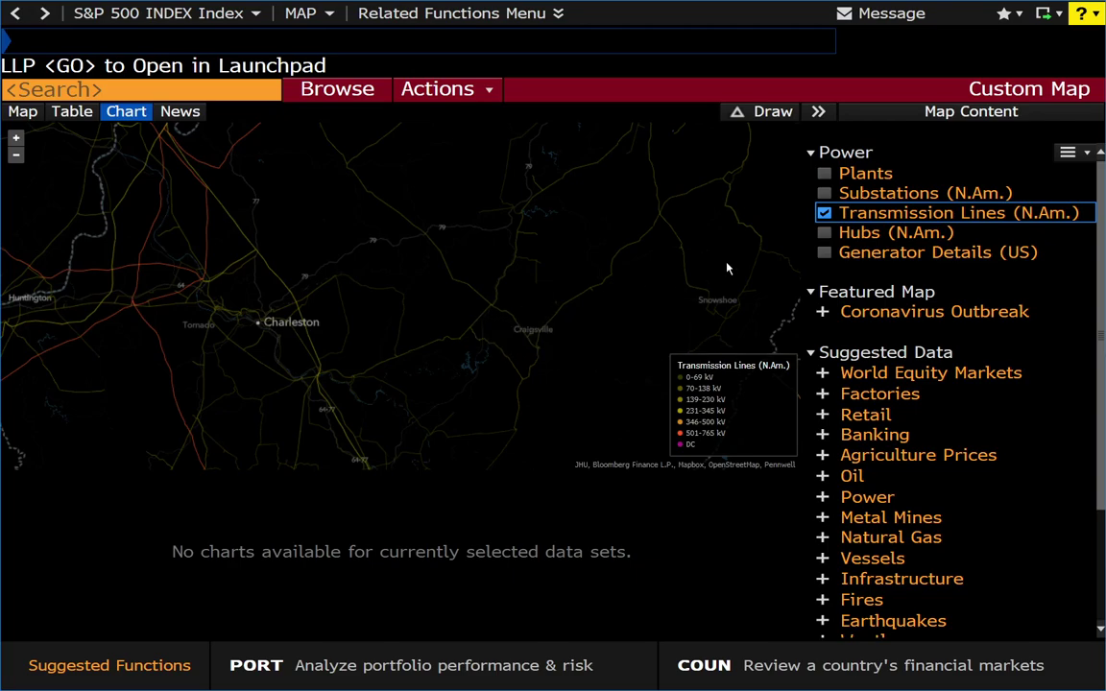
click(823, 193)
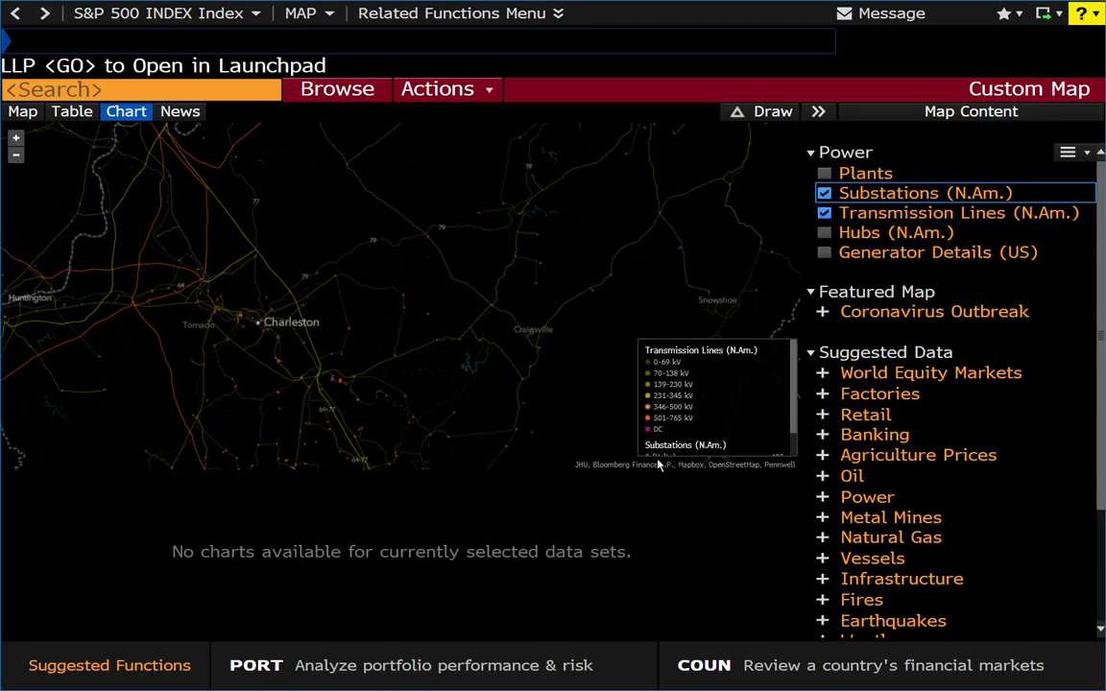
drag(498, 430, 609, 336)
scroll(478, 286, up, 2)
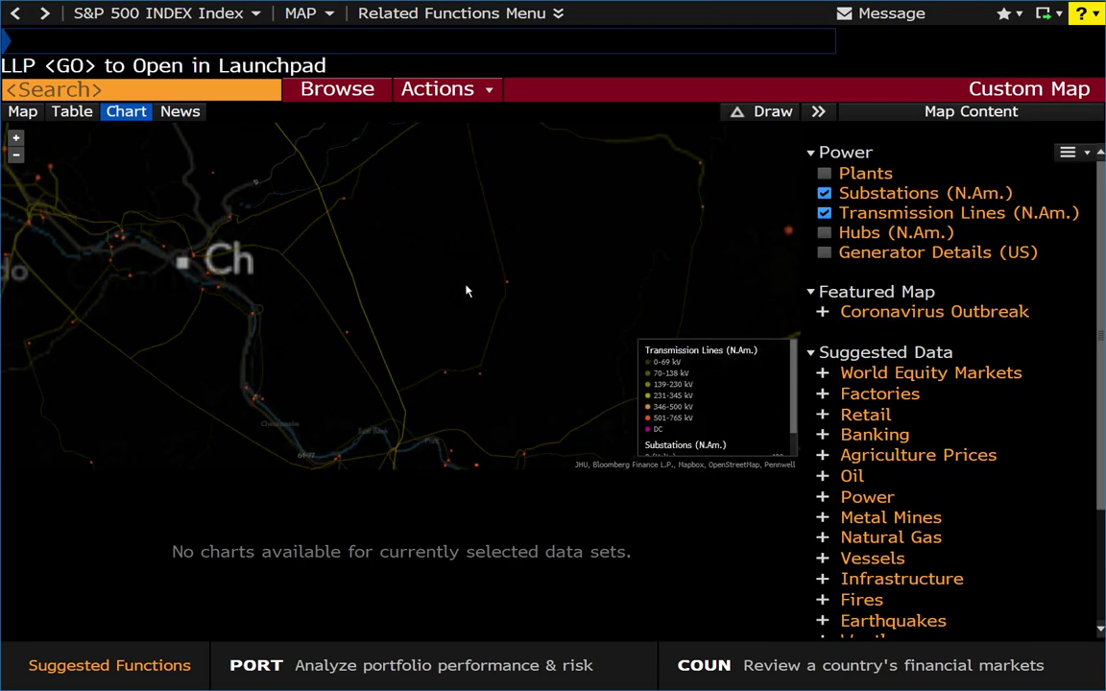
scroll(713, 359, down, 1)
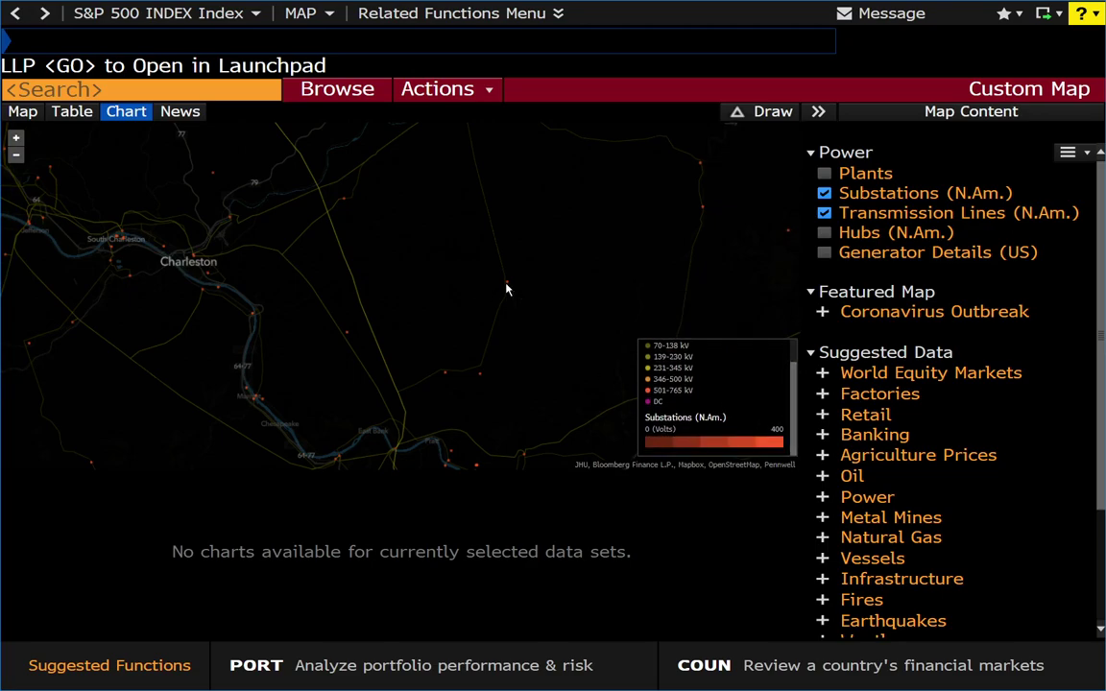
mouse_move(508, 287)
Zoom out and pan west to the dense substations and lines across Missouri and Illinois.
scroll(362, 304, down, 5)
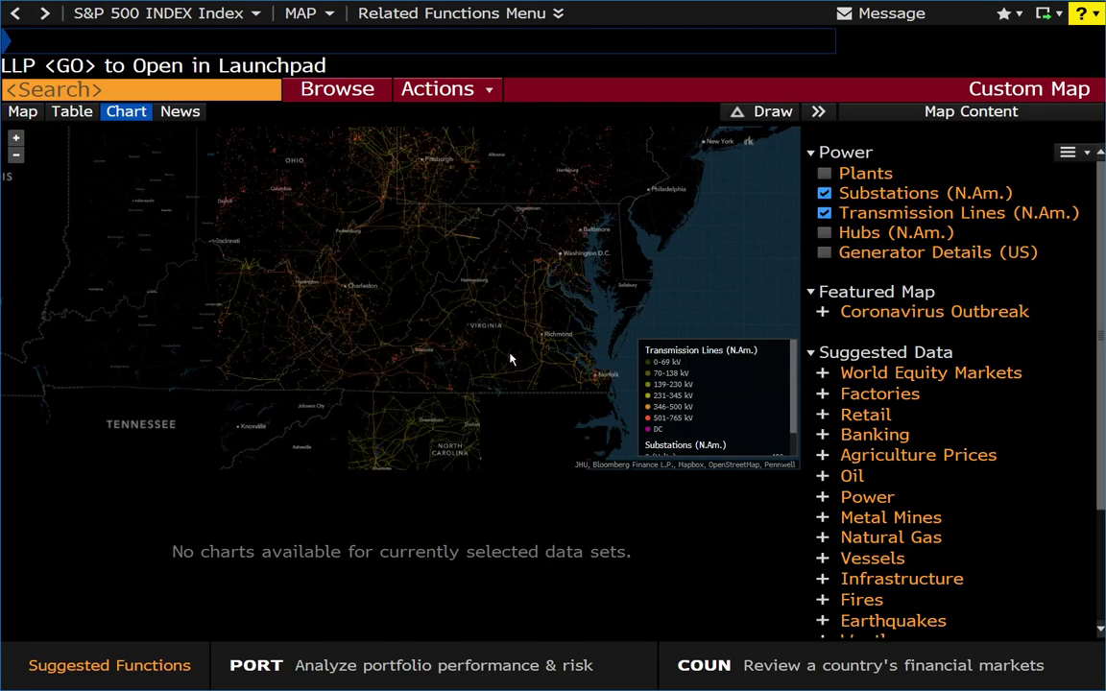
mouse_move(460, 376)
drag(304, 385, 495, 353)
drag(345, 324, 519, 326)
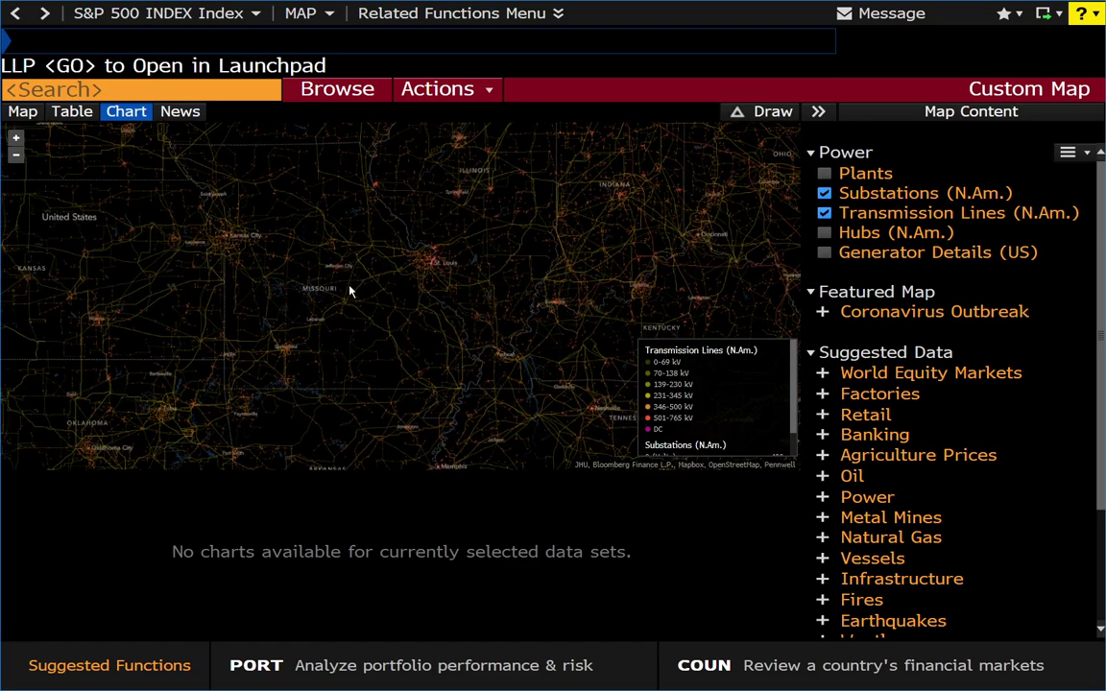
Replace substations with power plants plus transmission lines, viewing Kansas and Oklahoma.
click(824, 213)
click(824, 192)
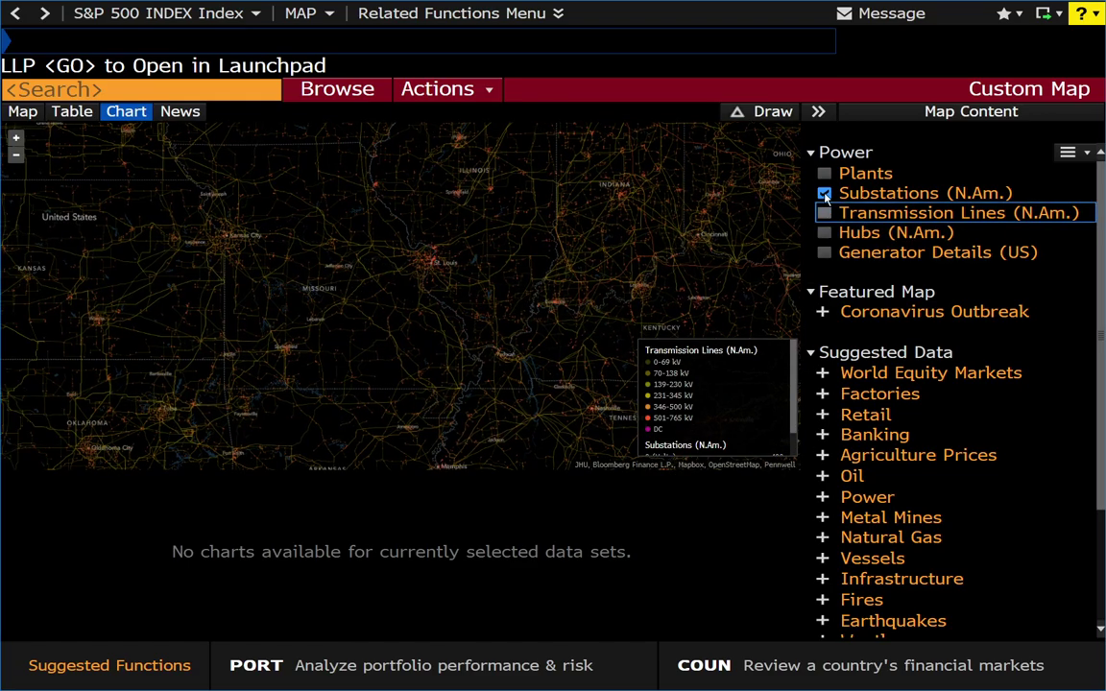
click(824, 173)
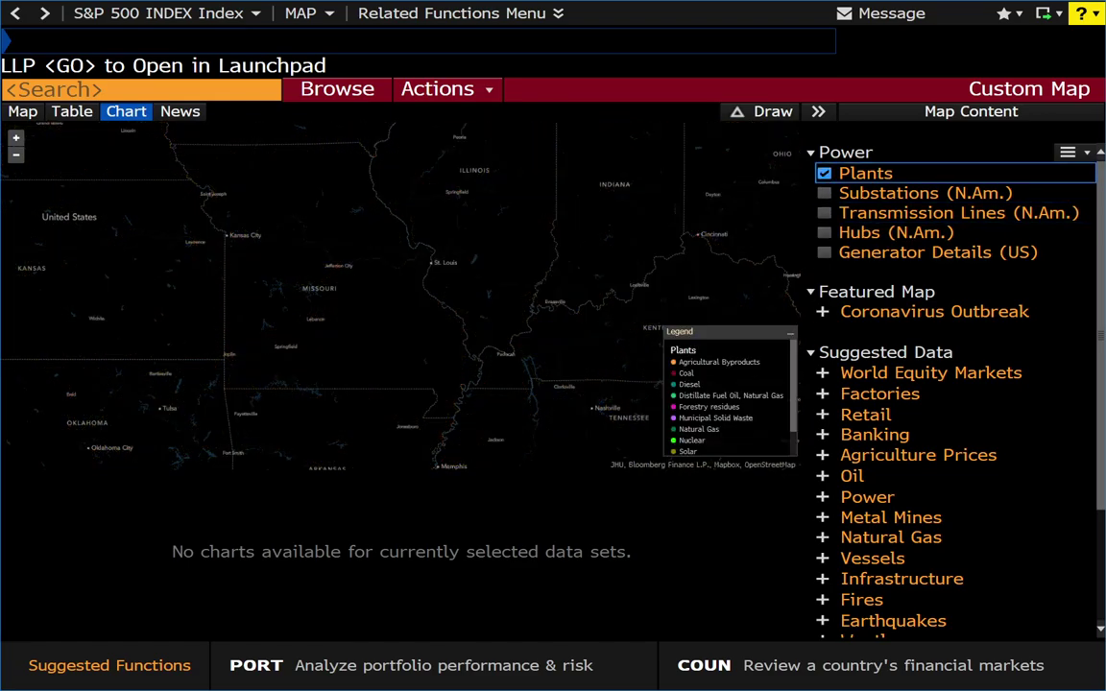
click(825, 213)
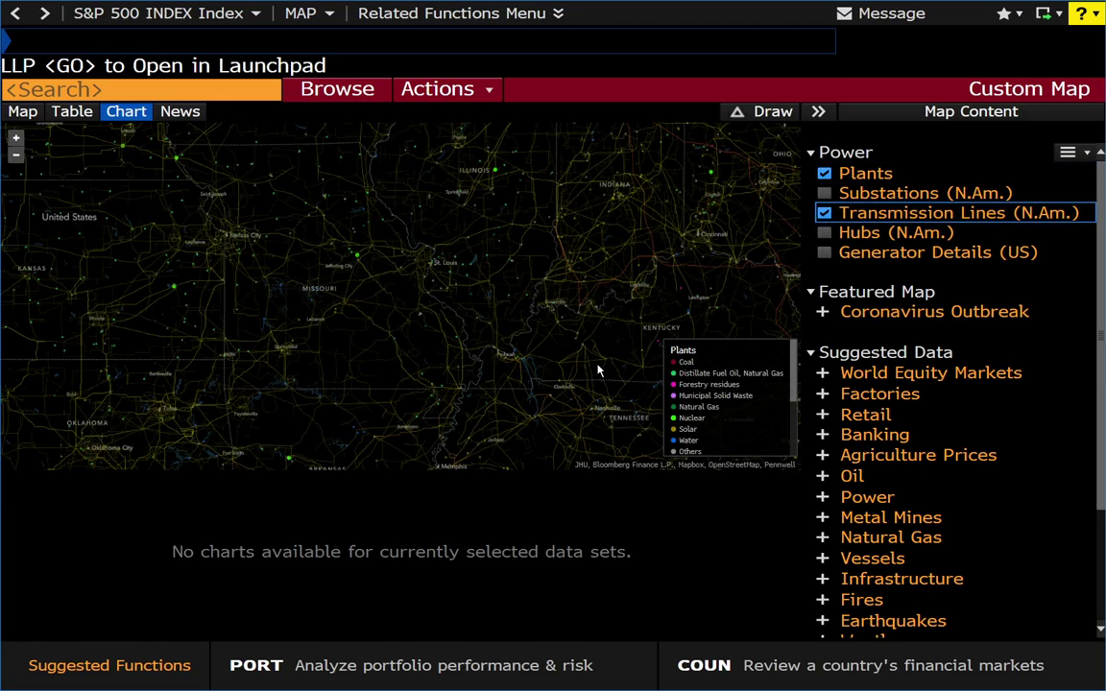
drag(469, 375, 730, 254)
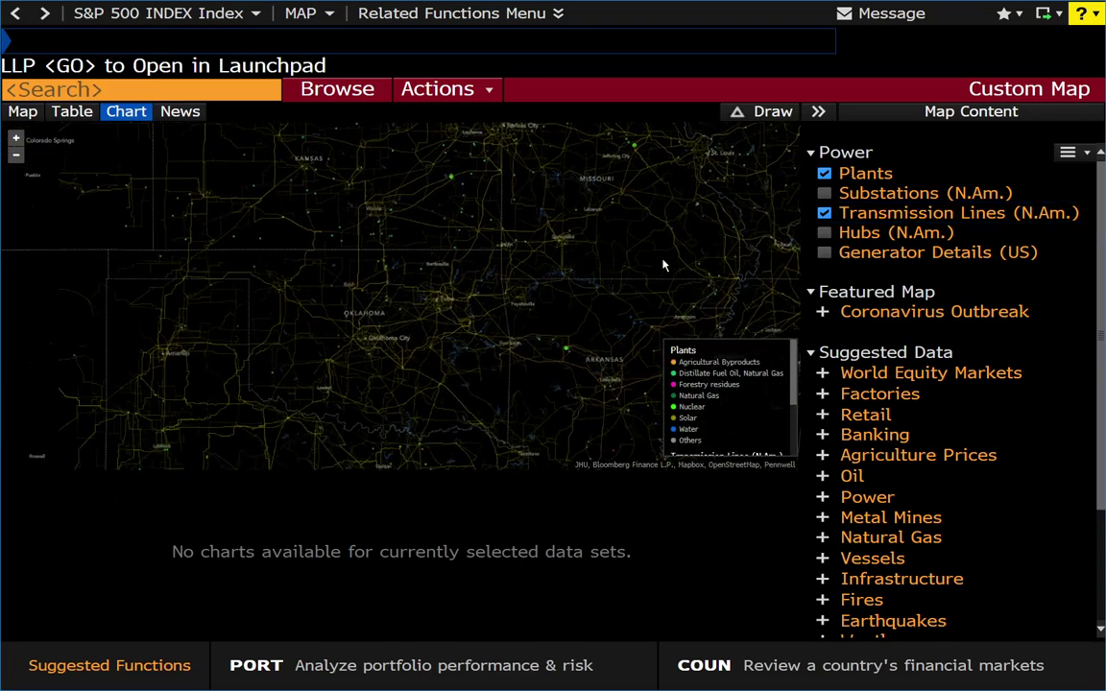
drag(637, 268, 573, 271)
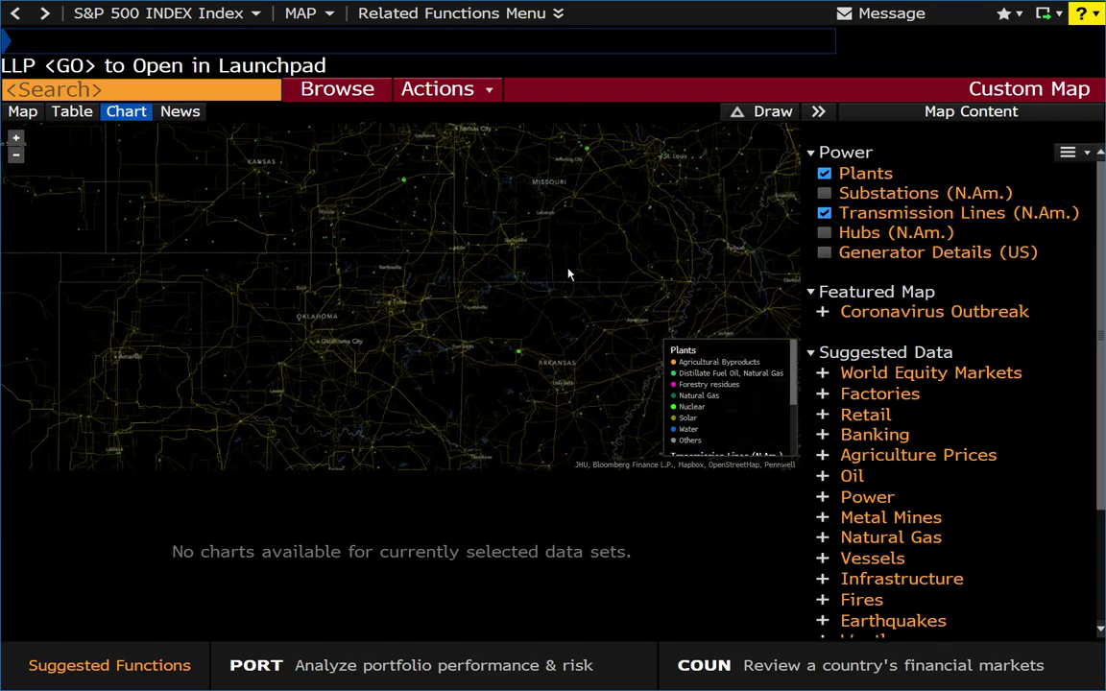
Show only Generator Details (US) and inspect Arkansas Nuclear One (942.5 MW, online).
click(825, 213)
click(824, 174)
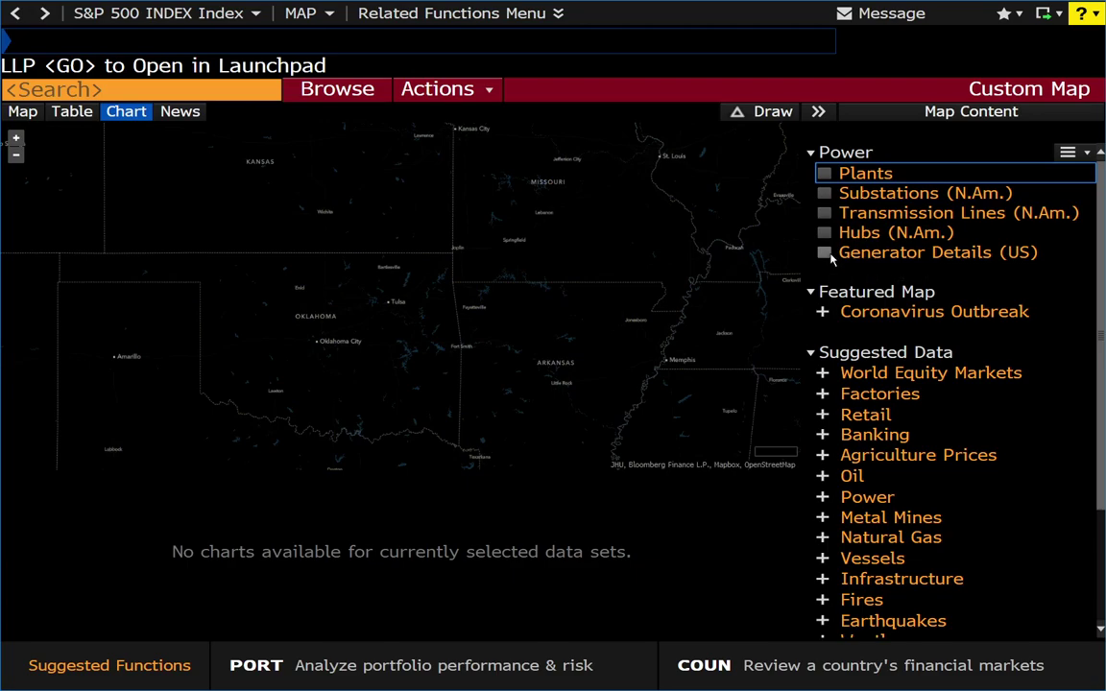
click(825, 252)
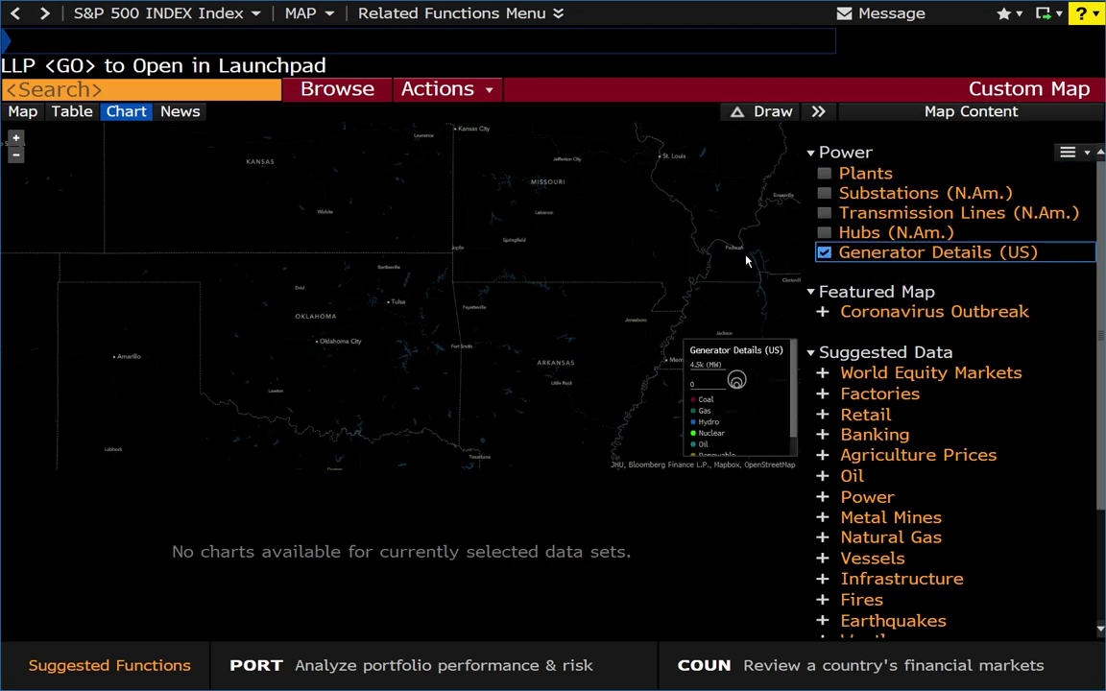
drag(630, 274, 686, 218)
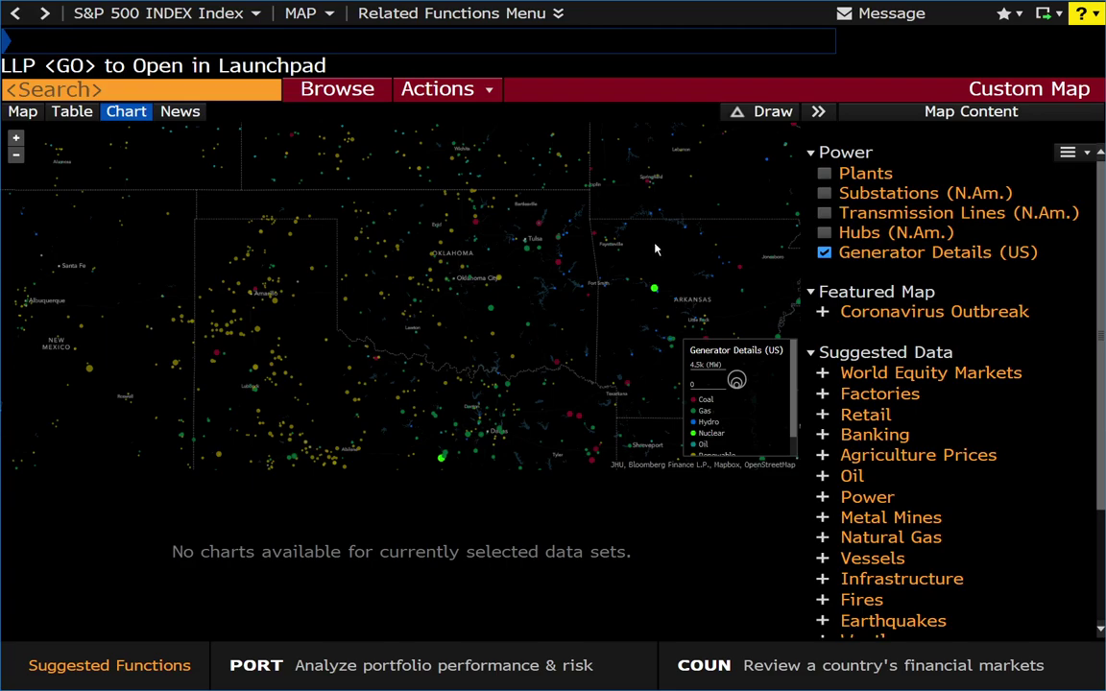
mouse_move(653, 290)
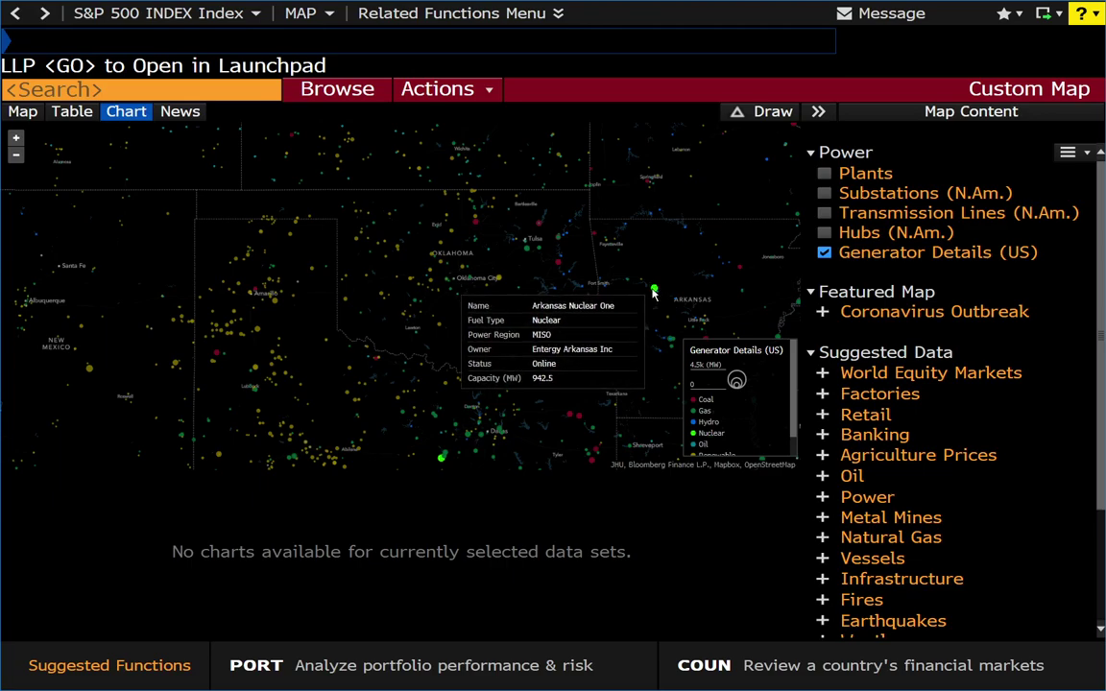
Turn off Generator Details (US) and remove the Power group from the map.
click(825, 253)
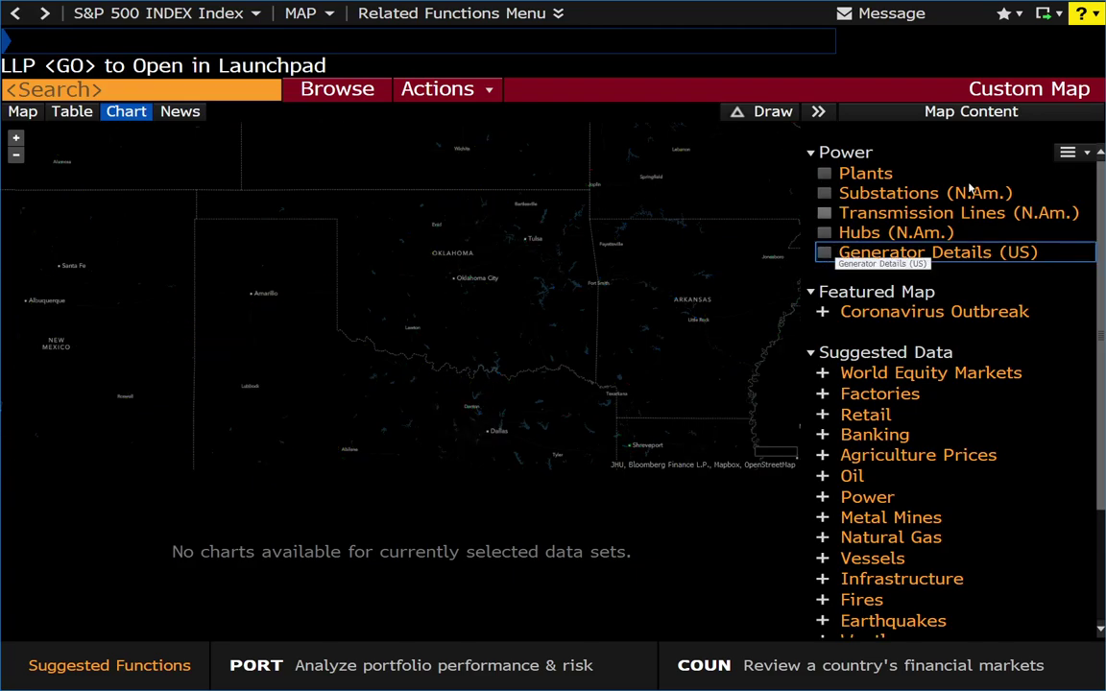
click(1070, 159)
click(1003, 203)
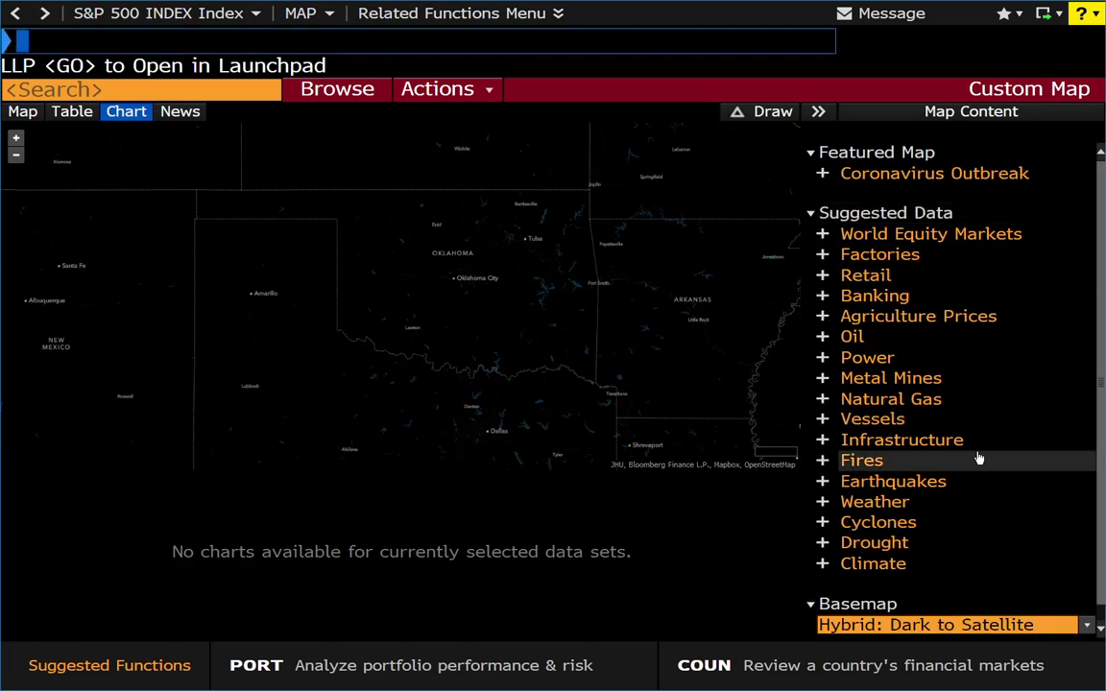
Add the Metal Mines layer and browse mines from Colorado and Utah to the southeastern US.
click(823, 380)
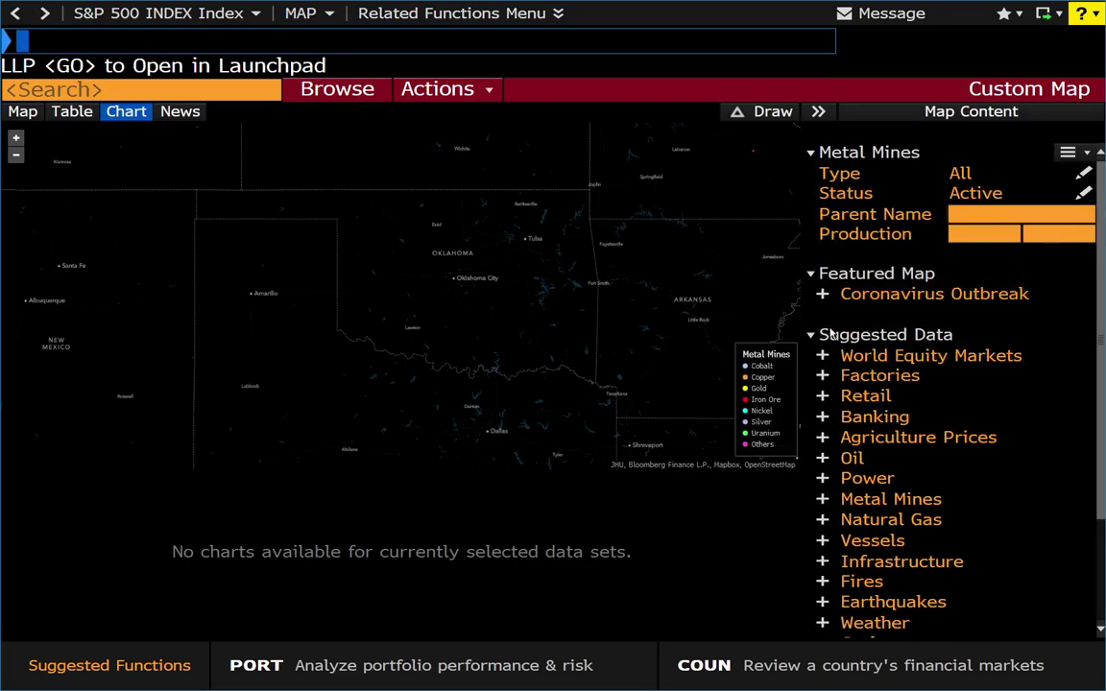
drag(634, 257, 677, 330)
scroll(571, 274, down, 3)
drag(364, 290, 581, 382)
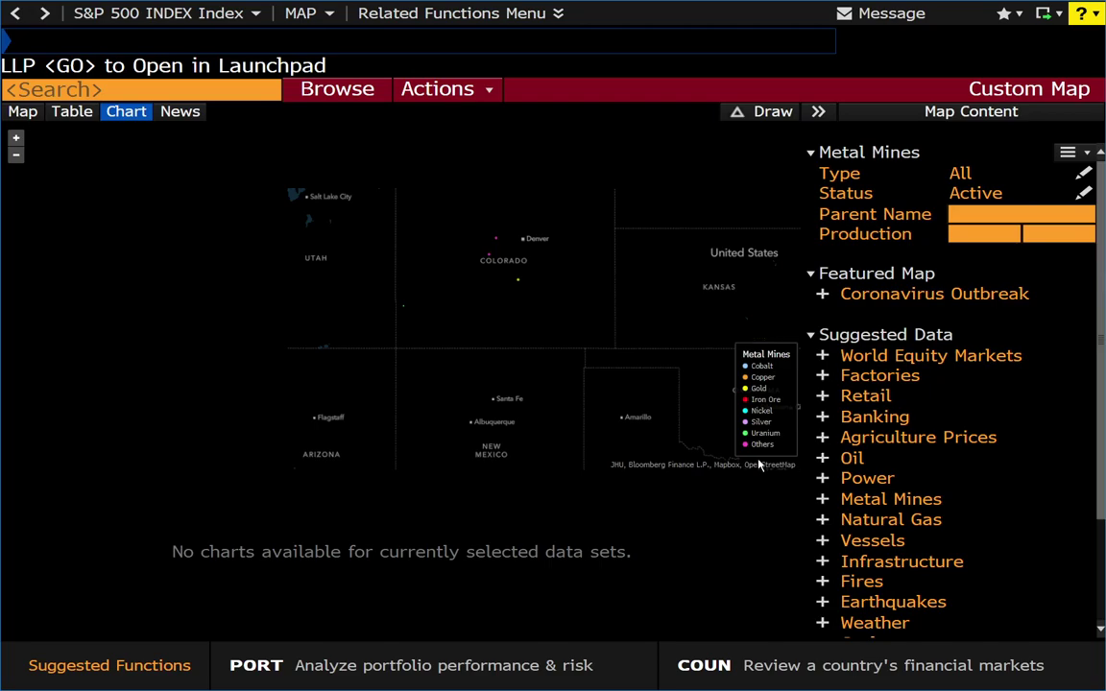
scroll(413, 315, down, 3)
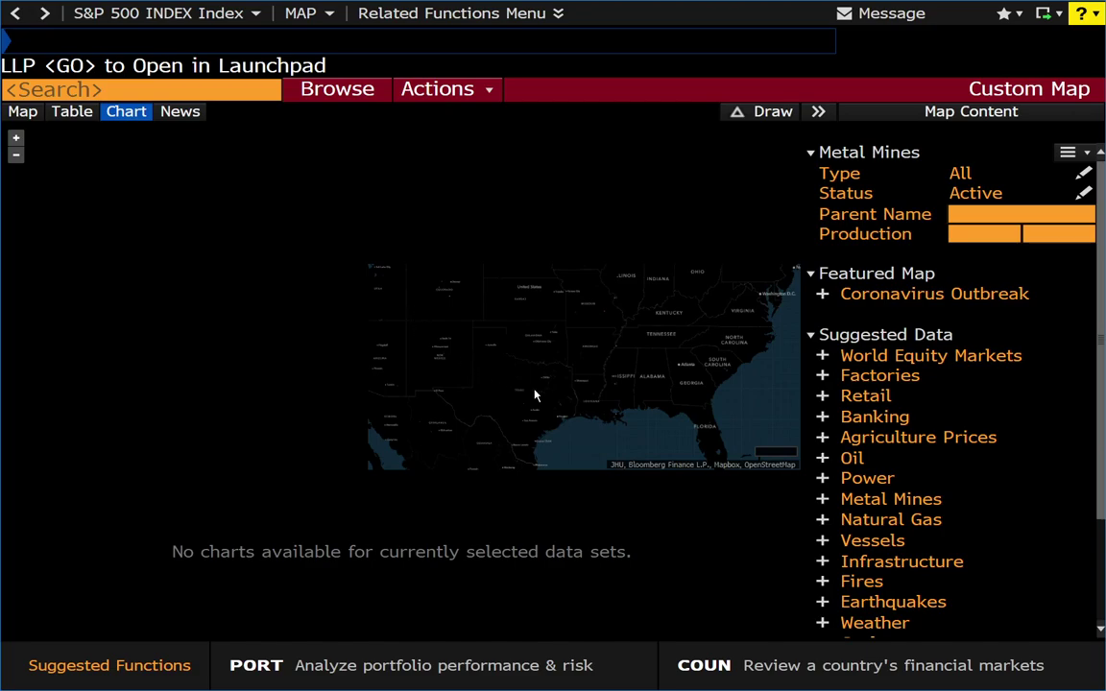
drag(639, 383, 316, 284)
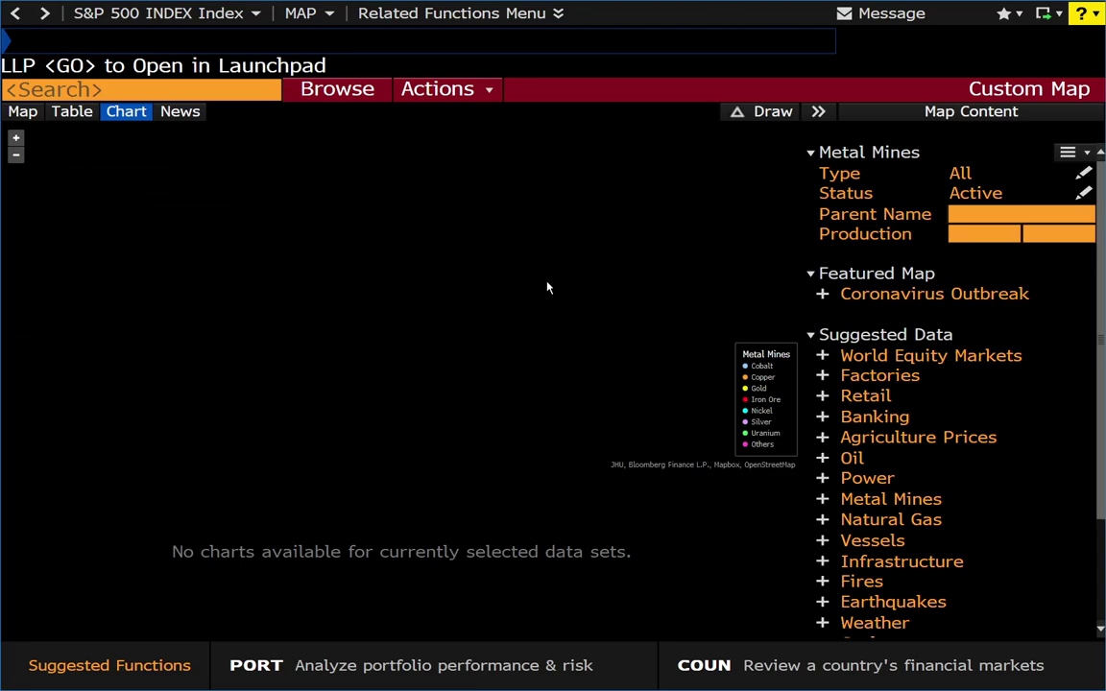
Reload MAP in the Map tab and centre the view on Africa.
click(44, 12)
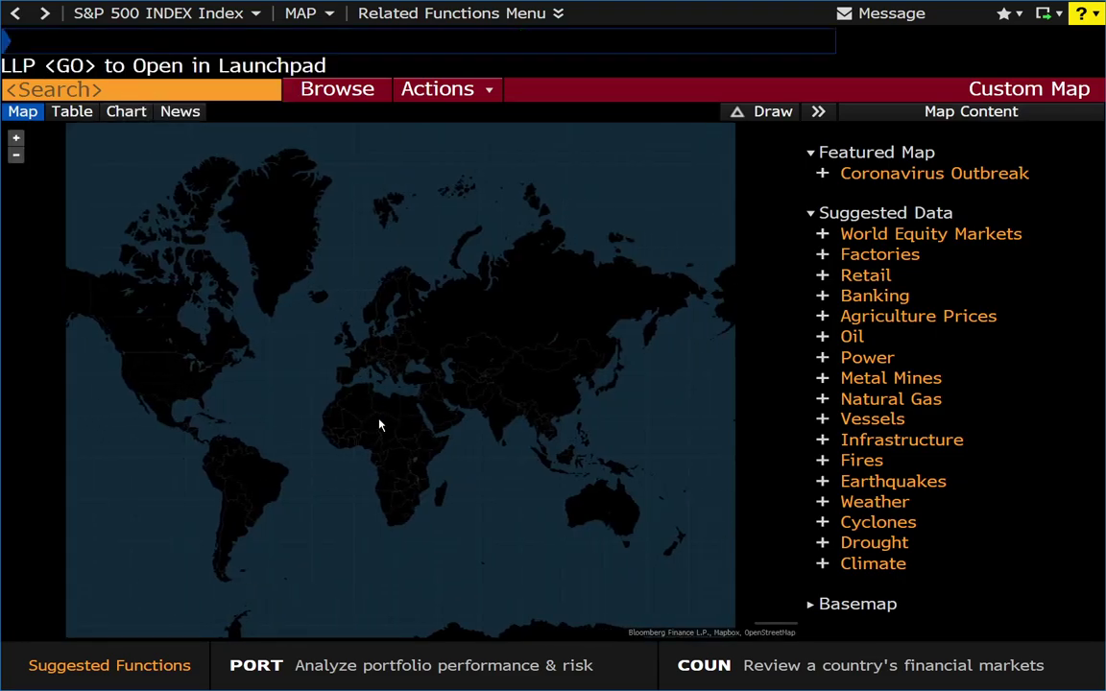
scroll(380, 424, up, 5)
drag(394, 444, 412, 246)
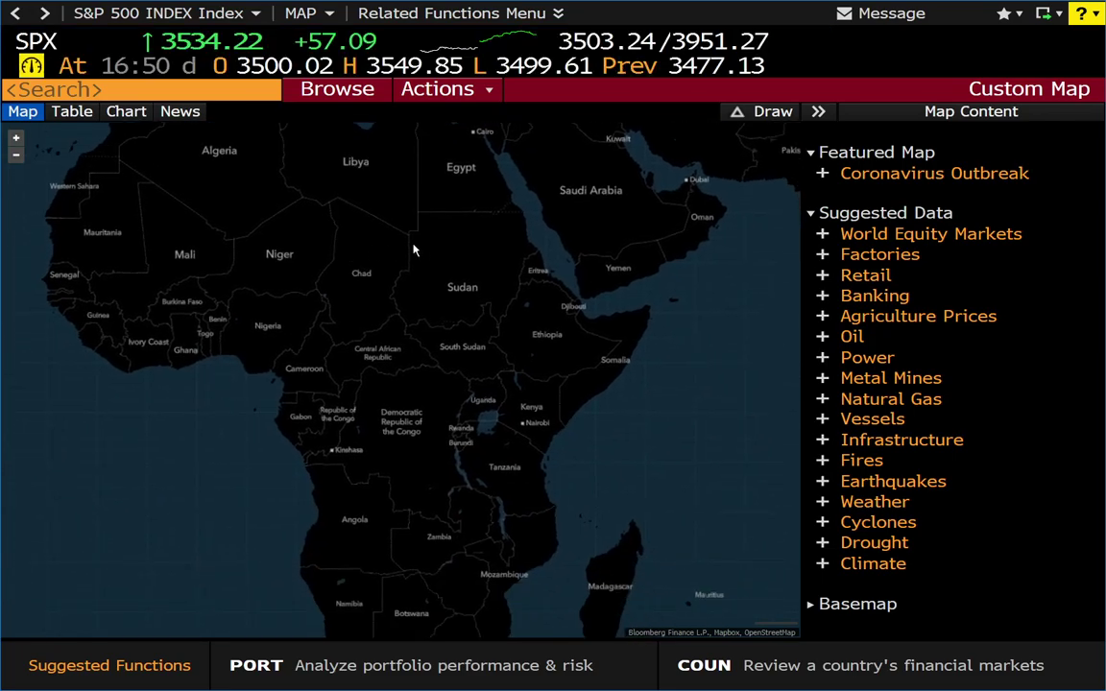
Add Metal Mines, survey mine sites across Africa, and open the layer's options menu.
click(821, 379)
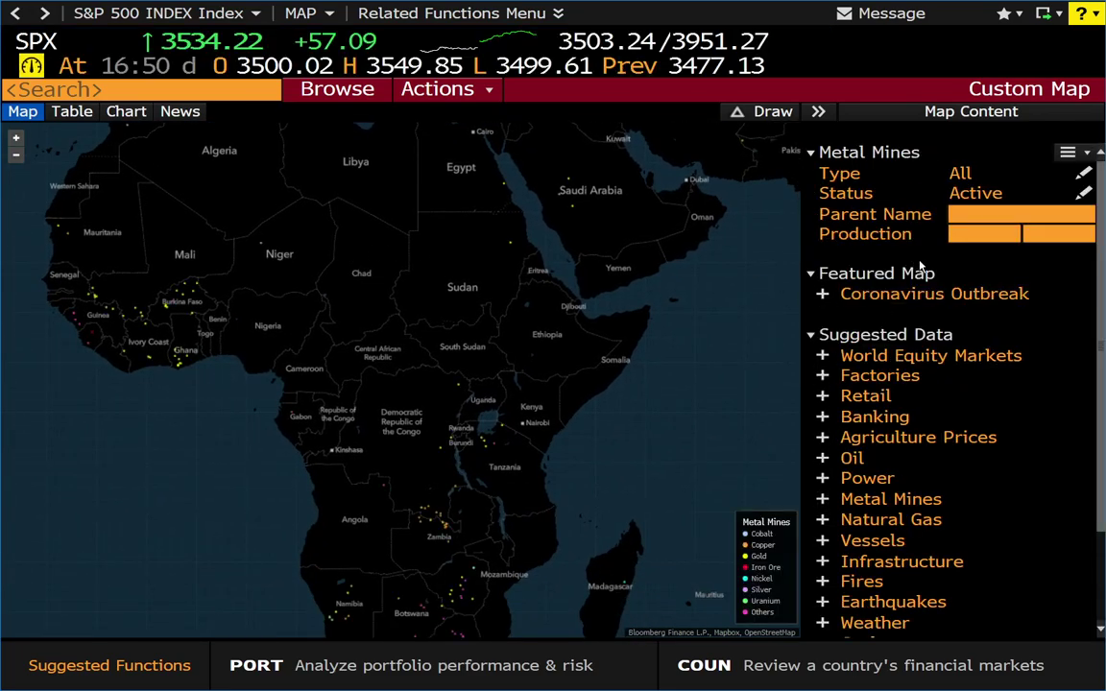
drag(533, 494, 565, 382)
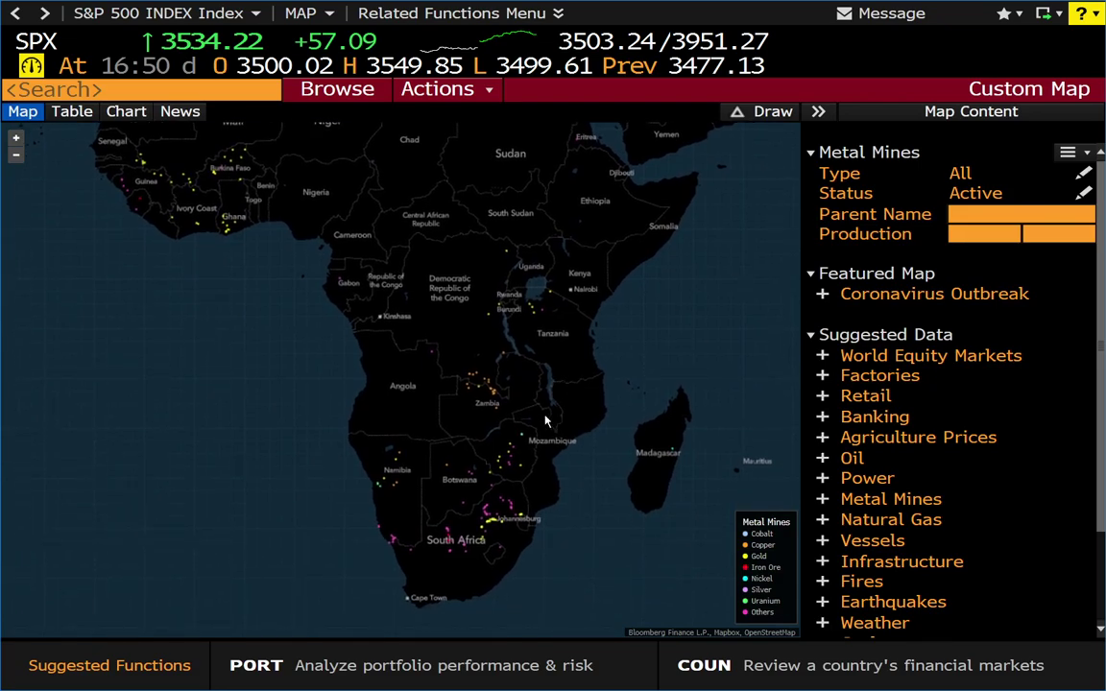
mouse_move(442, 270)
mouse_down()
mouse_move(482, 487)
mouse_move(425, 461)
mouse_move(423, 279)
mouse_up()
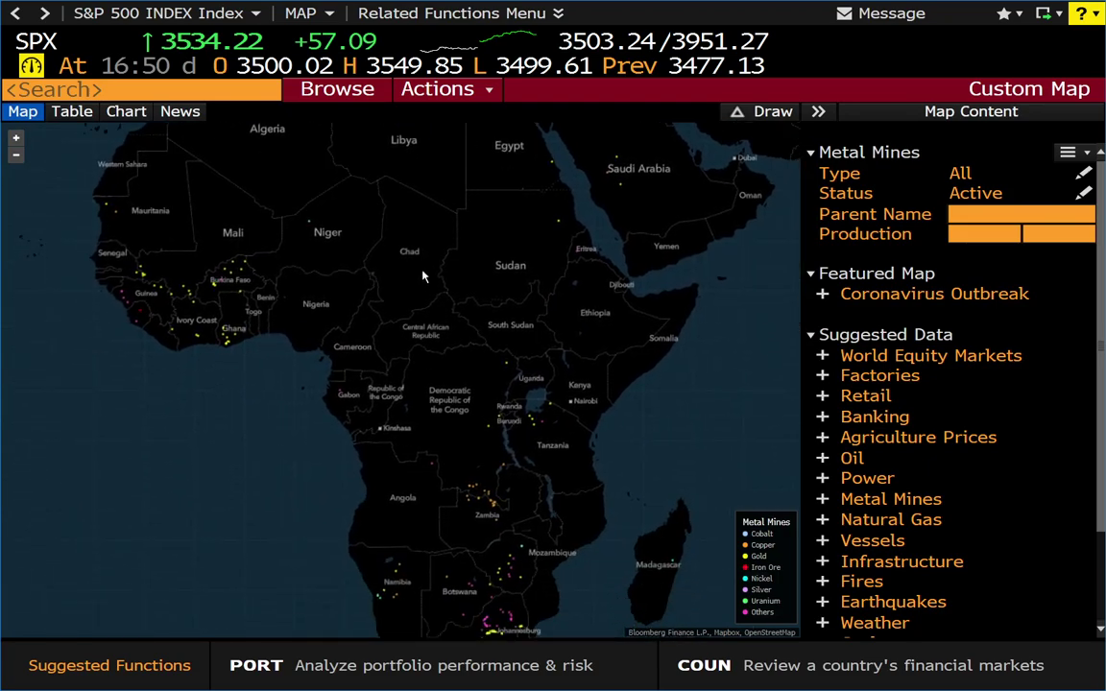
drag(376, 228, 337, 294)
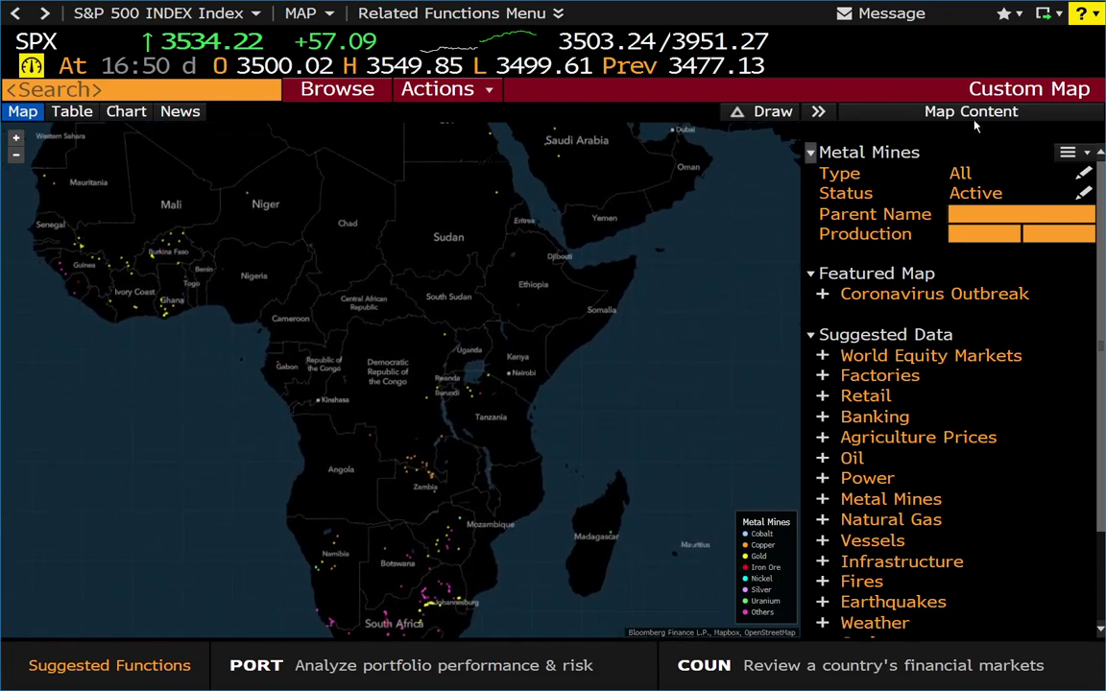
click(1067, 152)
Replace Metal Mines with the Natural Gas layer and centre the map on the continental US.
click(1035, 203)
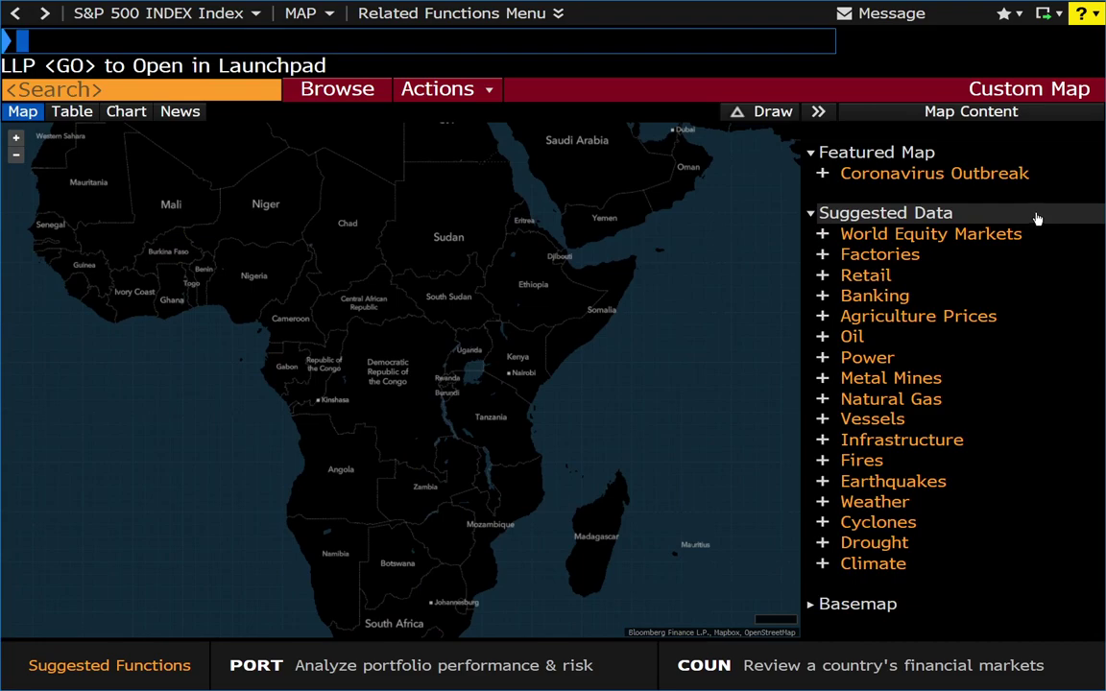
click(821, 398)
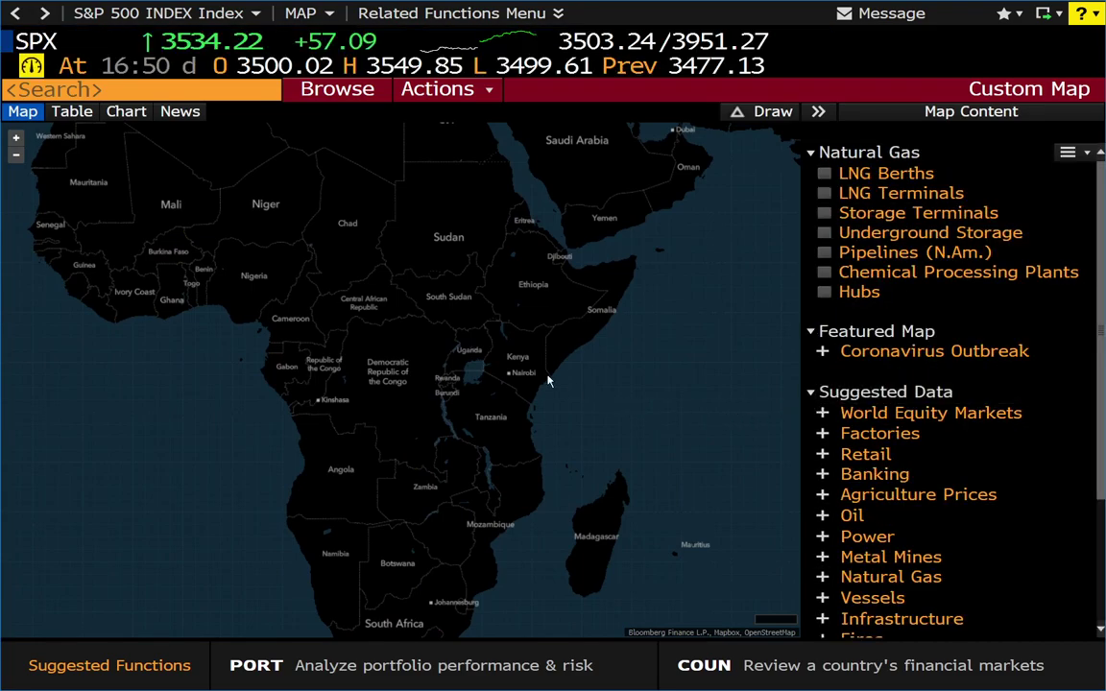
drag(563, 385, 654, 394)
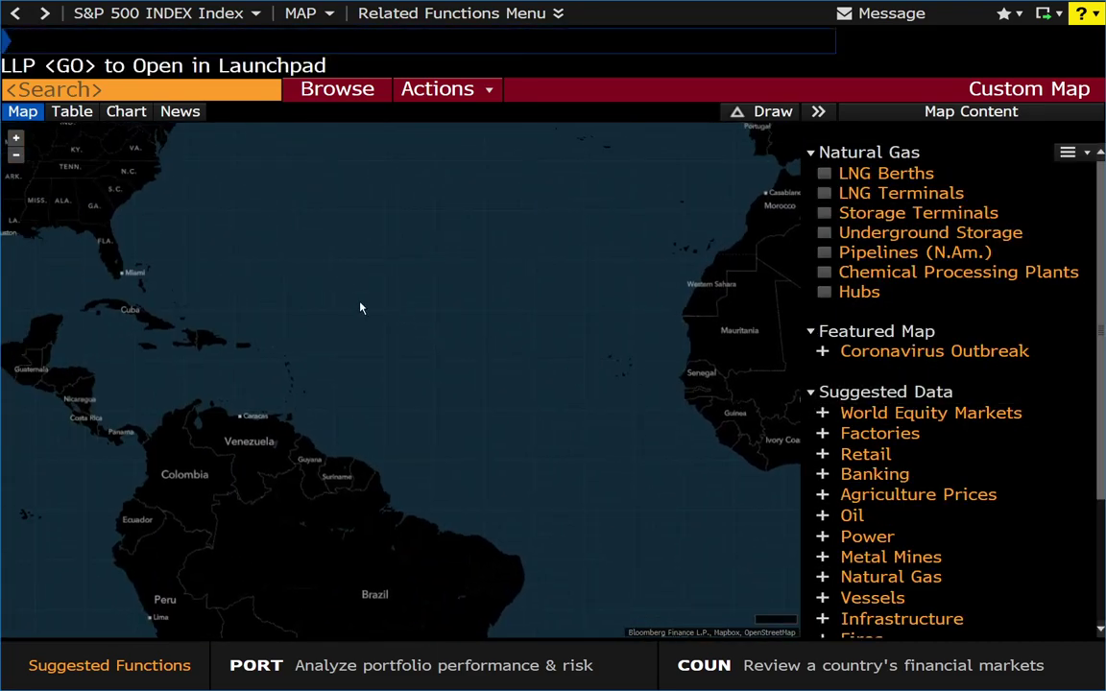
drag(361, 307, 681, 394)
drag(577, 375, 665, 392)
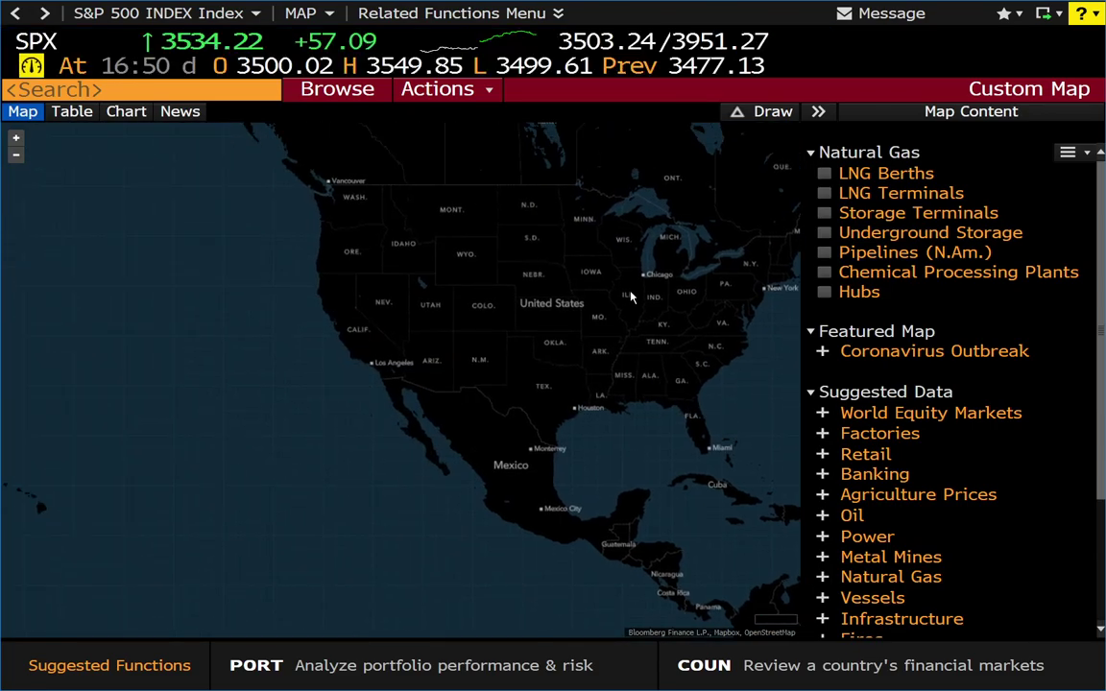
scroll(631, 298, up, 2)
drag(659, 311, 575, 328)
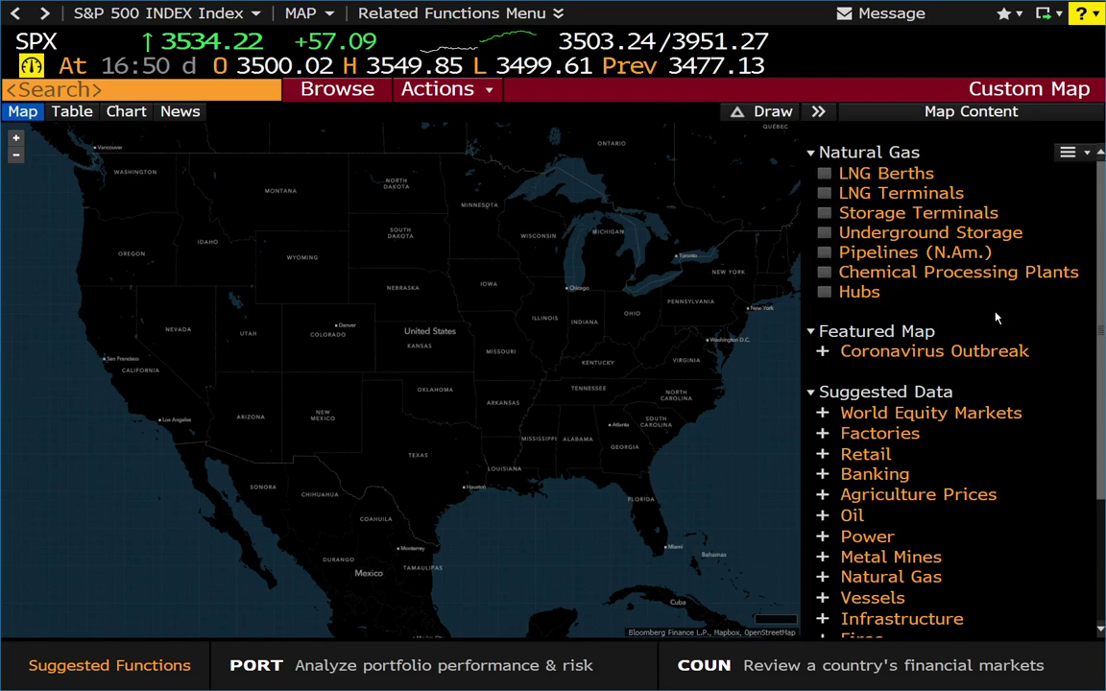
Preview Pipelines (N.Am.) and Chemical Processing Plants, then remove the Natural Gas layer.
click(824, 254)
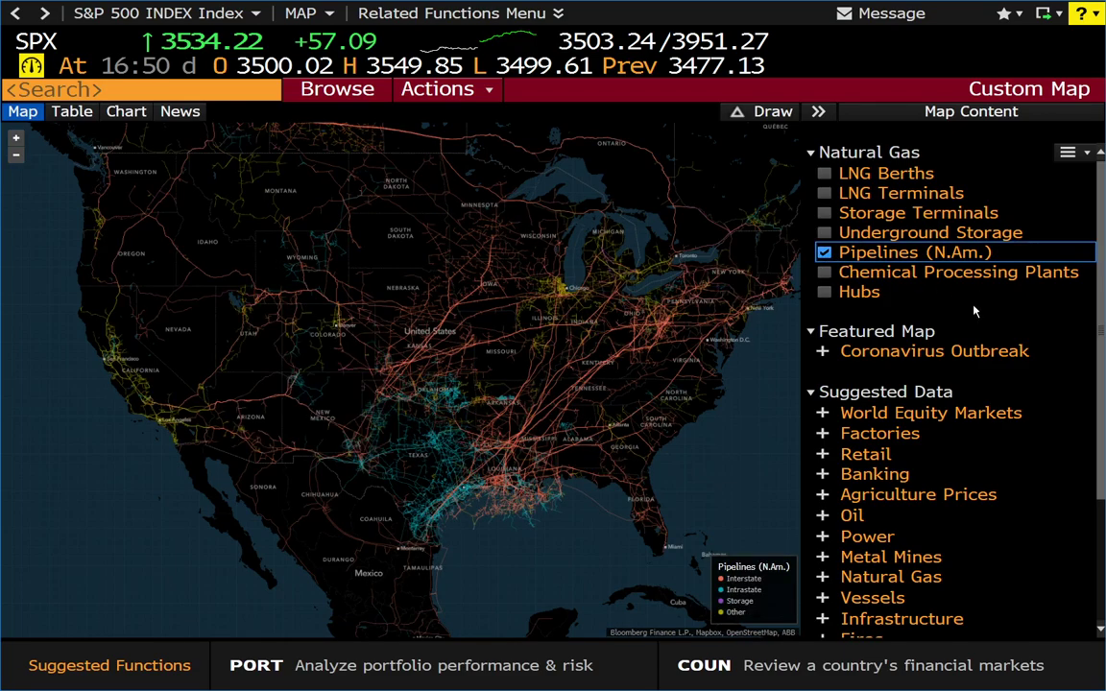
mouse_move(419, 375)
mouse_move(543, 490)
click(824, 252)
click(824, 271)
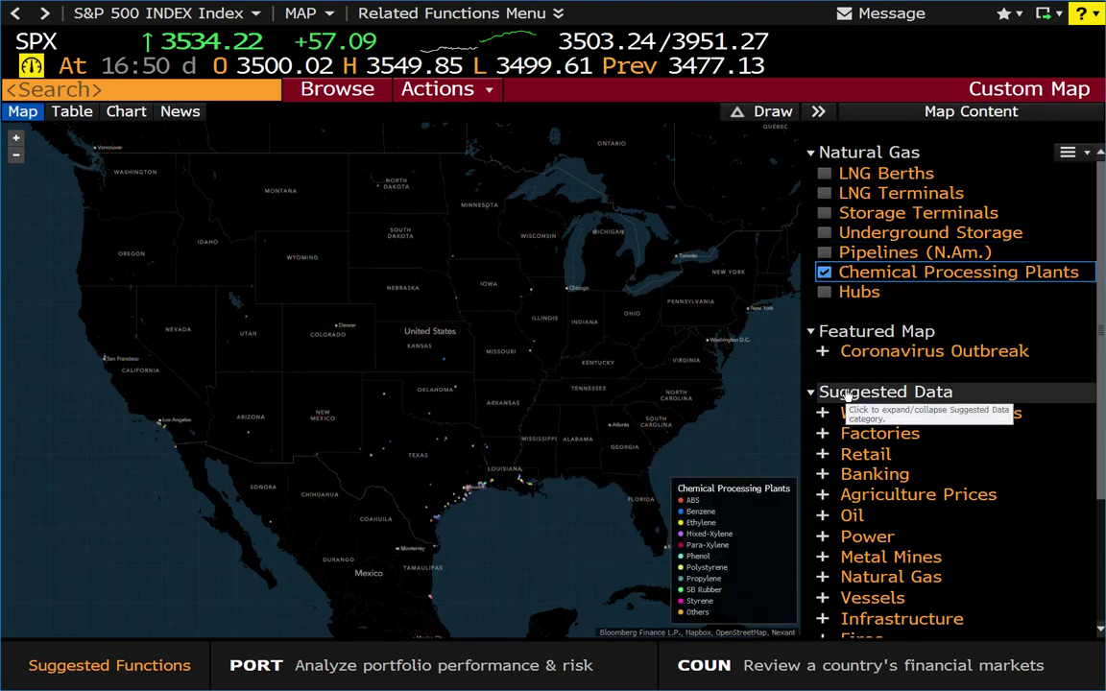
click(823, 272)
click(1066, 155)
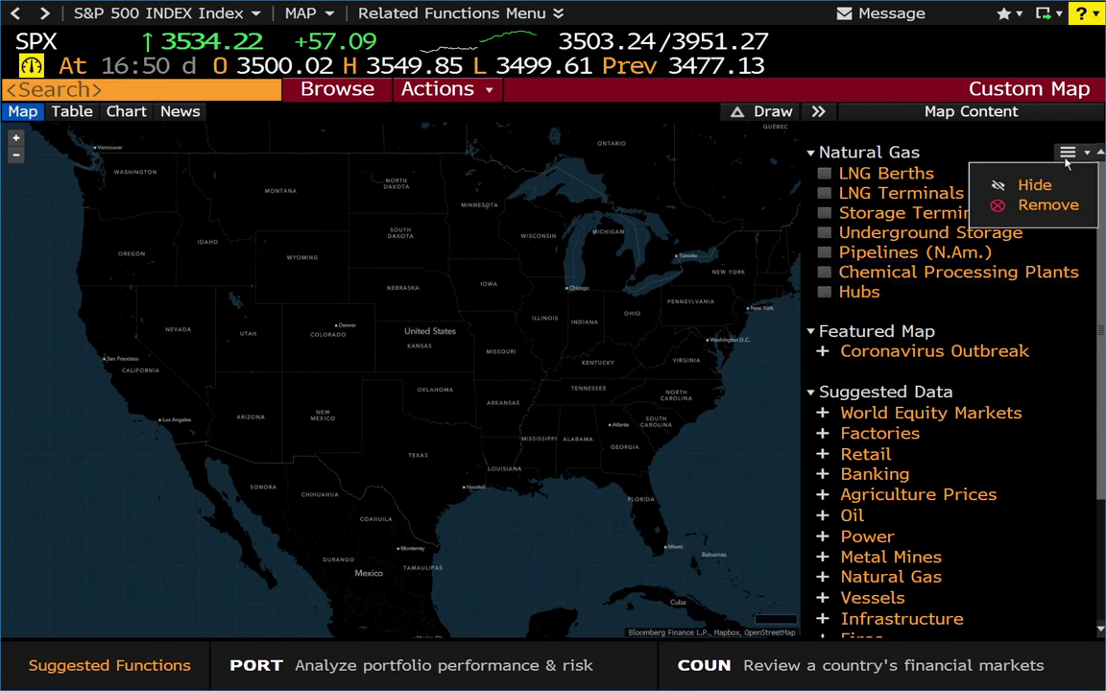
click(1044, 204)
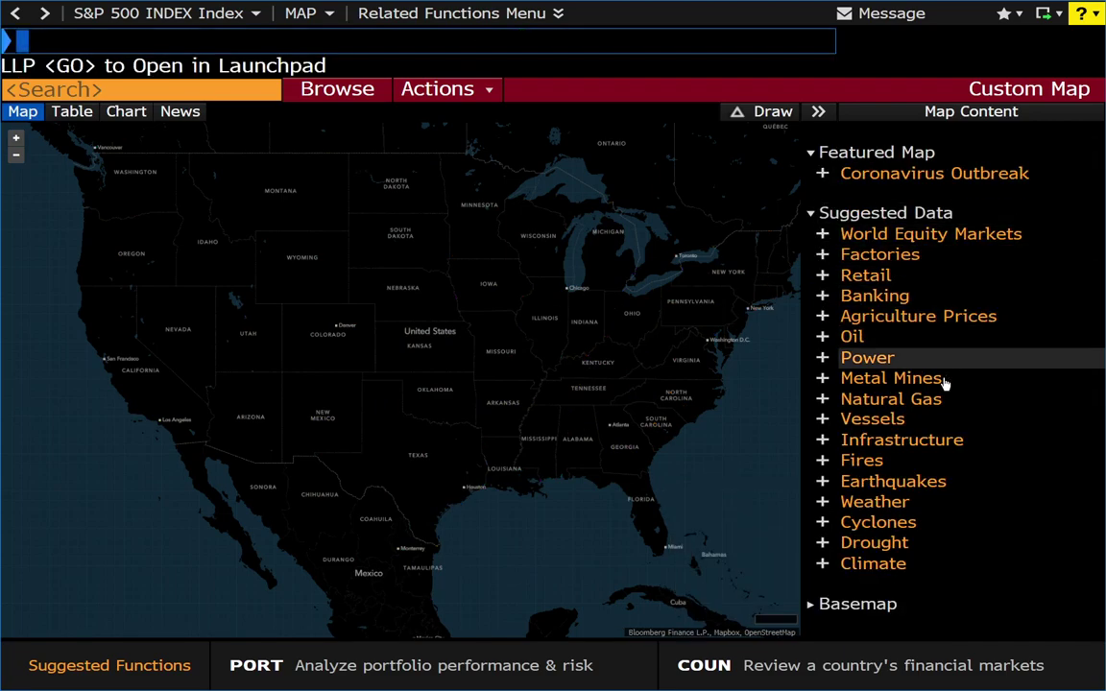
Add the Vessels layer for Tankers and inspect tankers off the Virginia and North Carolina coast.
click(823, 419)
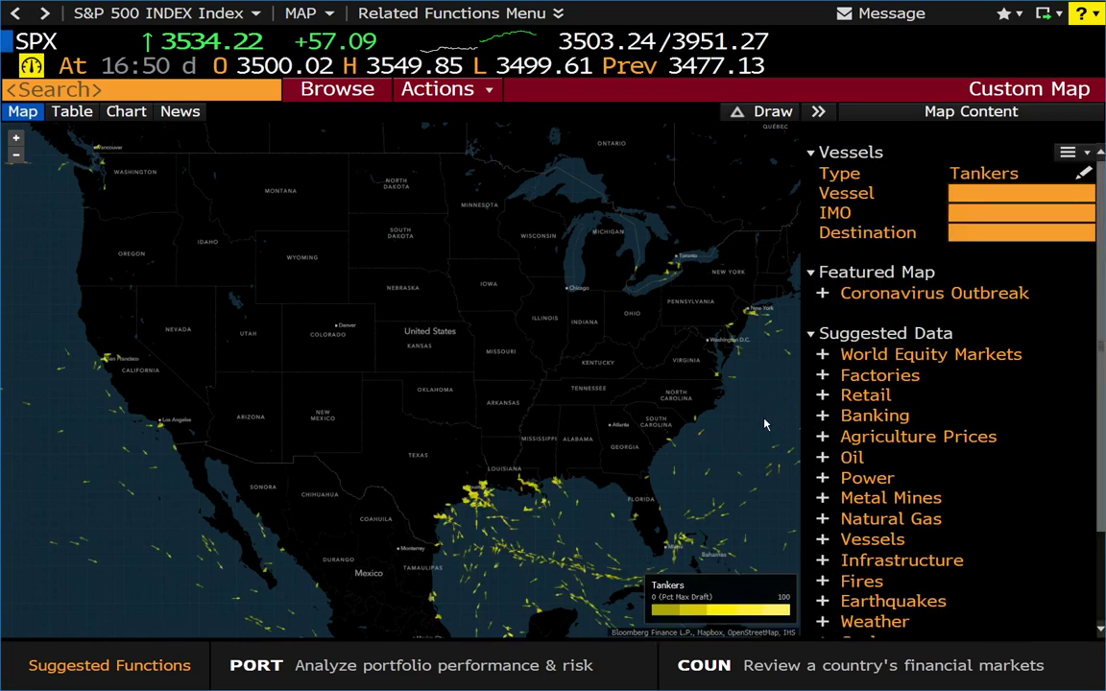
drag(765, 423, 537, 380)
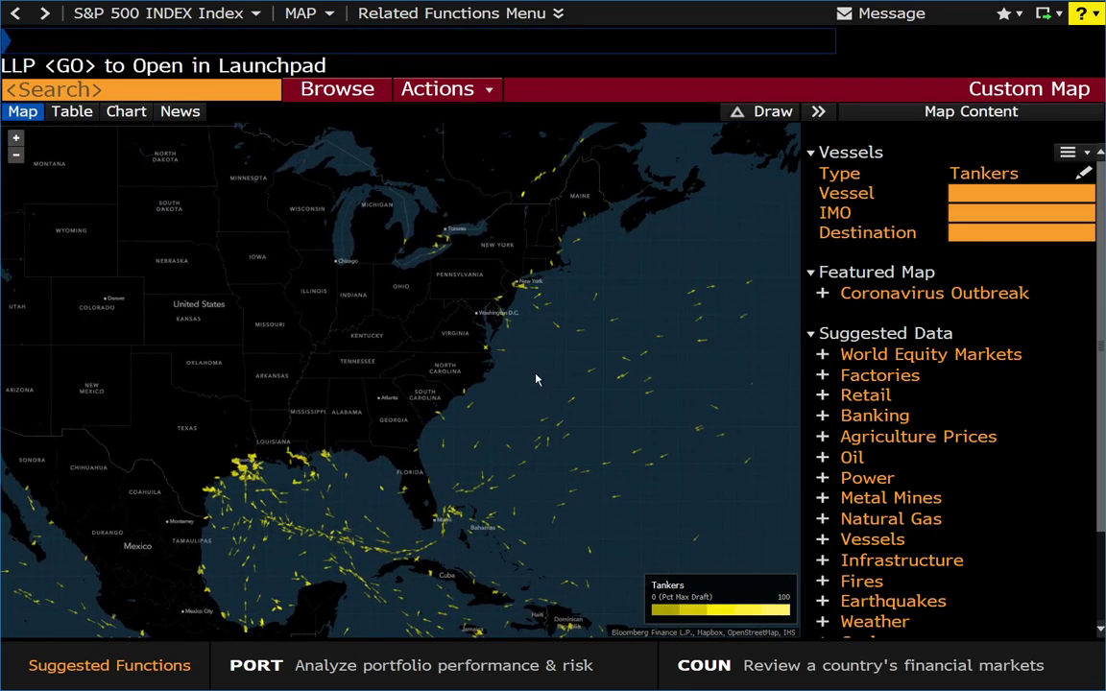
scroll(562, 375, up, 3)
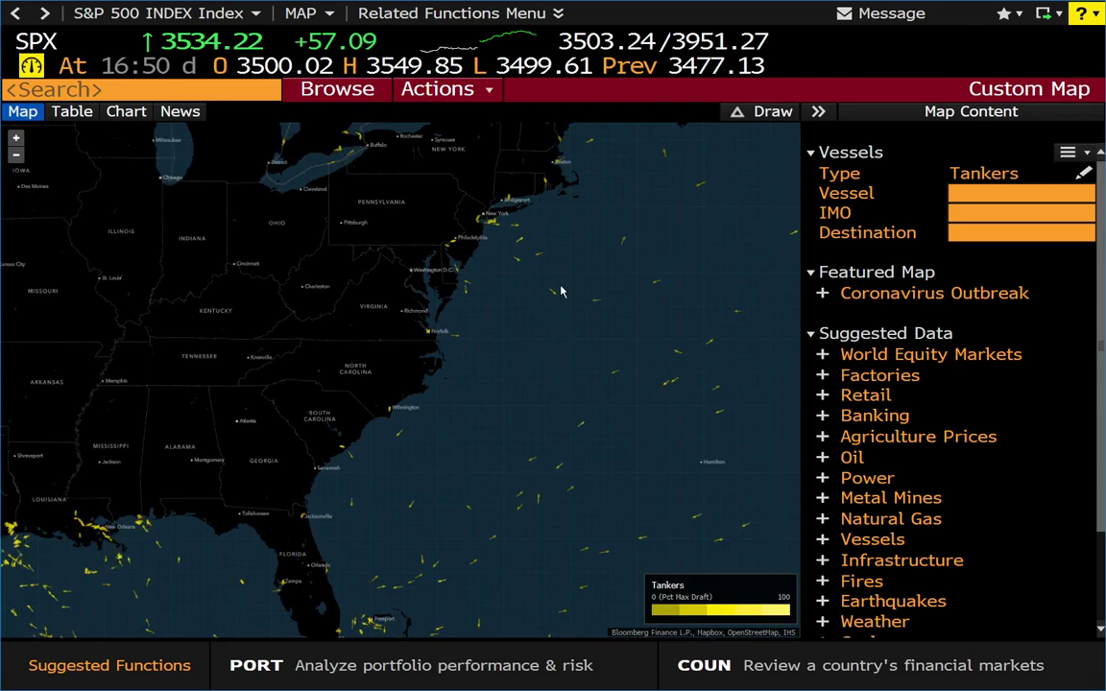
mouse_move(553, 296)
mouse_move(615, 377)
mouse_move(669, 389)
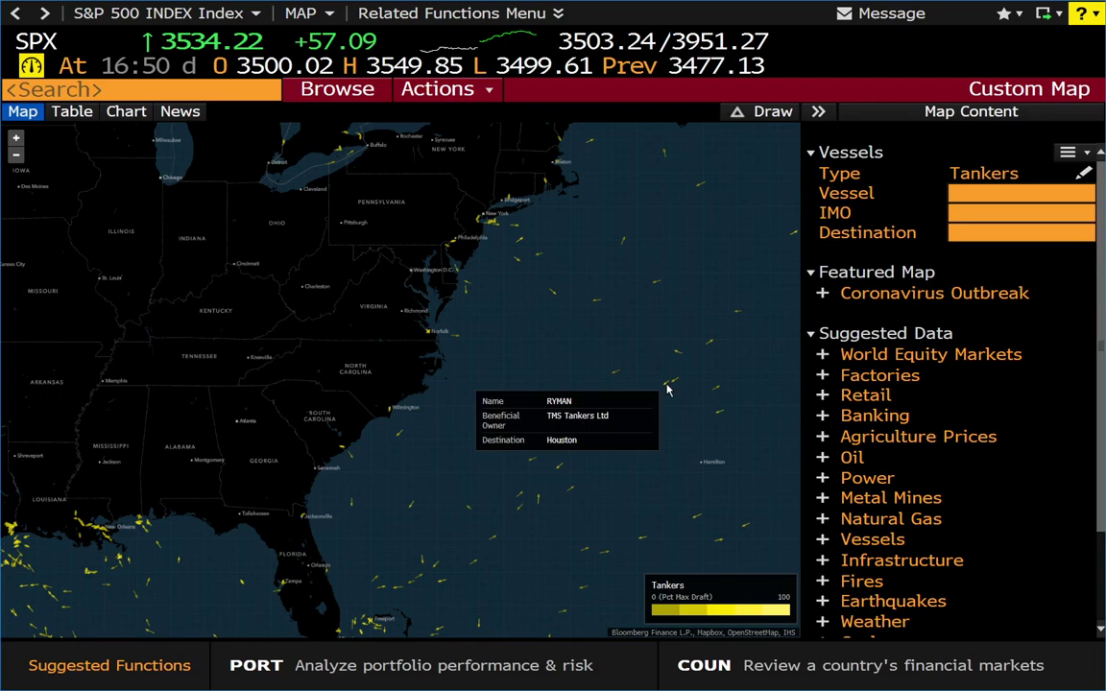
scroll(669, 389, up, 2)
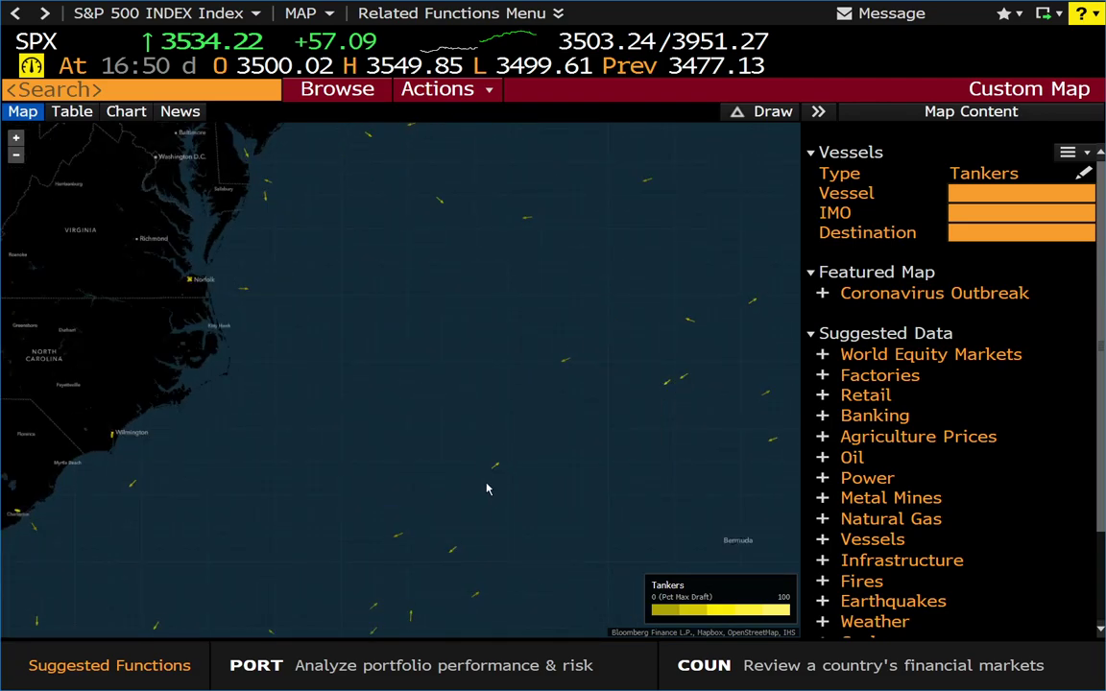
mouse_move(497, 469)
Try the vessel destination and name filter fields, then open the Vessels options menu.
click(999, 236)
click(1020, 193)
click(906, 226)
click(1068, 152)
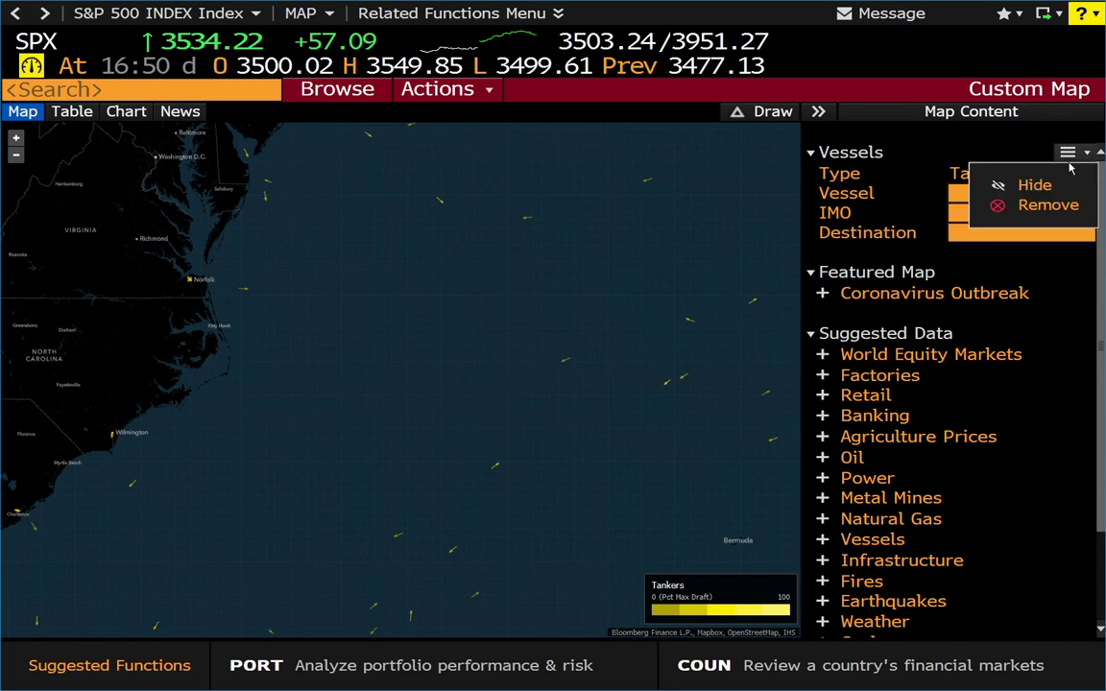
Remove Vessels and add the Infrastructure group with Railroads turned on over the US.
click(1036, 207)
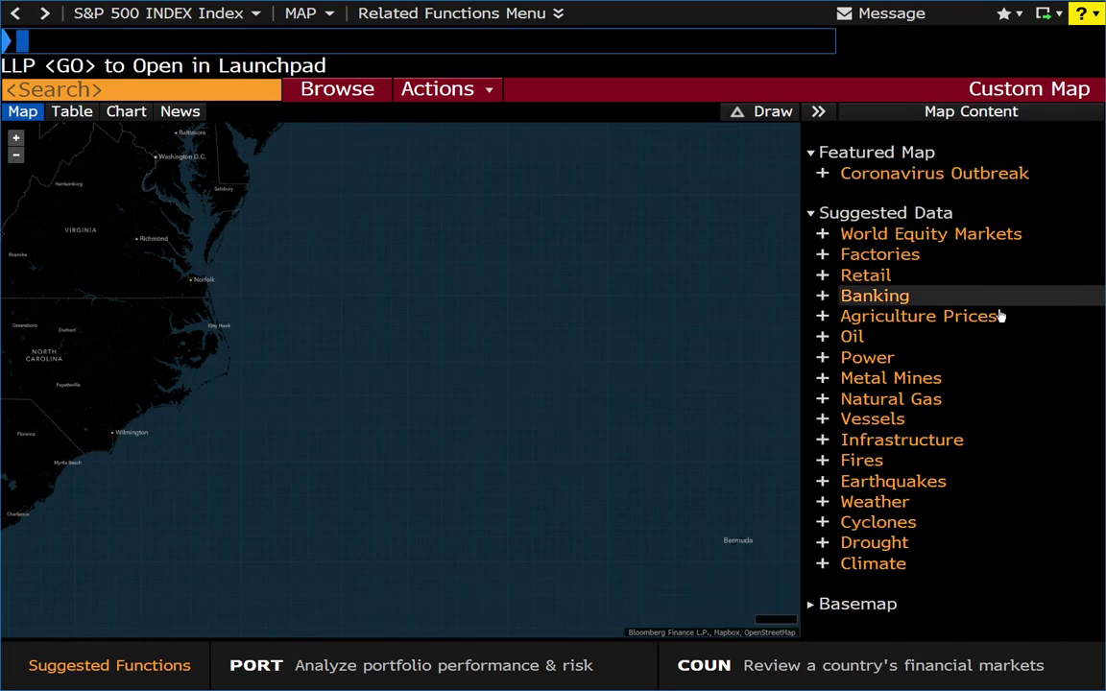
scroll(402, 351, down, 5)
drag(402, 350, 631, 338)
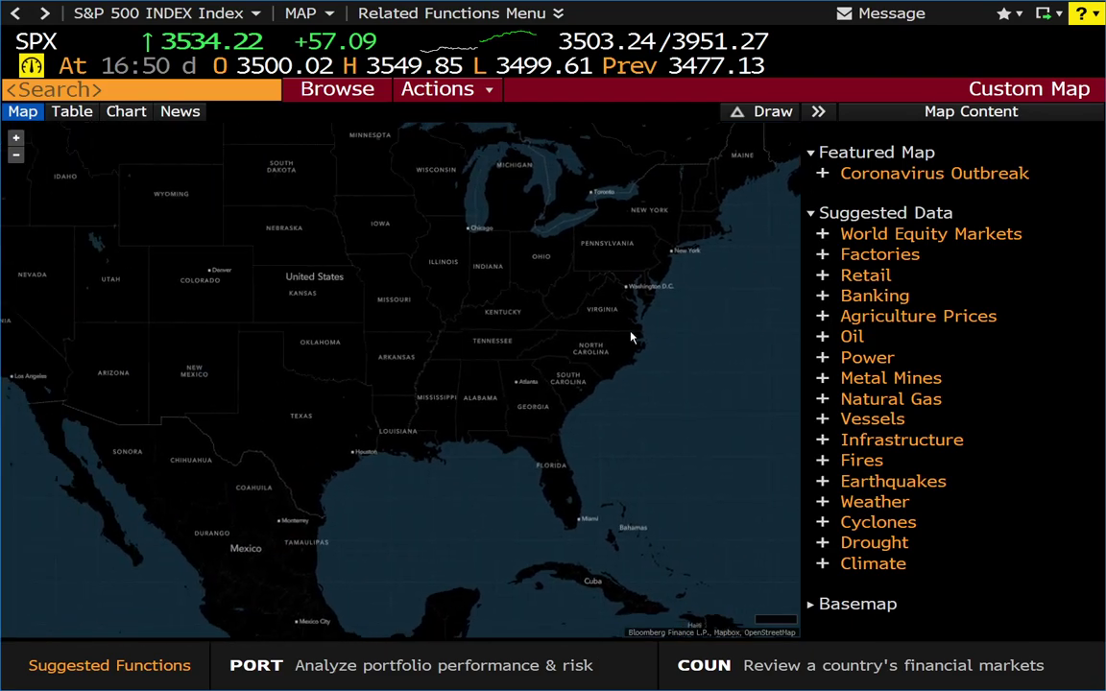
click(821, 440)
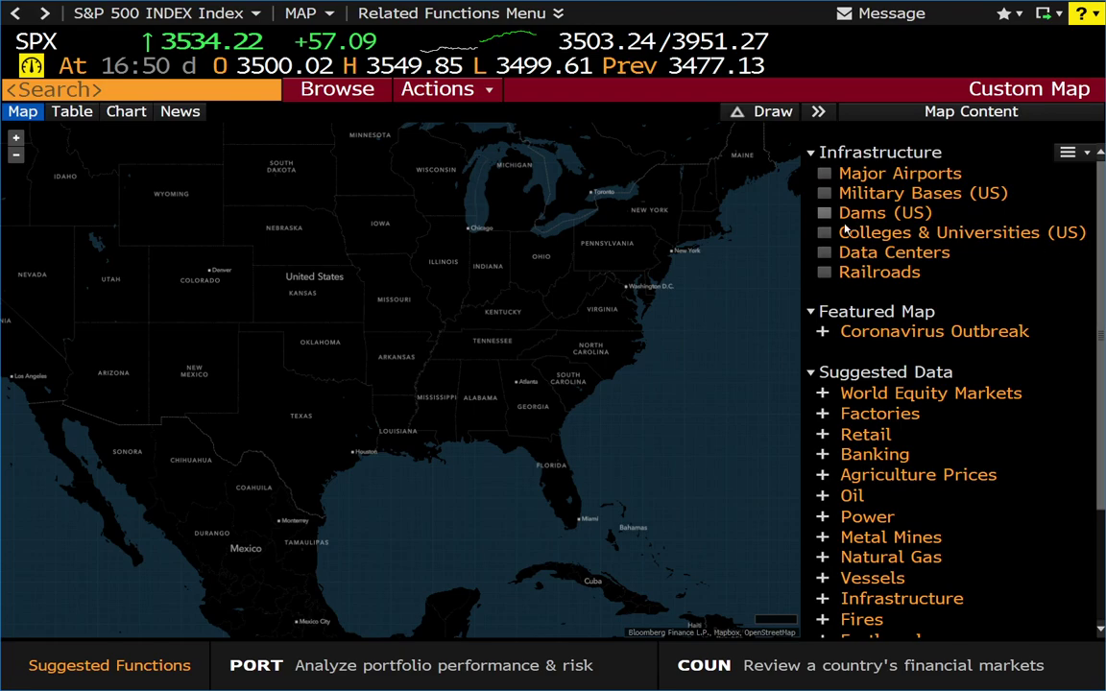
click(823, 272)
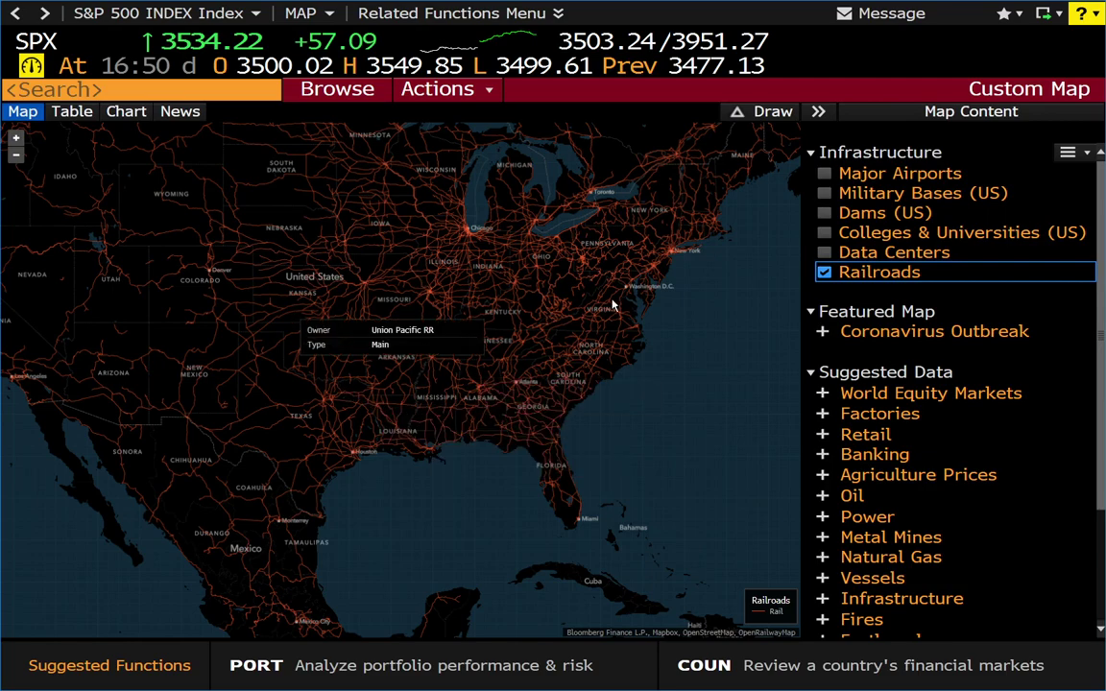
Pan across the Atlantic to Europe and zoom into central Germany's rail network.
scroll(613, 304, down, 3)
scroll(479, 304, up, 3)
drag(464, 349, 293, 360)
drag(429, 366, 316, 436)
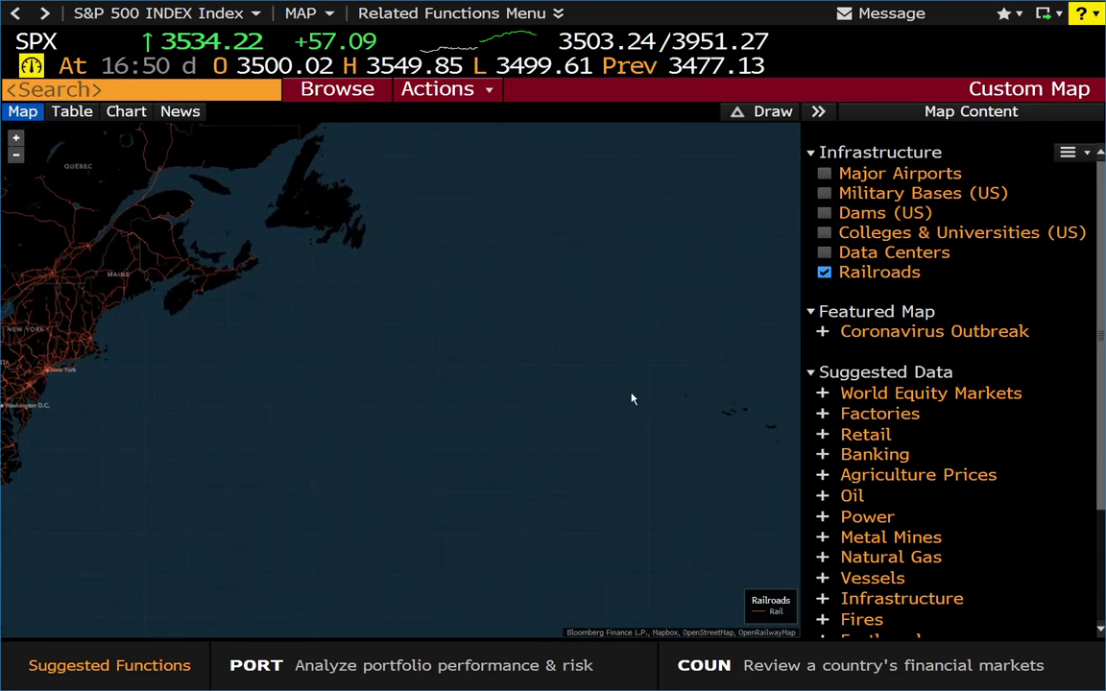
drag(624, 398, 370, 367)
drag(690, 420, 469, 363)
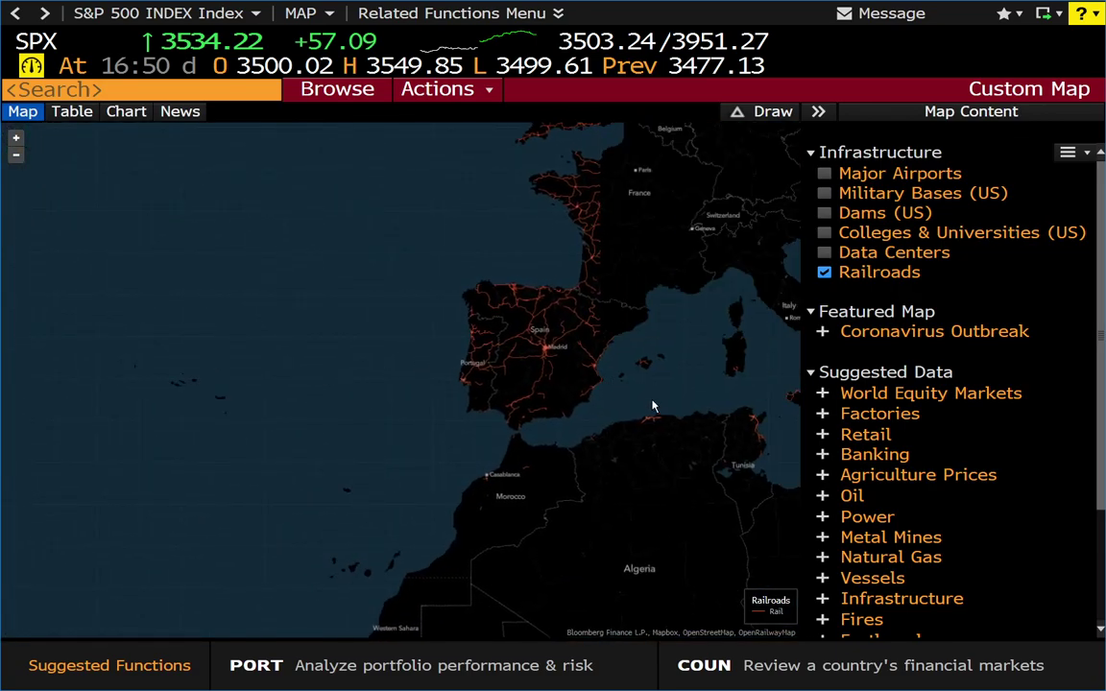
drag(657, 405, 406, 452)
drag(595, 393, 550, 471)
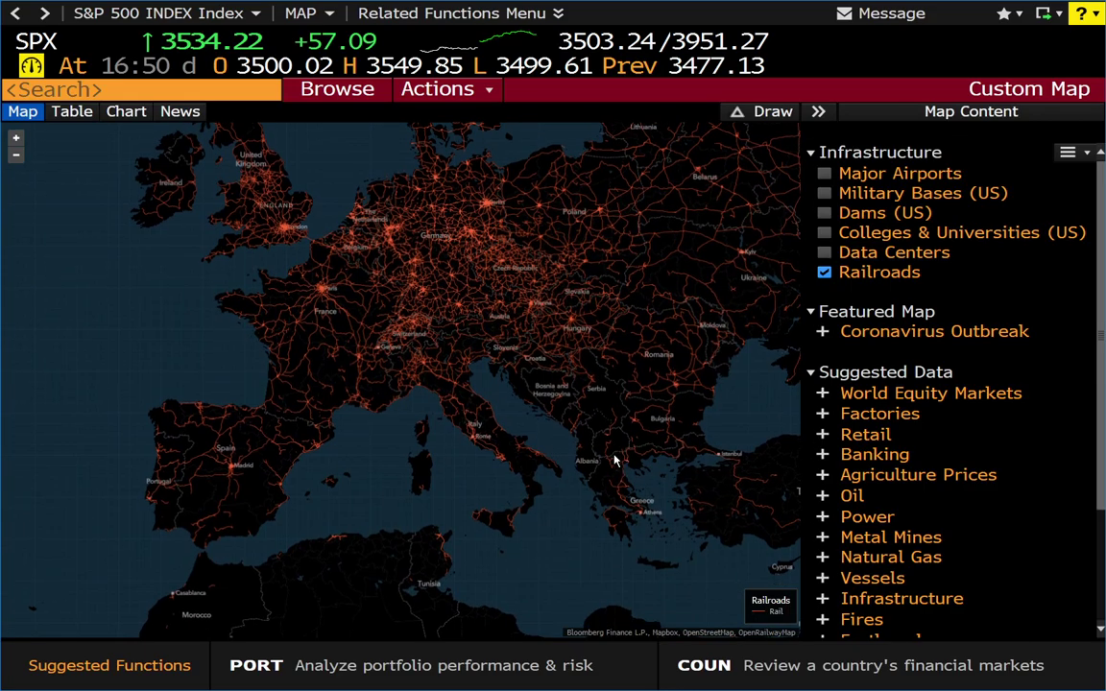
scroll(411, 207, up, 5)
scroll(470, 251, up, 2)
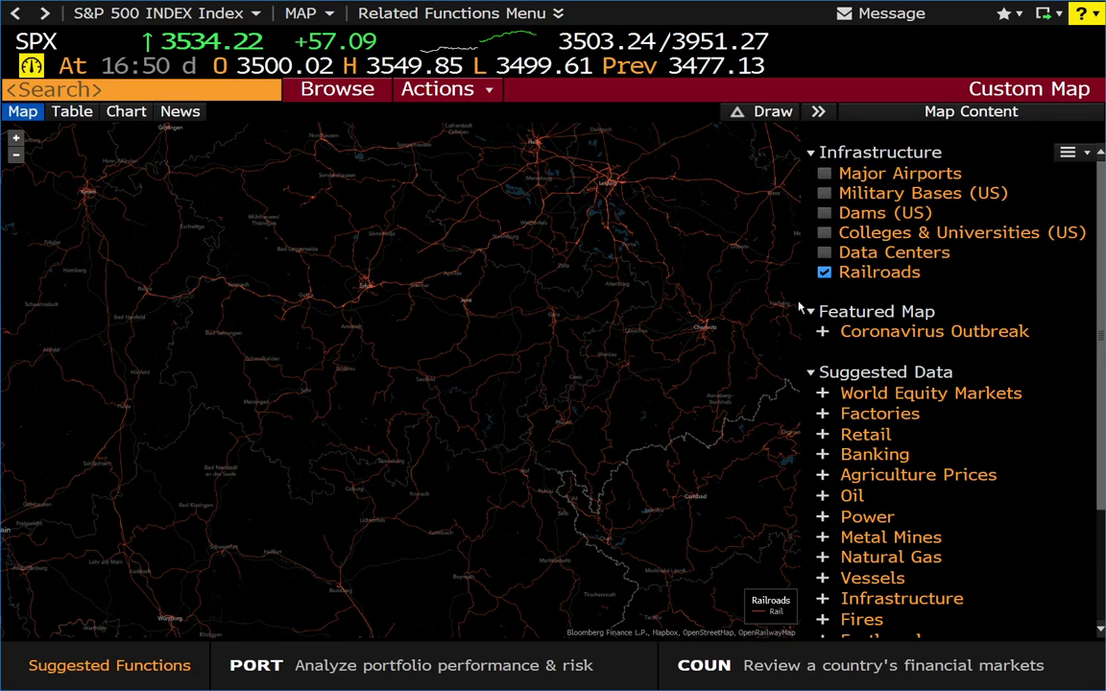
Swap Railroads for Dams (US) and zoom out over southern Germany and Switzerland.
click(824, 273)
click(823, 212)
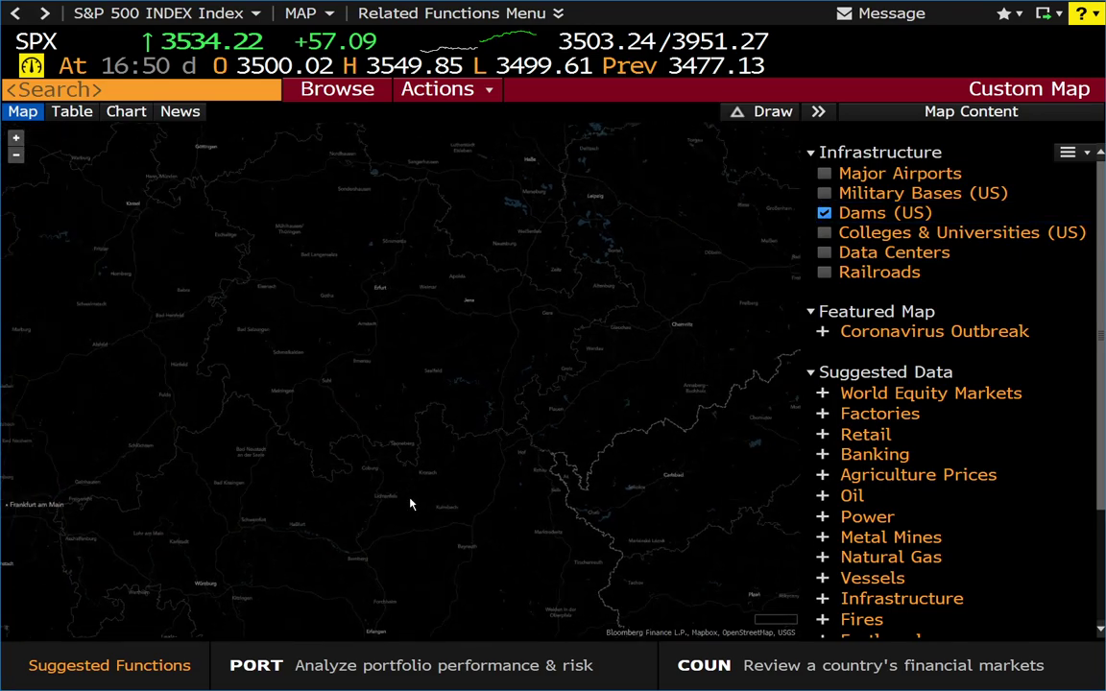
scroll(410, 503, down, 3)
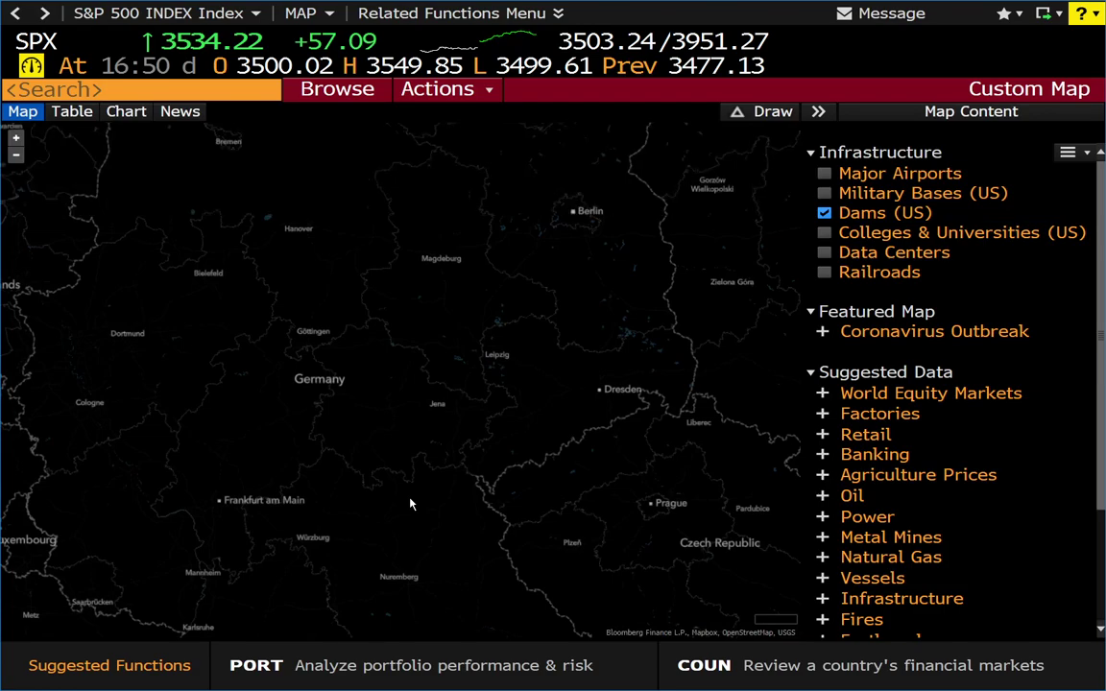
drag(410, 503, 455, 292)
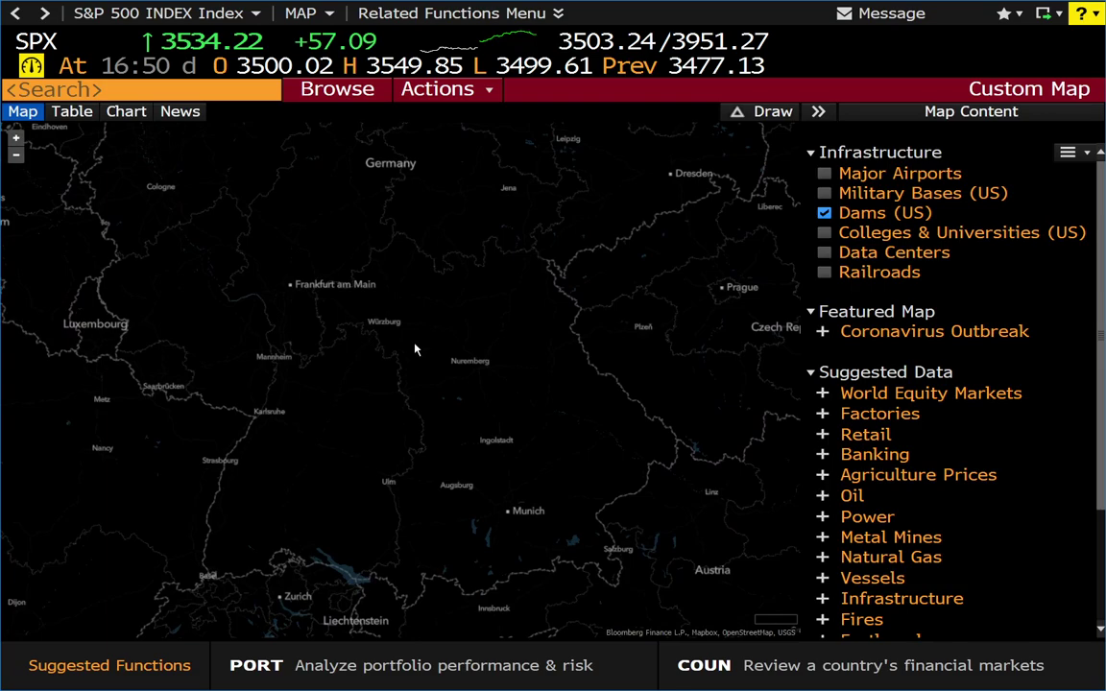
drag(288, 456, 501, 255)
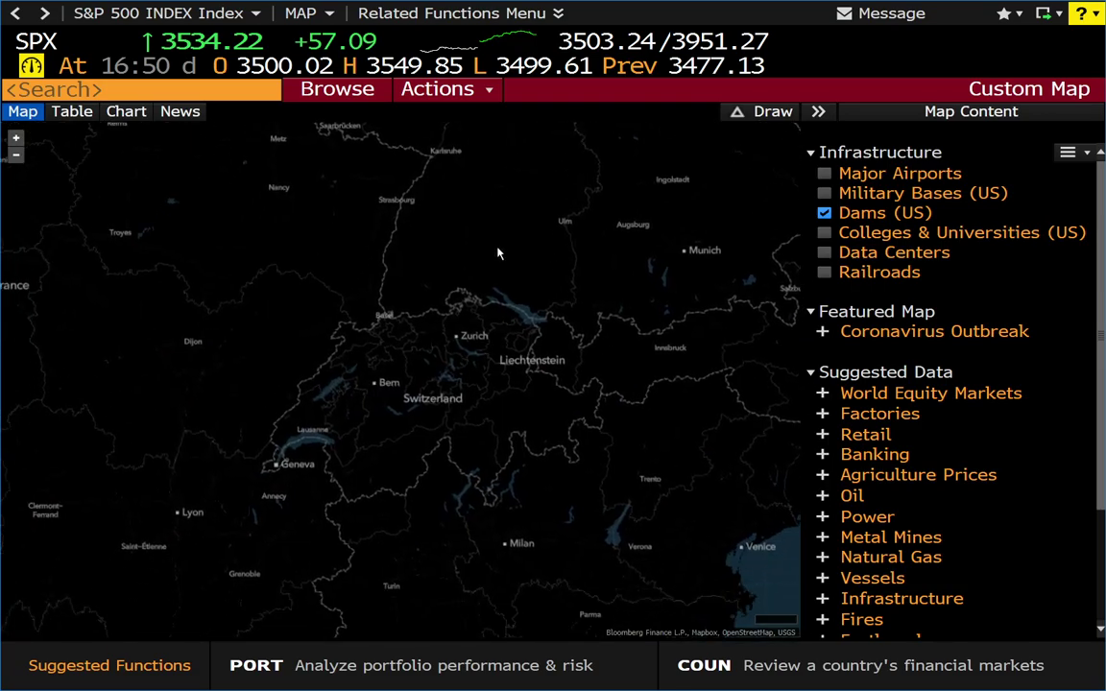
scroll(331, 321, down, 3)
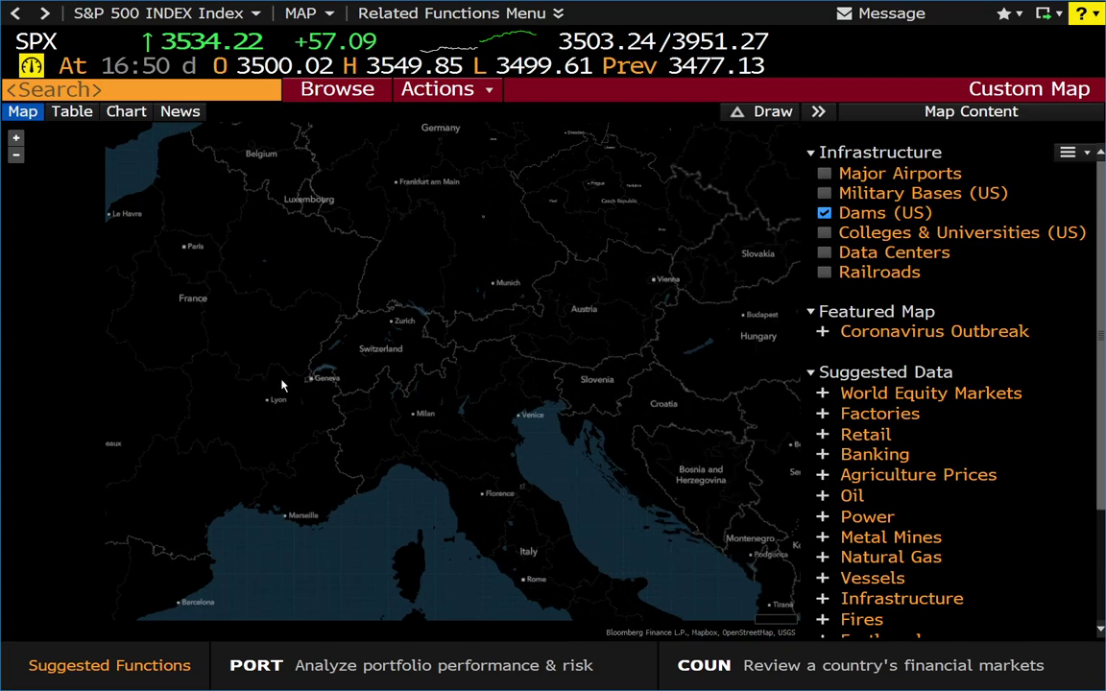
Pan west across France and the Atlantic to frame the whole contiguous US with its dams.
drag(273, 385, 665, 342)
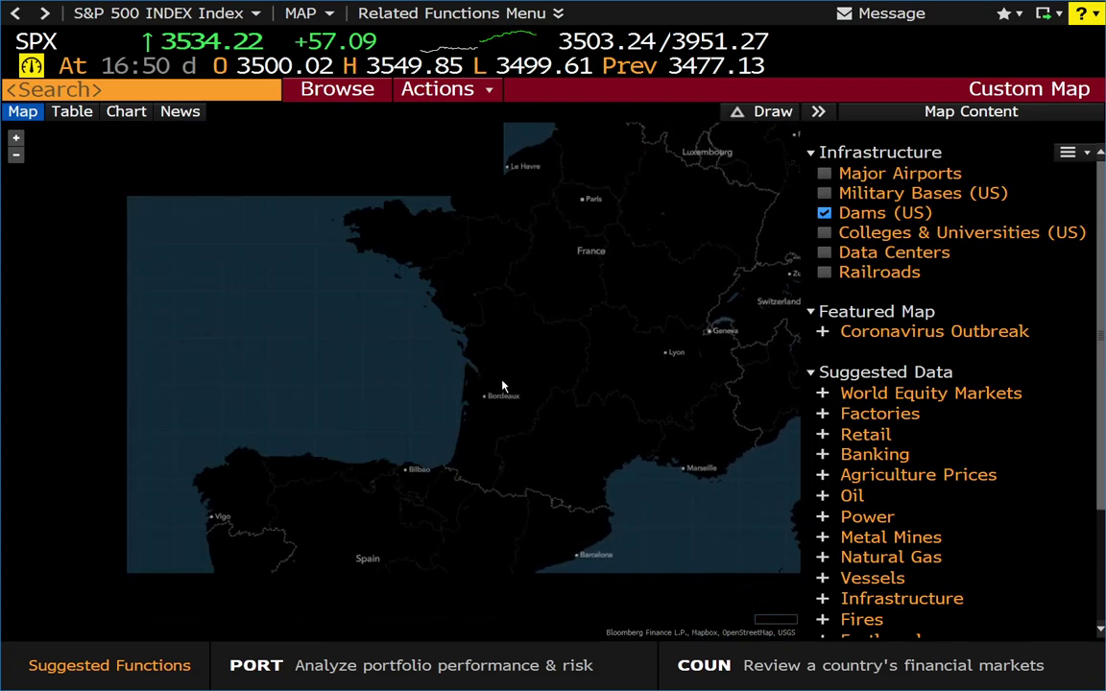
drag(326, 452, 635, 333)
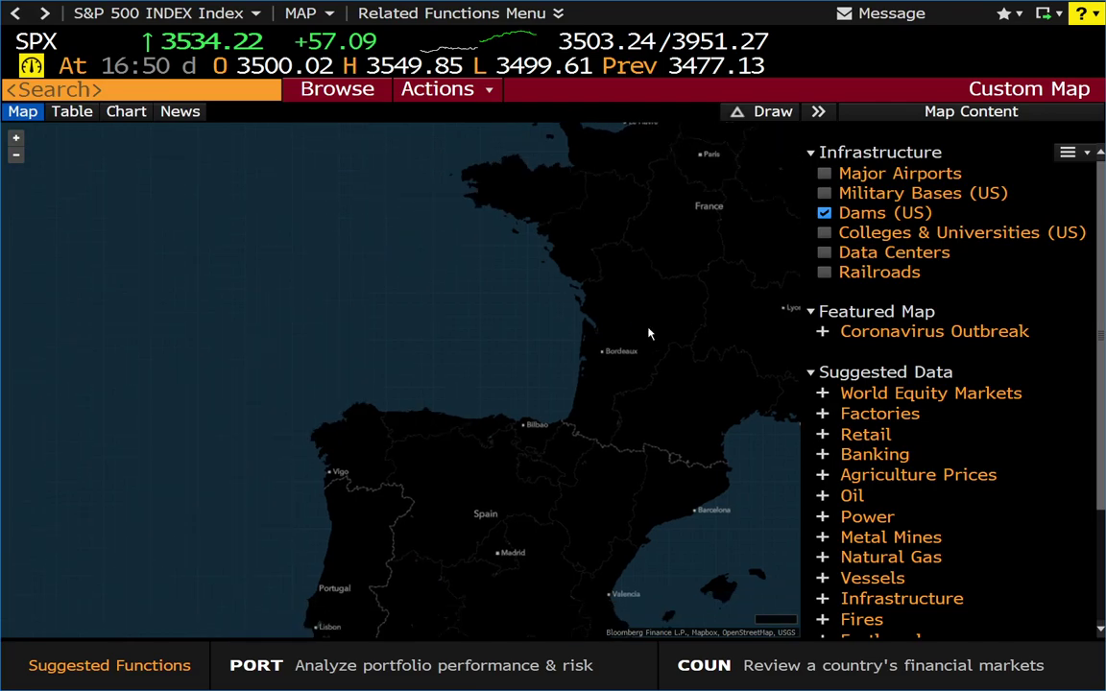
drag(276, 422, 649, 364)
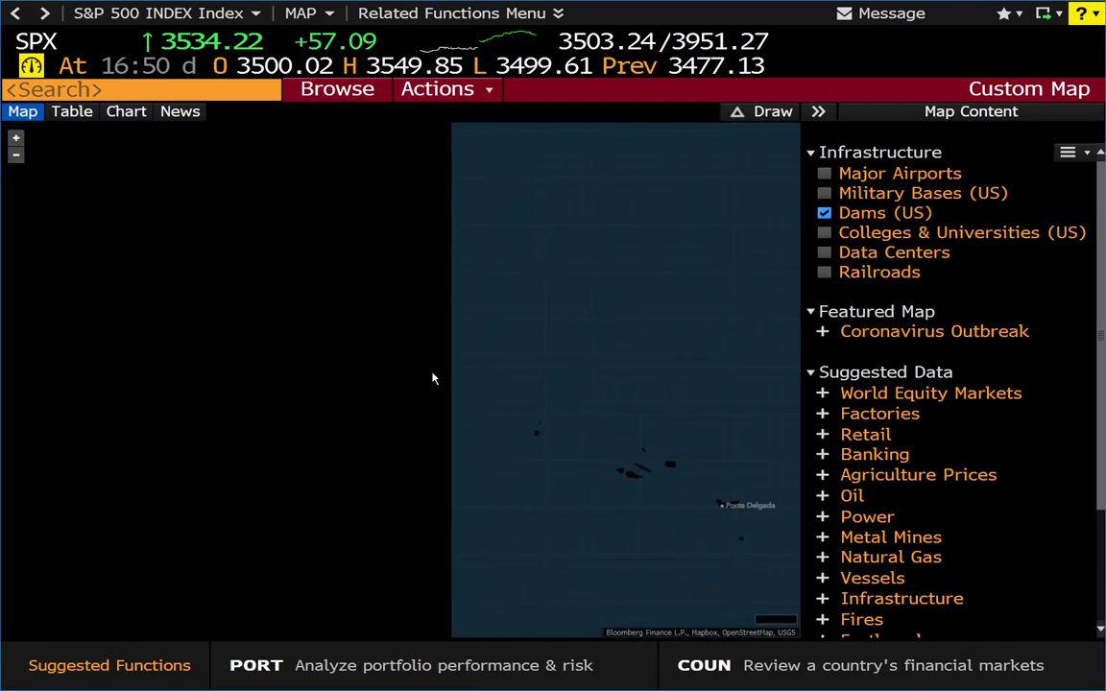
scroll(491, 390, down, 2)
drag(281, 408, 637, 388)
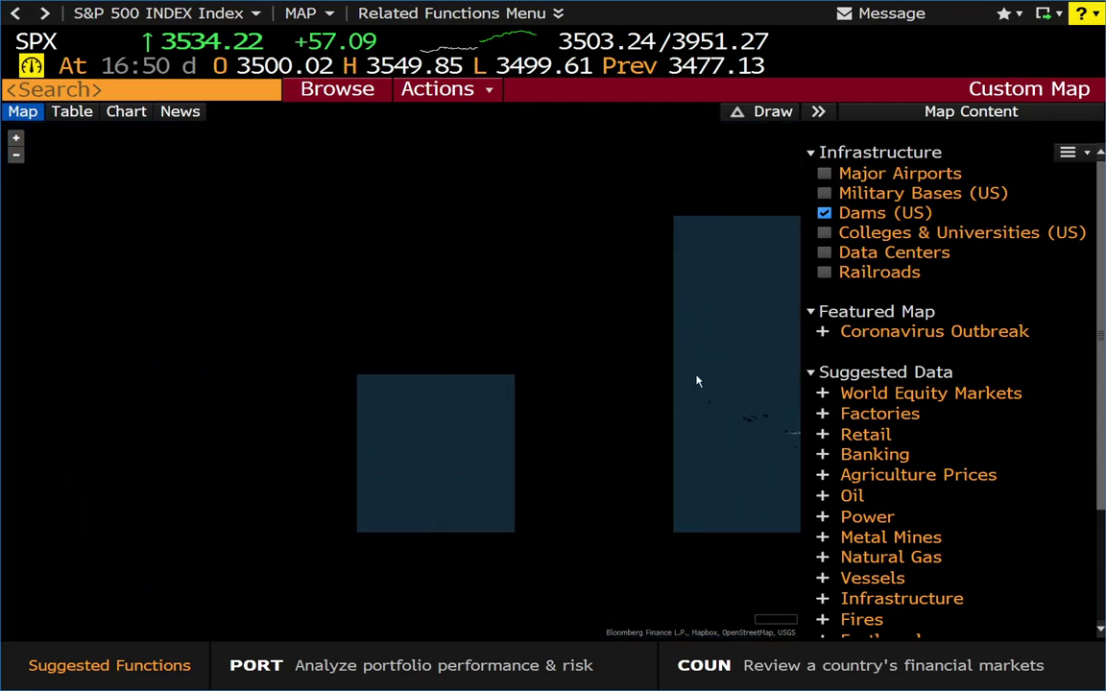
drag(447, 380, 656, 393)
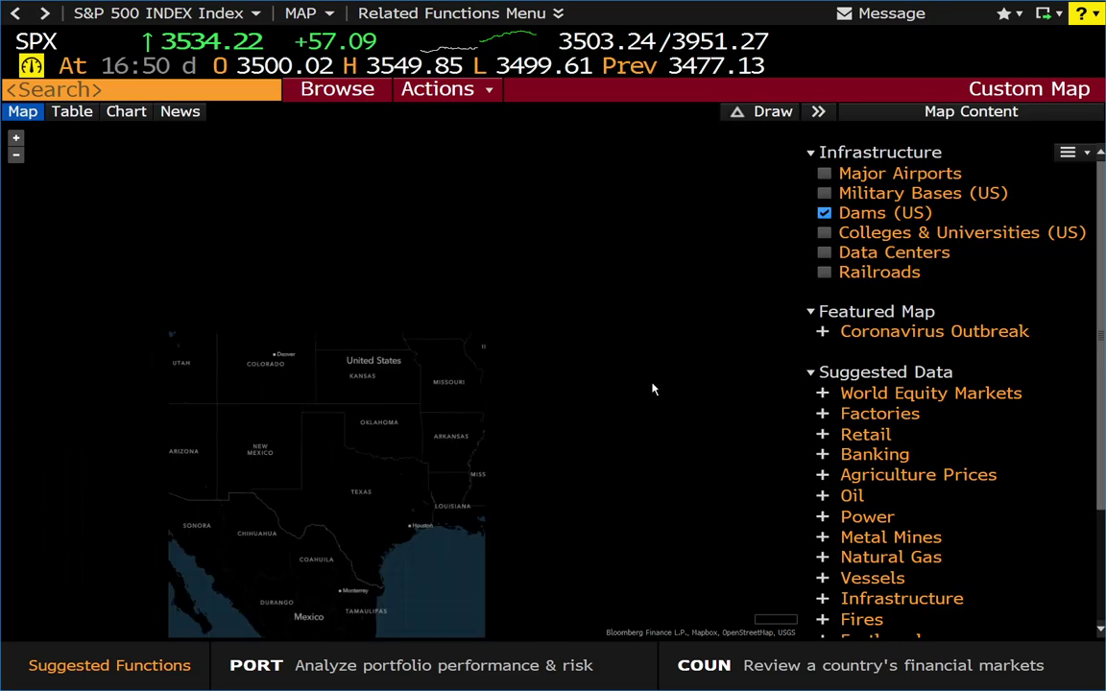
drag(417, 381, 479, 397)
mouse_move(457, 400)
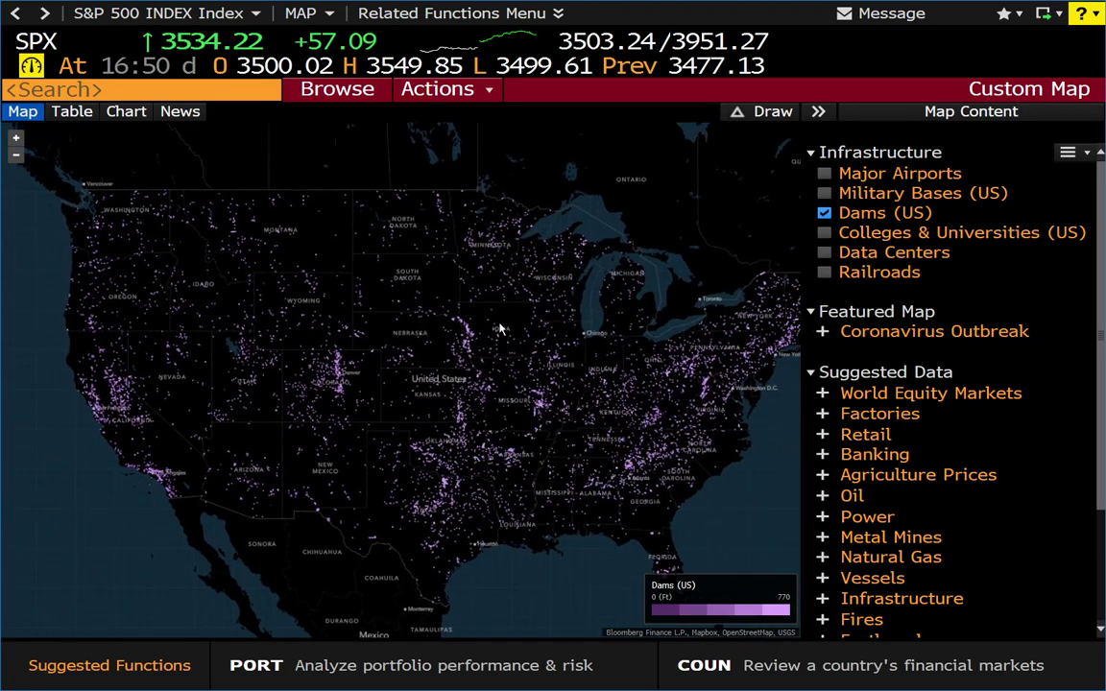
drag(390, 342, 365, 333)
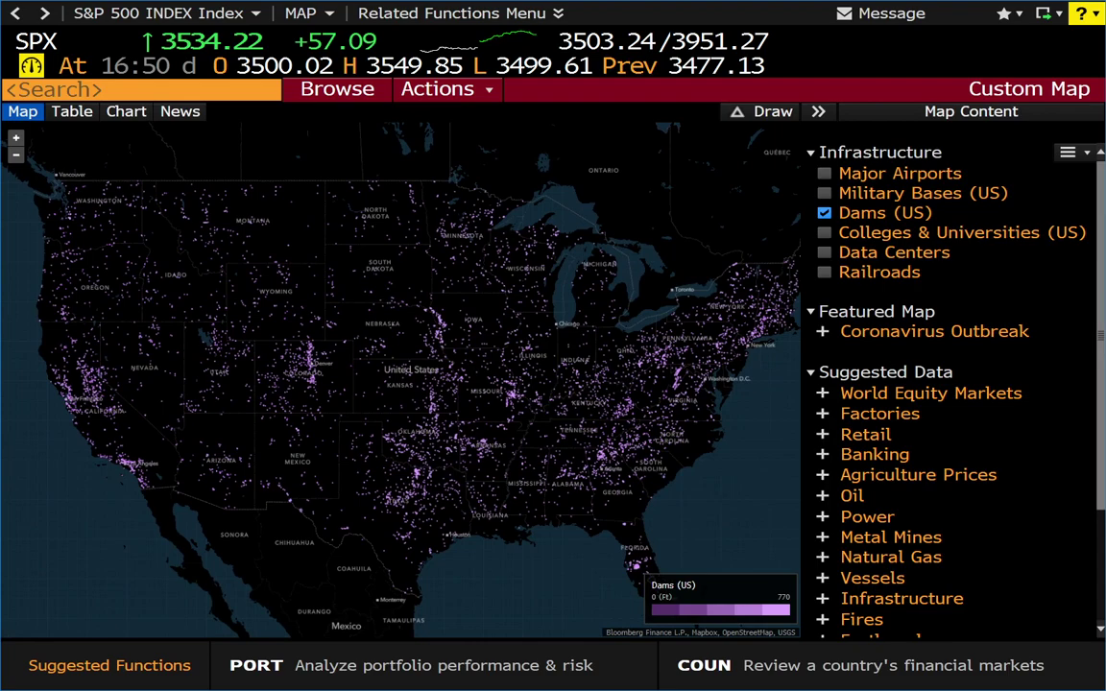
mouse_move(780, 291)
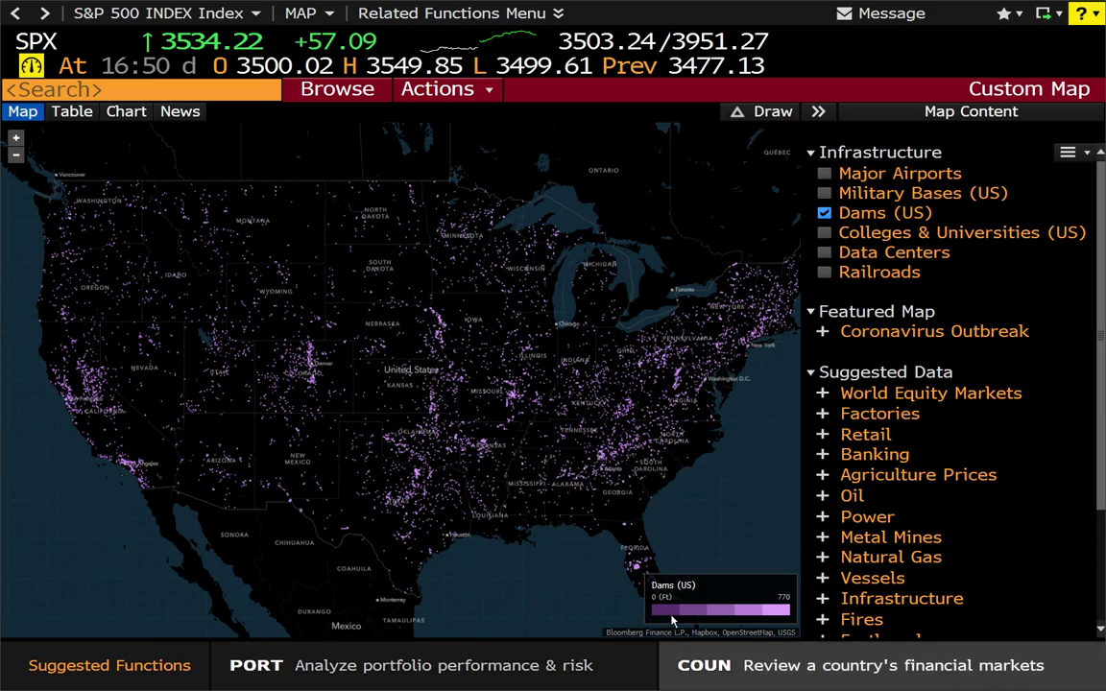
Swap Dams (US) for Military Bases (US), zoom into Nevada, then switch to Major Airports.
click(824, 213)
click(823, 193)
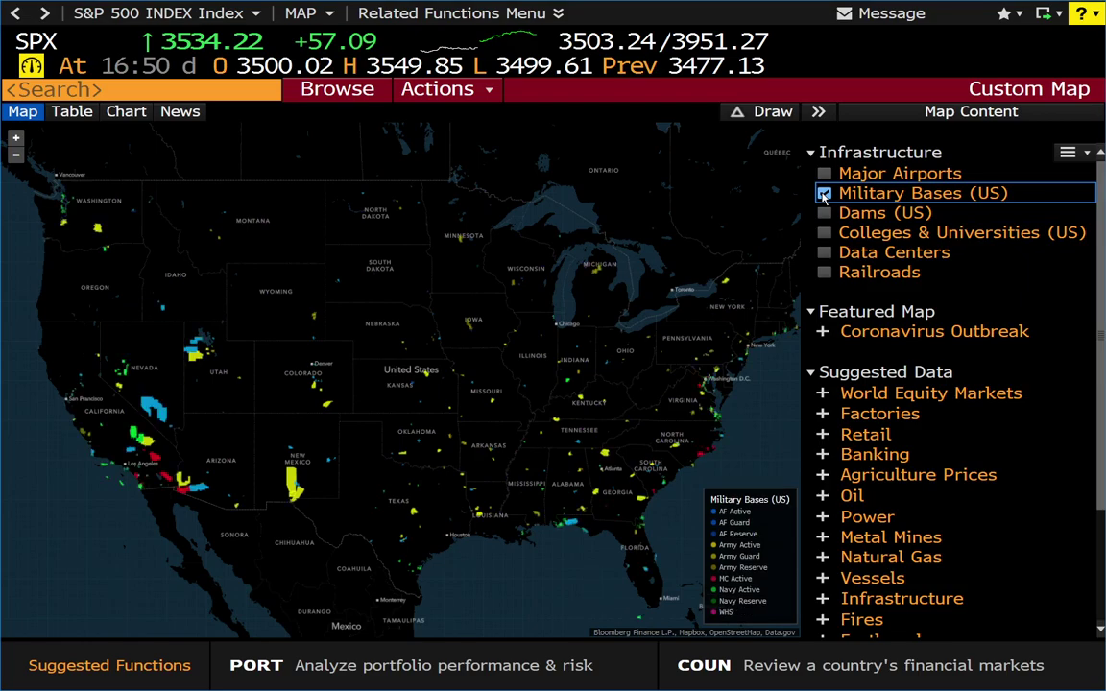
mouse_move(156, 408)
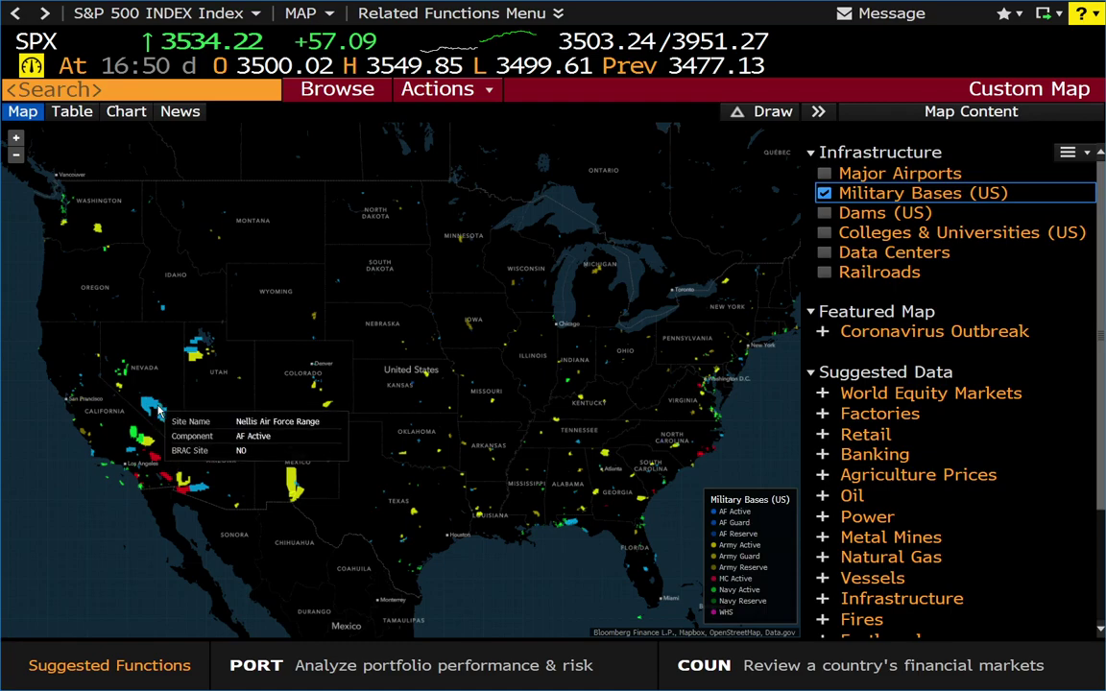
drag(156, 408, 237, 352)
scroll(237, 352, up, 3)
mouse_move(247, 344)
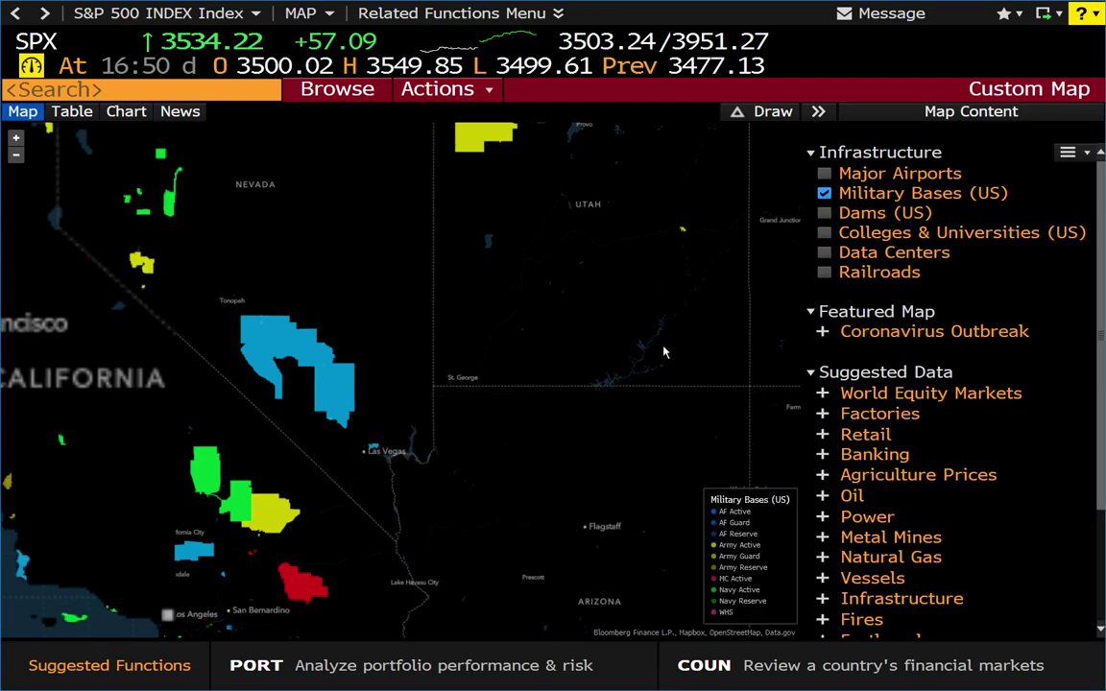
click(824, 174)
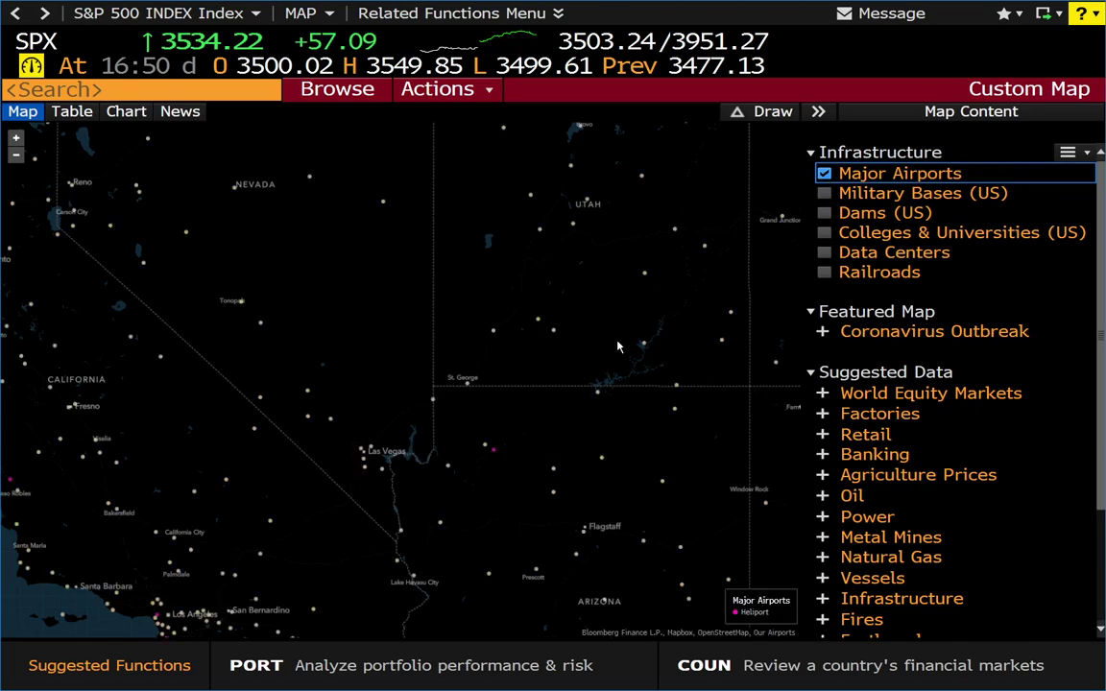
drag(573, 322, 576, 311)
Replace Infrastructure with the Wildfires layer and inspect a hotspot near Mammoth Lakes, California.
click(823, 174)
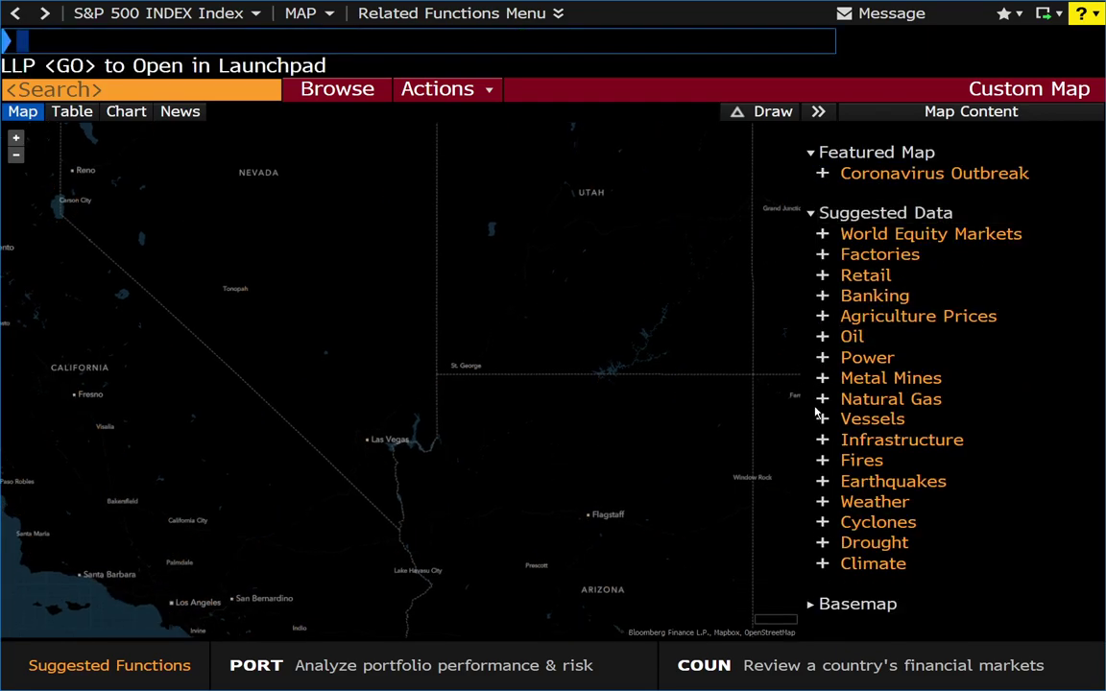
click(824, 462)
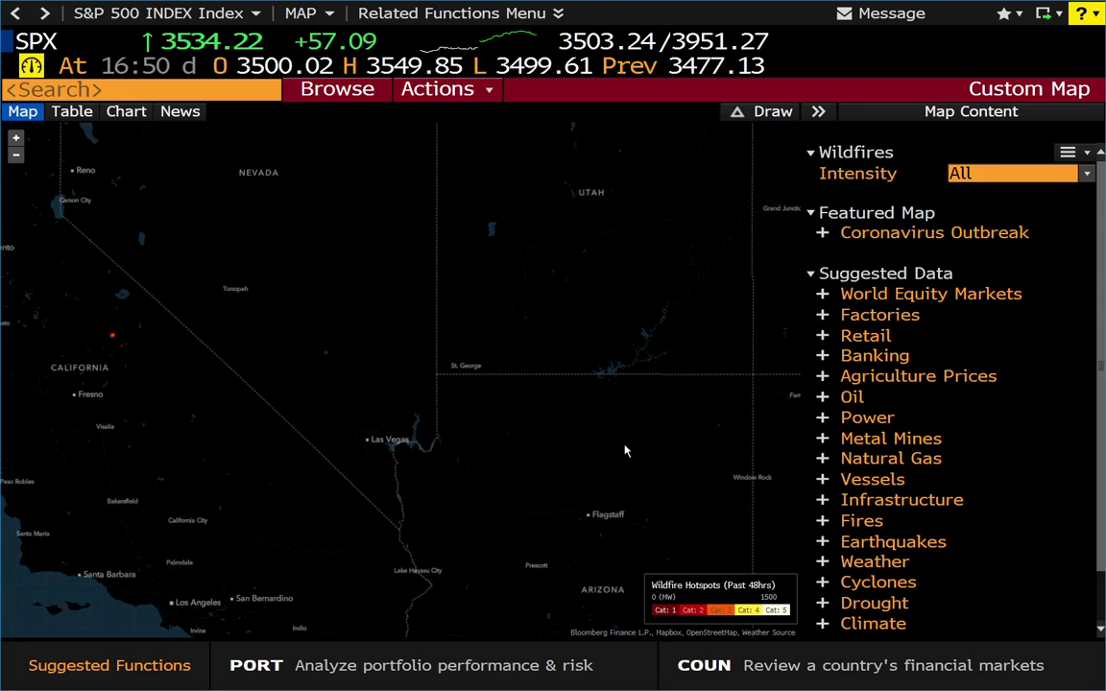
drag(391, 252, 446, 221)
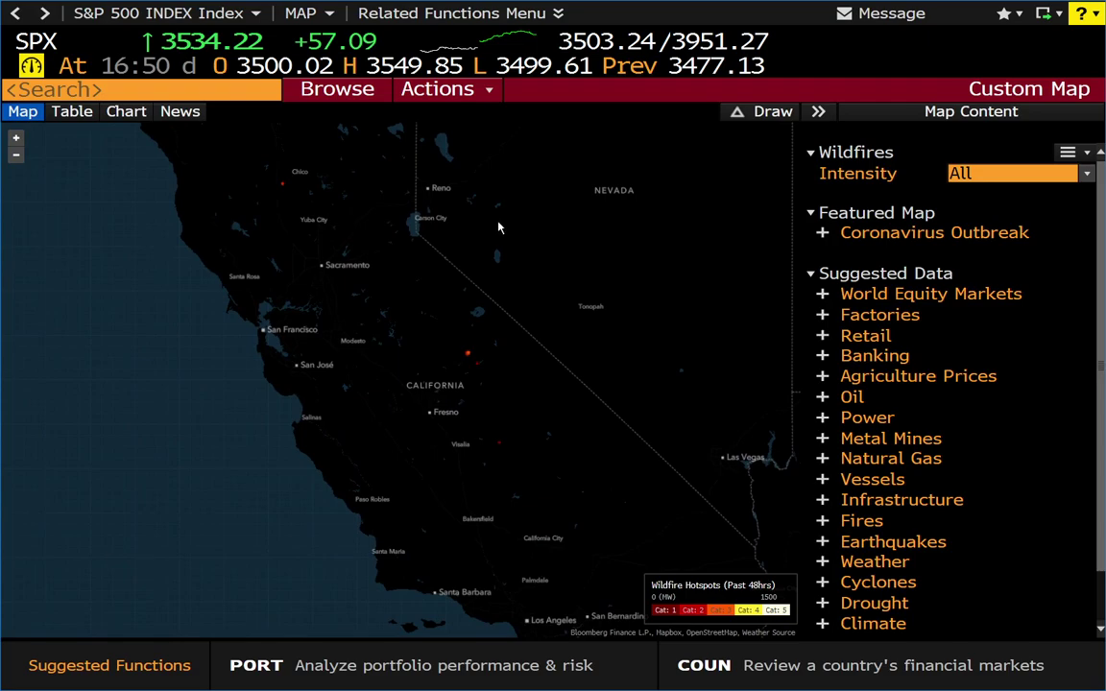
scroll(468, 359, up, 5)
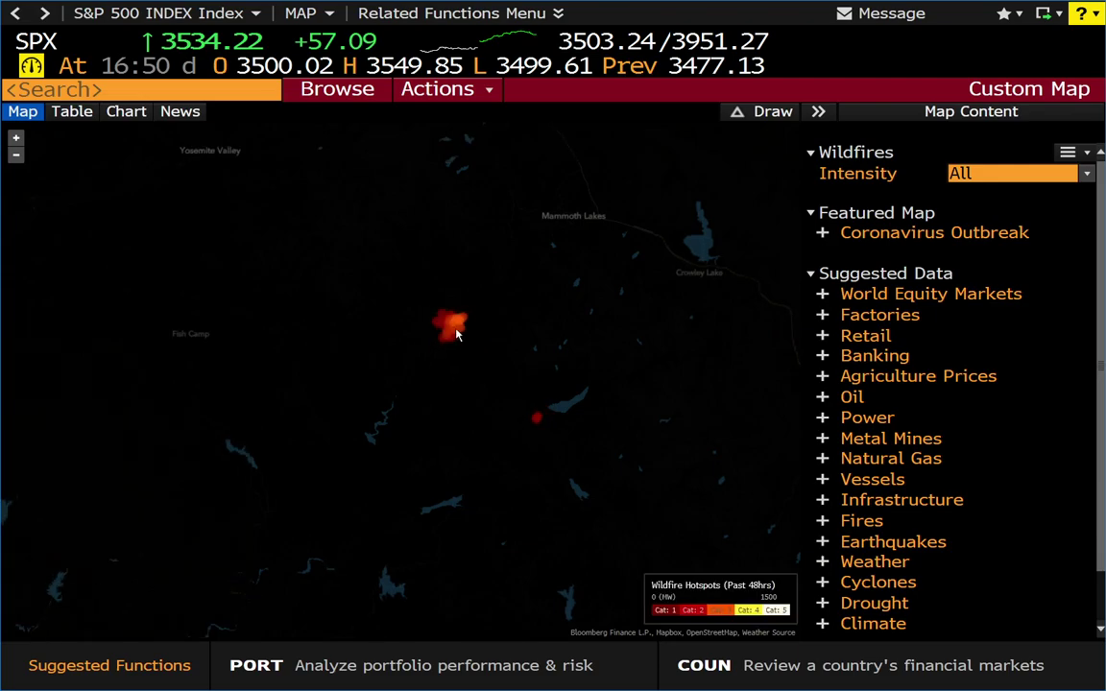
mouse_move(453, 330)
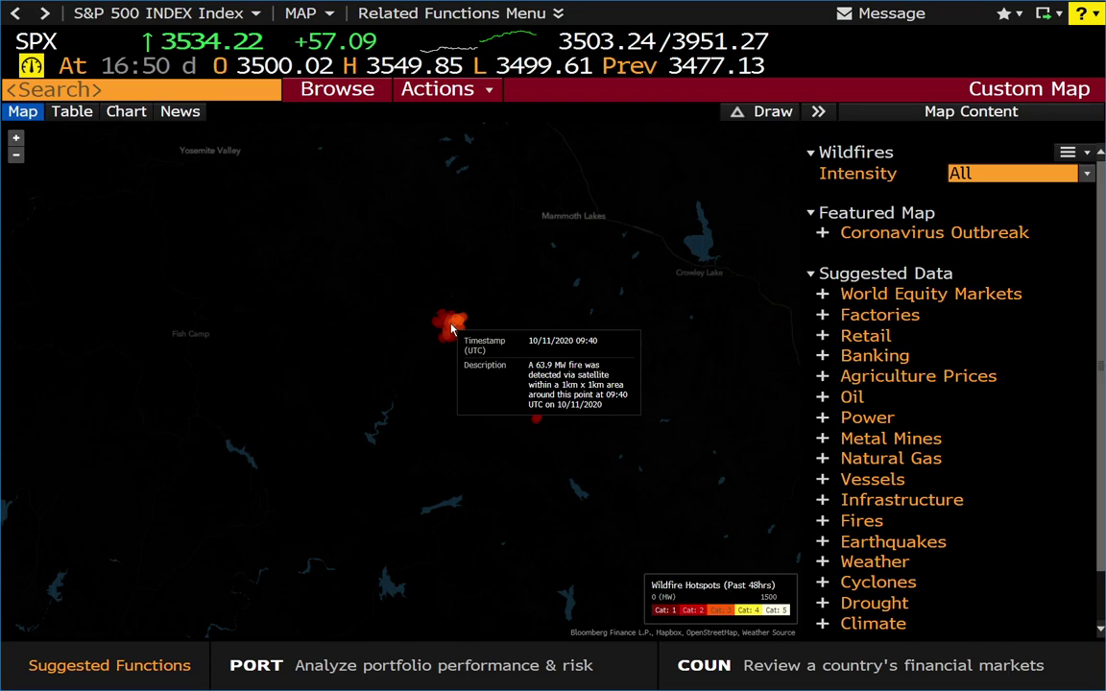
Zoom out, open the Intensity category list, then the Wildfires layer's options.
scroll(451, 326, down, 2)
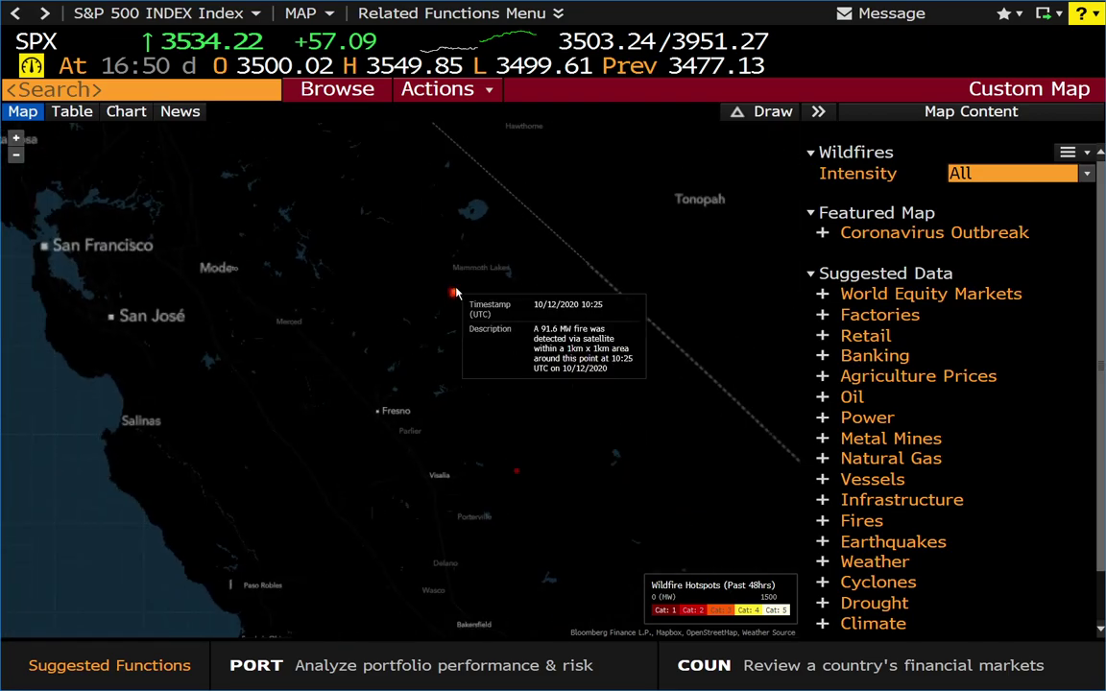
scroll(455, 293, down, 1)
click(1013, 173)
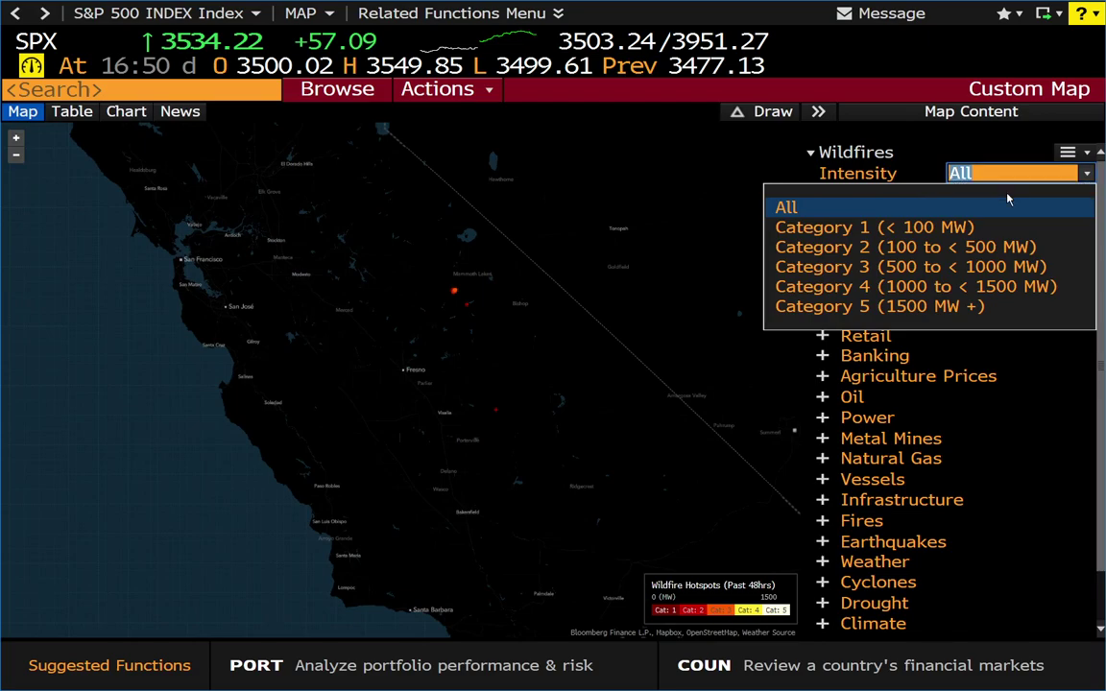
click(1069, 155)
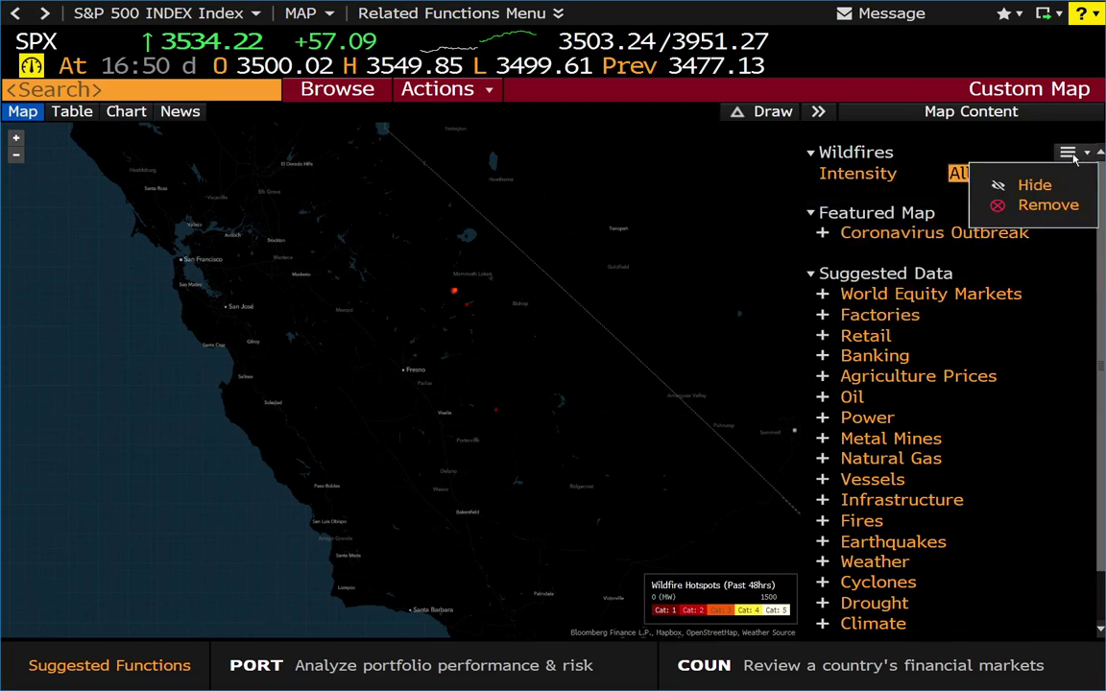
Swap the Wildfires layer for Earthquakes and inspect Southern California and the southwestern states.
click(1037, 202)
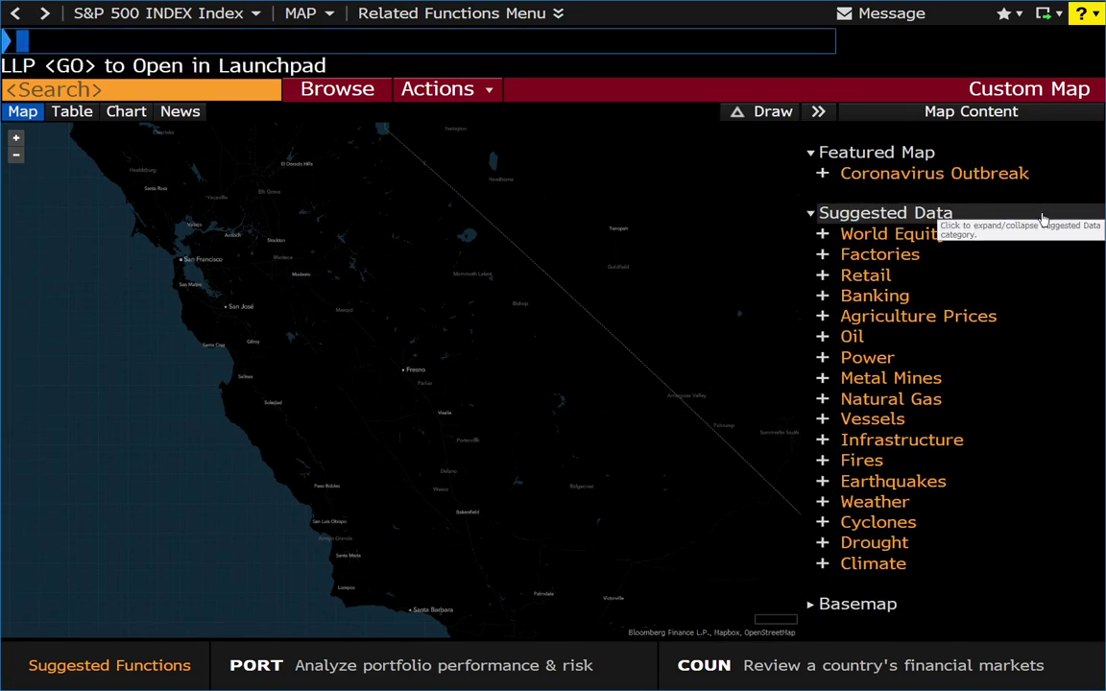
click(823, 482)
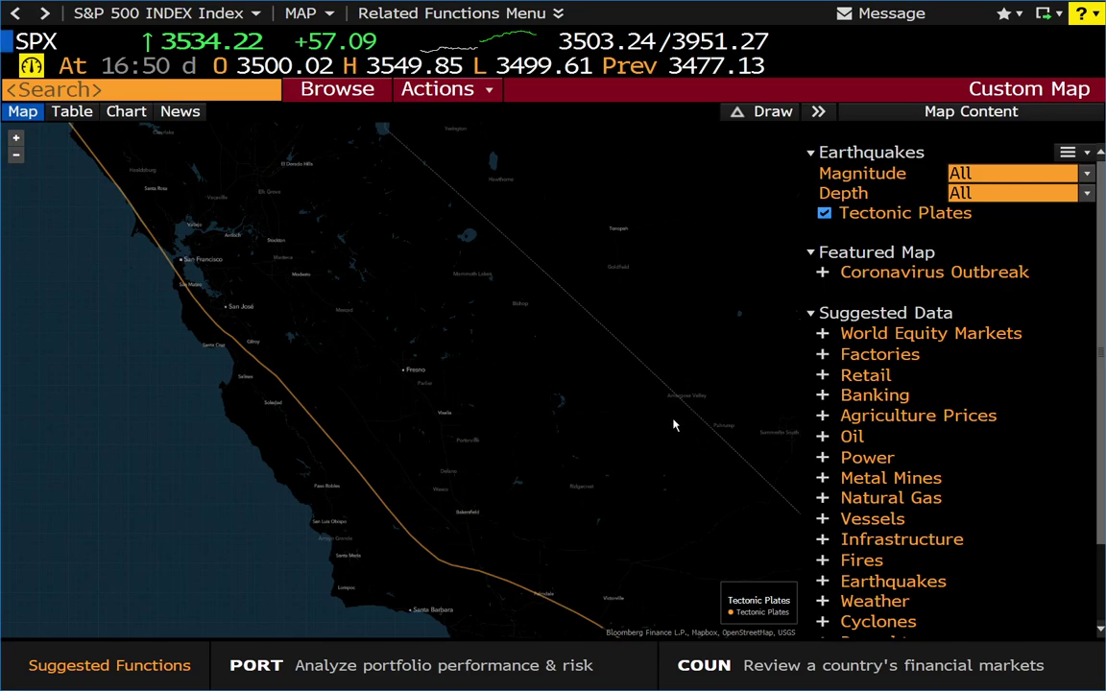
drag(625, 380, 540, 286)
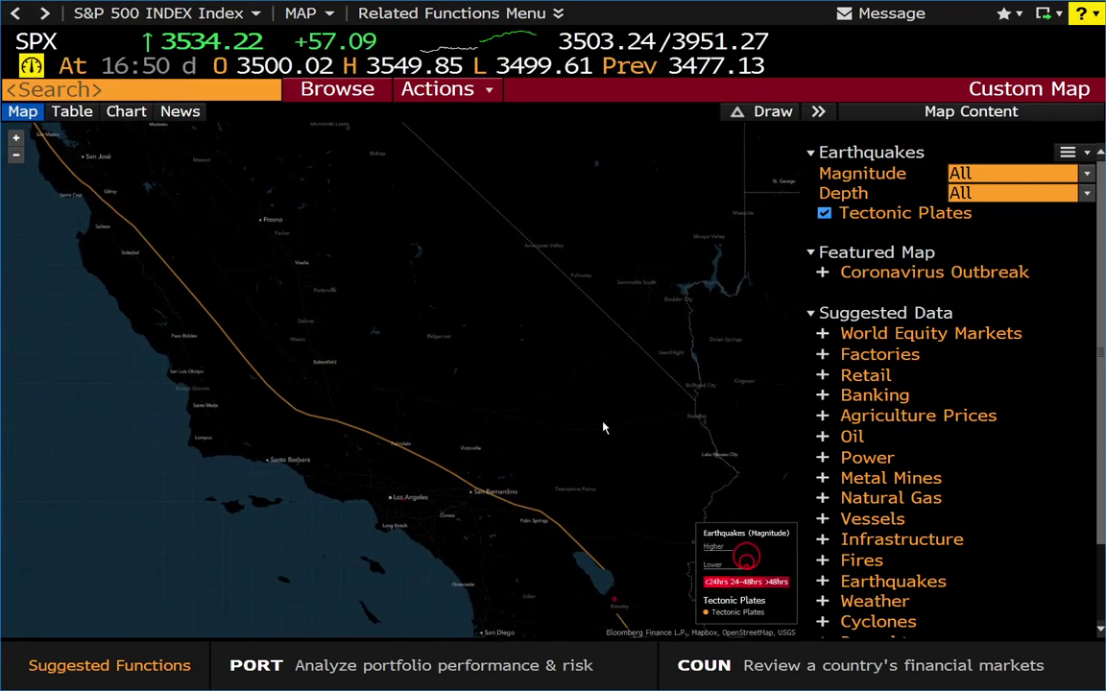
drag(543, 386, 530, 286)
mouse_move(540, 451)
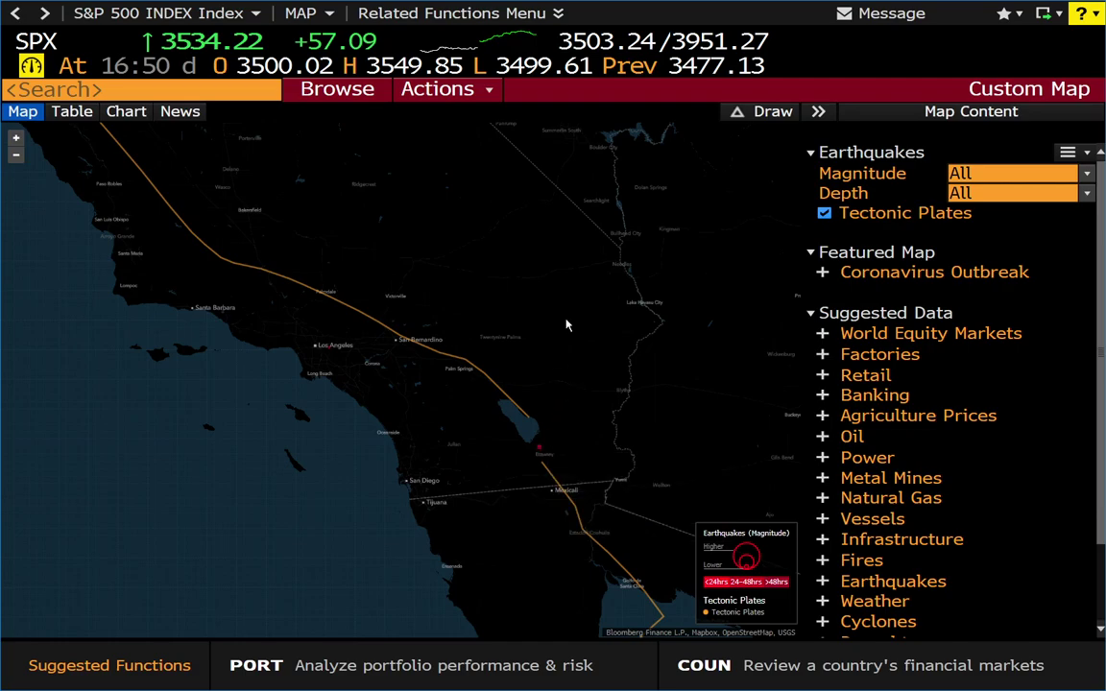
scroll(562, 312, down, 3)
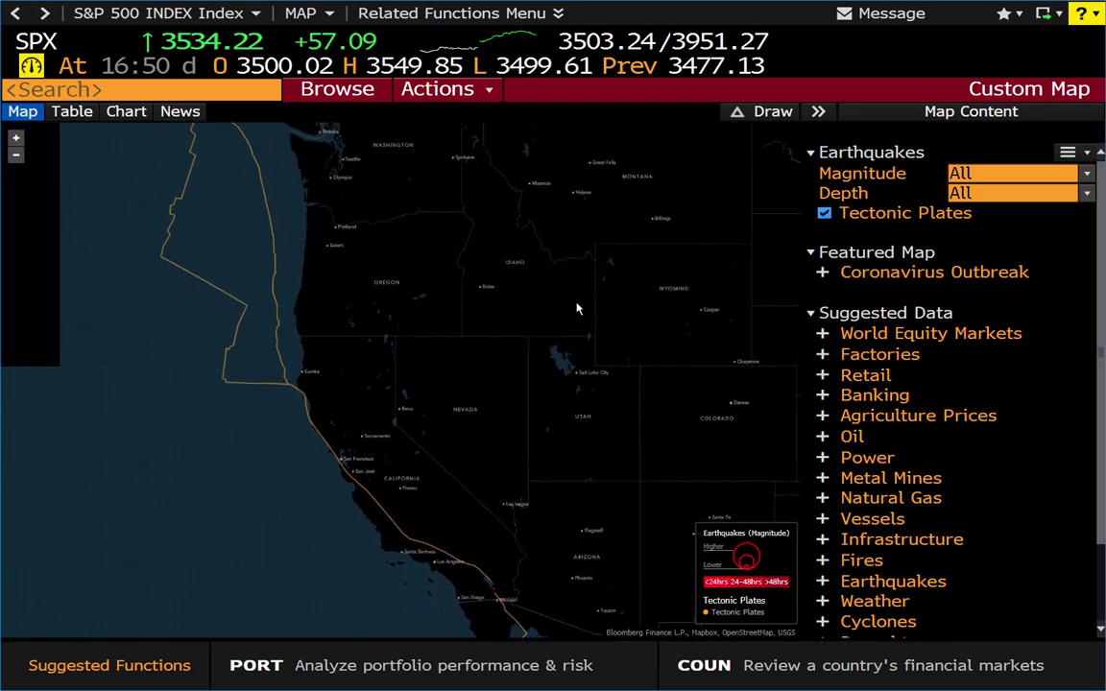
drag(587, 295, 587, 252)
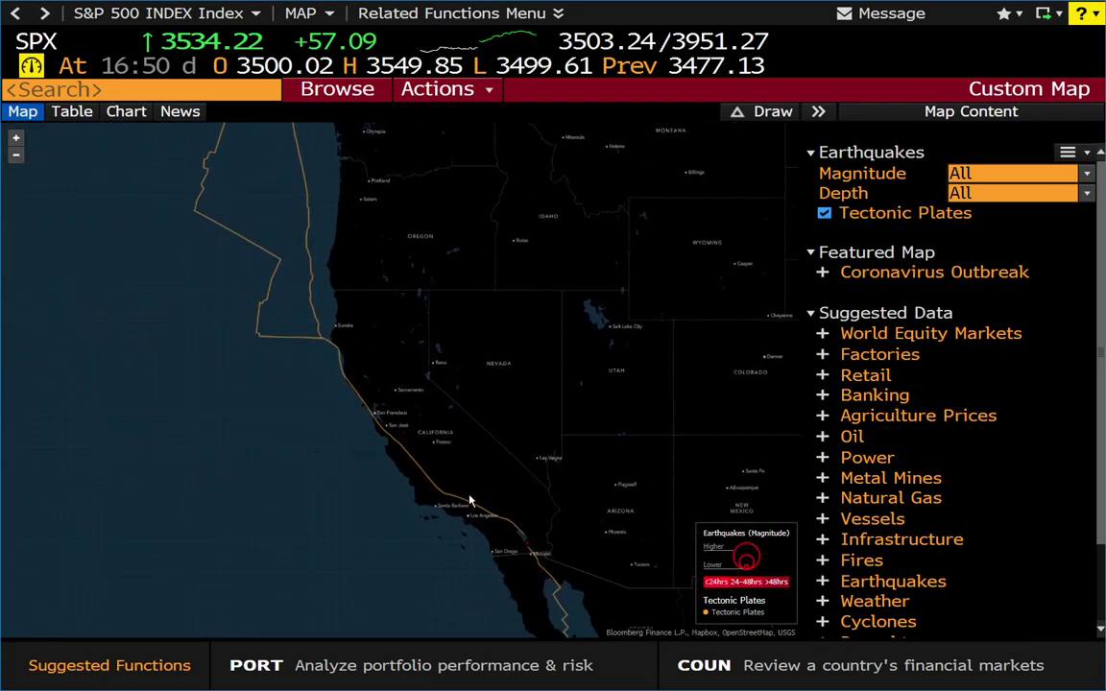
scroll(576, 381, down, 5)
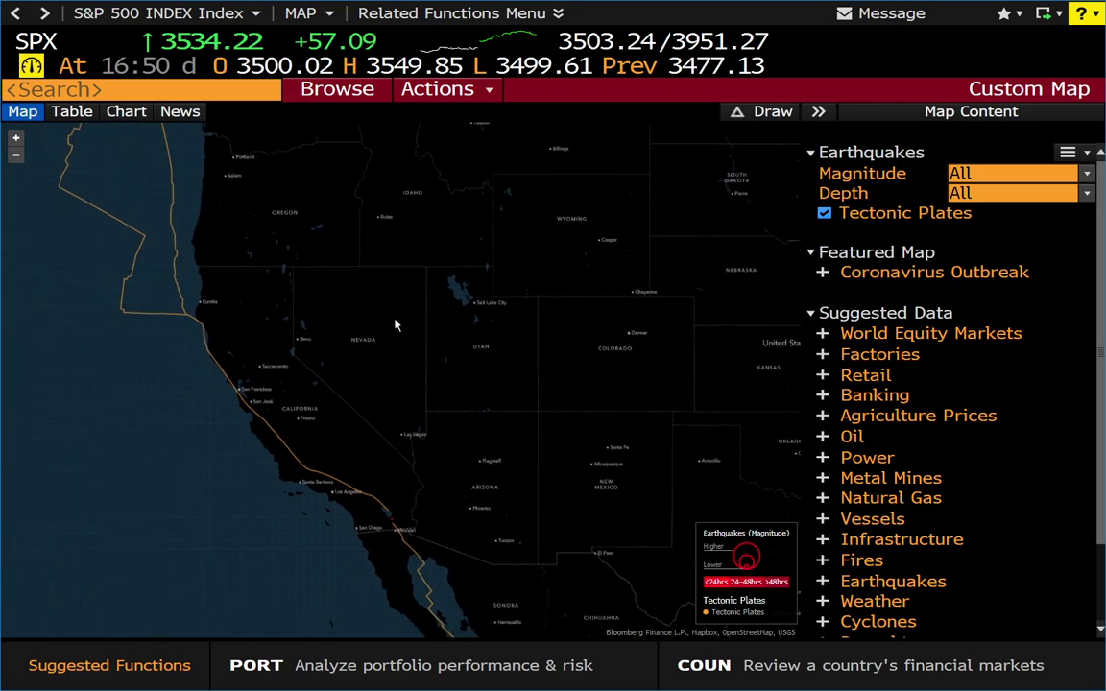
drag(524, 342, 337, 381)
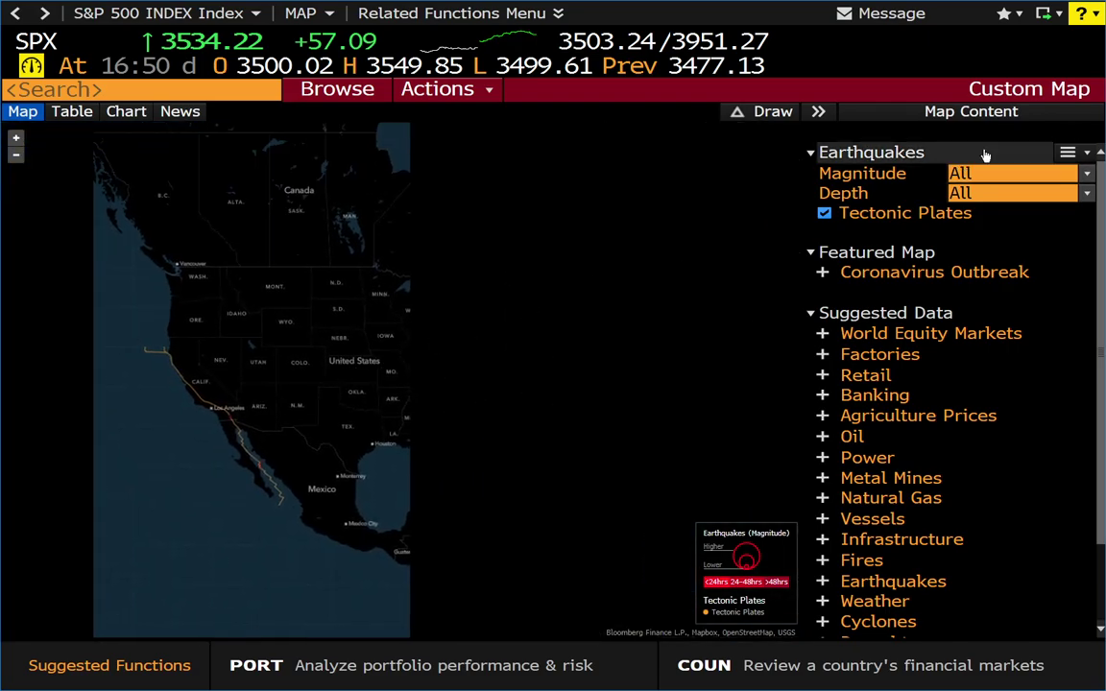
Remove the Earthquakes layer and add the Weather layer to the map.
click(1084, 152)
click(1048, 205)
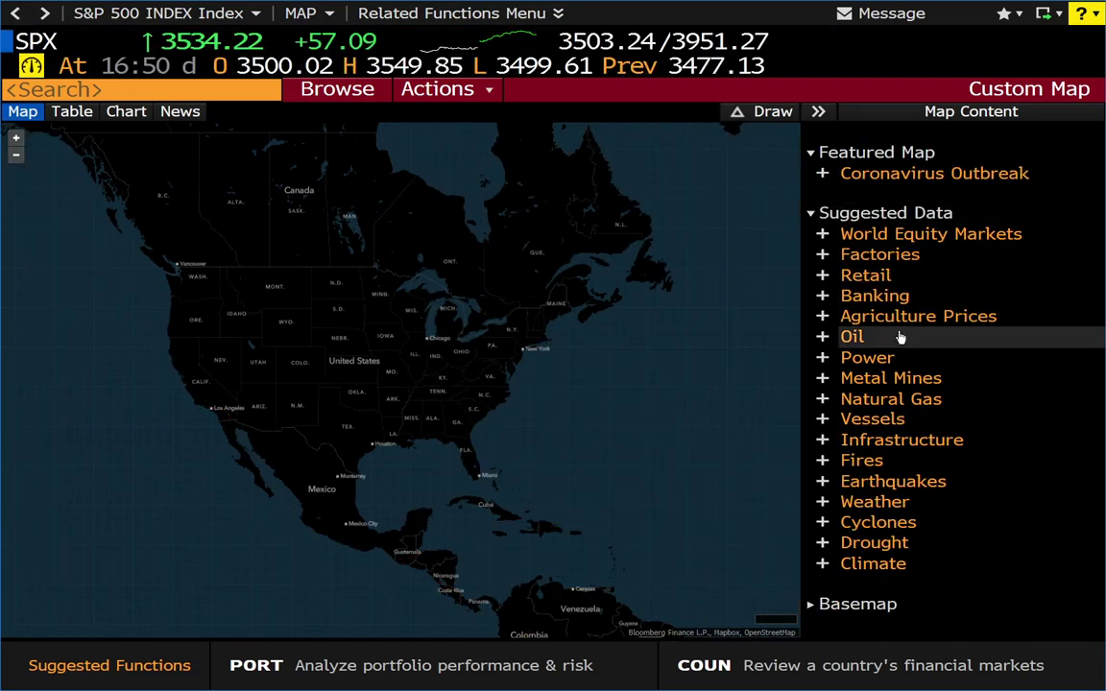
click(822, 503)
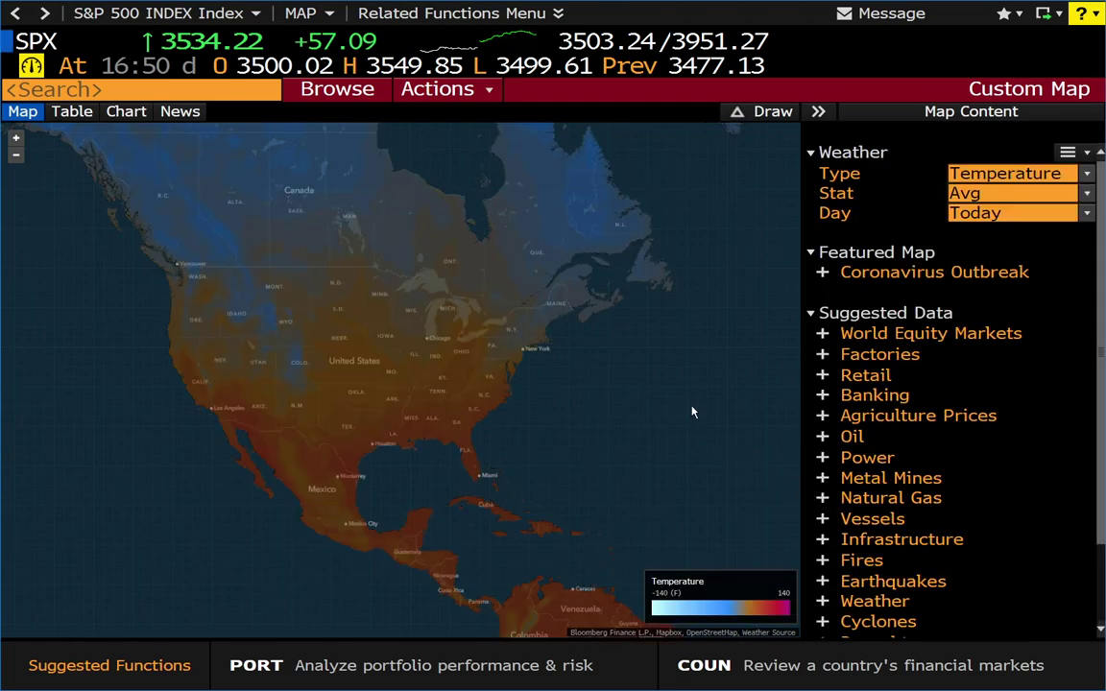
Pan the temperature map across Europe, the Middle East and India, then back to North America.
drag(636, 384, 350, 361)
drag(670, 385, 180, 295)
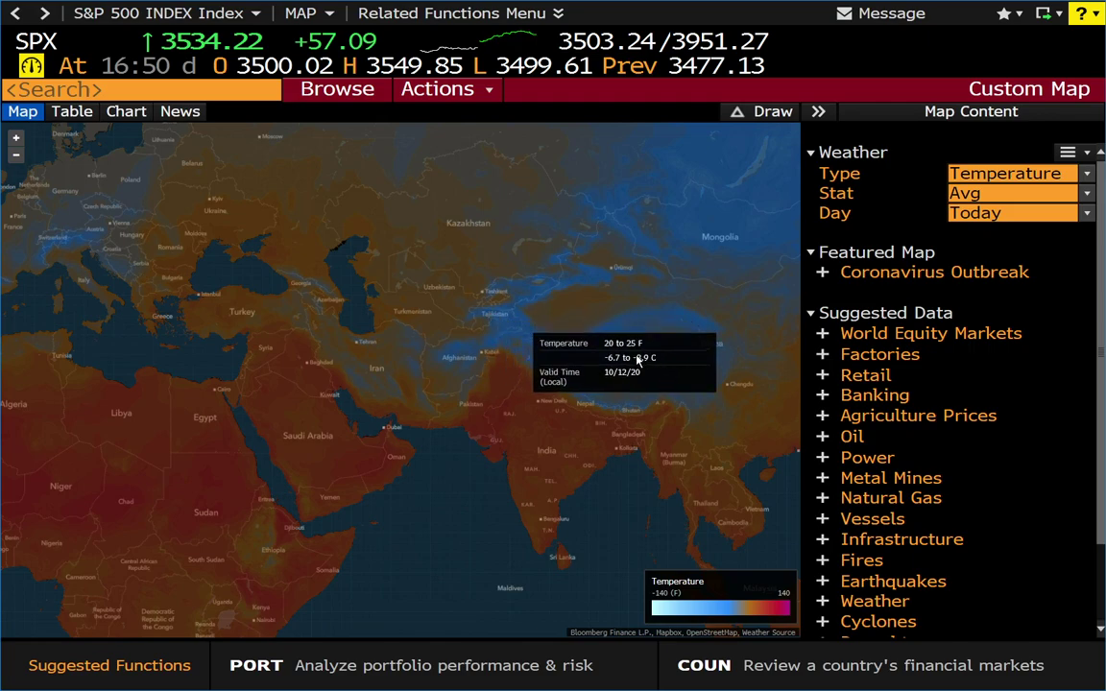
drag(395, 387, 423, 388)
drag(328, 378, 728, 540)
drag(375, 410, 615, 420)
drag(443, 363, 779, 449)
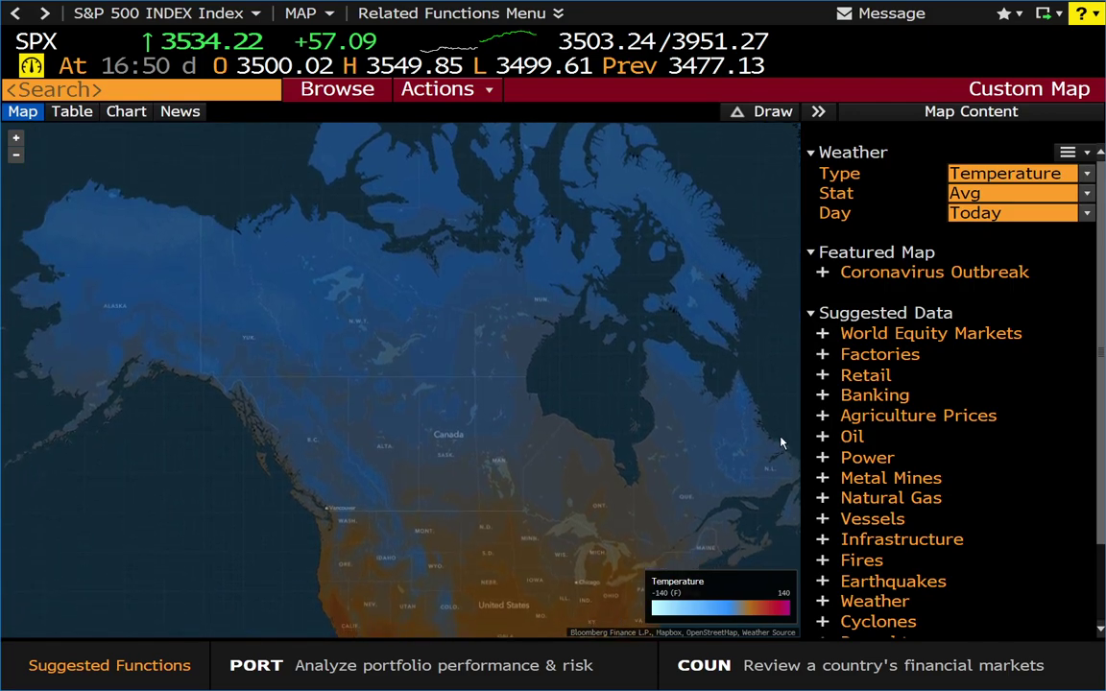
drag(781, 448, 735, 414)
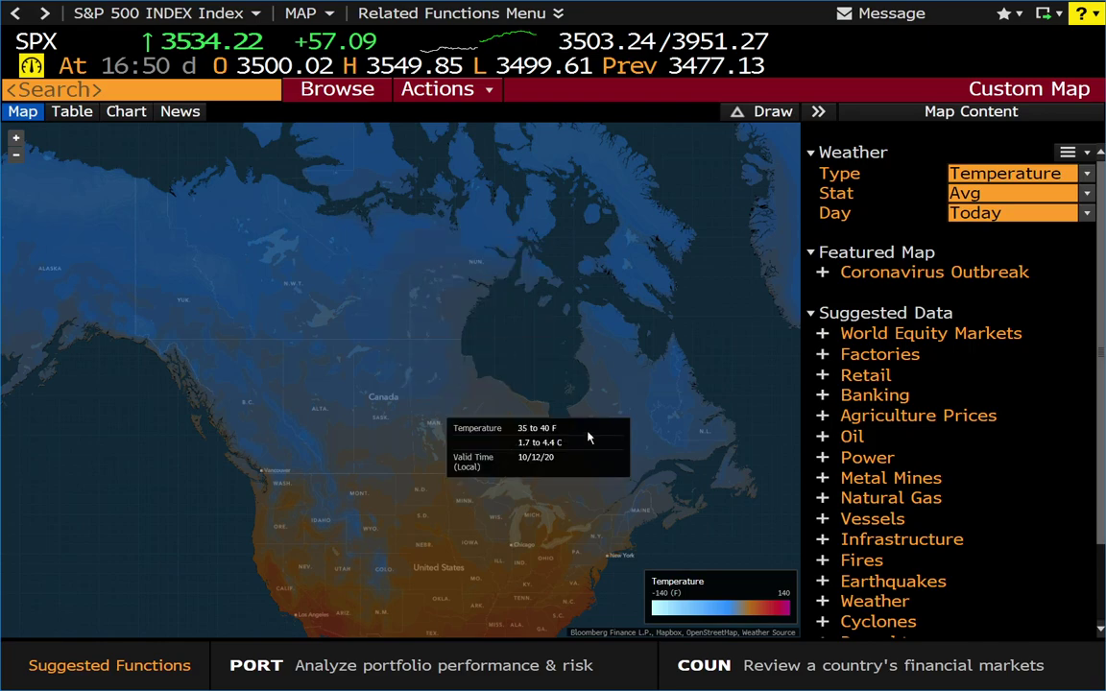
Switch the Weather Type to Cloud Cover, then to Rainfall.
click(1008, 172)
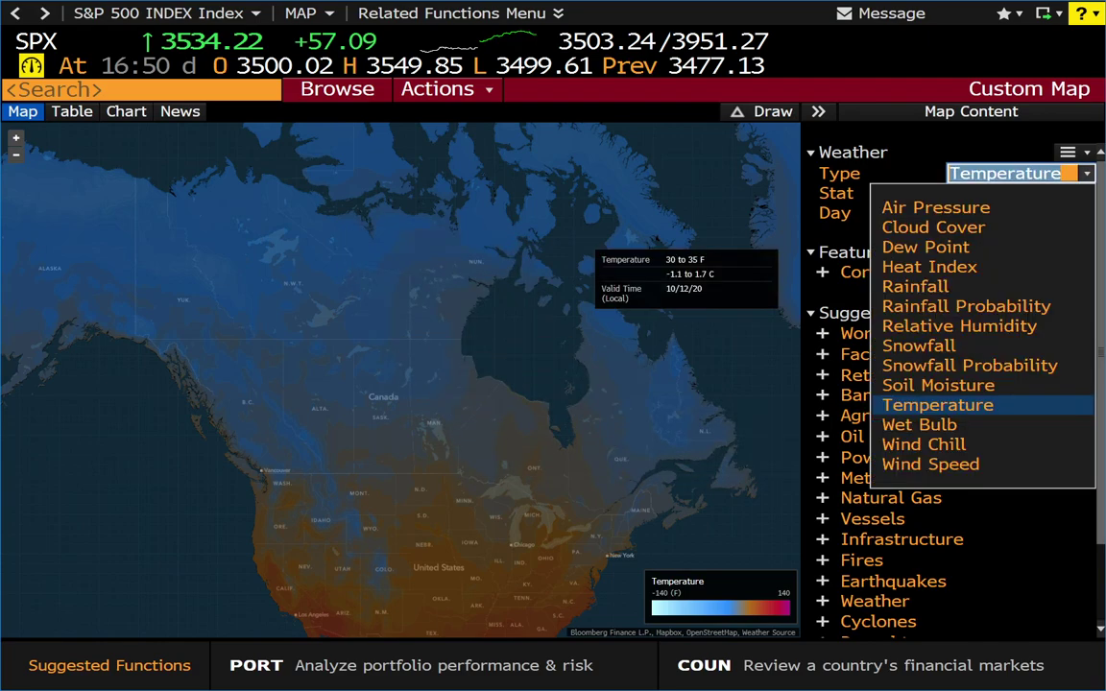
click(643, 291)
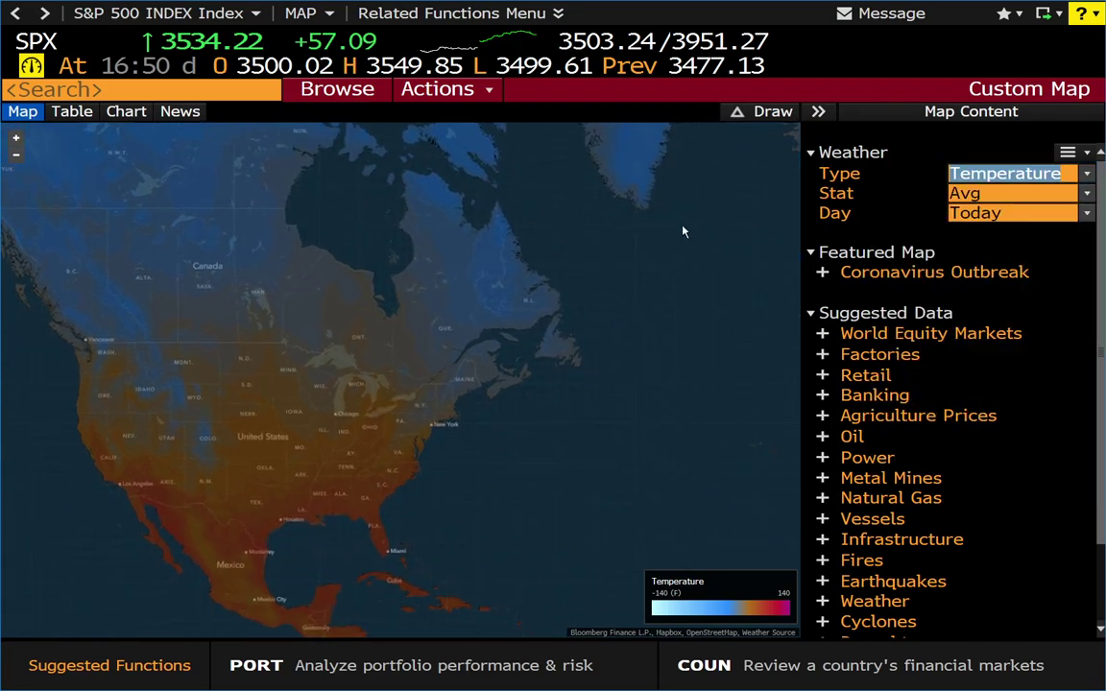
click(1007, 173)
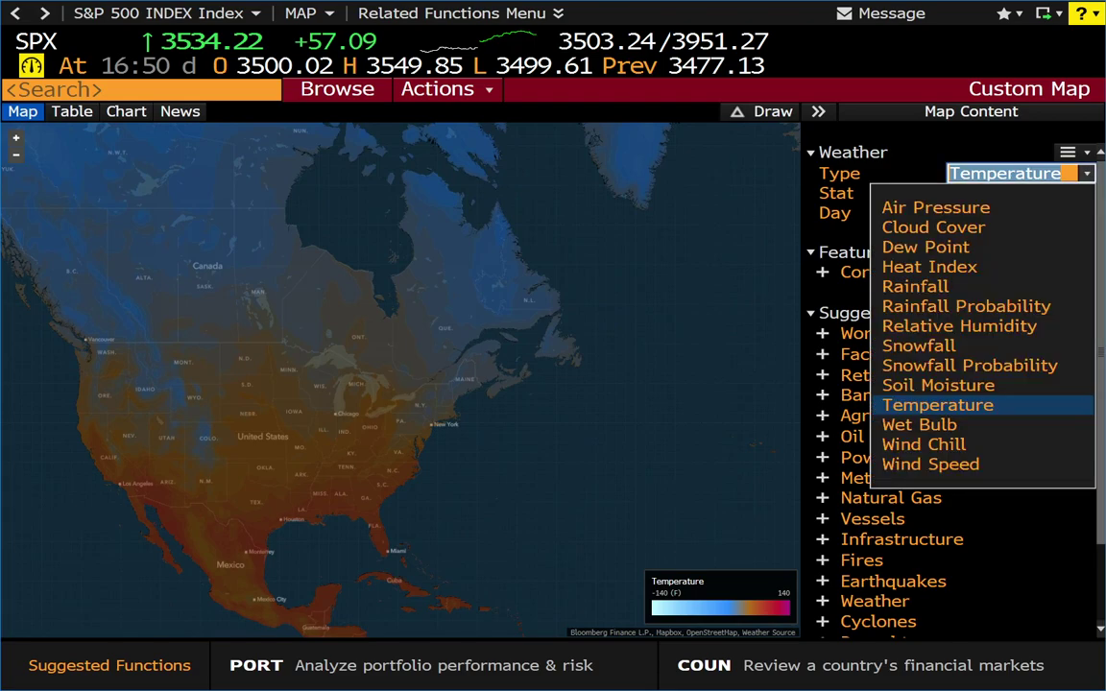
click(943, 231)
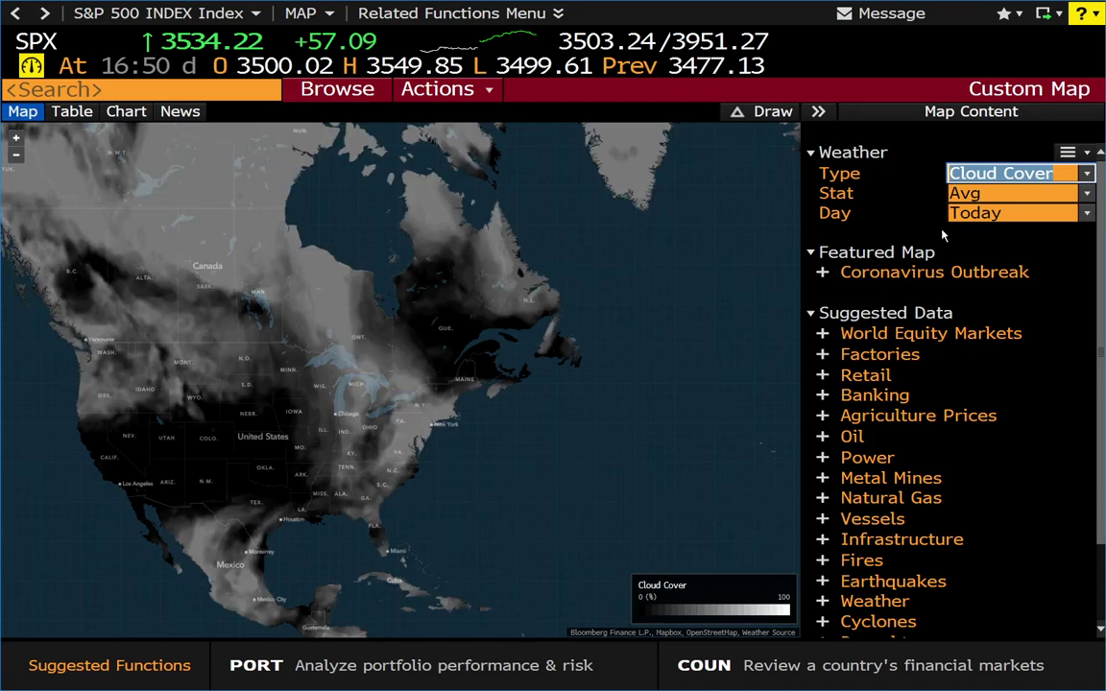
click(1001, 173)
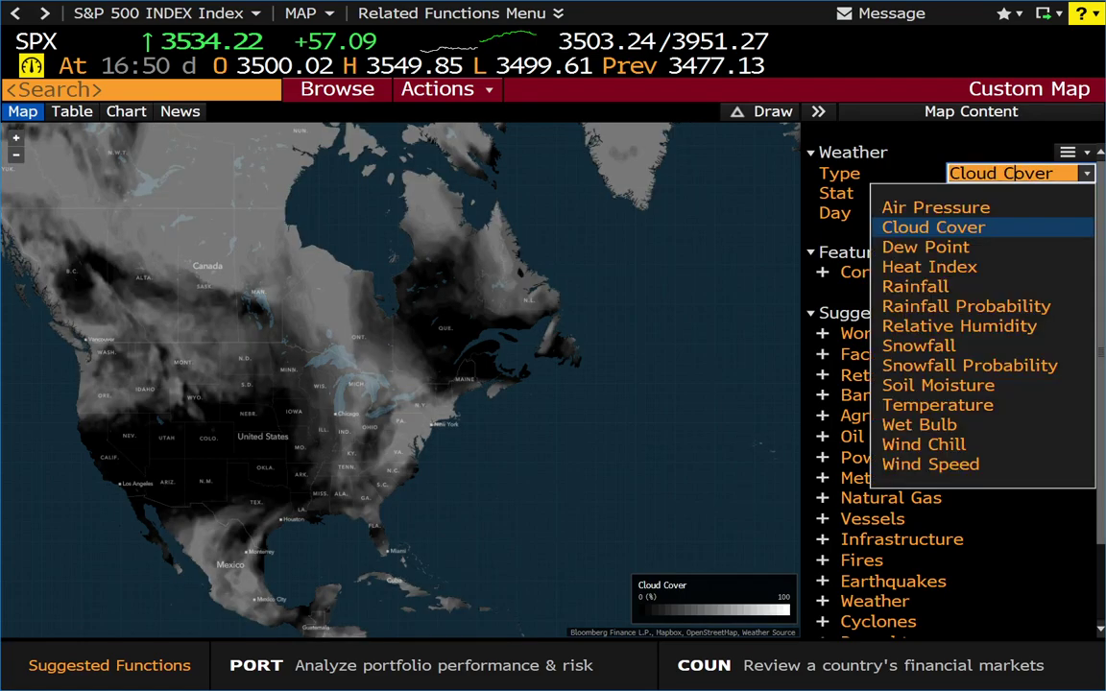
click(936, 286)
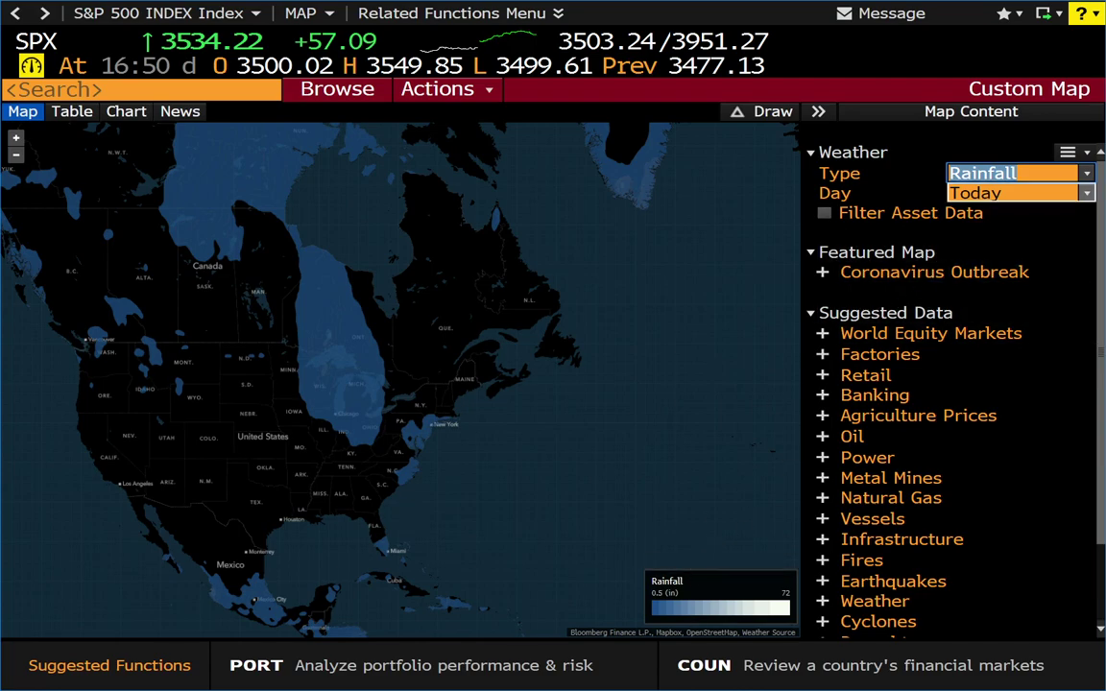
Switch the Weather Type to Soil Moisture, then to Wind Speed.
click(1010, 173)
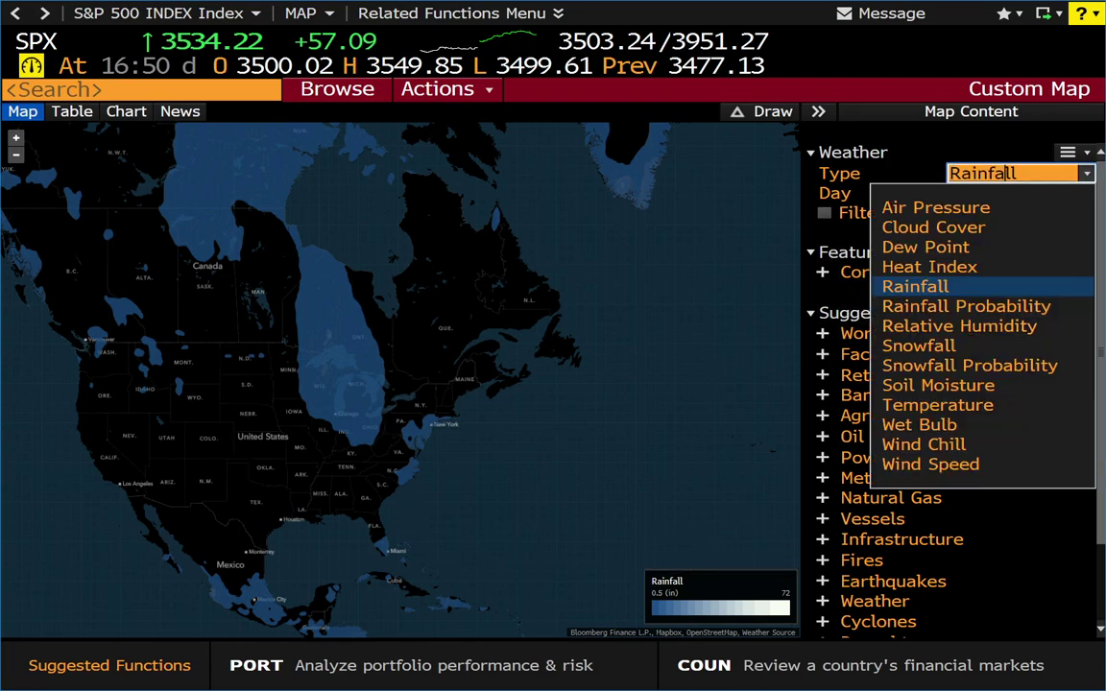
click(981, 386)
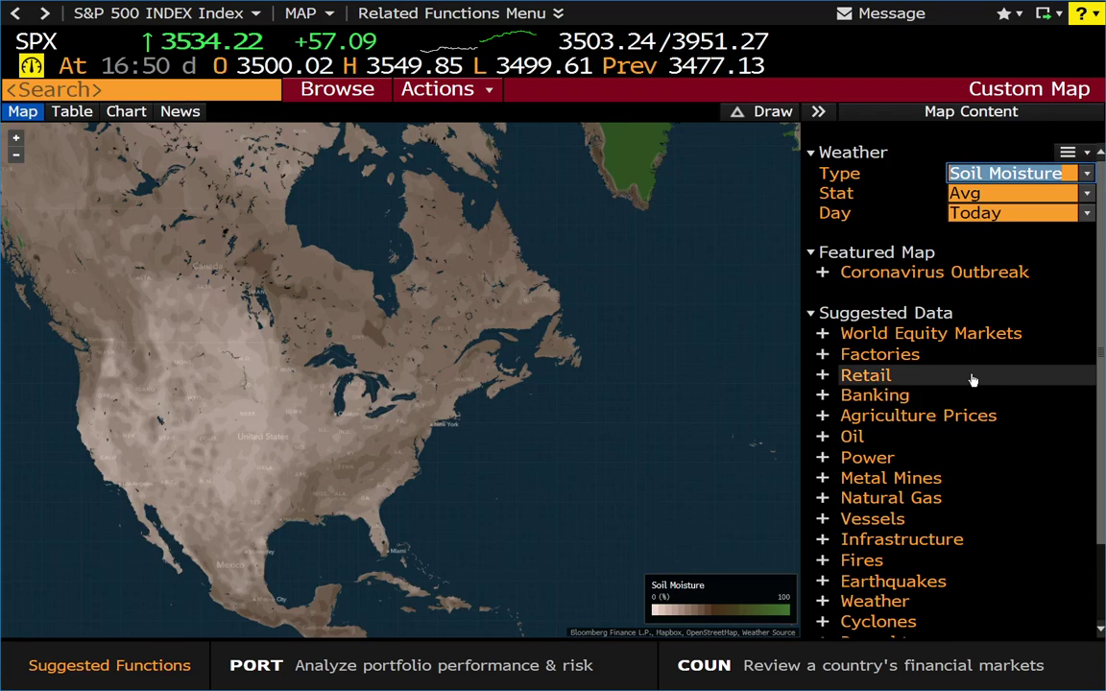
click(1024, 174)
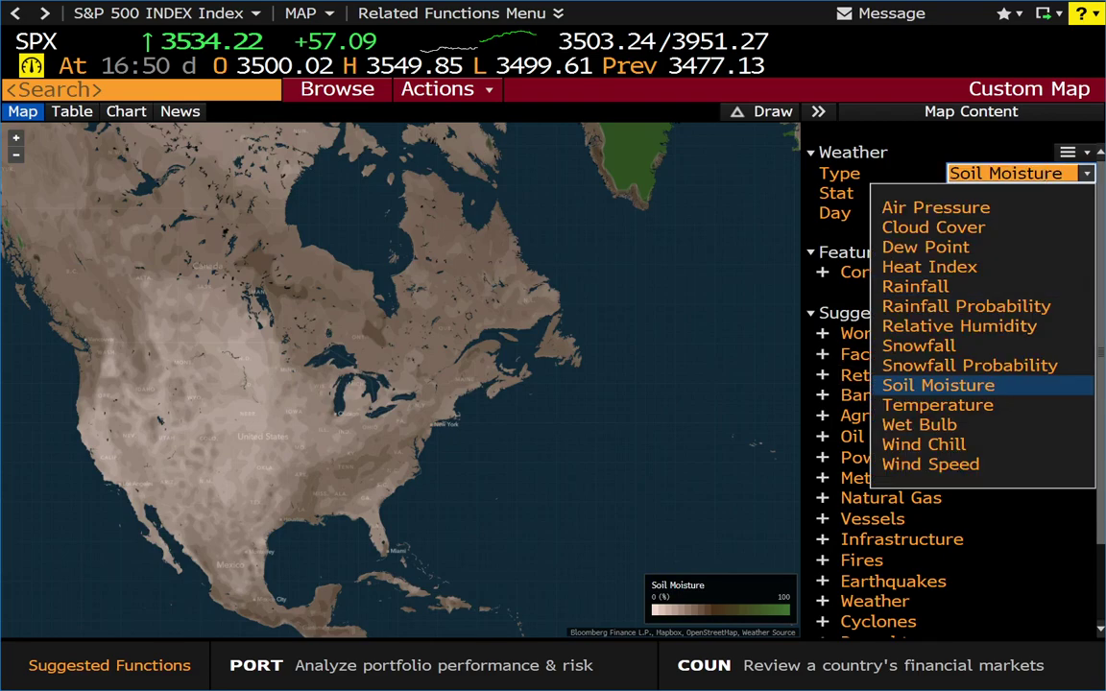
click(924, 465)
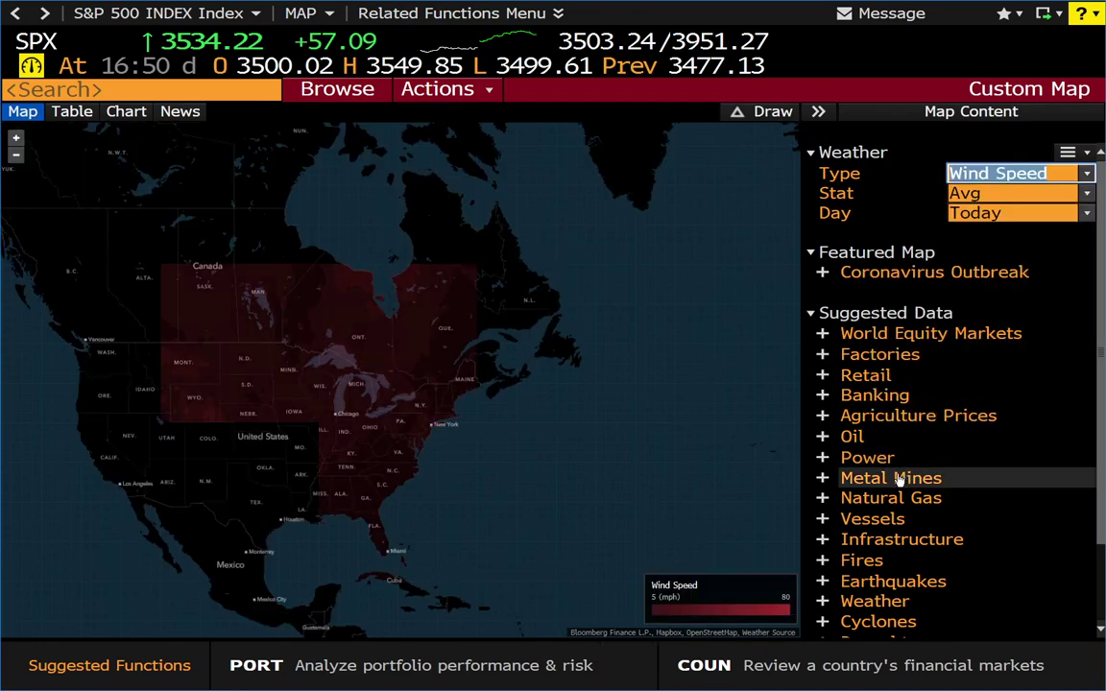
Pan the wind speed map over South America, Africa and Europe, then back to North America.
drag(542, 482, 523, 222)
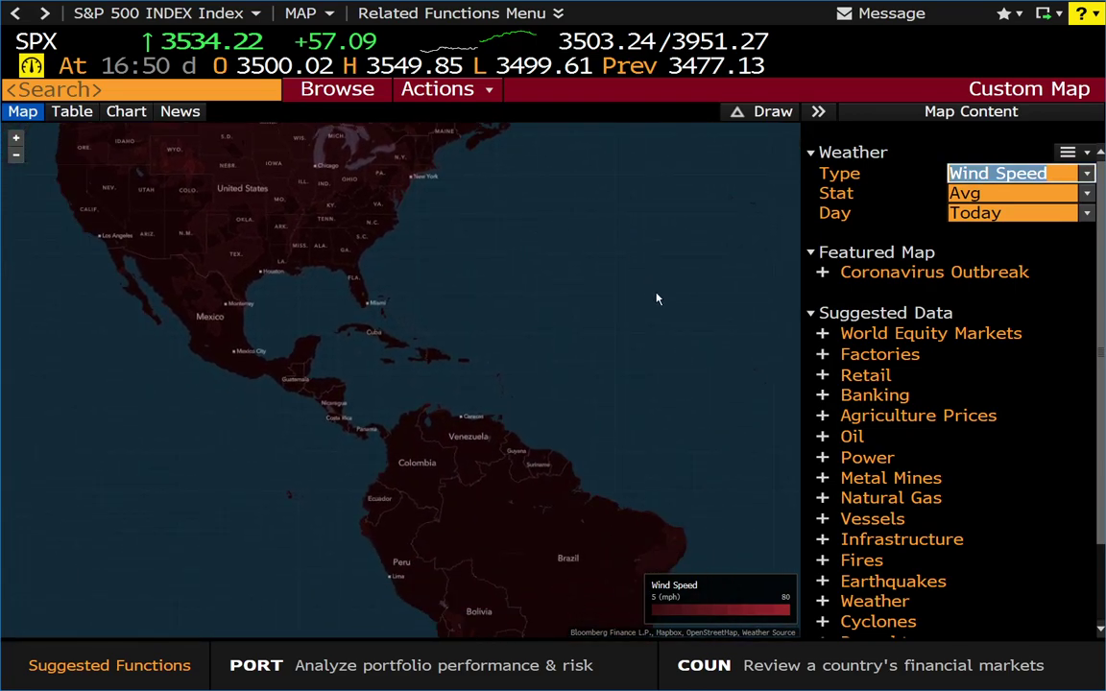
drag(657, 298, 328, 325)
drag(454, 261, 329, 275)
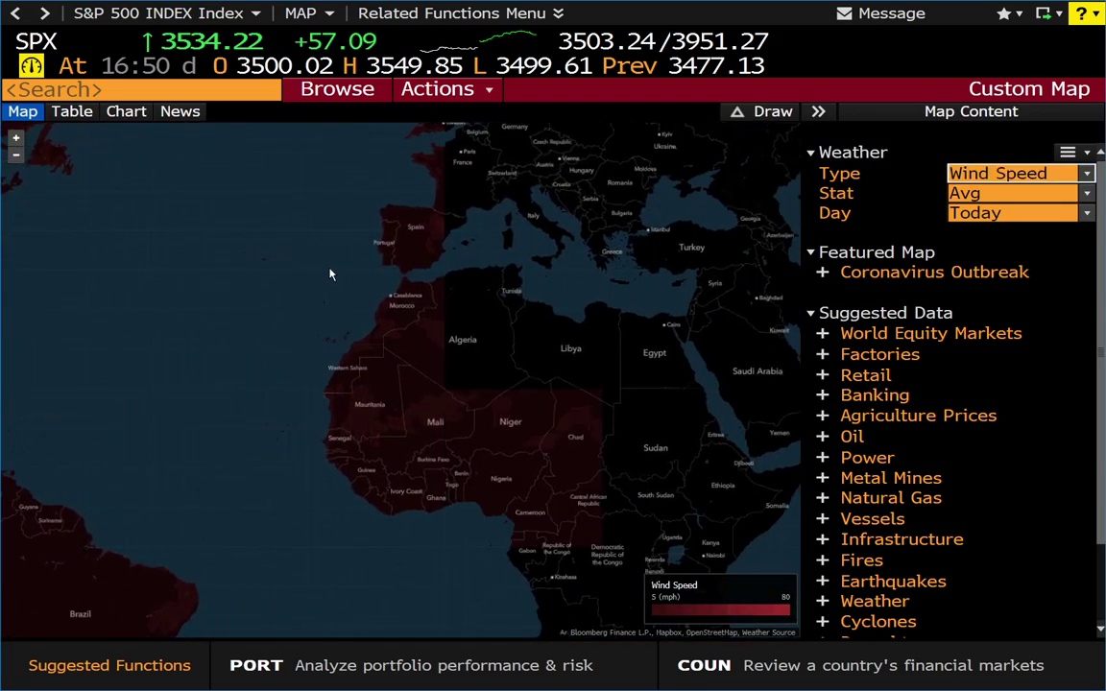
drag(355, 199, 482, 351)
drag(371, 387, 498, 370)
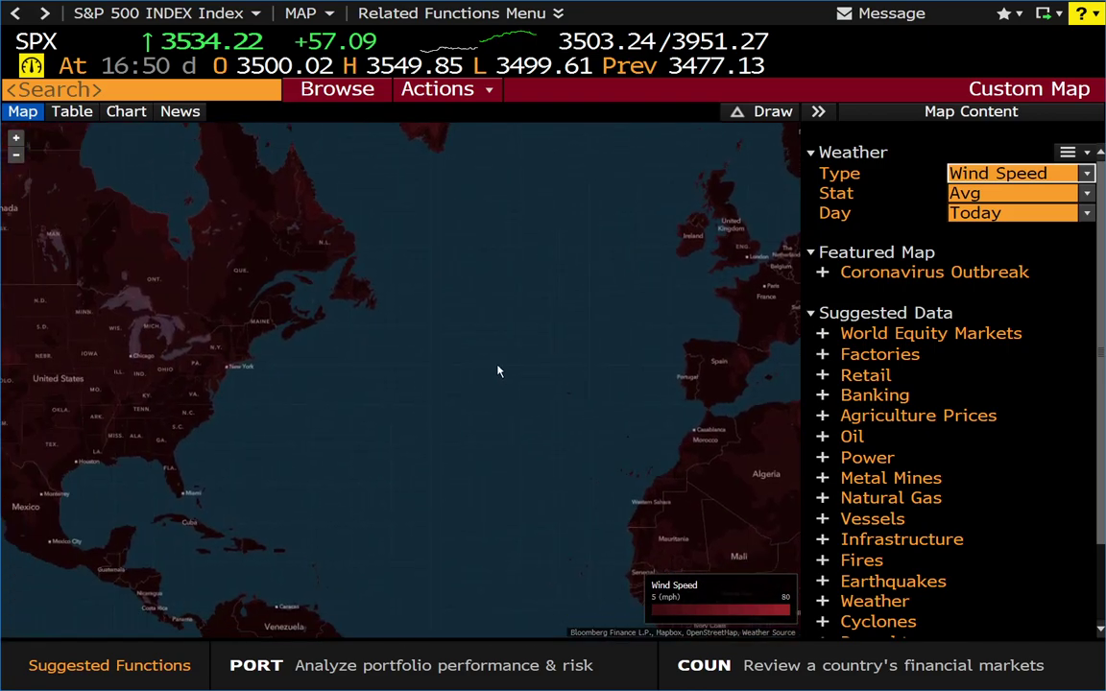
drag(365, 414, 504, 386)
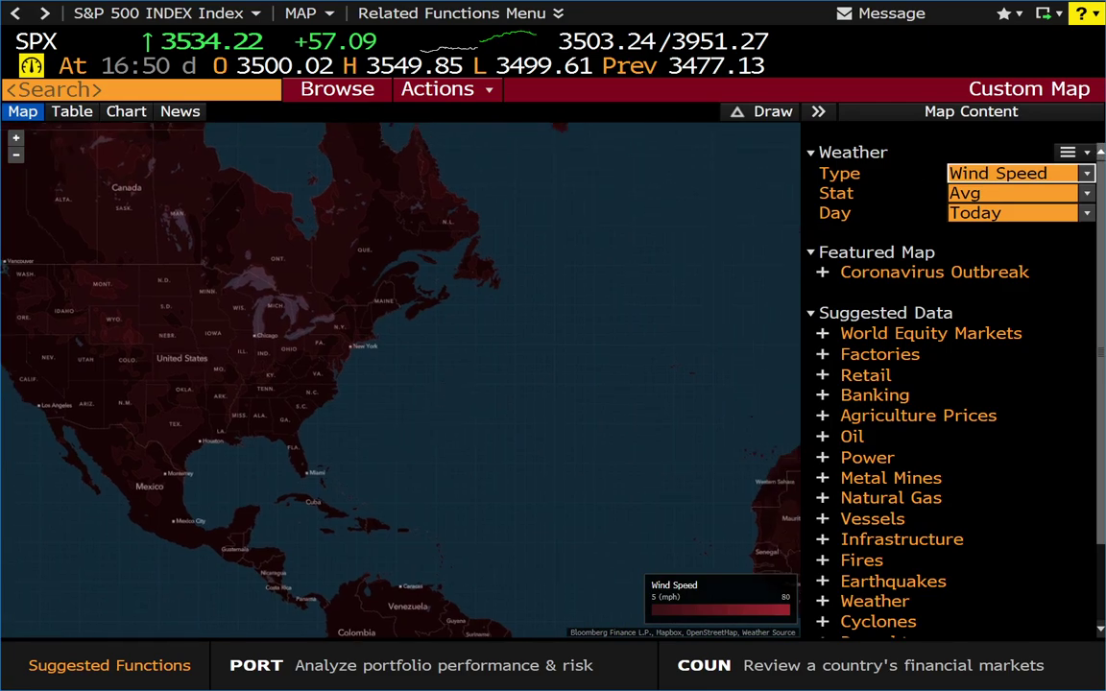
click(1049, 173)
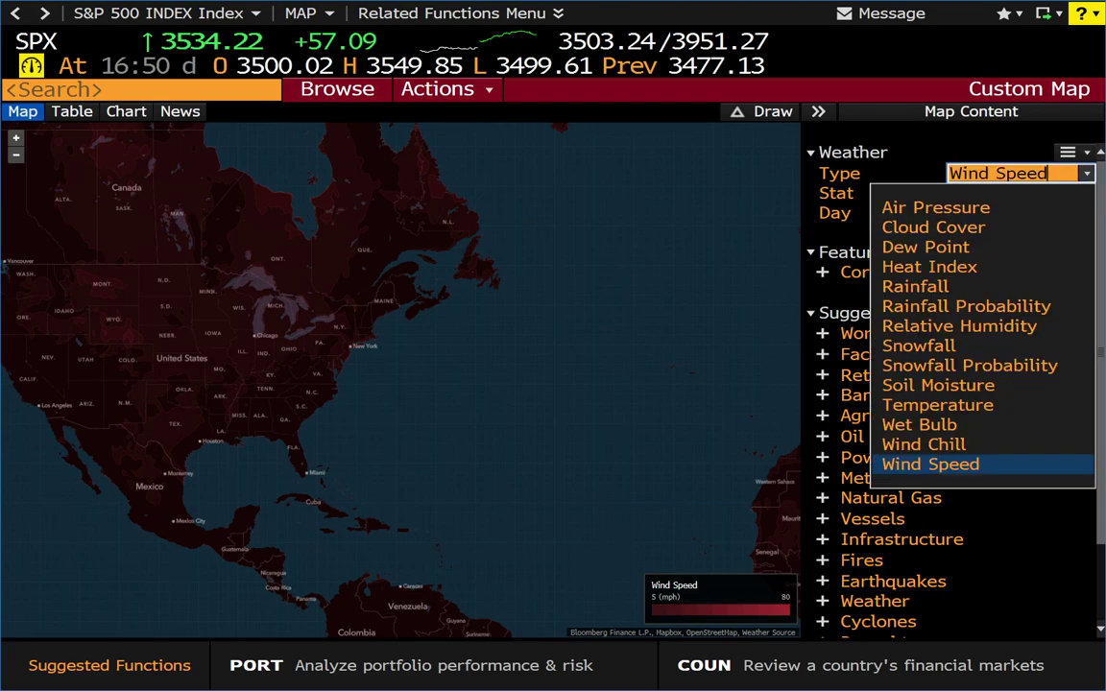
Remove the Weather layer and add the Cyclones layer.
click(1007, 154)
click(1006, 153)
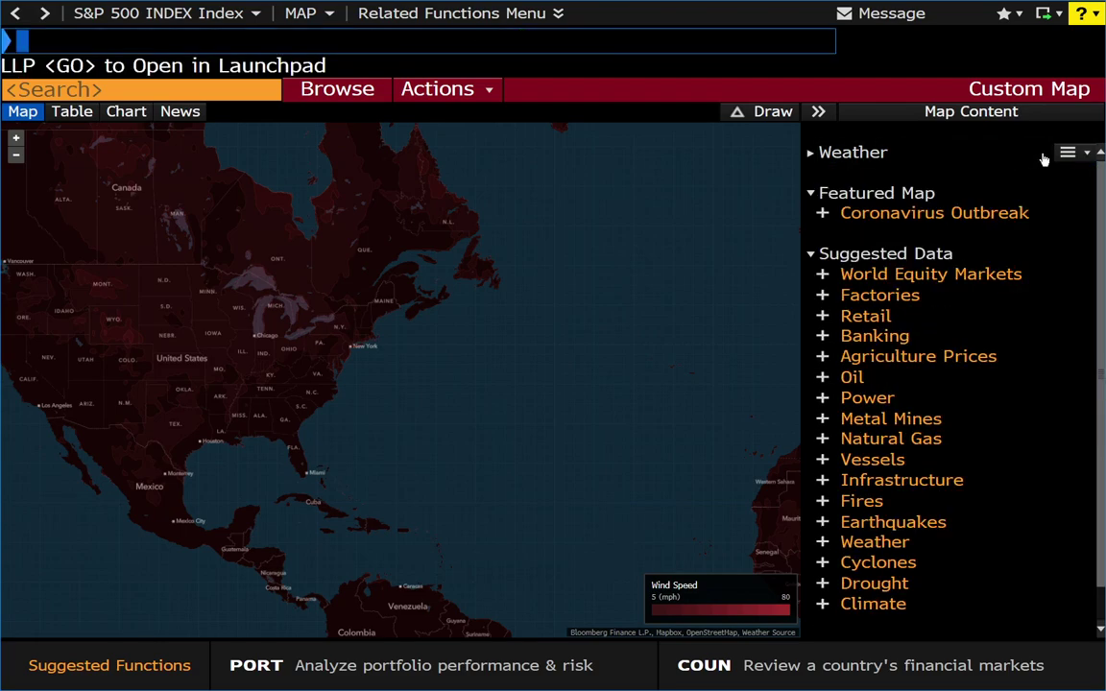
click(1068, 156)
click(1036, 206)
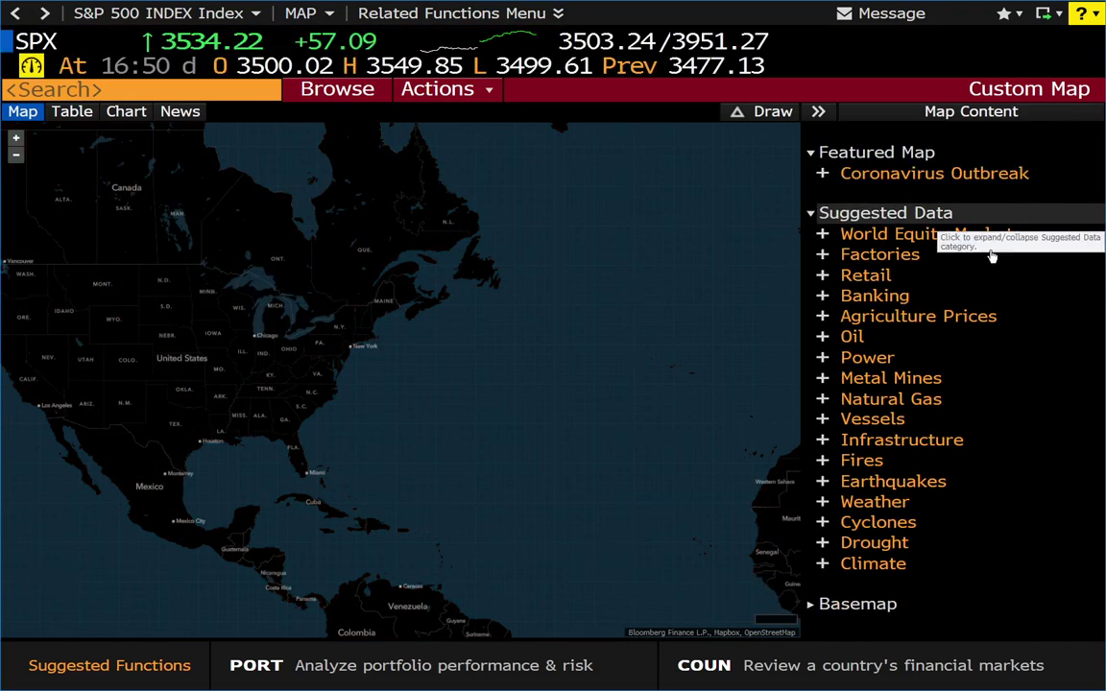
click(823, 523)
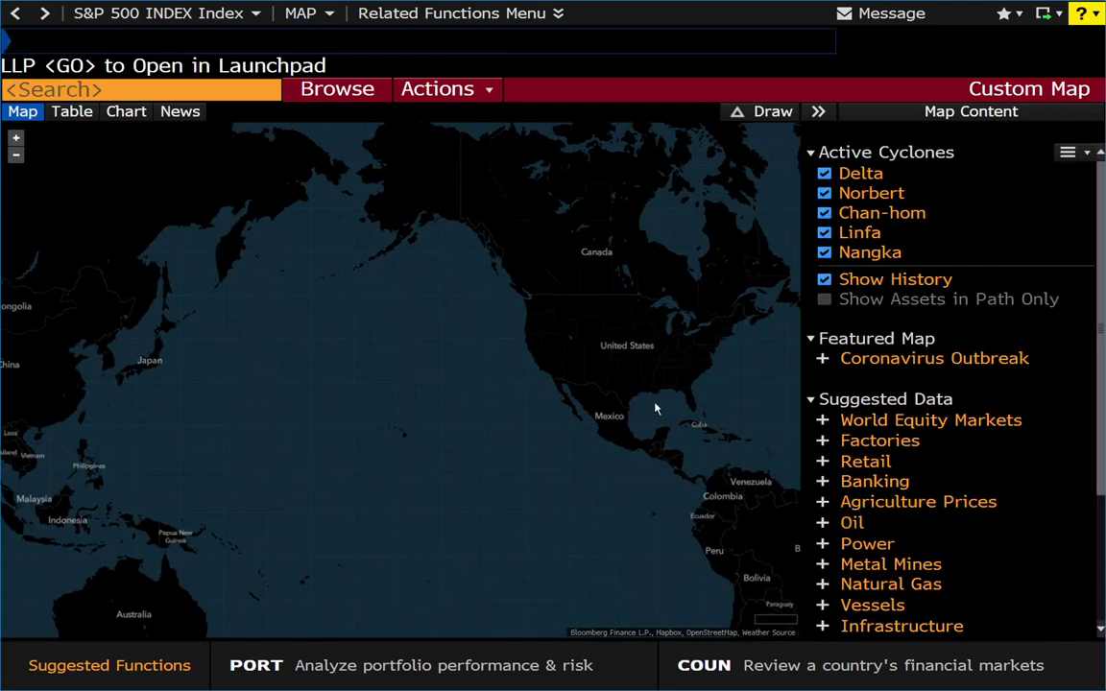
Pan and zoom the cyclone map over the United States, the Caribbean and South America.
drag(660, 408, 510, 401)
scroll(485, 395, up, 4)
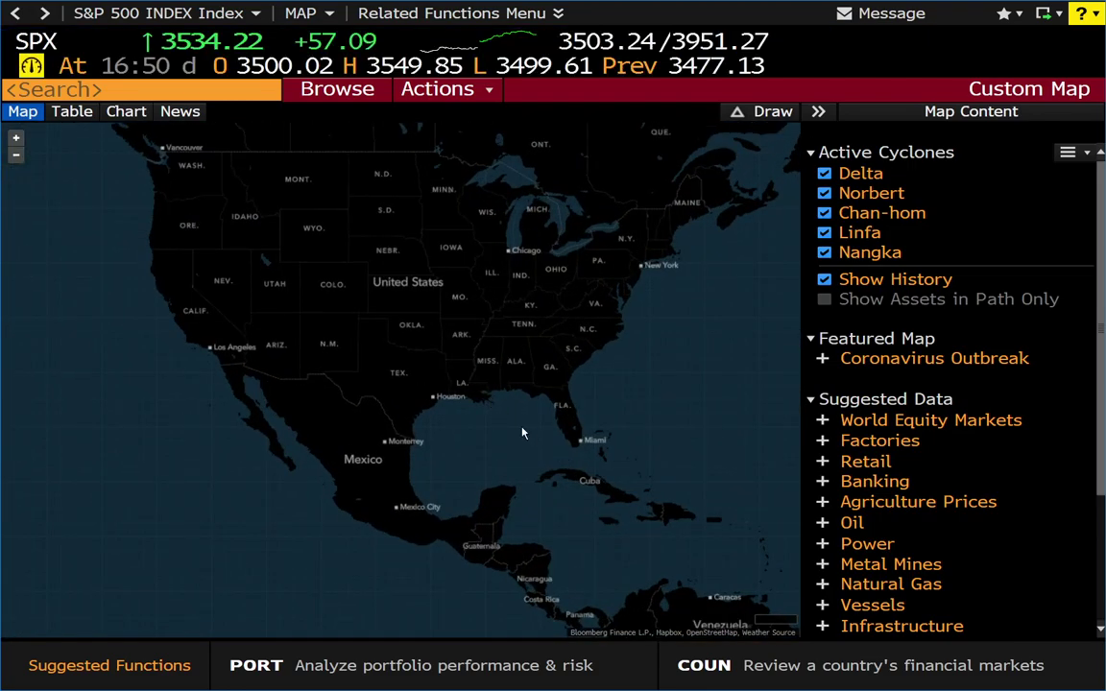
drag(531, 439, 311, 288)
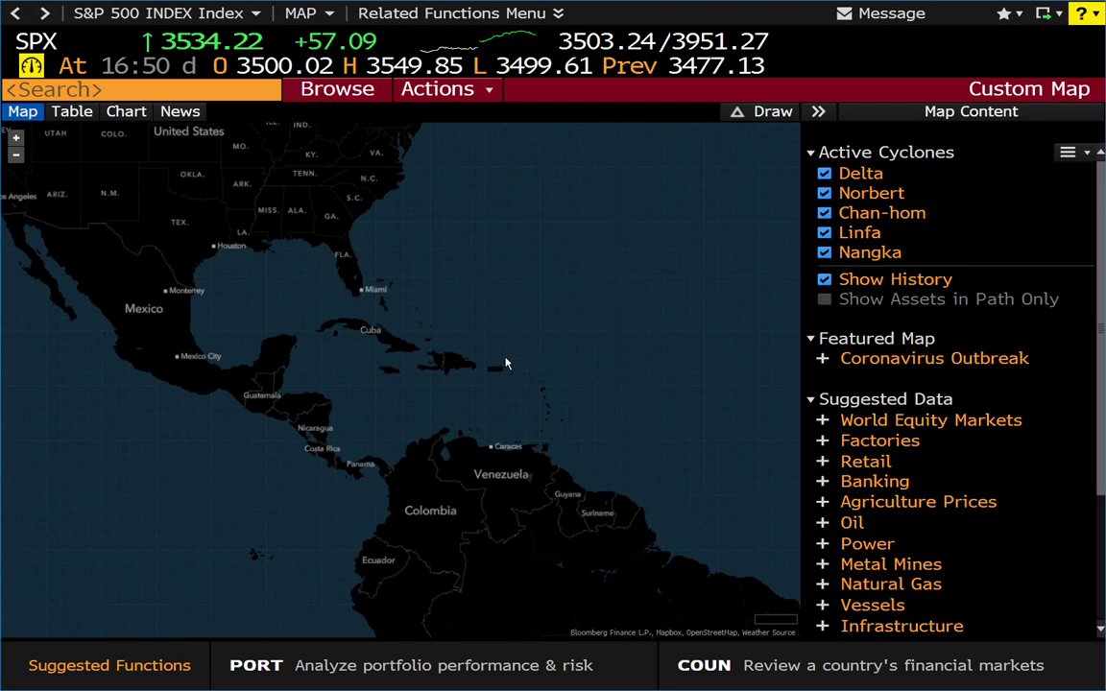
scroll(495, 330, down, 1)
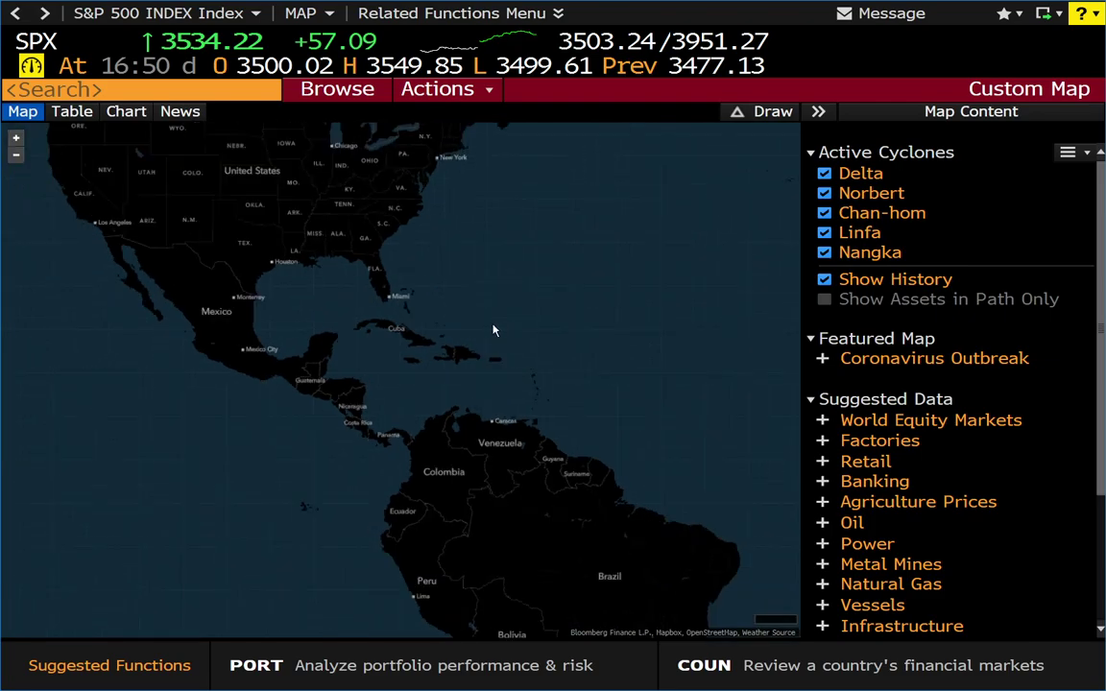
scroll(492, 331, down, 1)
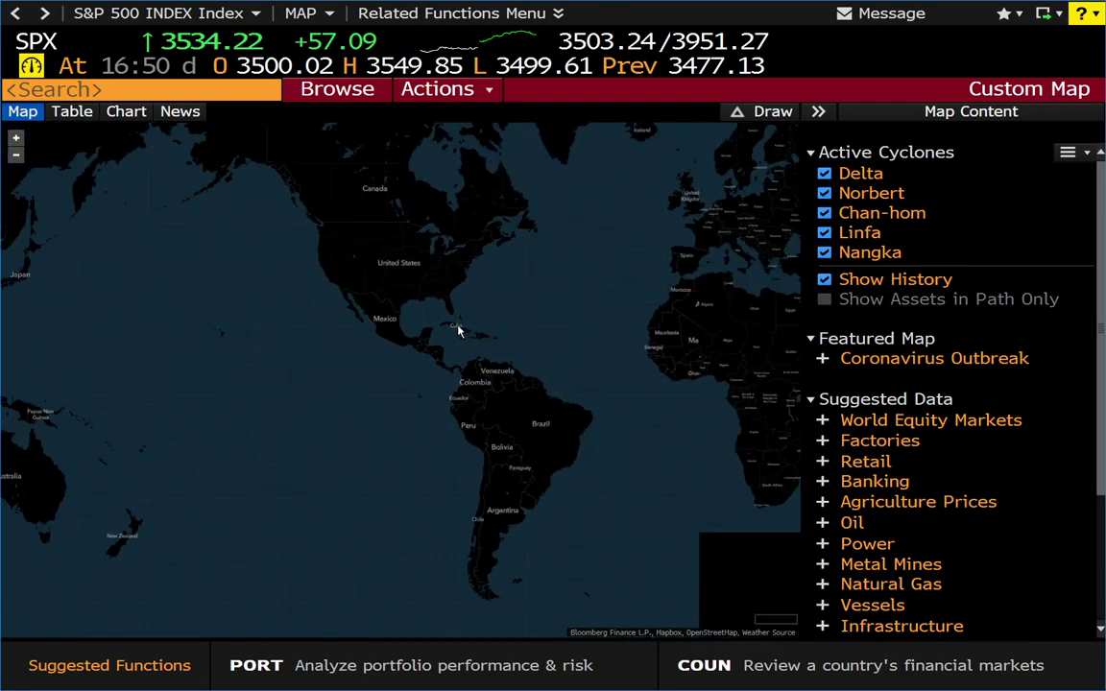
scroll(459, 331, up, 2)
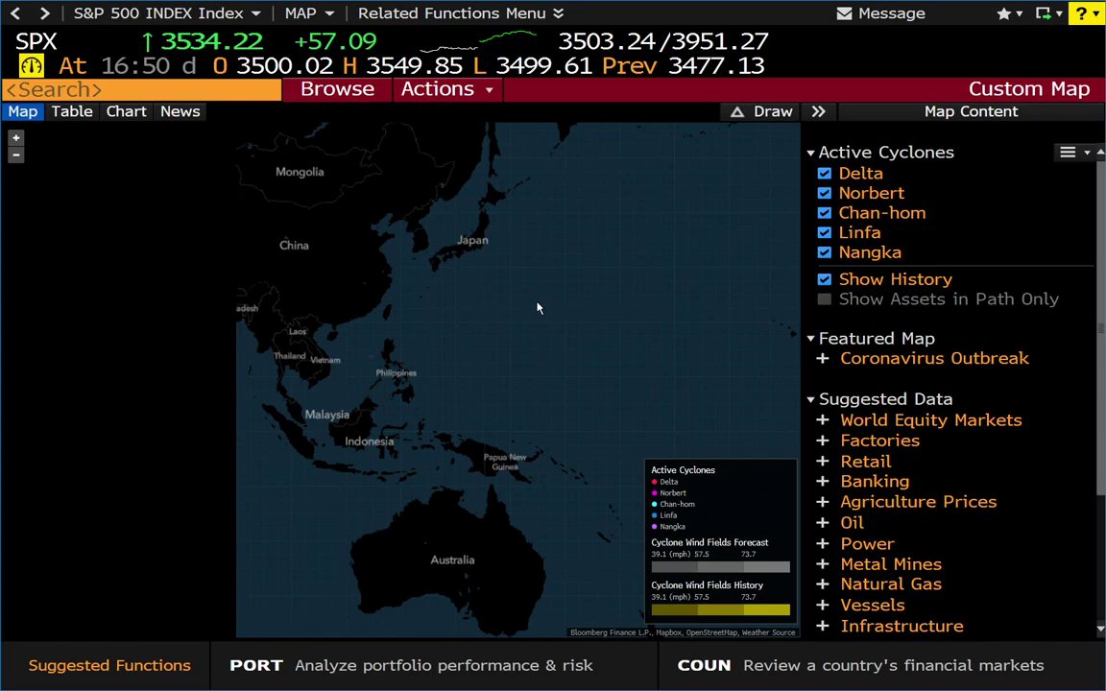
Pan the cyclone map from the Pacific east of Japan across the Americas and Atlantic to India.
drag(554, 310, 259, 313)
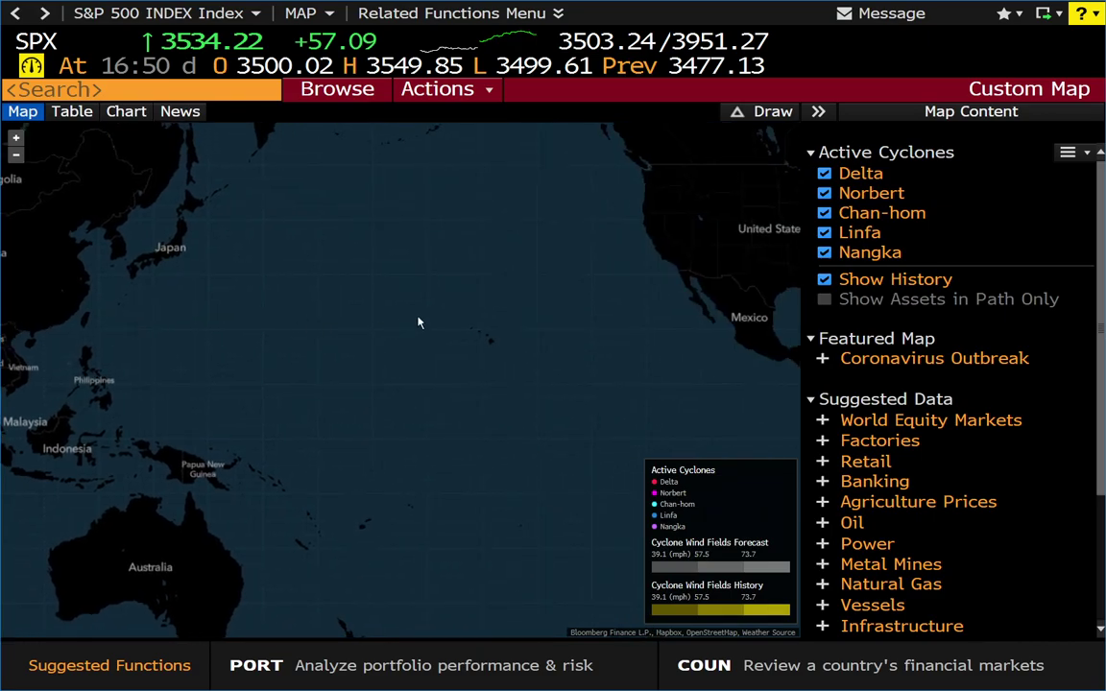
drag(483, 276, 299, 321)
drag(446, 324, 395, 397)
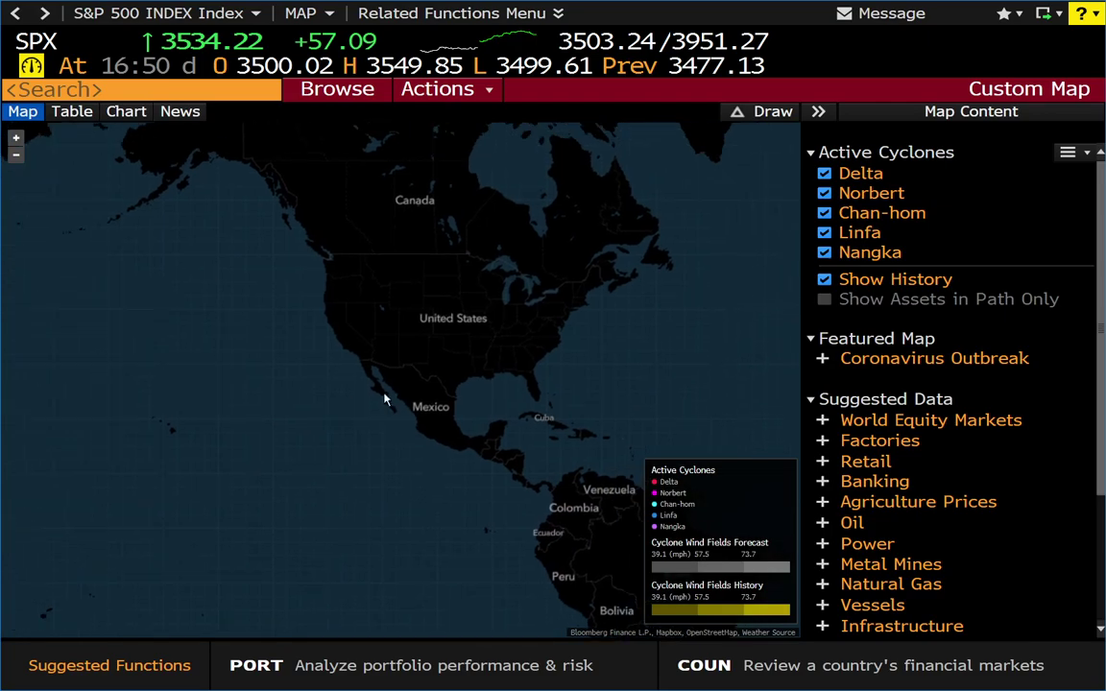
drag(543, 368, 504, 372)
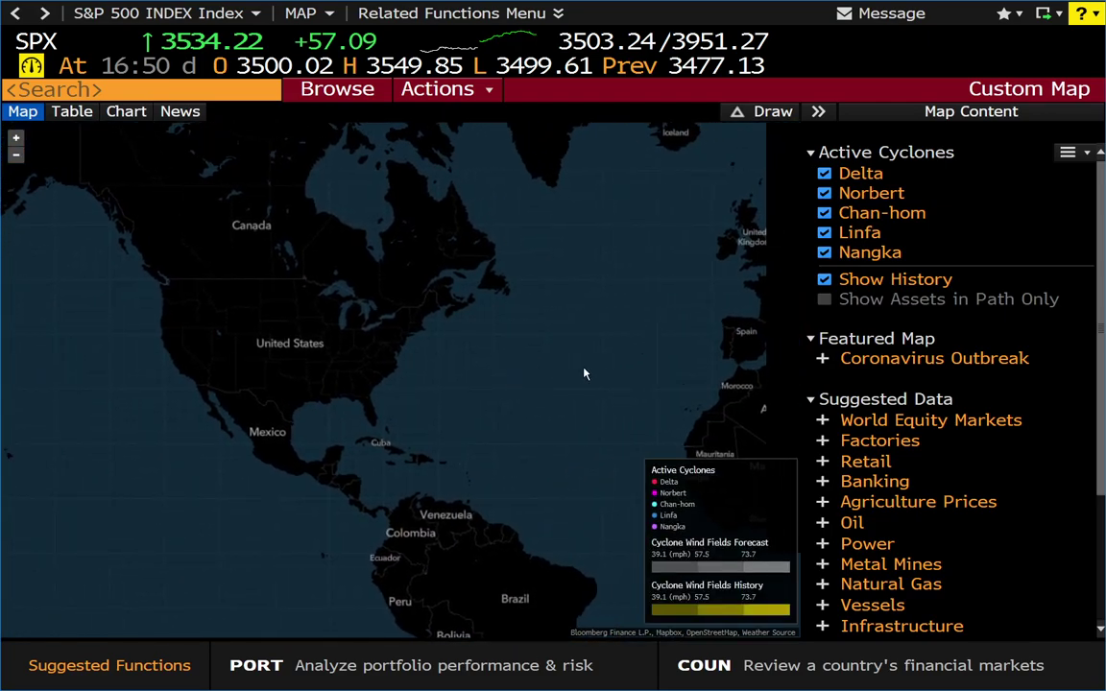
drag(584, 373, 365, 377)
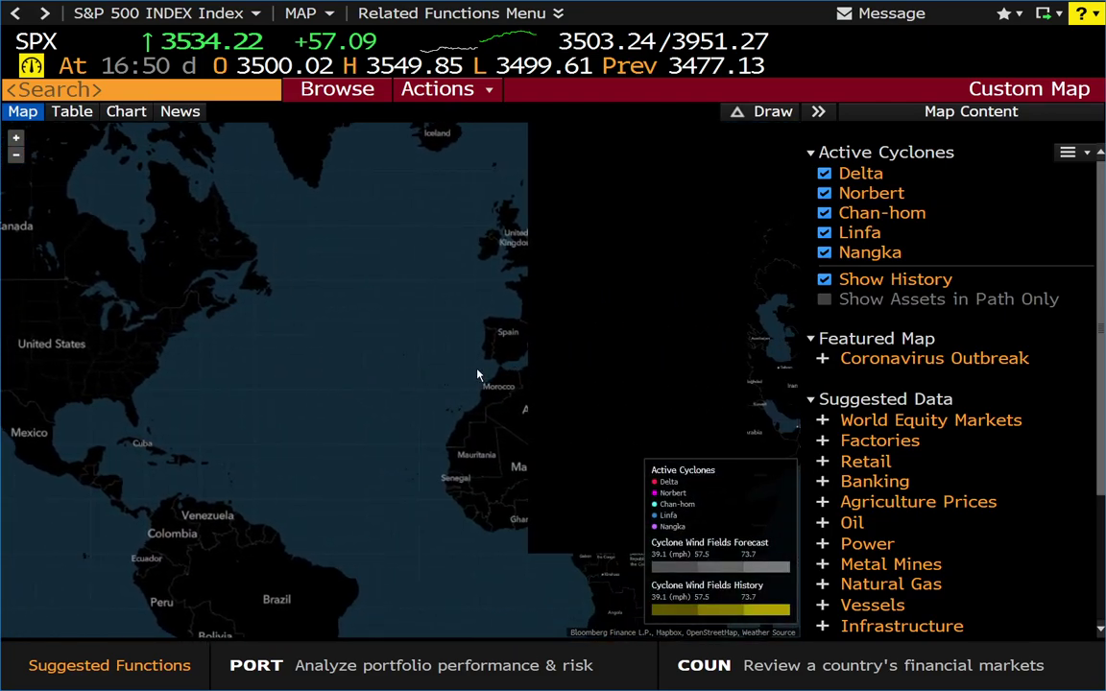
drag(485, 375, 242, 375)
drag(493, 390, 221, 308)
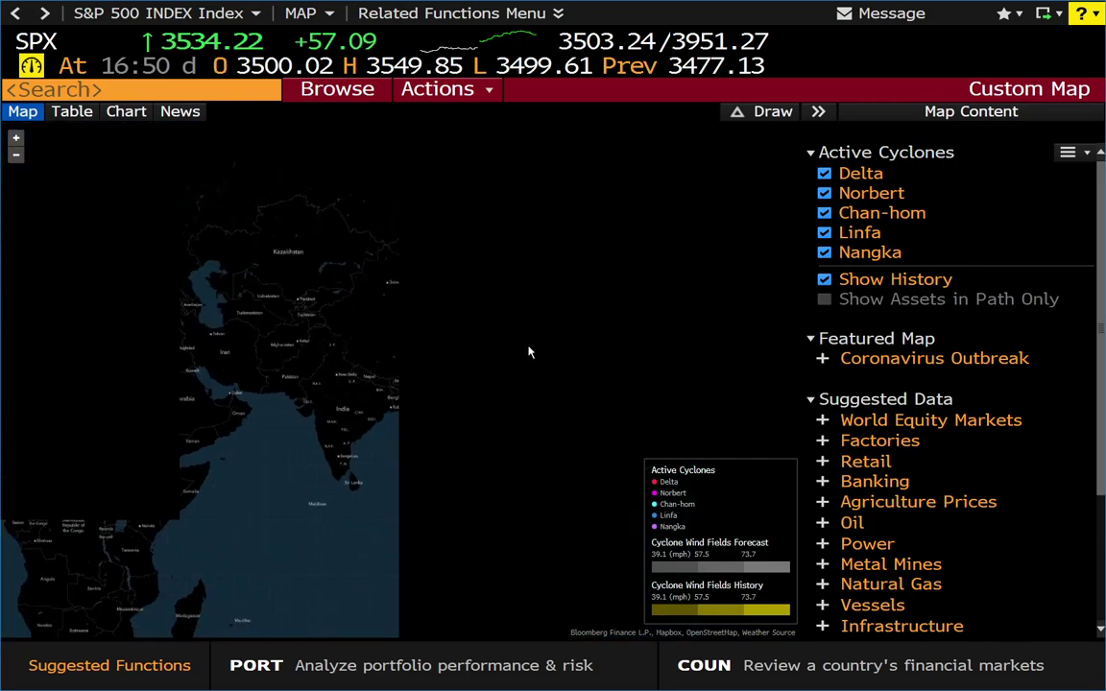
drag(528, 352, 234, 345)
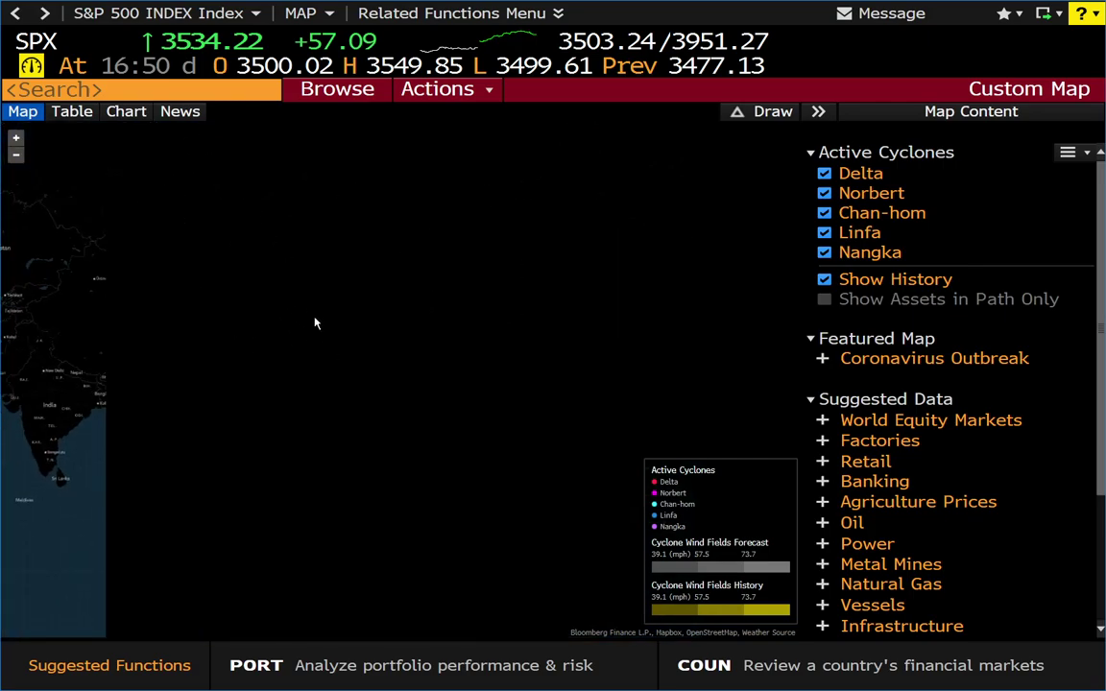
Reload the custom map with the MAP function and add the Cyclones layer.
click(67, 40)
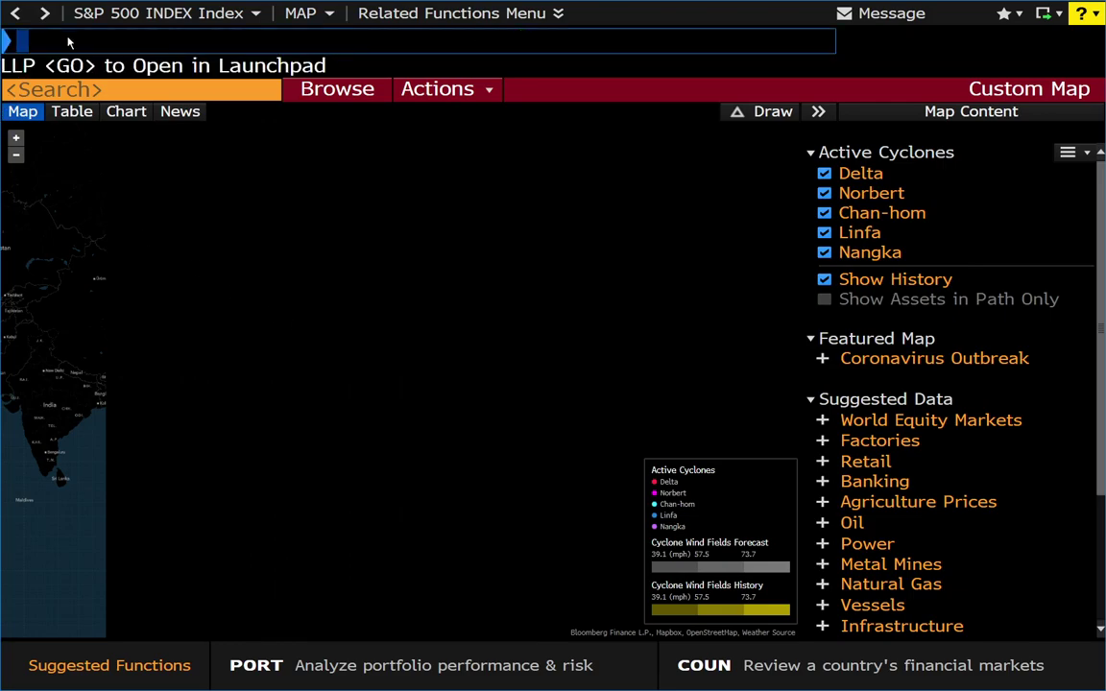
text(MAP)
key(Return)
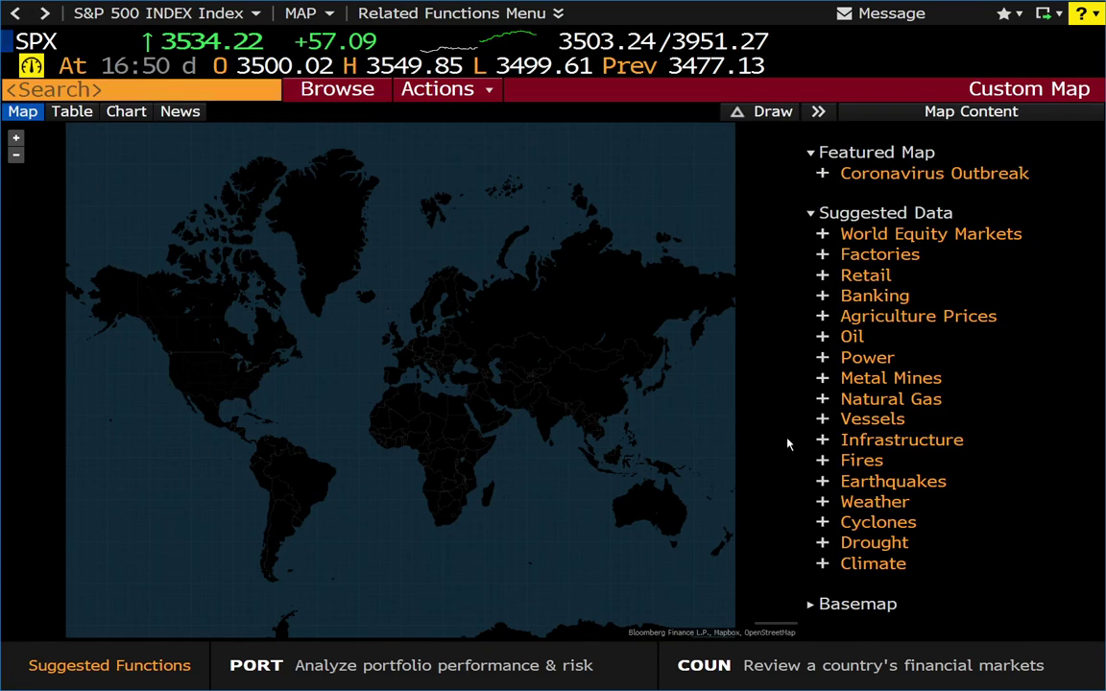
click(822, 523)
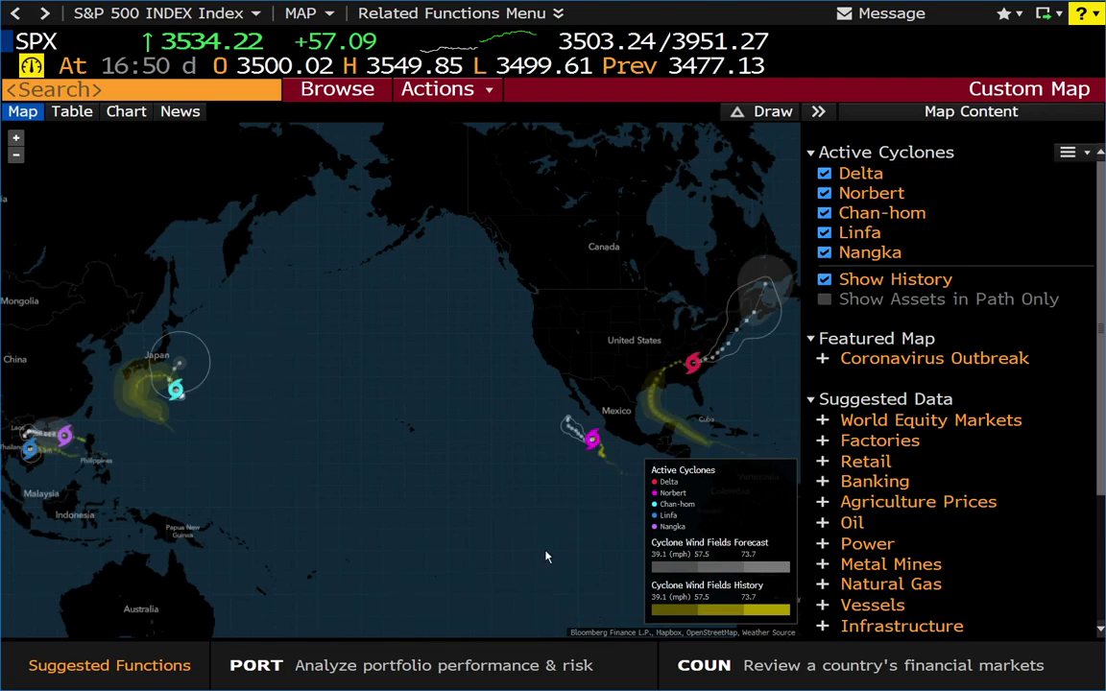
Zoom and pan to follow Delta's track from the Gulf to New England and Norbert off Mexico.
scroll(643, 435, up, 3)
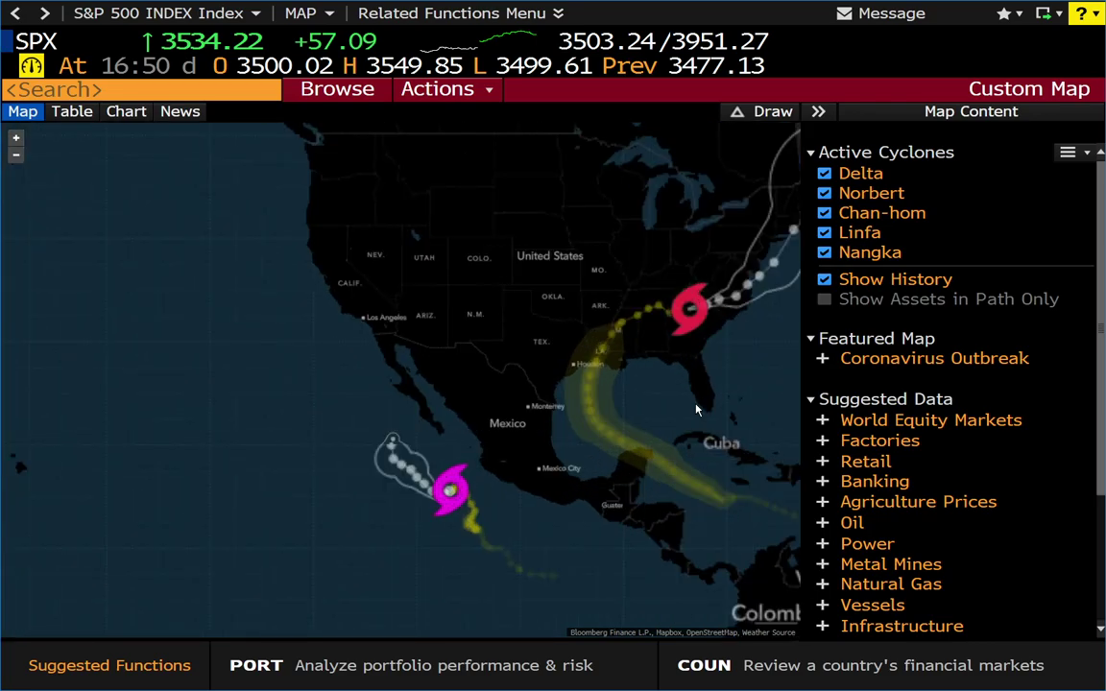
drag(671, 409, 480, 383)
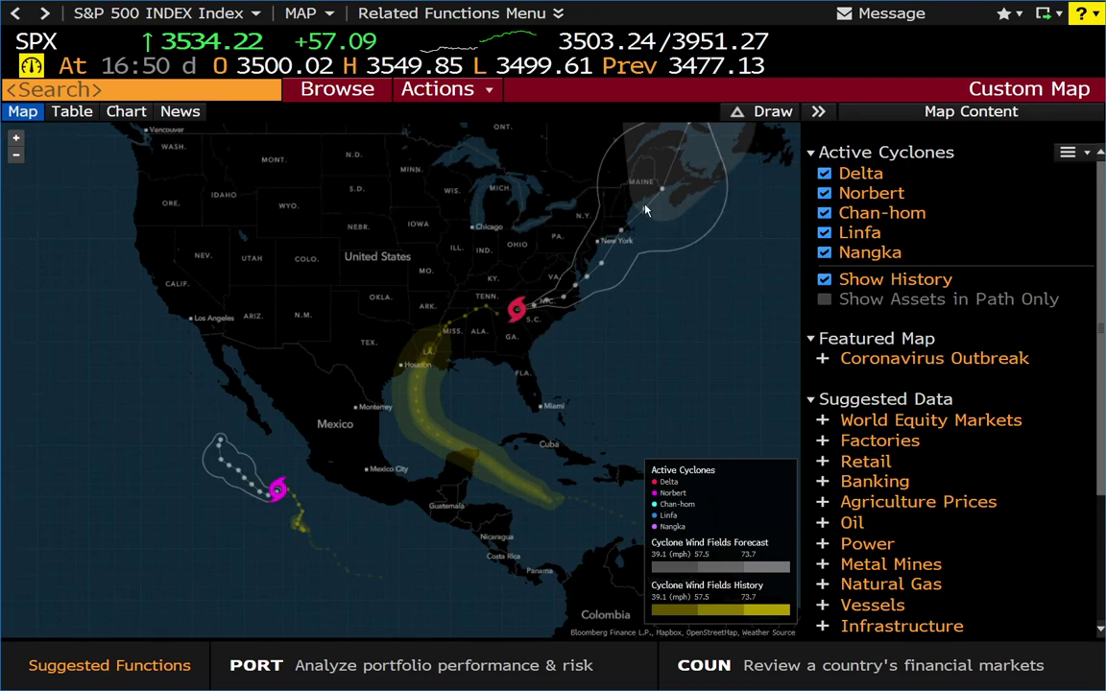
drag(523, 574, 339, 203)
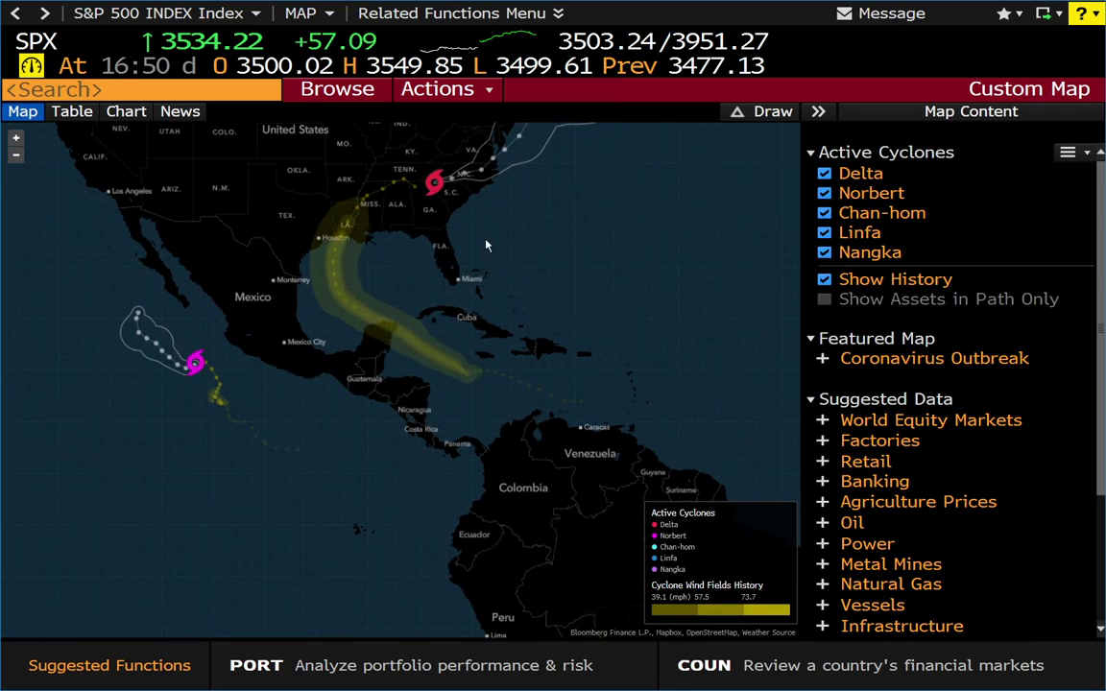
drag(436, 214, 595, 281)
drag(521, 244, 407, 317)
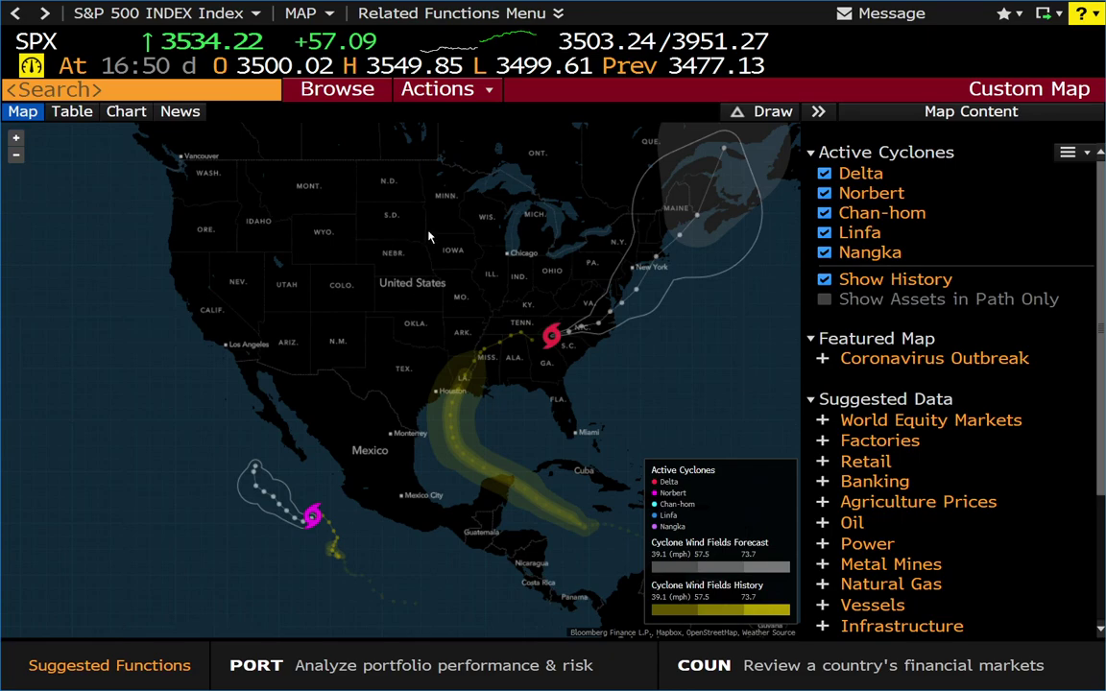
Replace the Active Cyclones layer with the 3 Month Drought layer.
click(1067, 152)
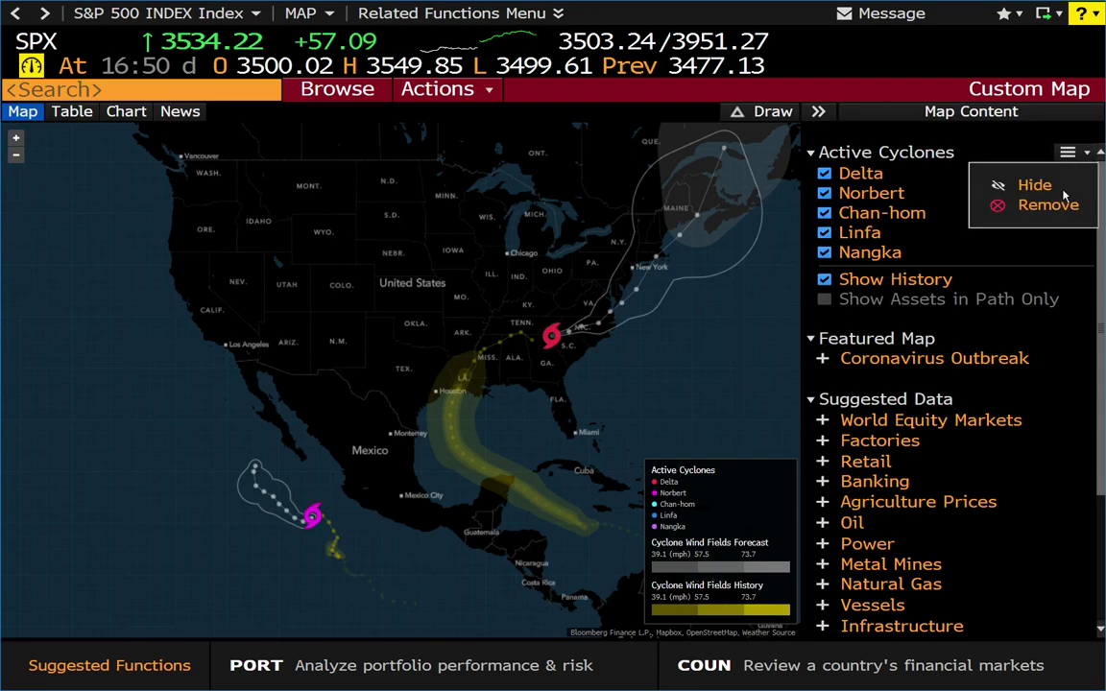
click(1041, 205)
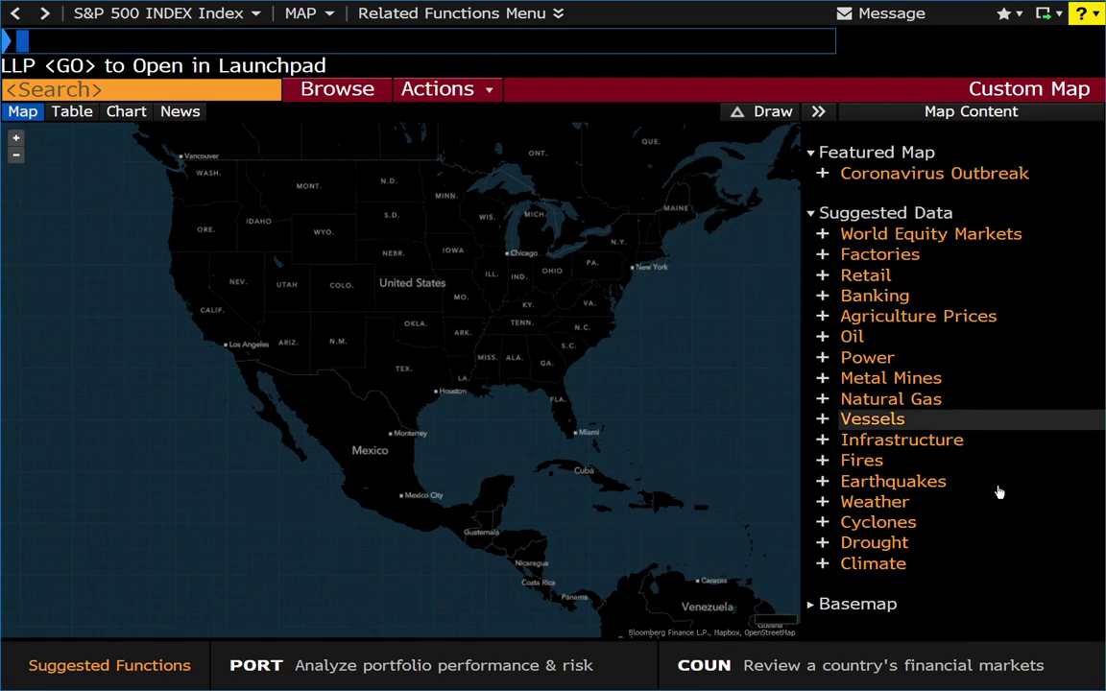
click(826, 550)
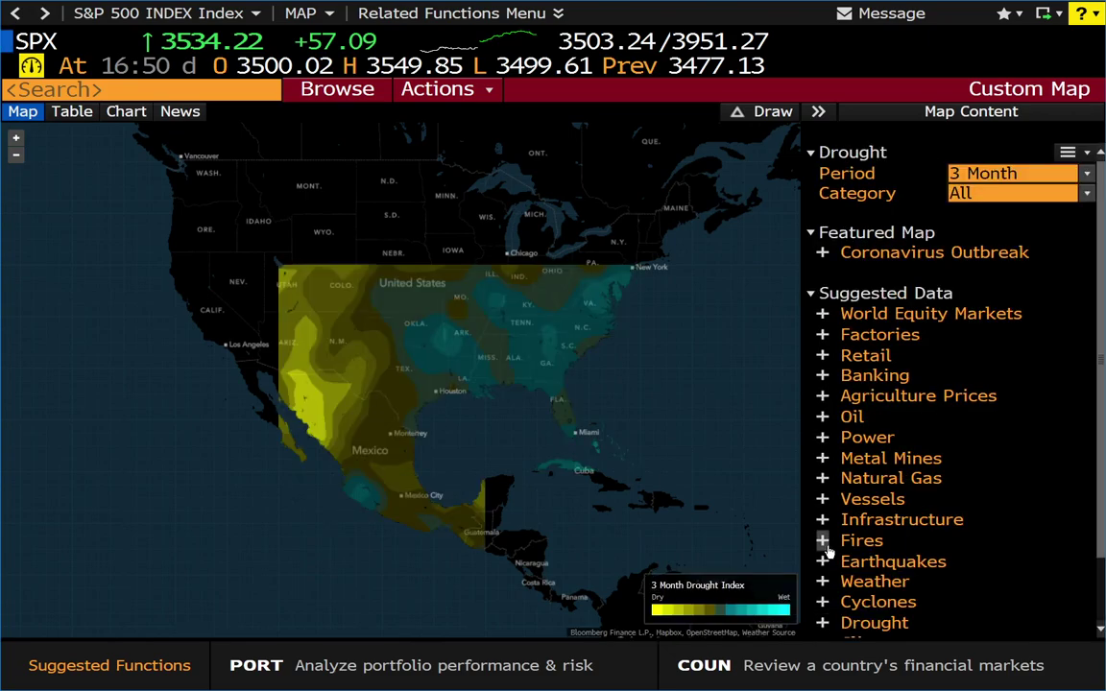
Pan the drought map from the Americas across Africa and the Middle East to Southeast Asia and Australia.
drag(647, 397, 641, 462)
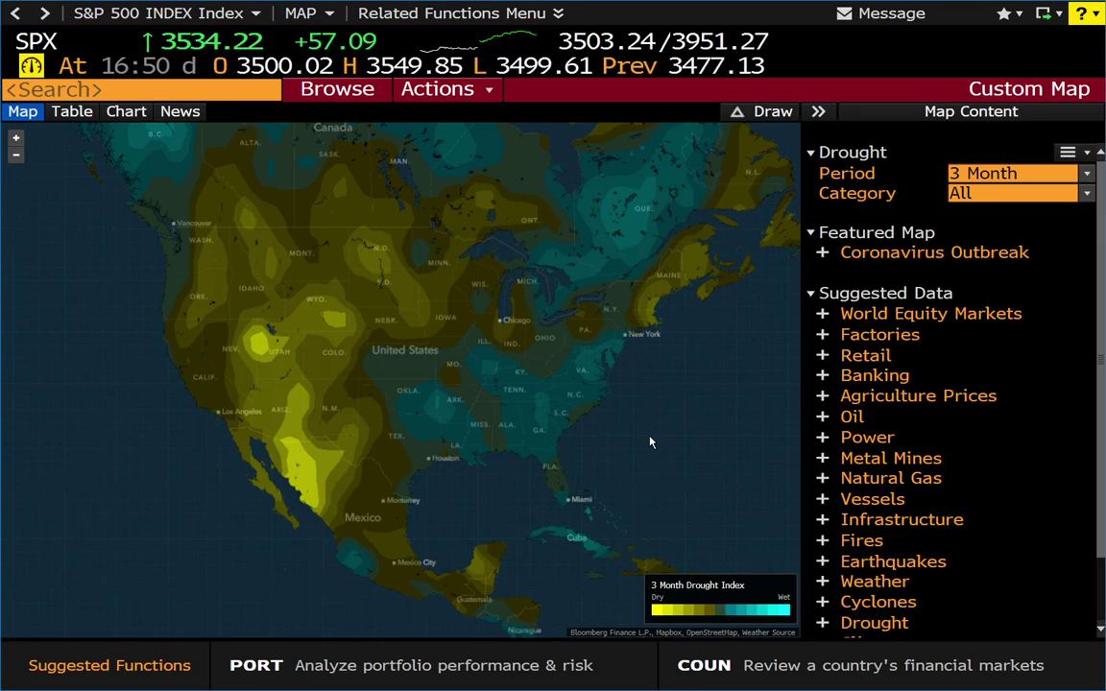
drag(649, 441, 362, 355)
drag(597, 346, 394, 224)
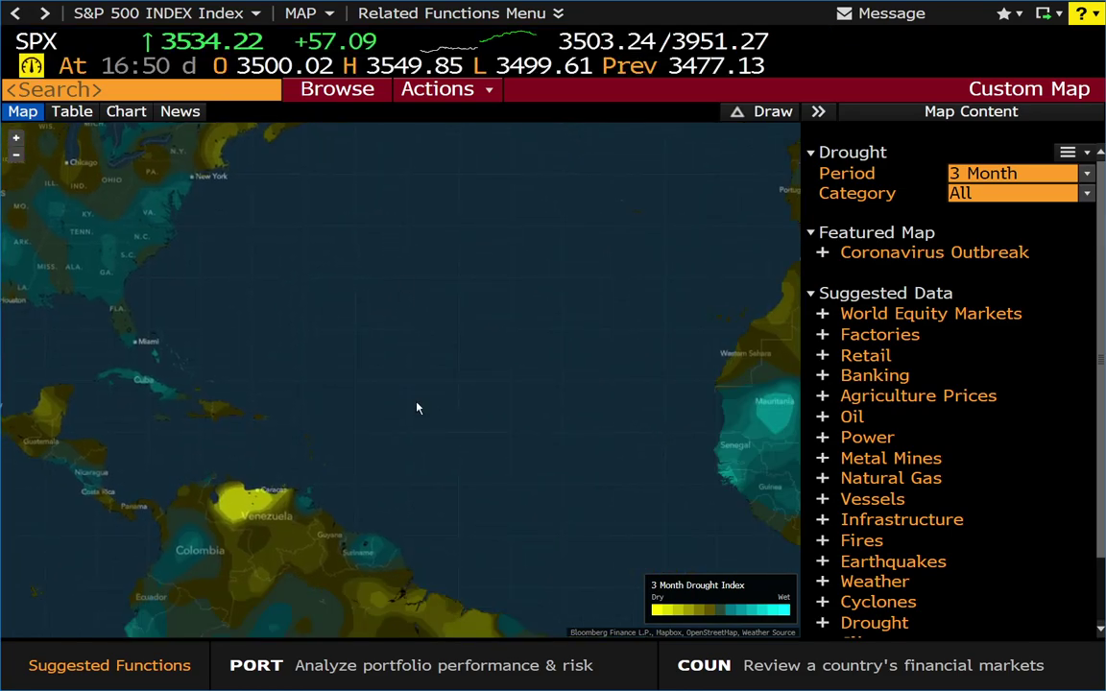
drag(523, 461, 424, 276)
drag(543, 388, 555, 211)
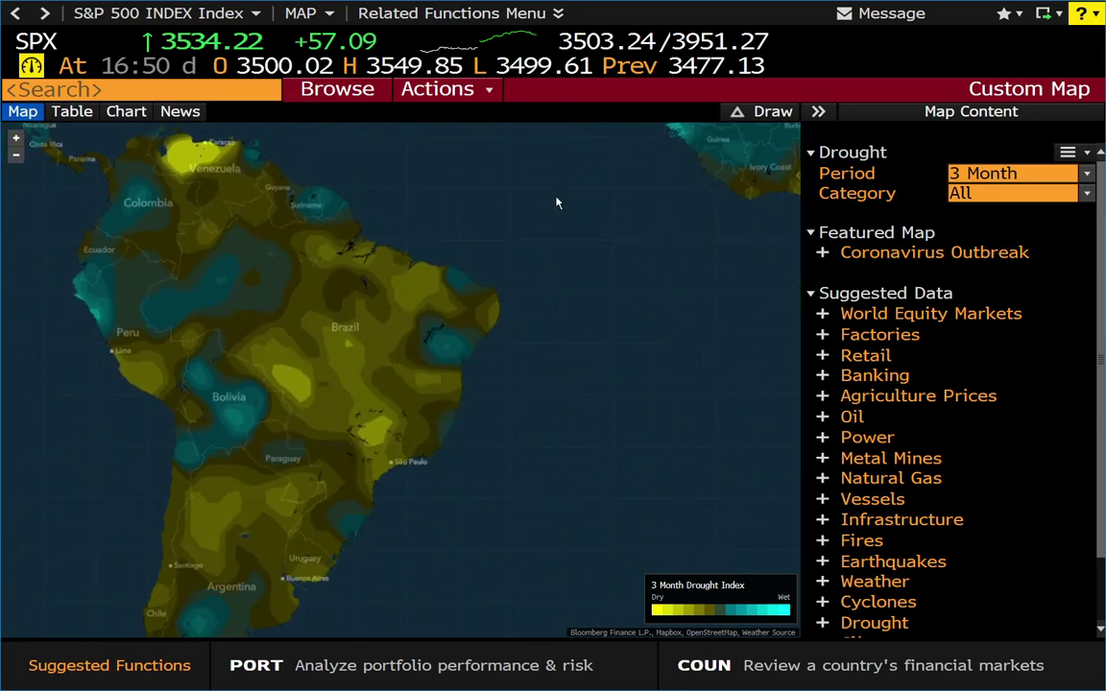
drag(481, 289, 306, 457)
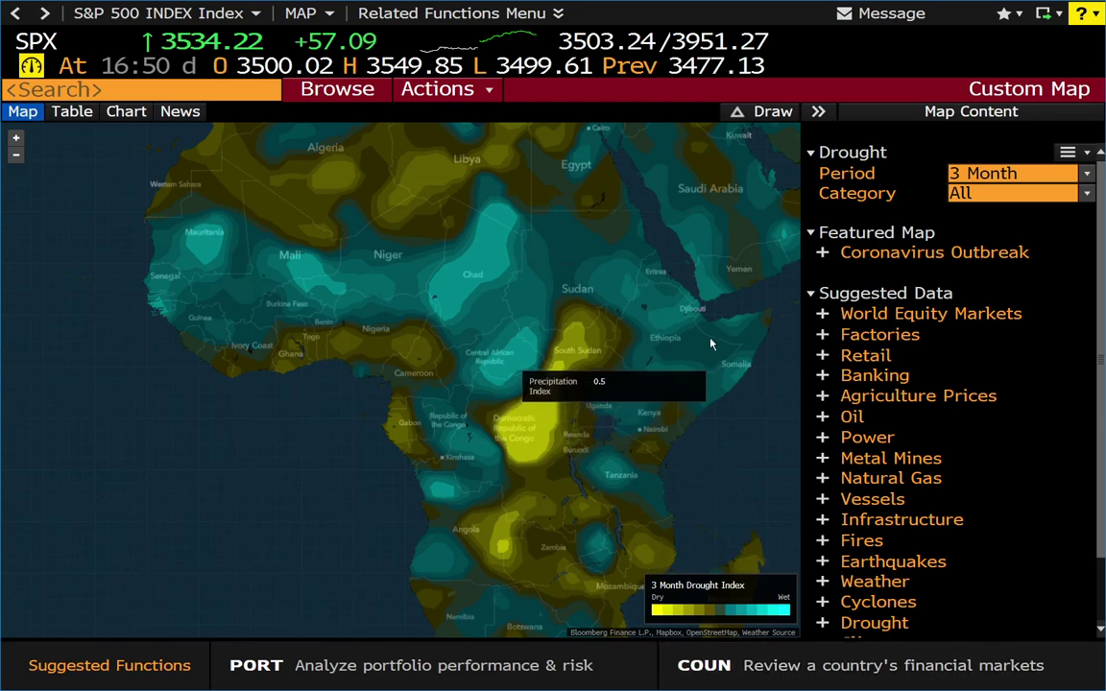
drag(735, 313, 512, 496)
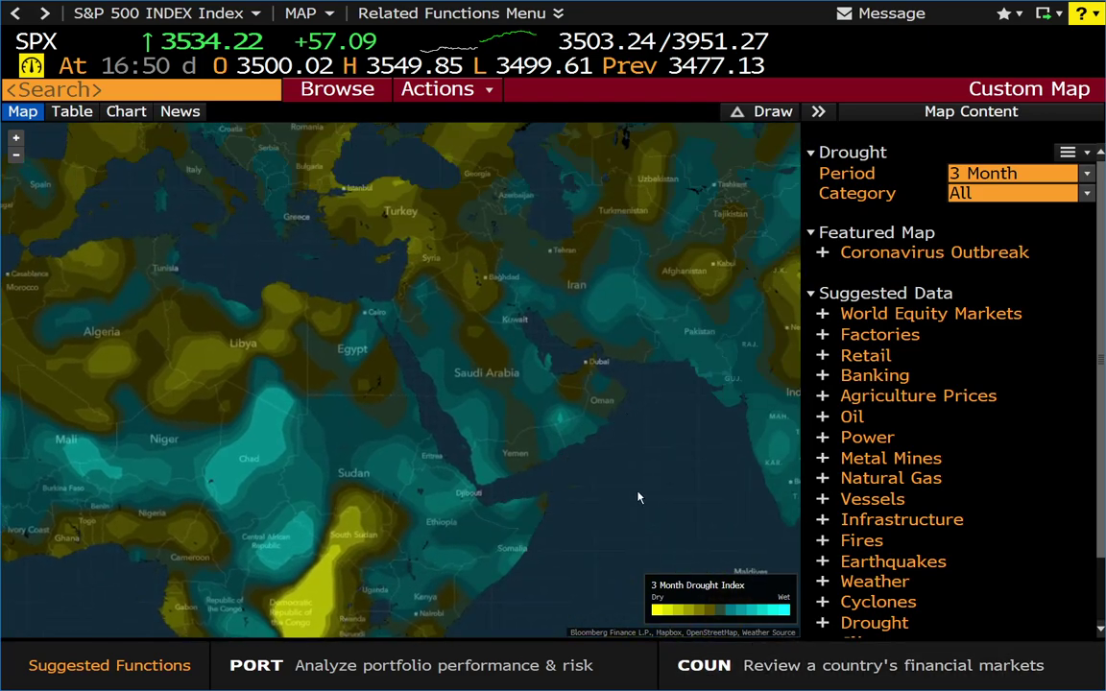
drag(649, 484, 601, 512)
drag(712, 299, 420, 389)
scroll(518, 343, down, 2)
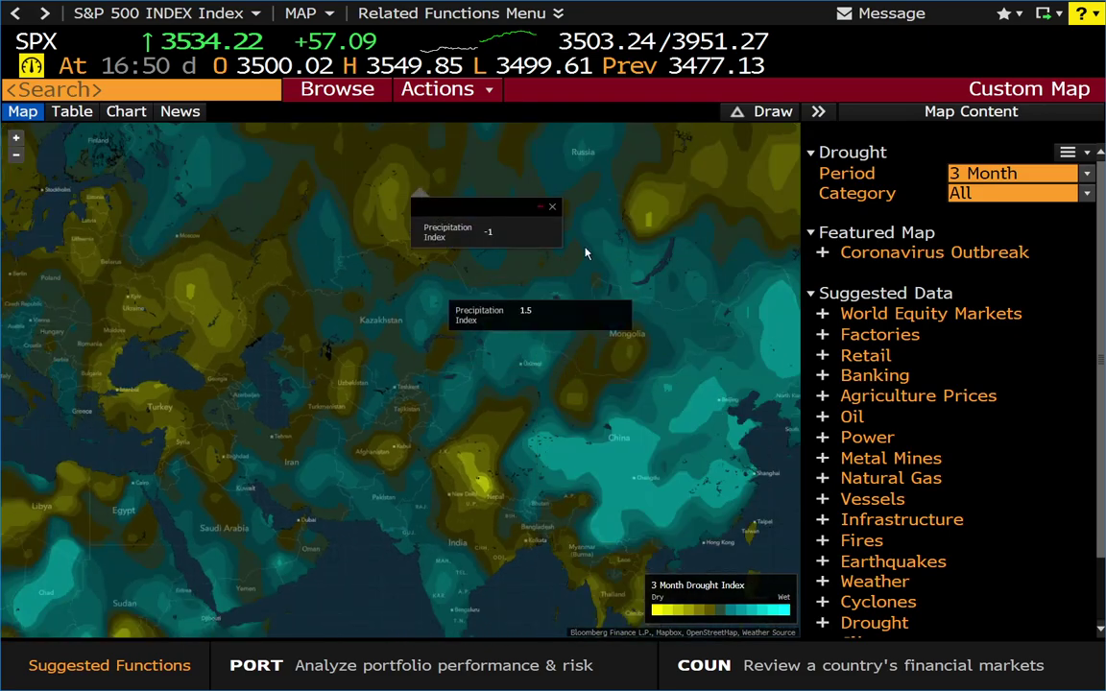
drag(546, 292, 369, 156)
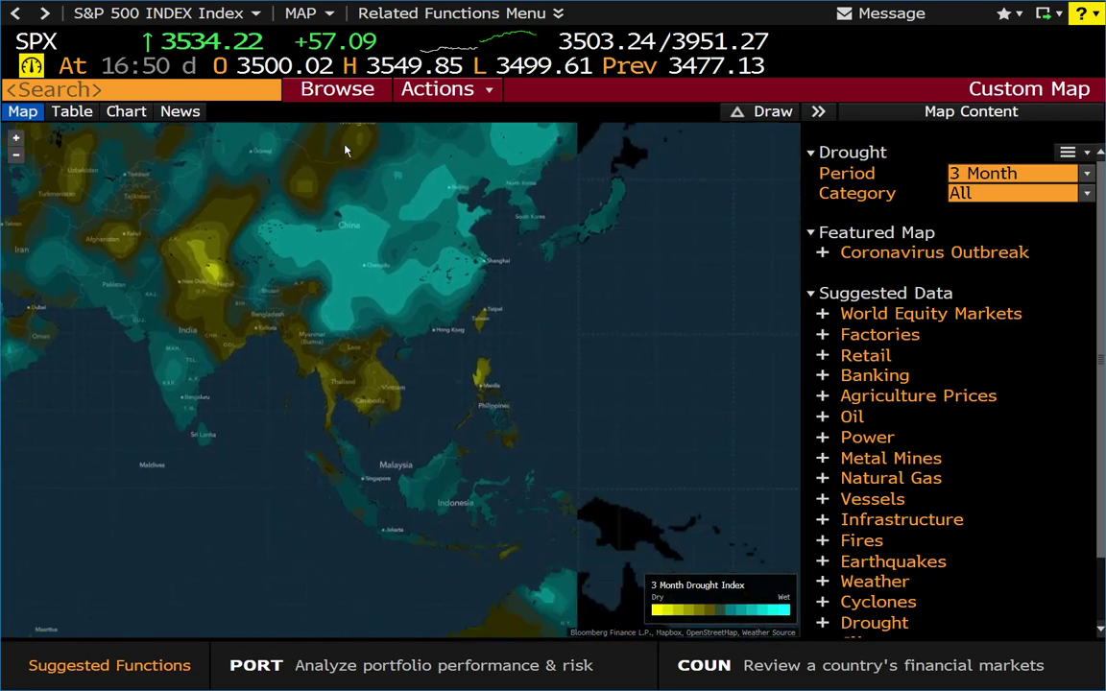
drag(603, 323, 550, 377)
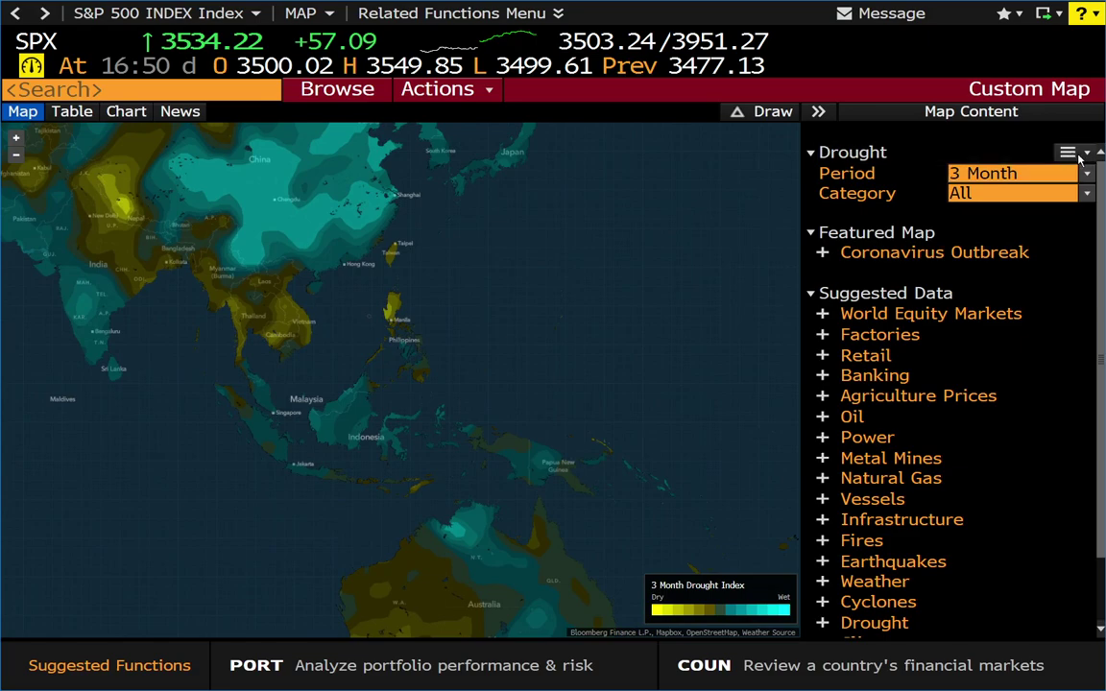
Swap the Drought layer for the Climate layer with factor Cyclone Risk, centred on the Americas.
click(1067, 151)
click(1036, 205)
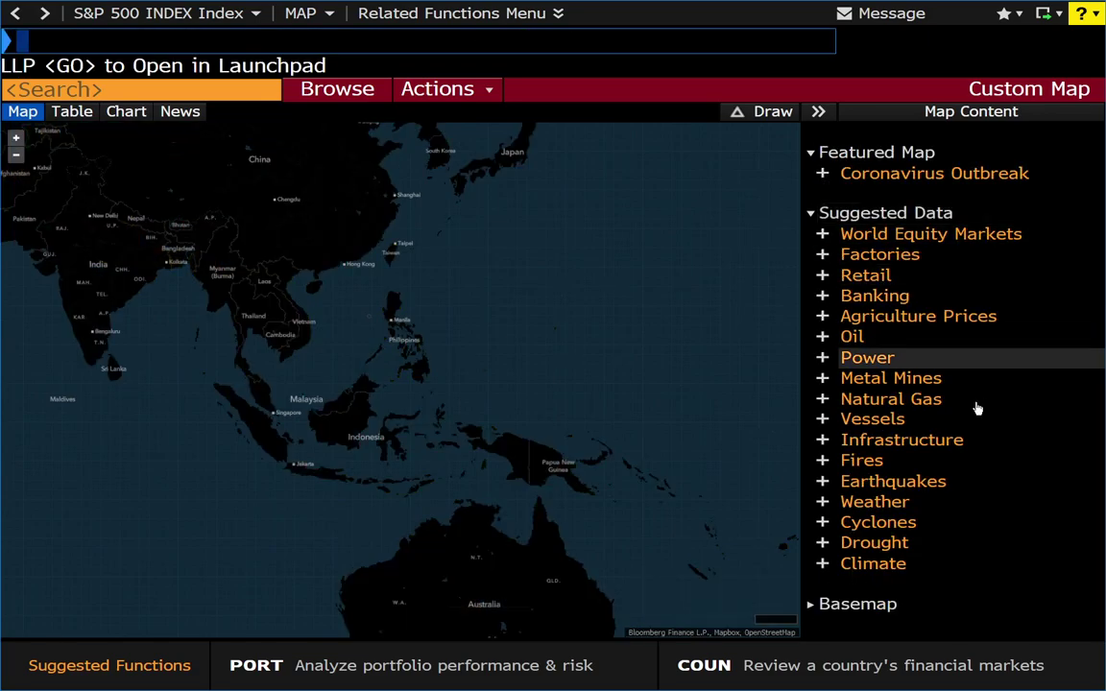
click(821, 563)
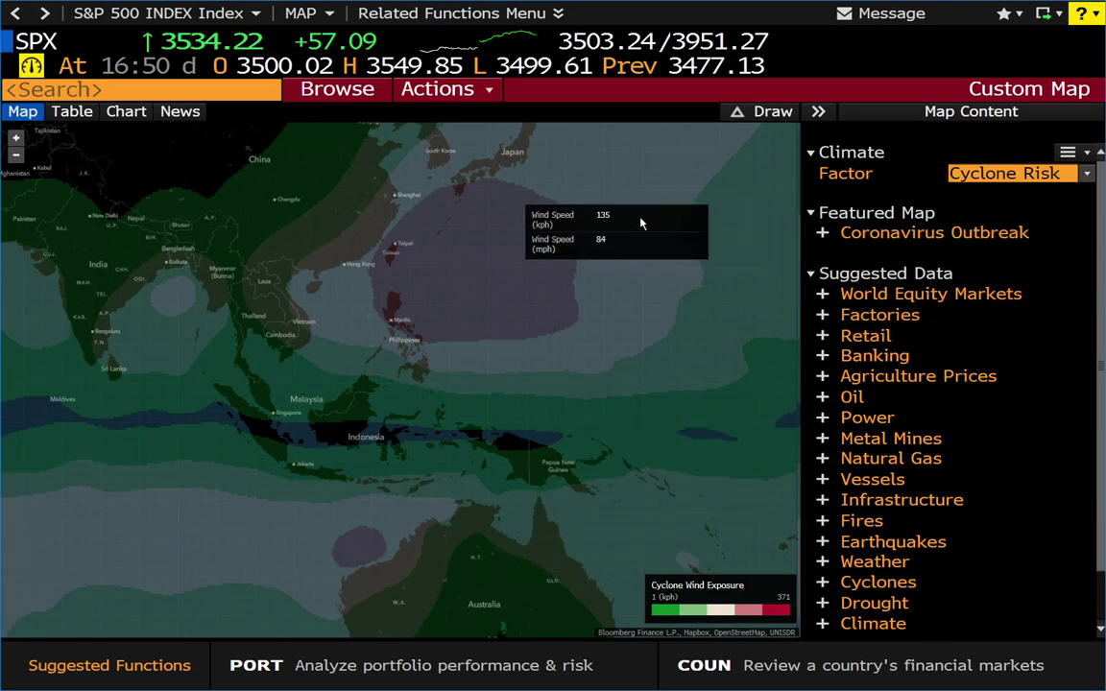
drag(553, 407, 643, 441)
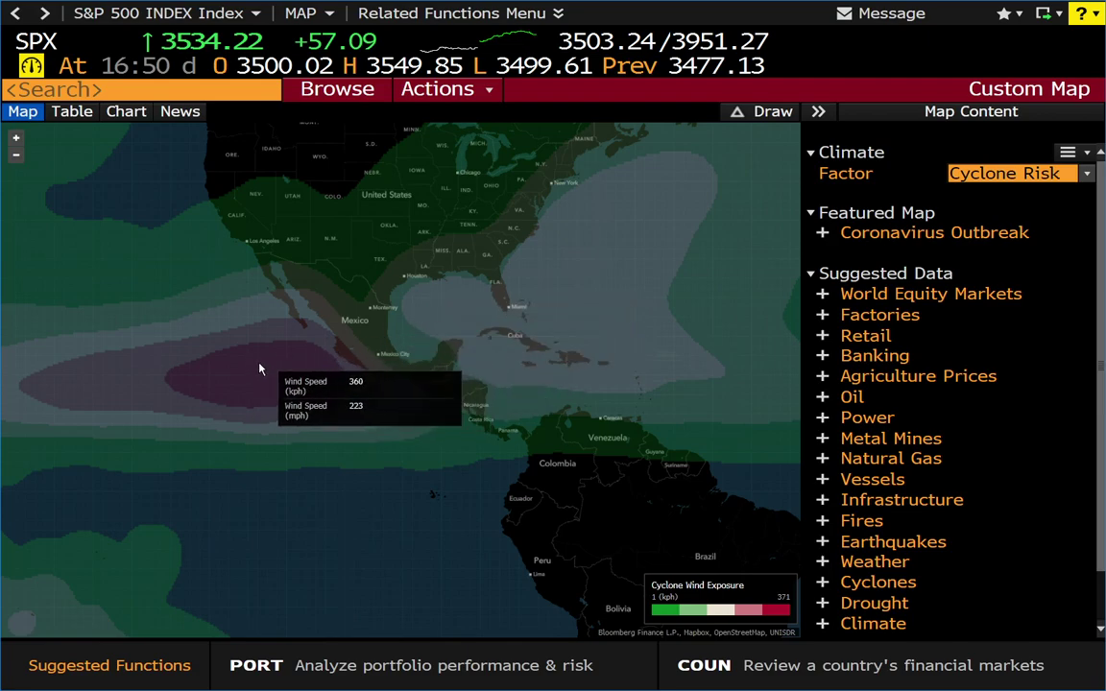
drag(267, 374, 254, 375)
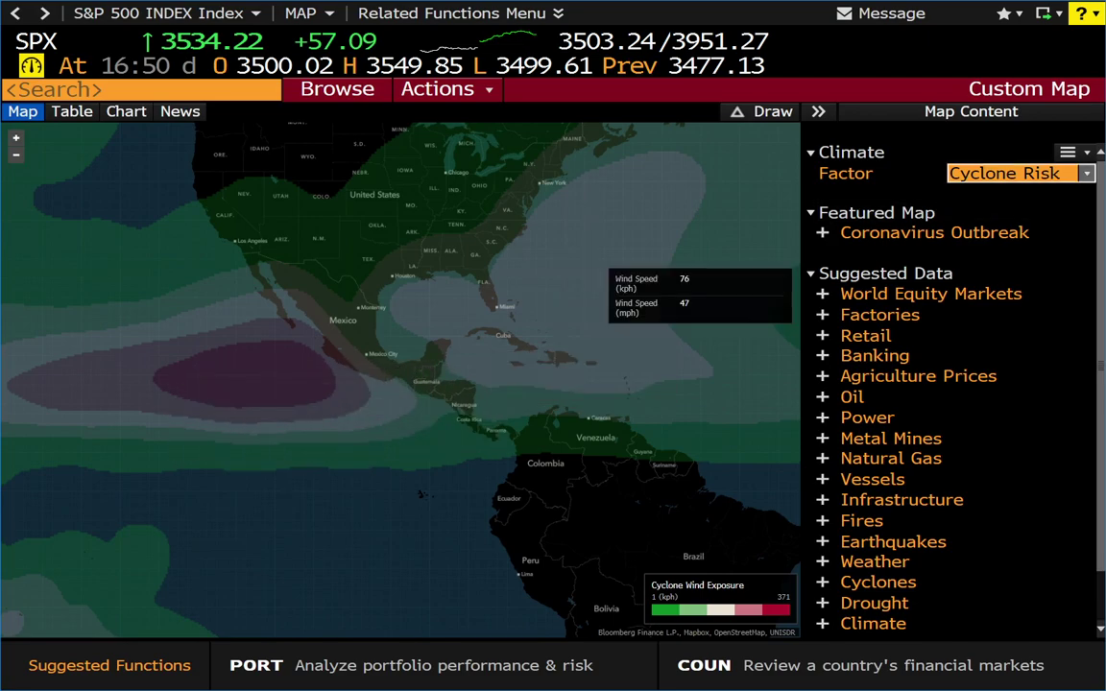
Show Diseased Reef Samples and pan across the Pacific to Australia and Indonesia.
click(1017, 173)
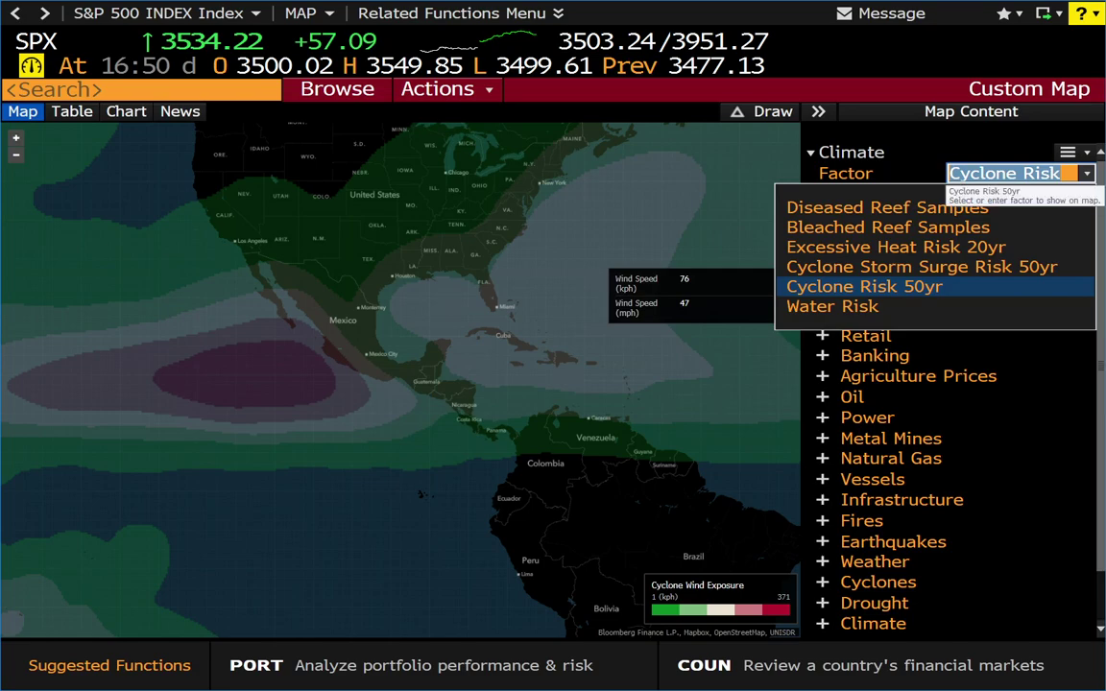
click(884, 218)
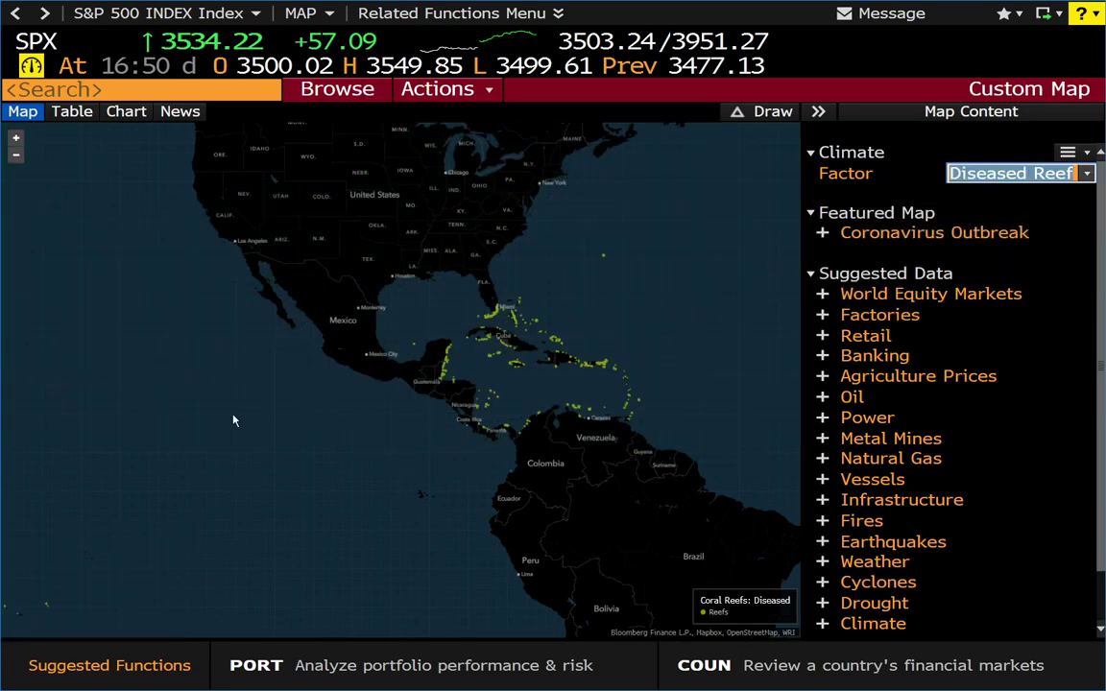
drag(201, 419, 570, 331)
drag(372, 375, 466, 253)
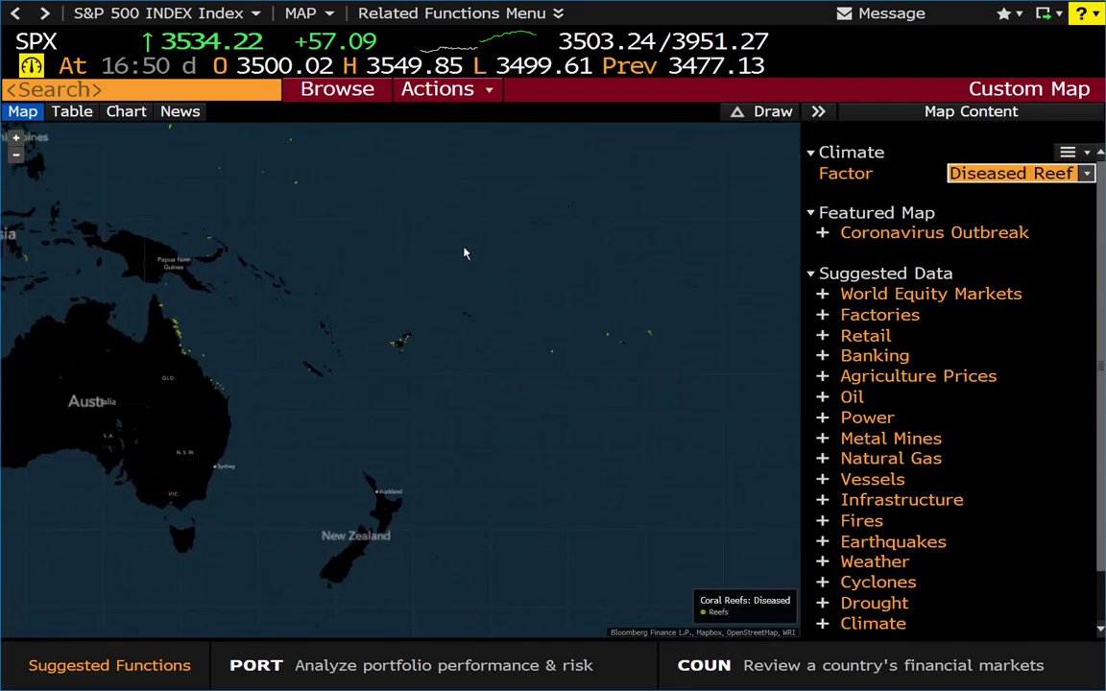
drag(264, 387, 412, 346)
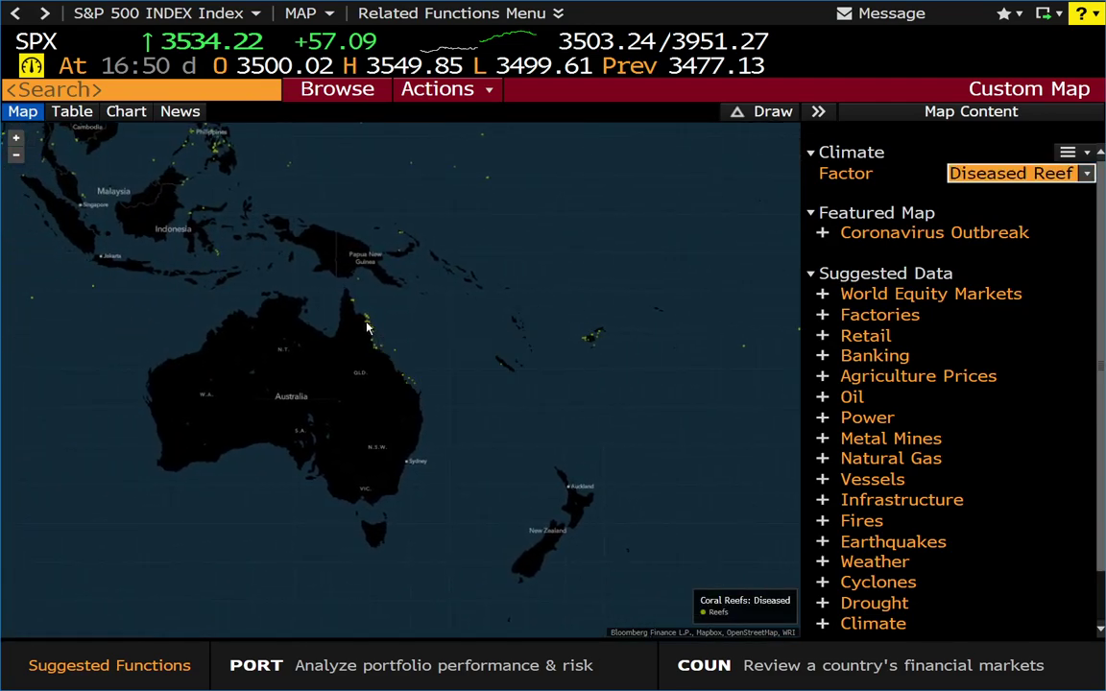
mouse_move(368, 328)
Switch the climate factor to Bleached Reef Samples.
click(995, 173)
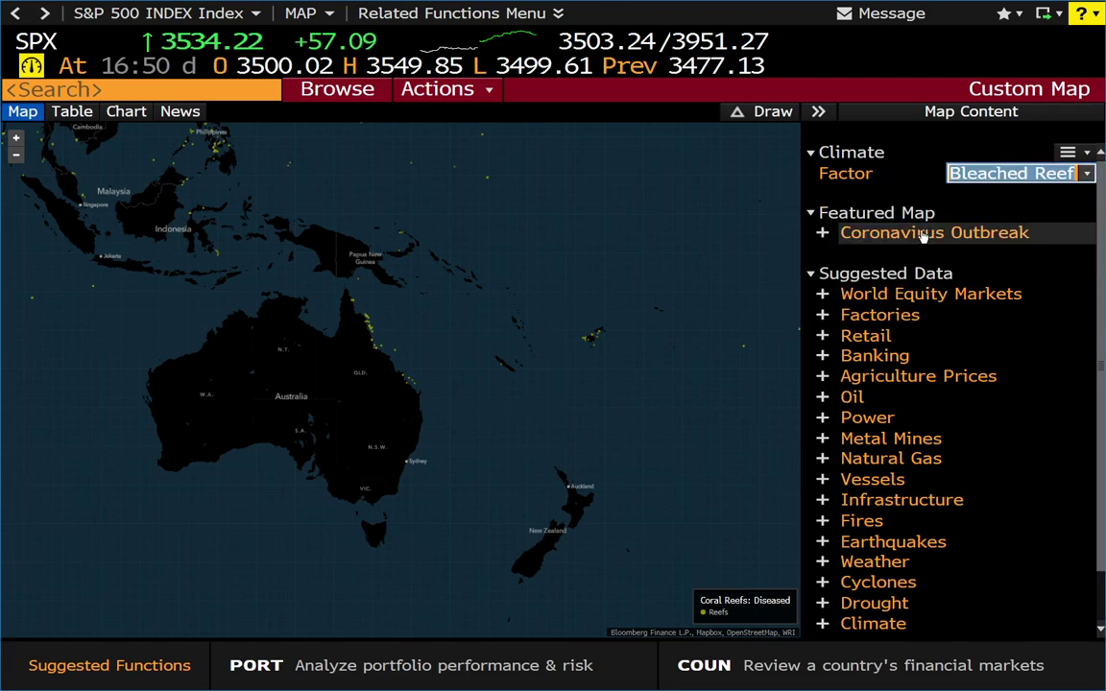
click(844, 226)
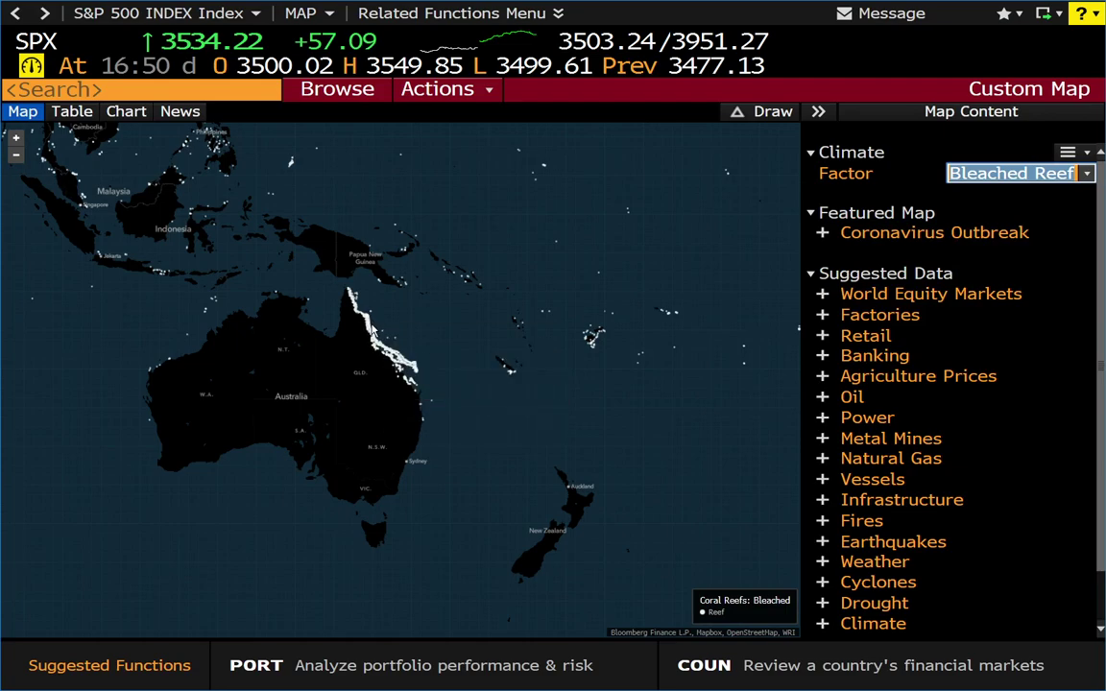
click(953, 174)
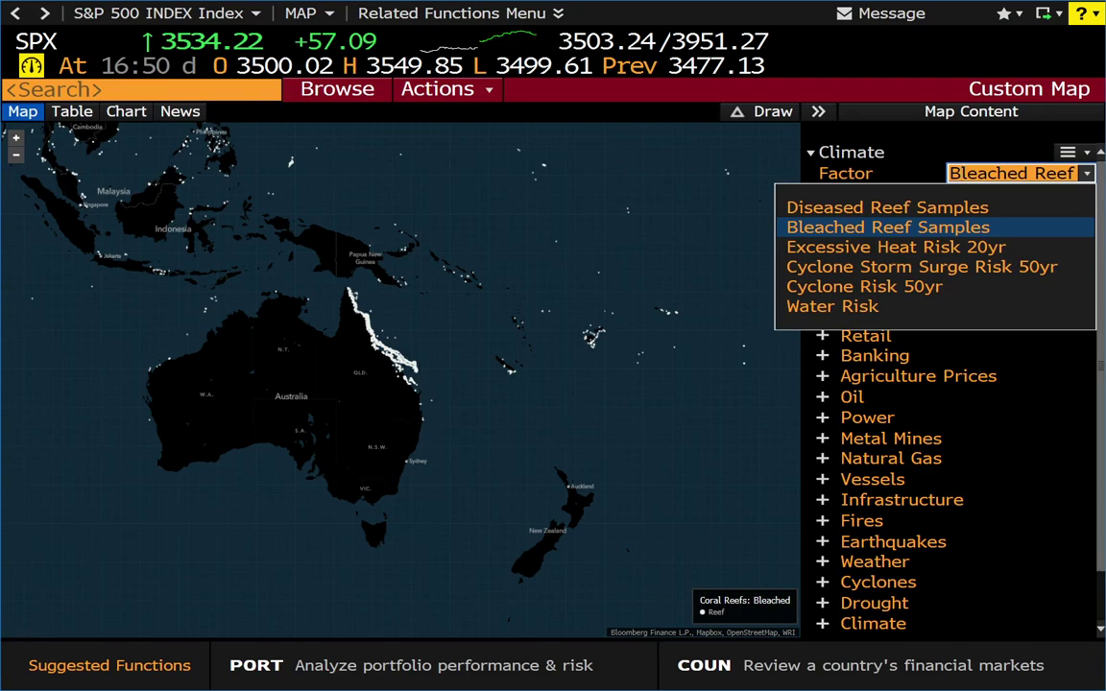
Switch the factor to Excessive Heat Risk 20yr and pan from Australia to North America.
click(879, 251)
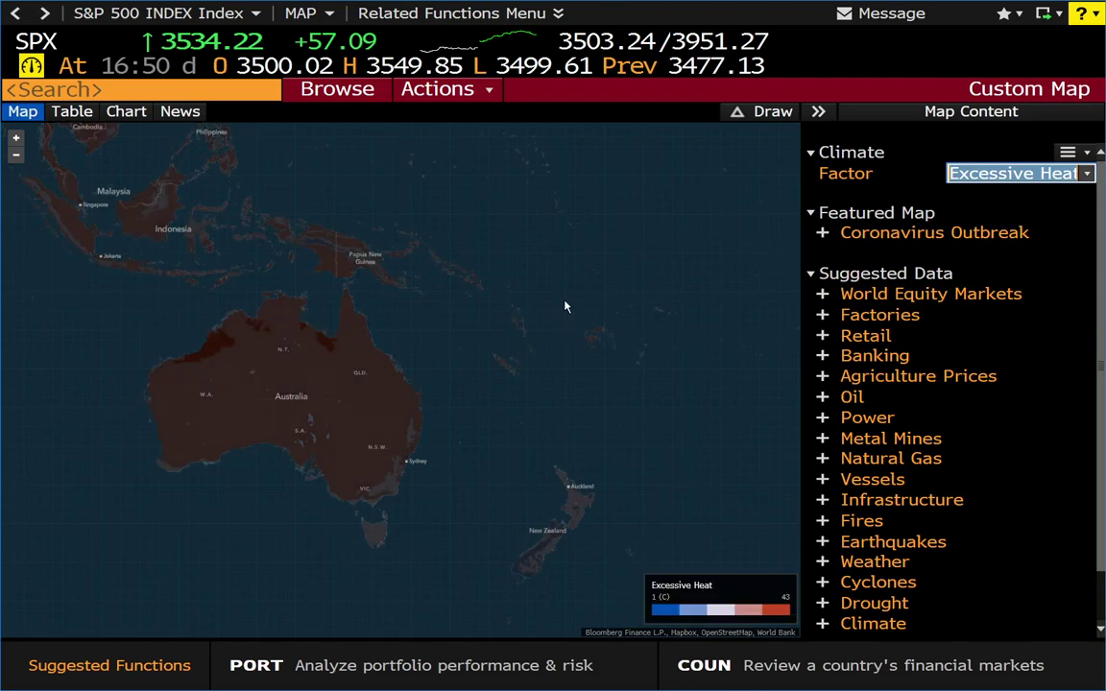
drag(485, 264, 608, 255)
drag(570, 294, 271, 377)
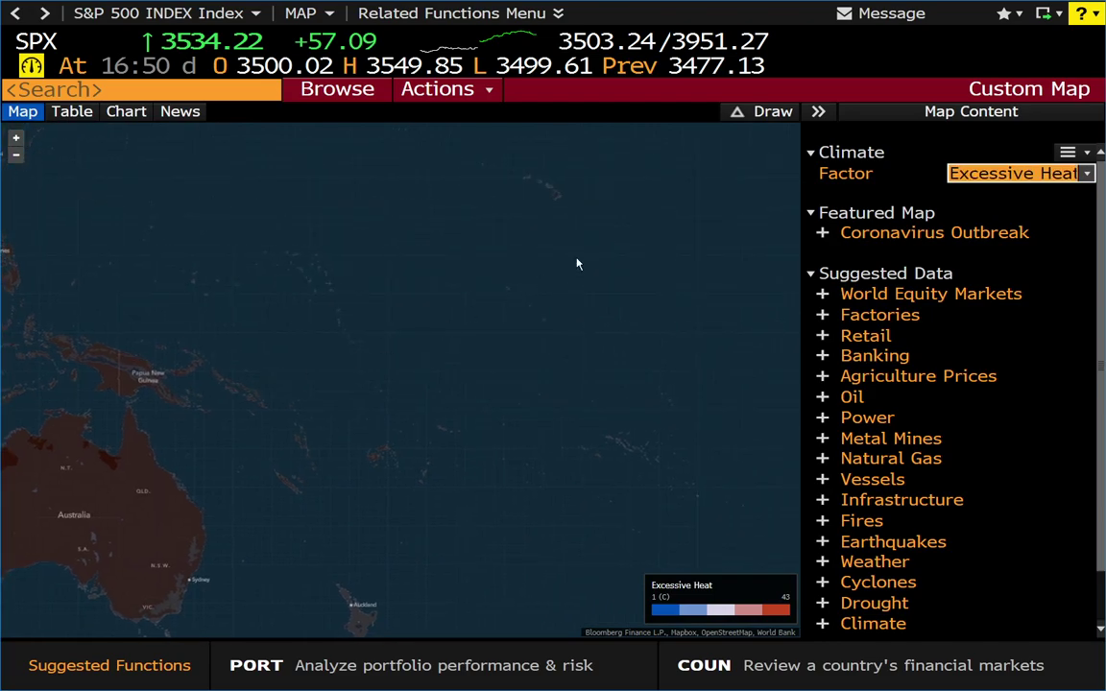
drag(575, 262, 387, 404)
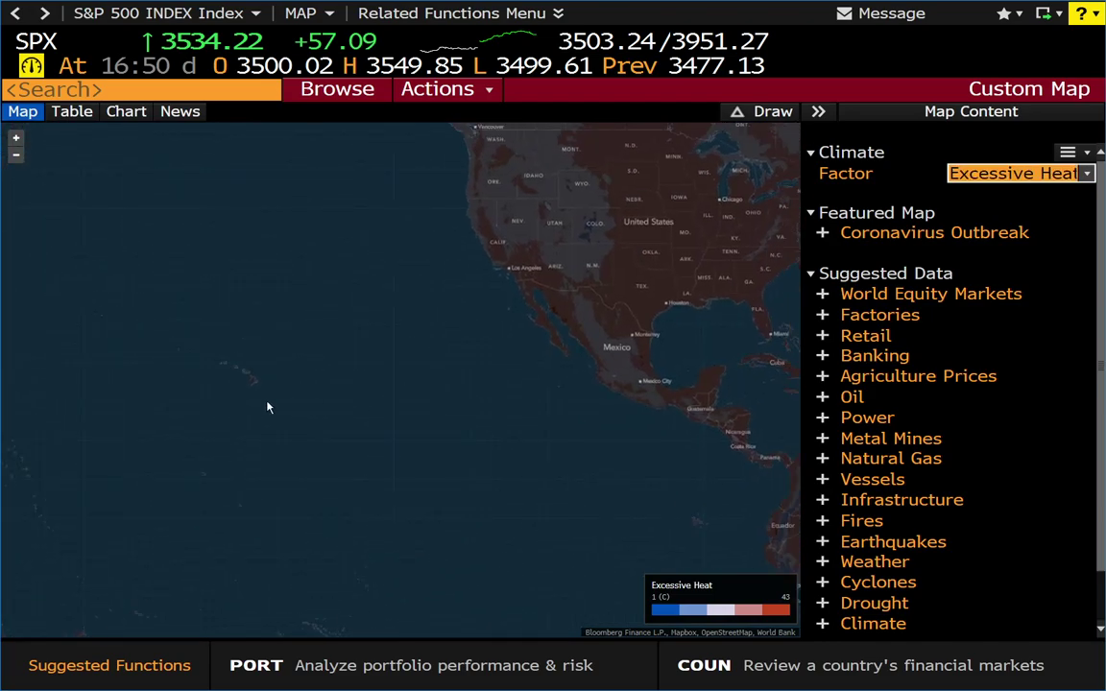
drag(619, 315, 313, 335)
mouse_move(708, 232)
mouse_down()
mouse_move(596, 362)
mouse_move(540, 383)
mouse_up()
drag(738, 385, 624, 398)
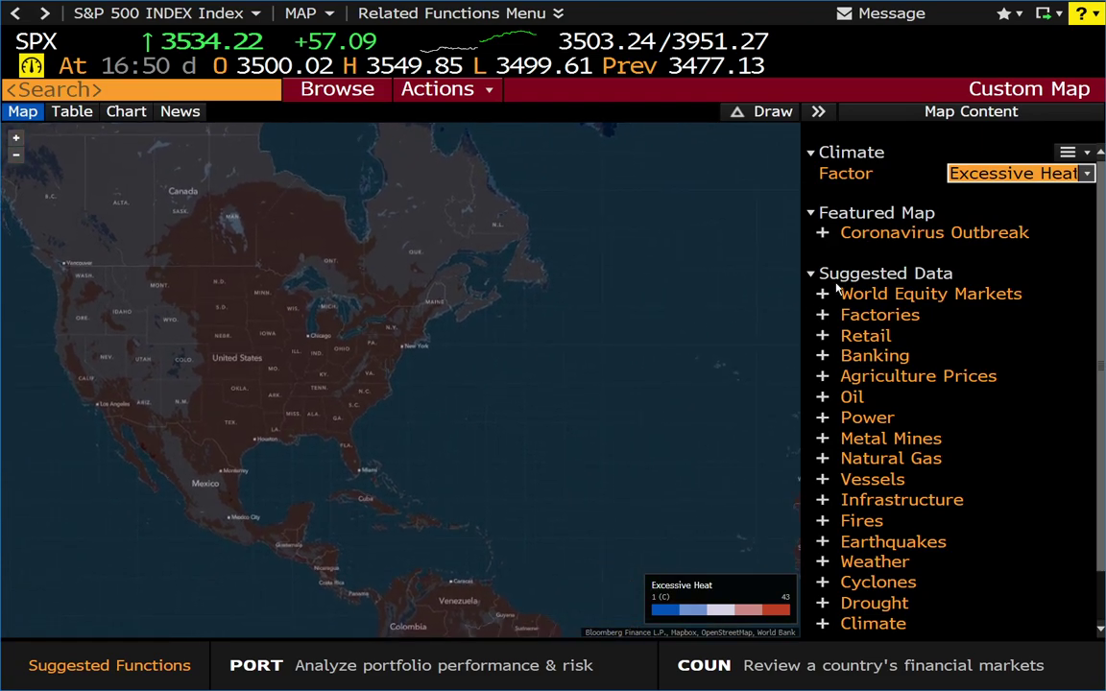
click(1018, 172)
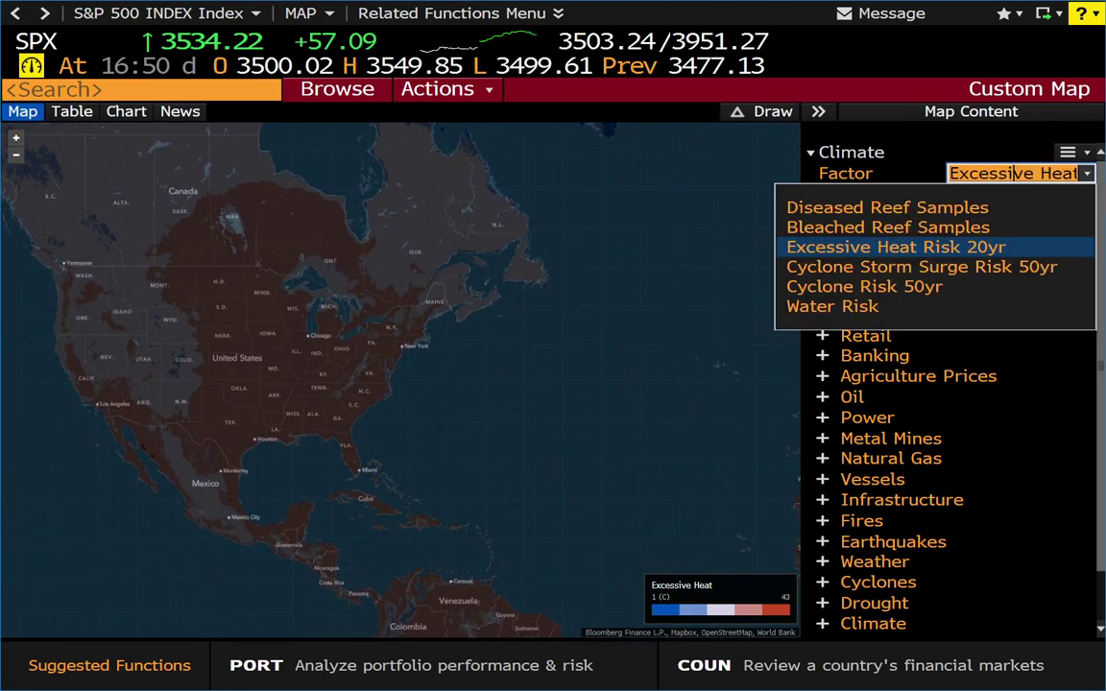
Show Cyclone Storm Surge Risk 50yr and pan east through Europe to East Asia.
click(911, 270)
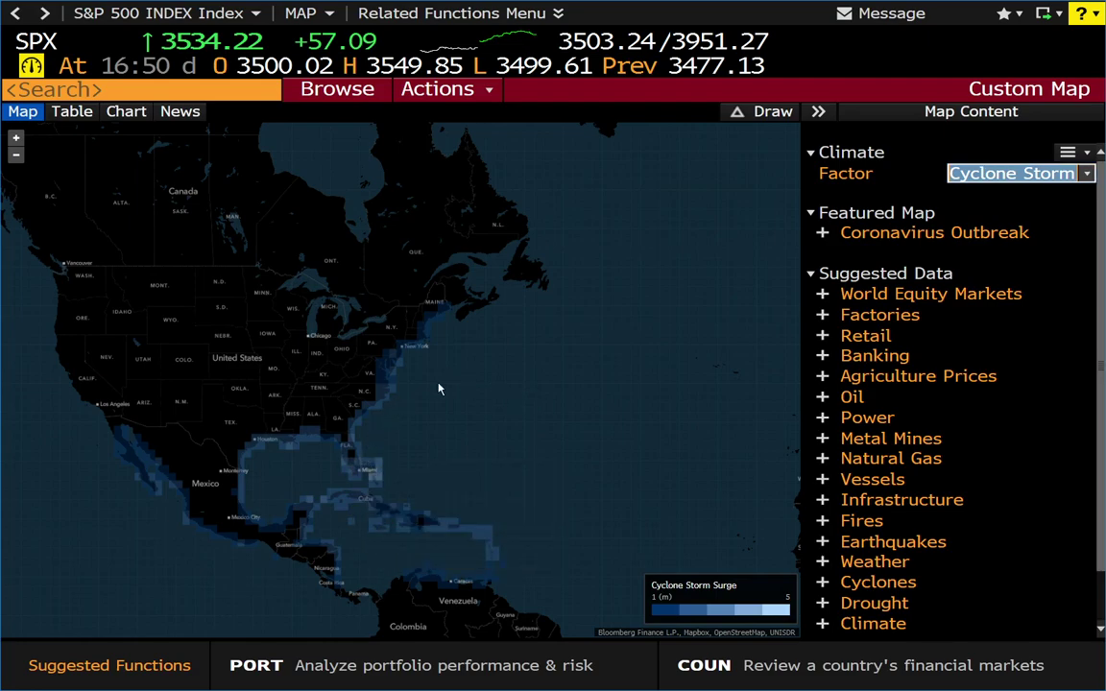
drag(476, 387, 227, 384)
drag(615, 427, 444, 518)
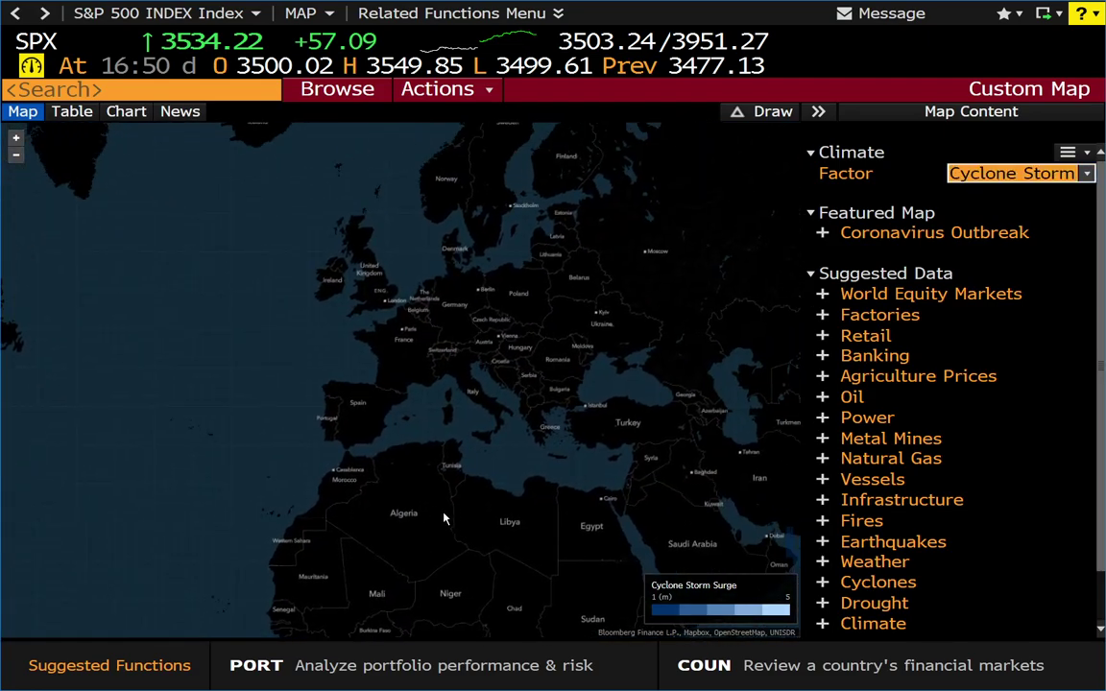
drag(617, 353, 271, 303)
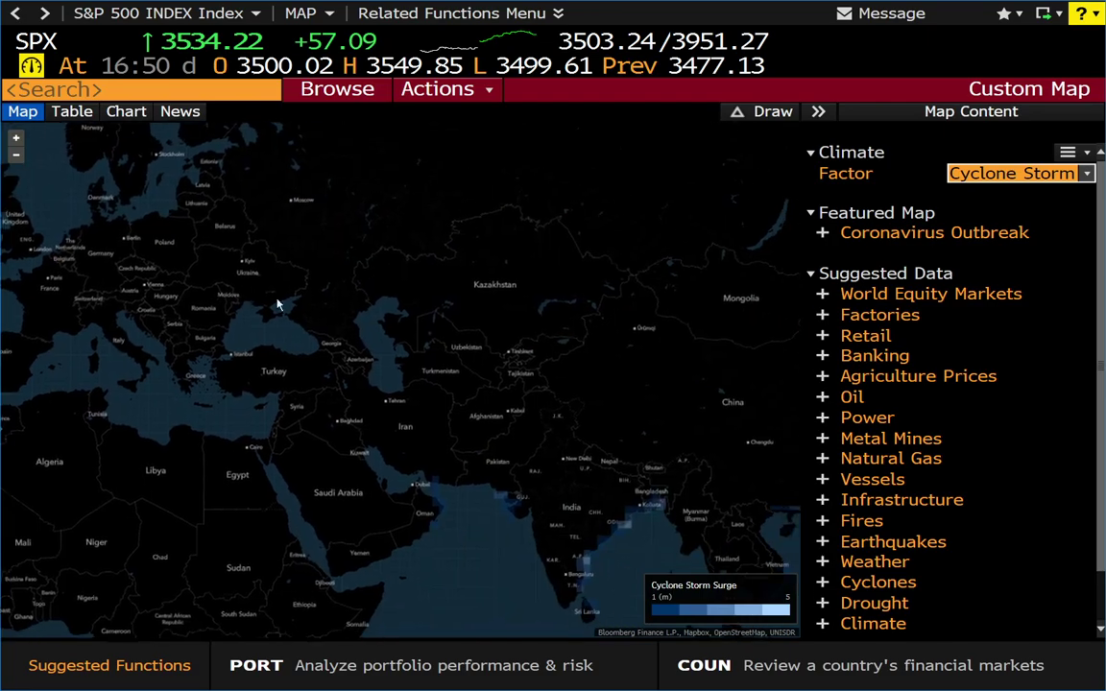
drag(539, 361, 316, 317)
drag(576, 346, 375, 284)
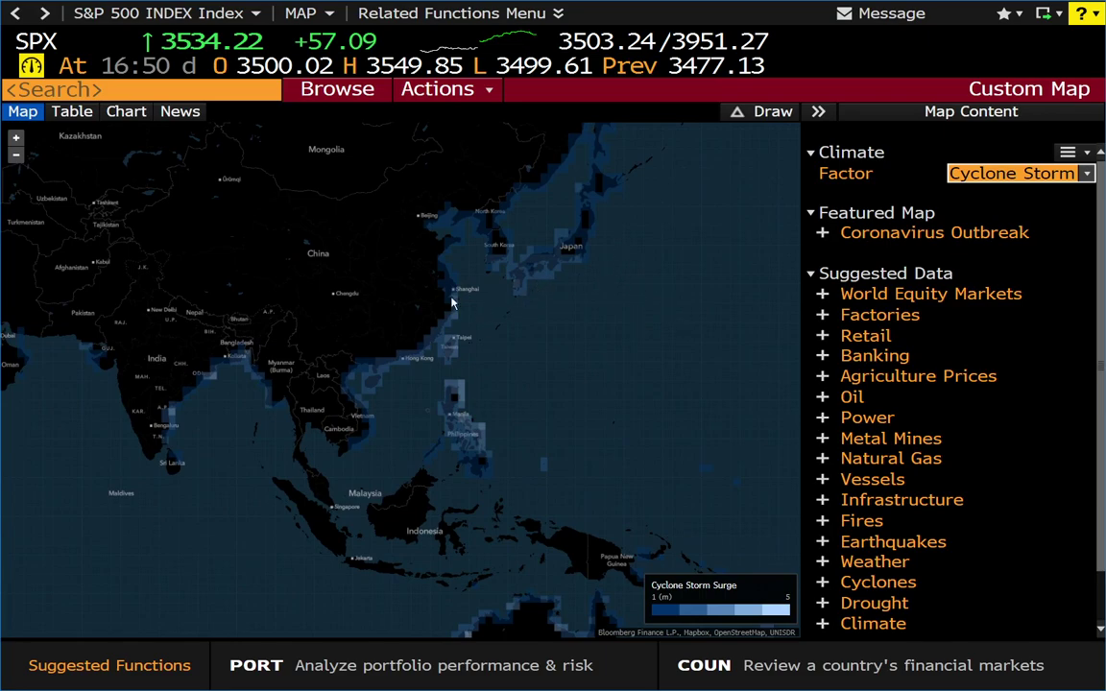
Switch to Cyclone Risk 50yr and centre the map on India.
click(1017, 173)
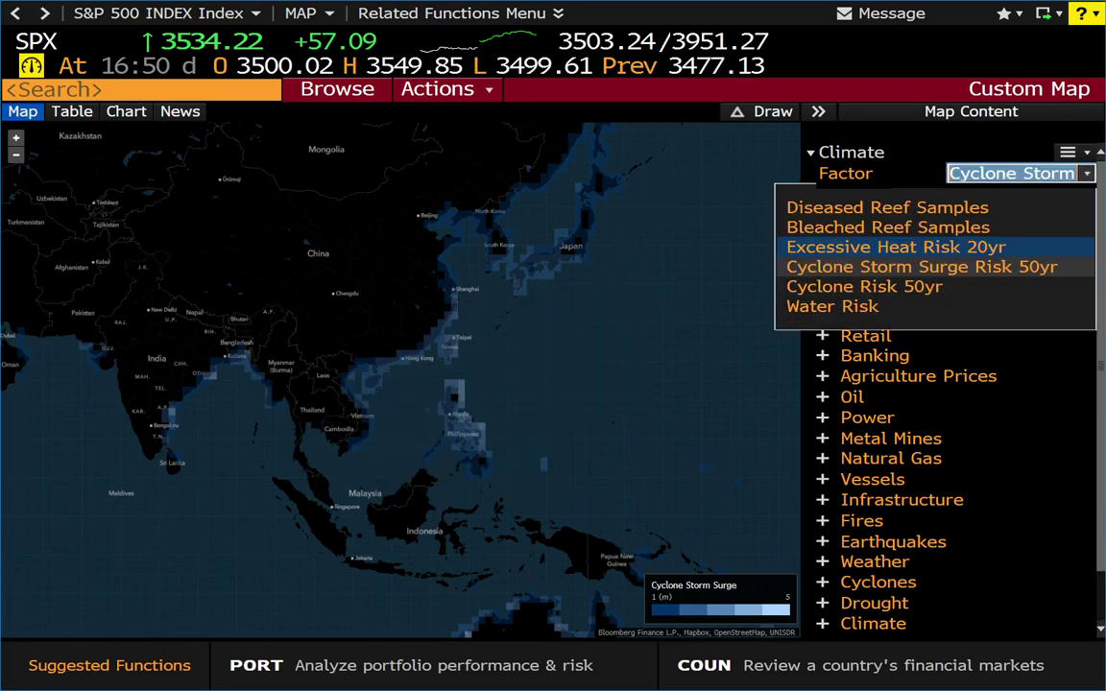
click(897, 269)
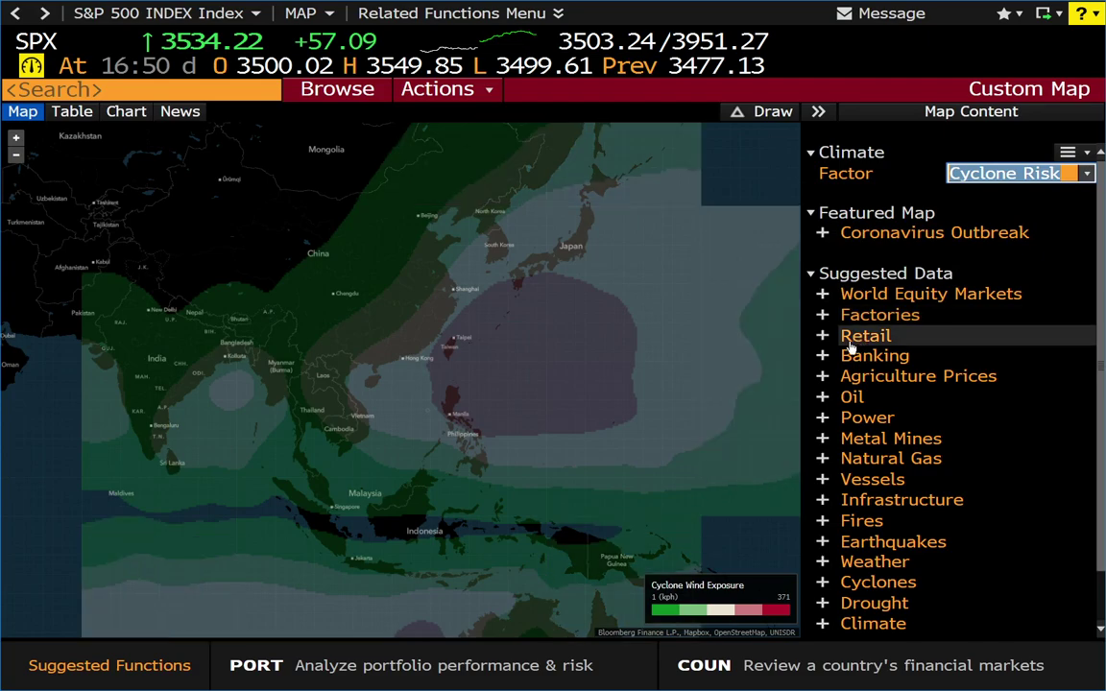
drag(505, 363, 785, 336)
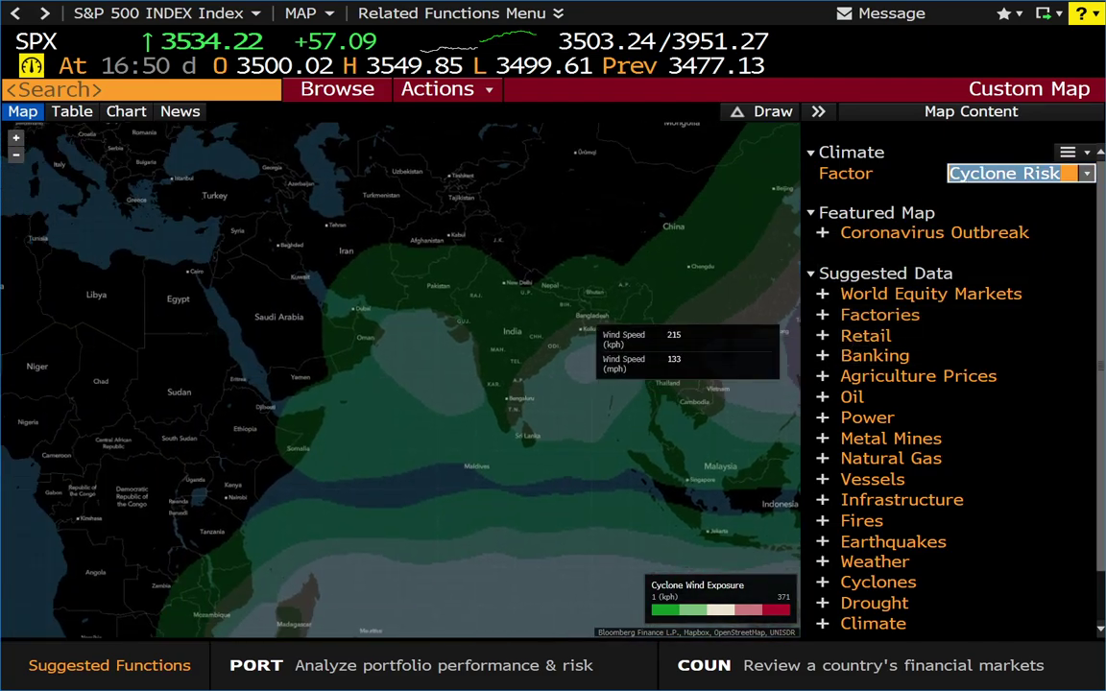
click(1018, 173)
Switch the factor to Water Risk and centre the map on the Arabian Sea region.
click(832, 306)
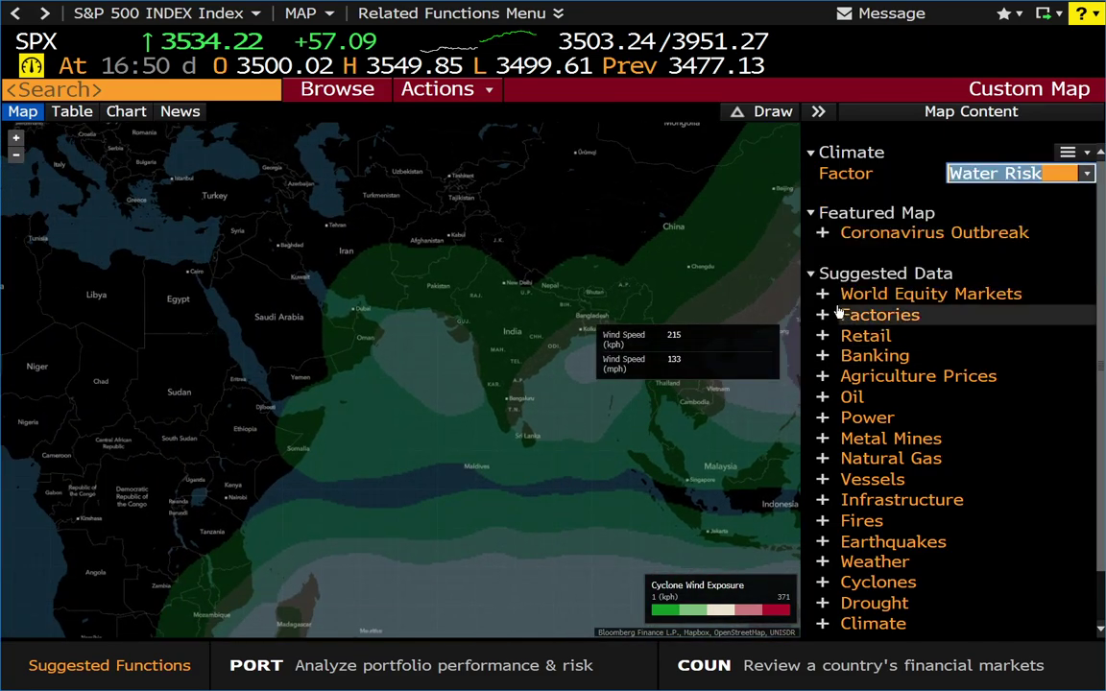
drag(664, 358, 585, 359)
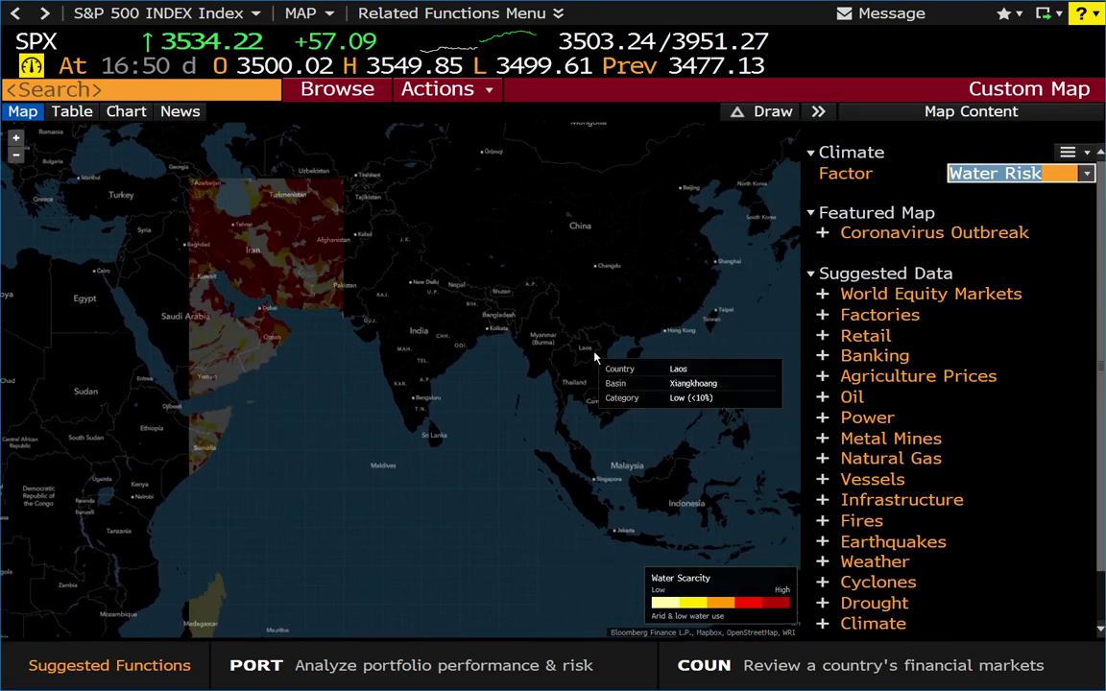
drag(429, 403, 352, 564)
drag(408, 373, 433, 397)
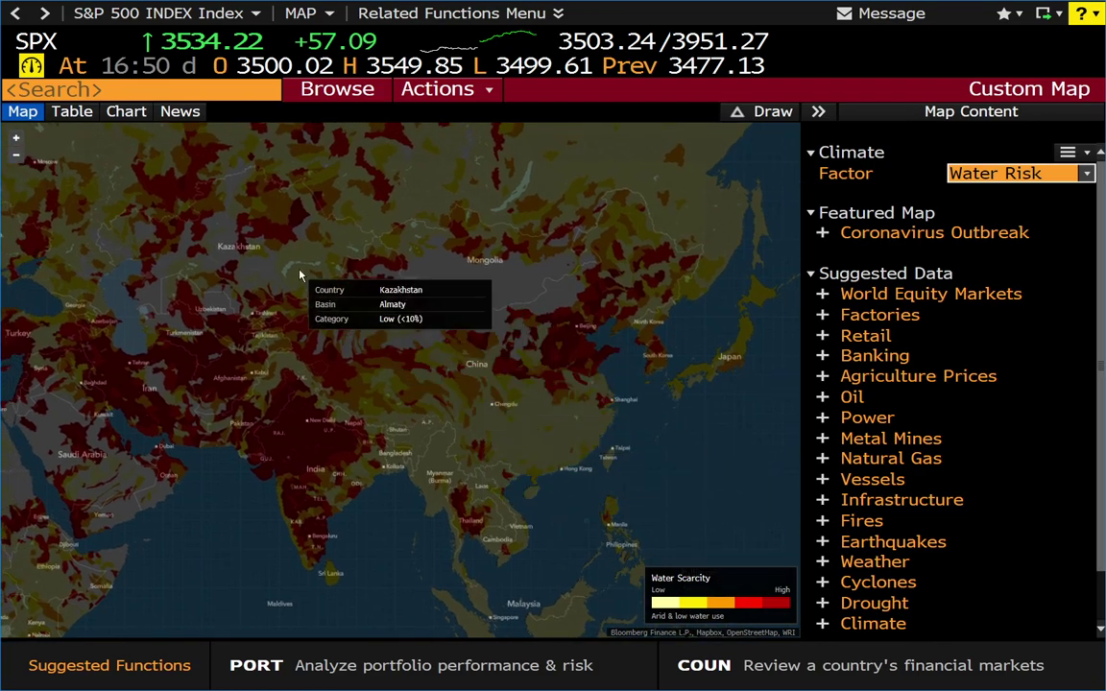
drag(218, 537, 442, 450)
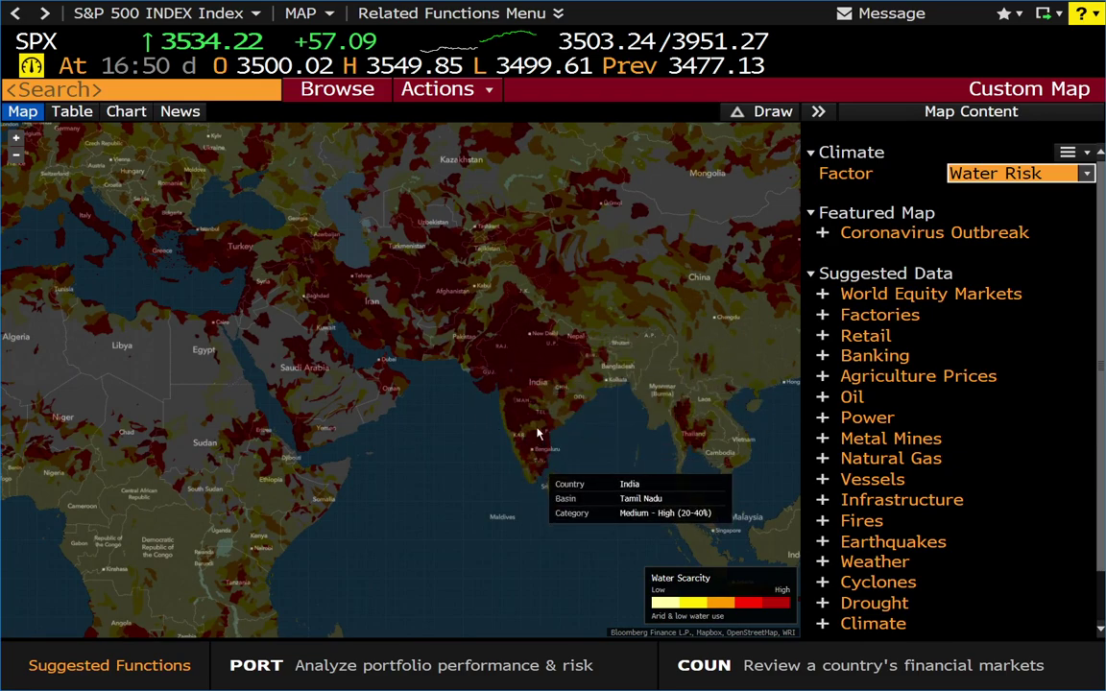
mouse_move(456, 507)
mouse_down()
mouse_move(575, 457)
mouse_move(459, 487)
mouse_up()
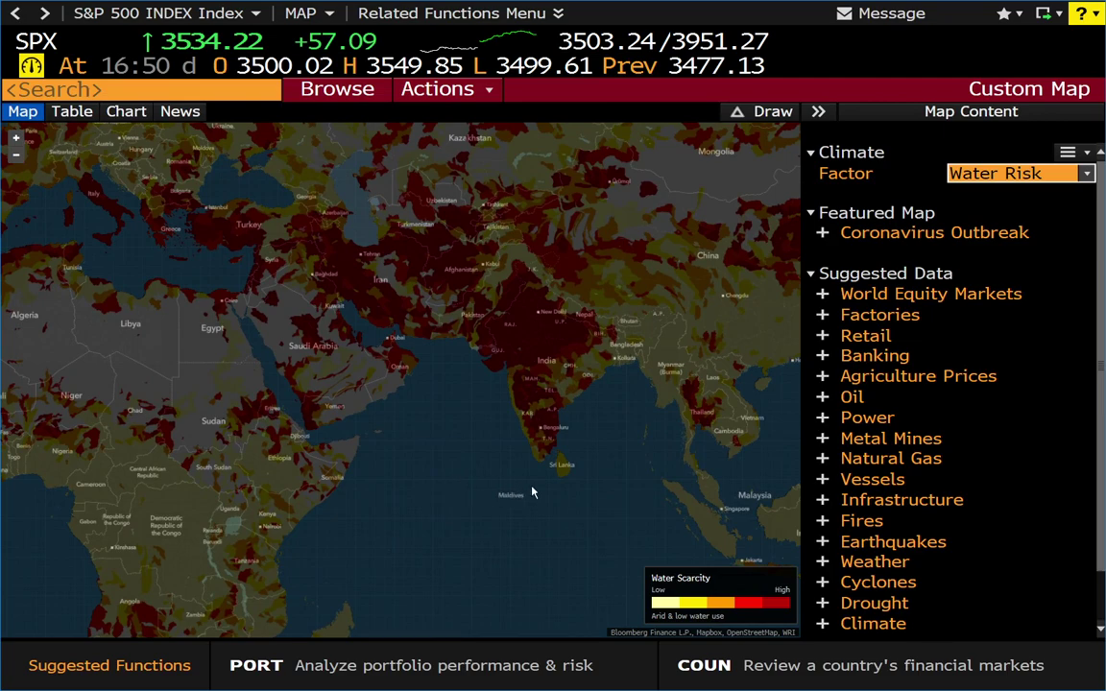
Zoom in on India's water risk, then move west to the Horn of Africa.
mouse_move(664, 565)
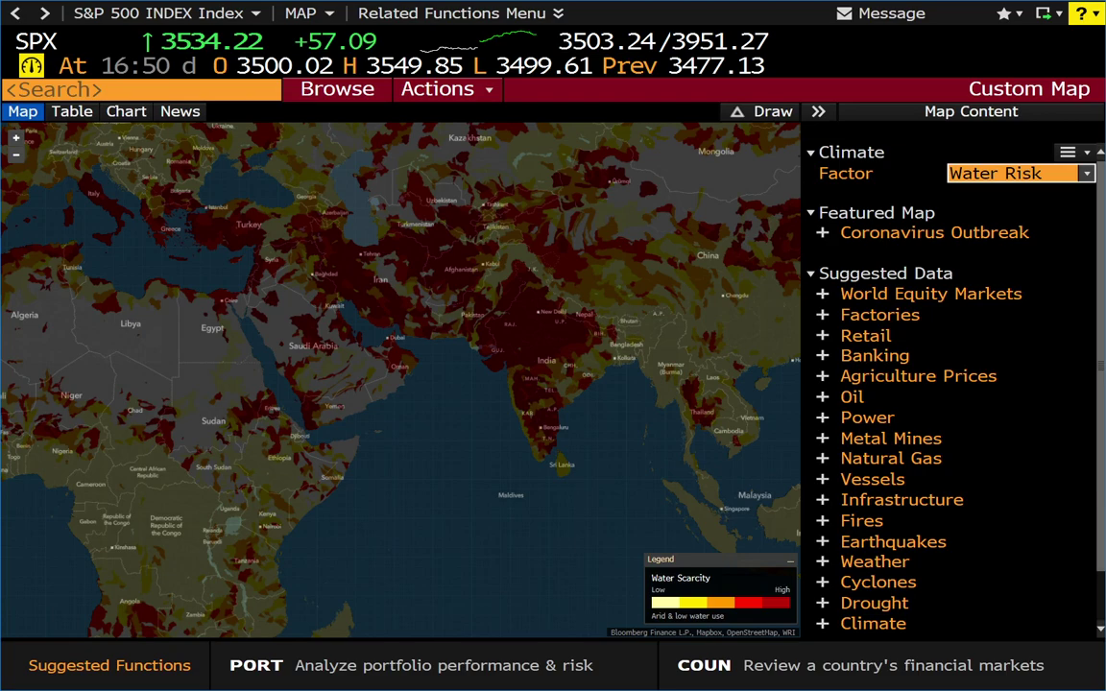
scroll(554, 394, up, 3)
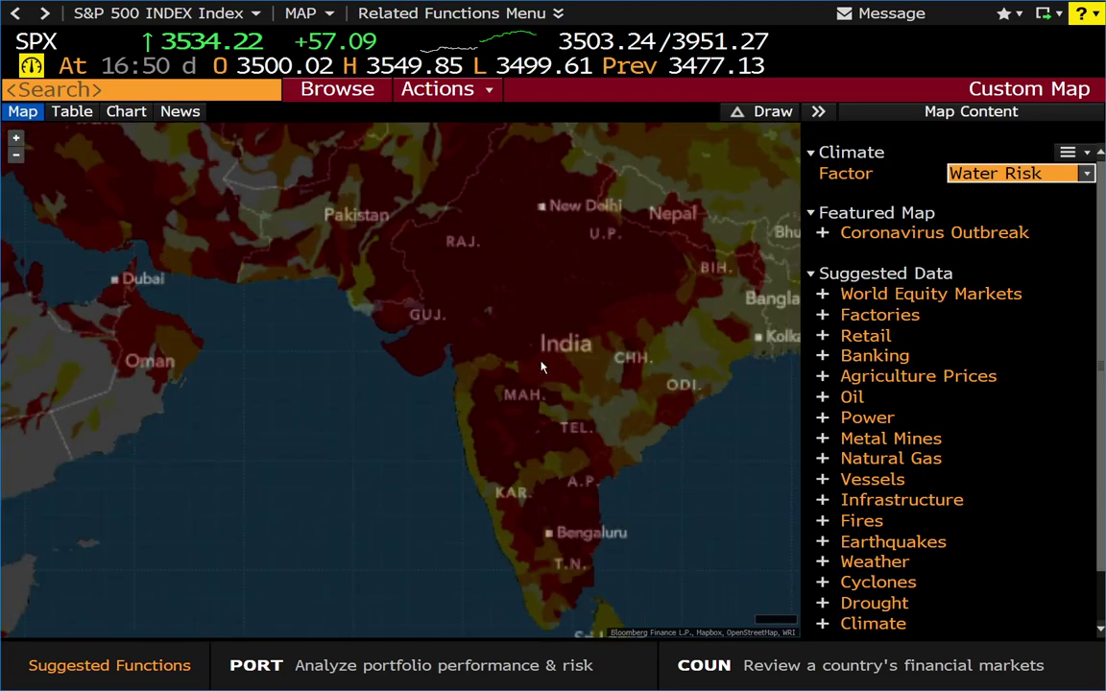
drag(540, 328, 489, 305)
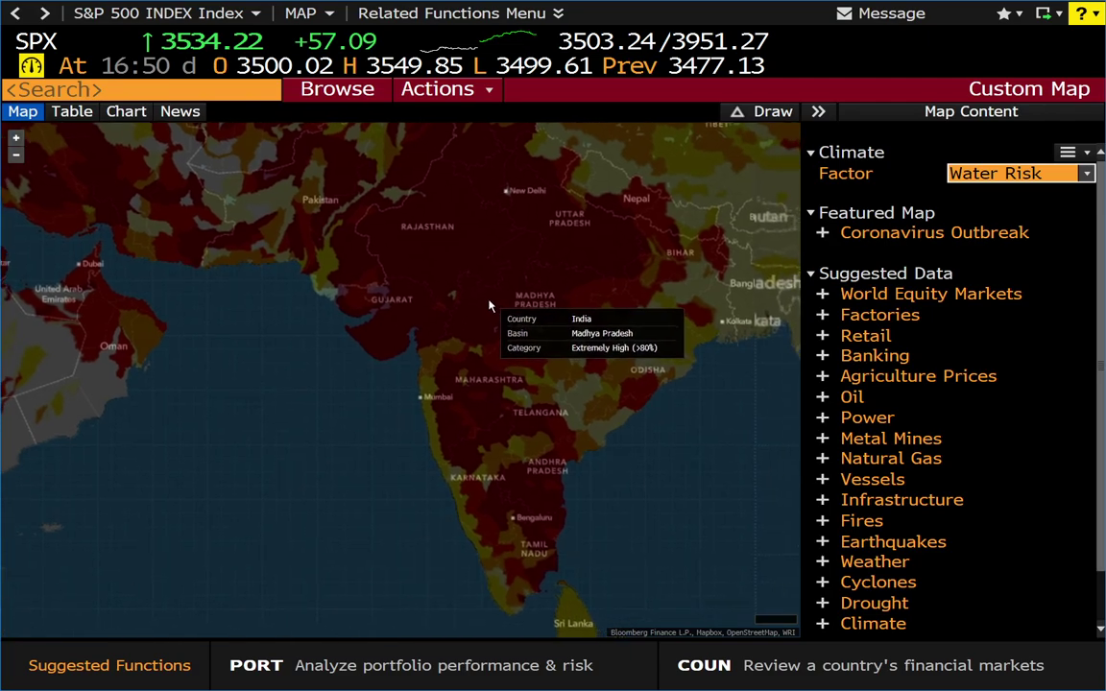
drag(329, 450, 641, 308)
scroll(358, 481, down, 3)
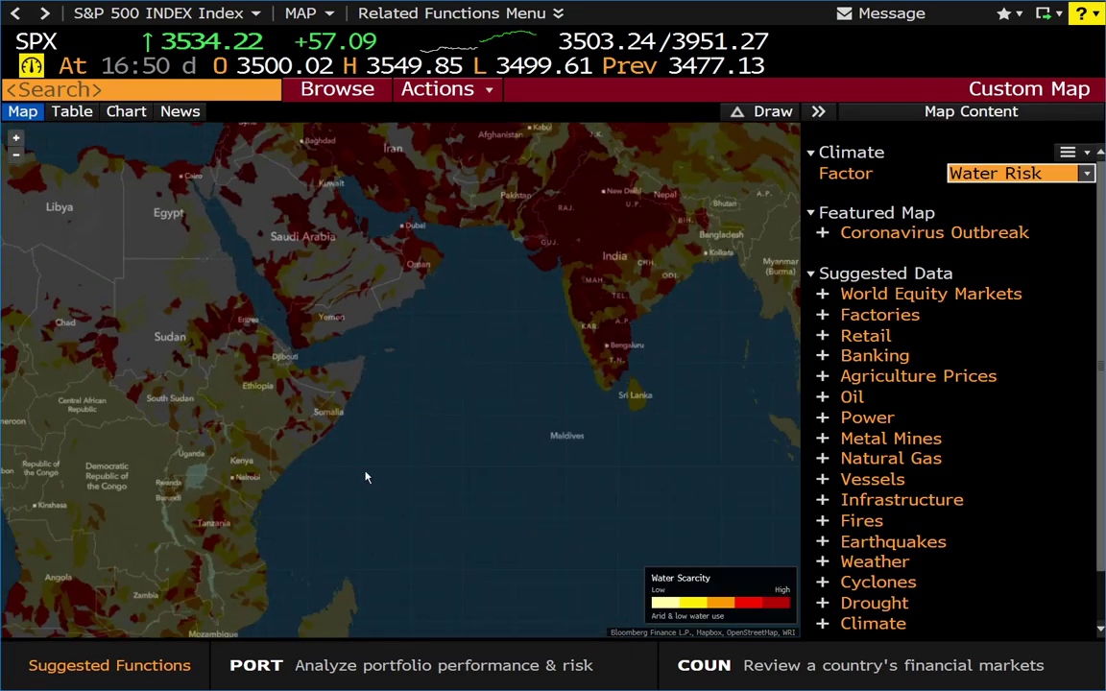
scroll(525, 246, up, 2)
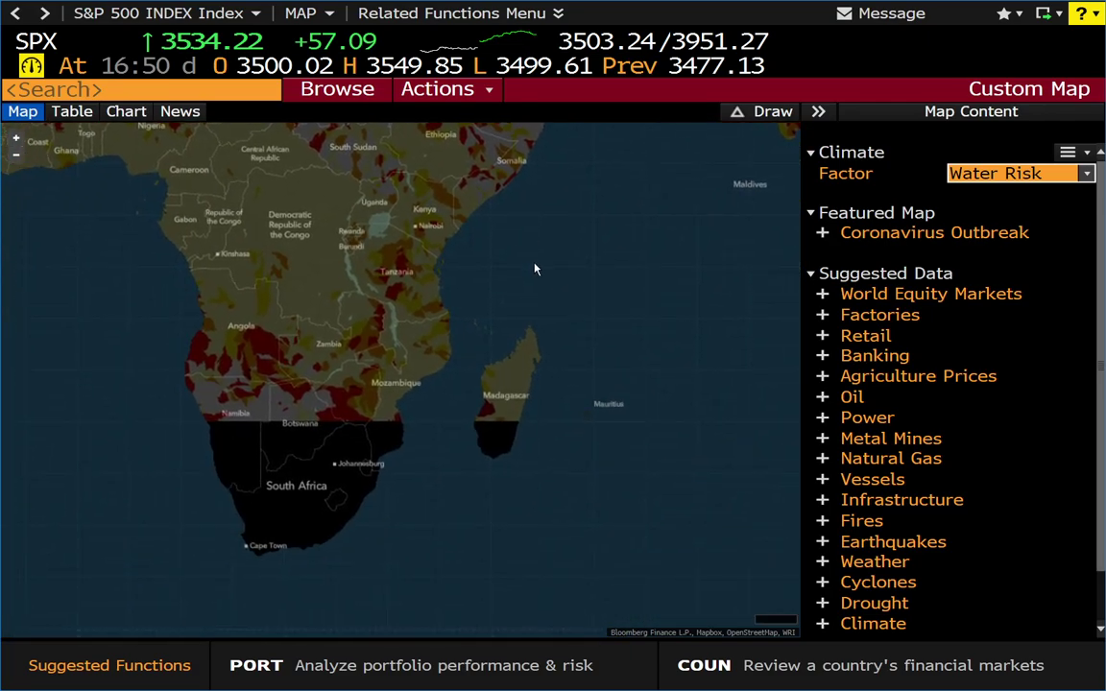
Inspect water scarcity over southern Africa, zooming in and out.
mouse_move(559, 379)
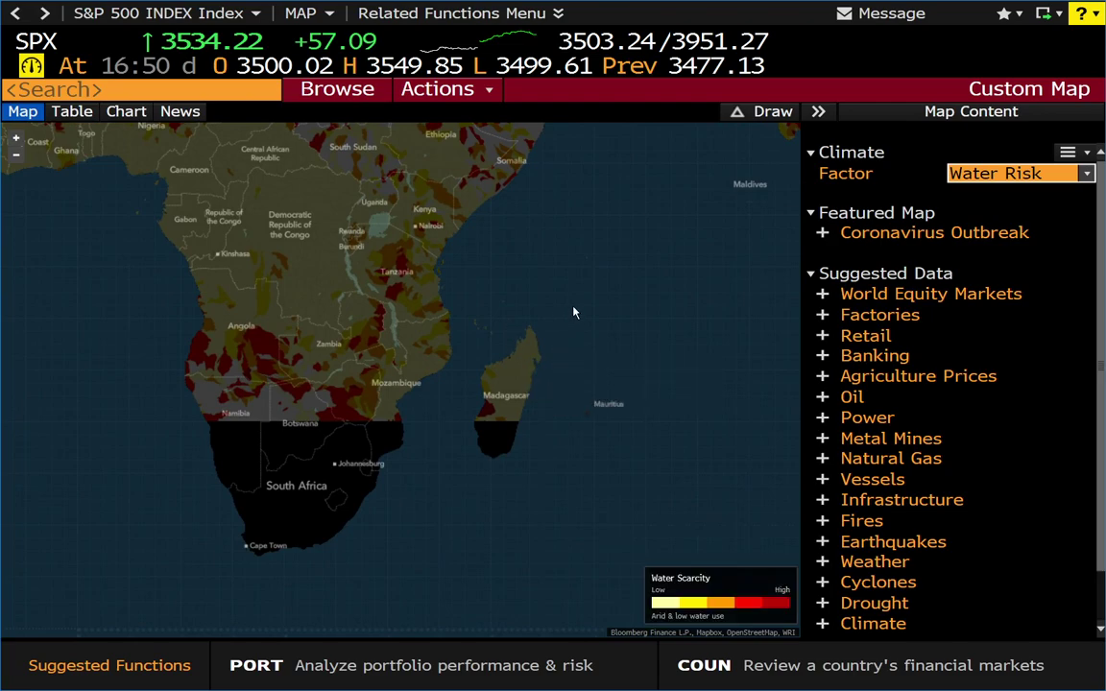
drag(554, 230, 592, 143)
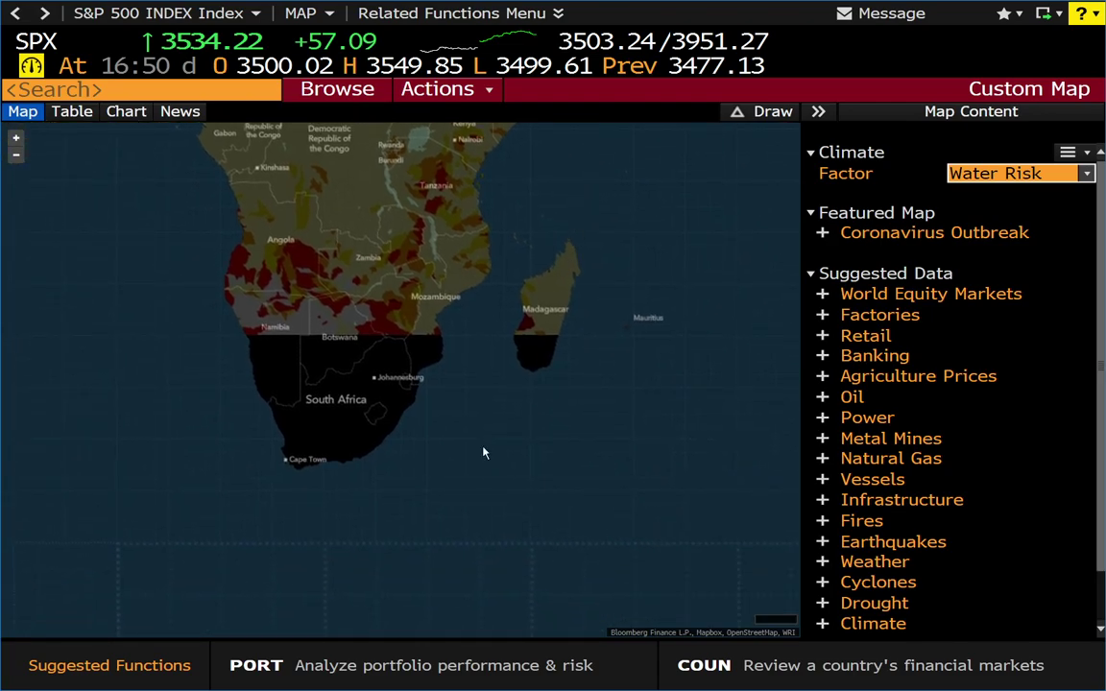
drag(413, 508, 536, 398)
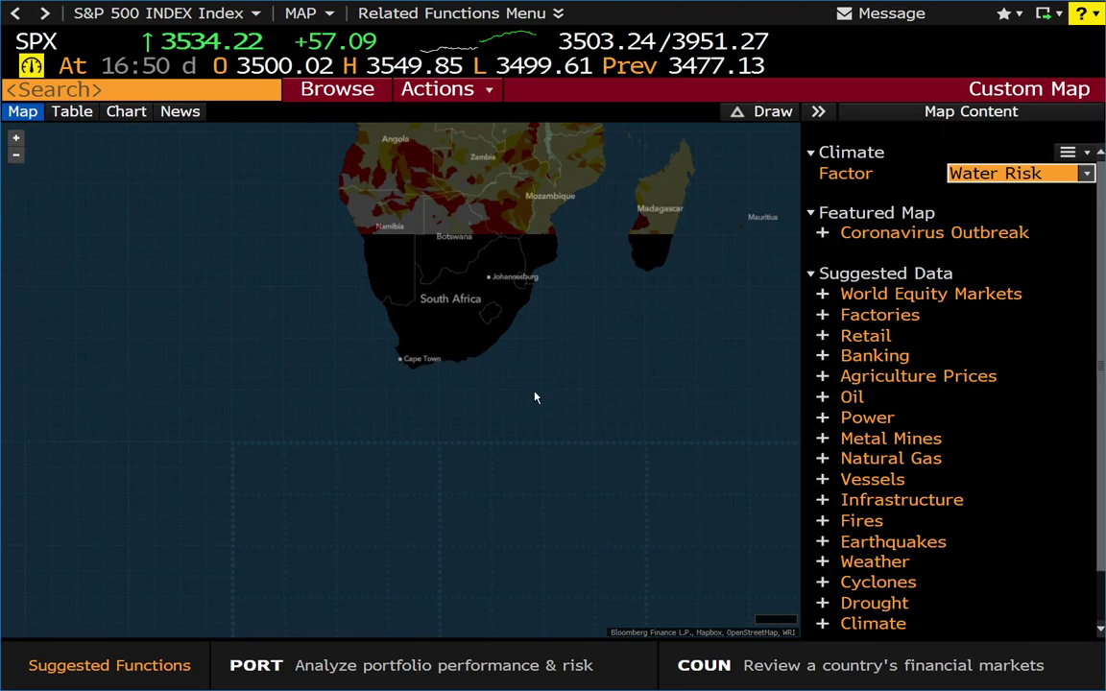
scroll(490, 374, down, 5)
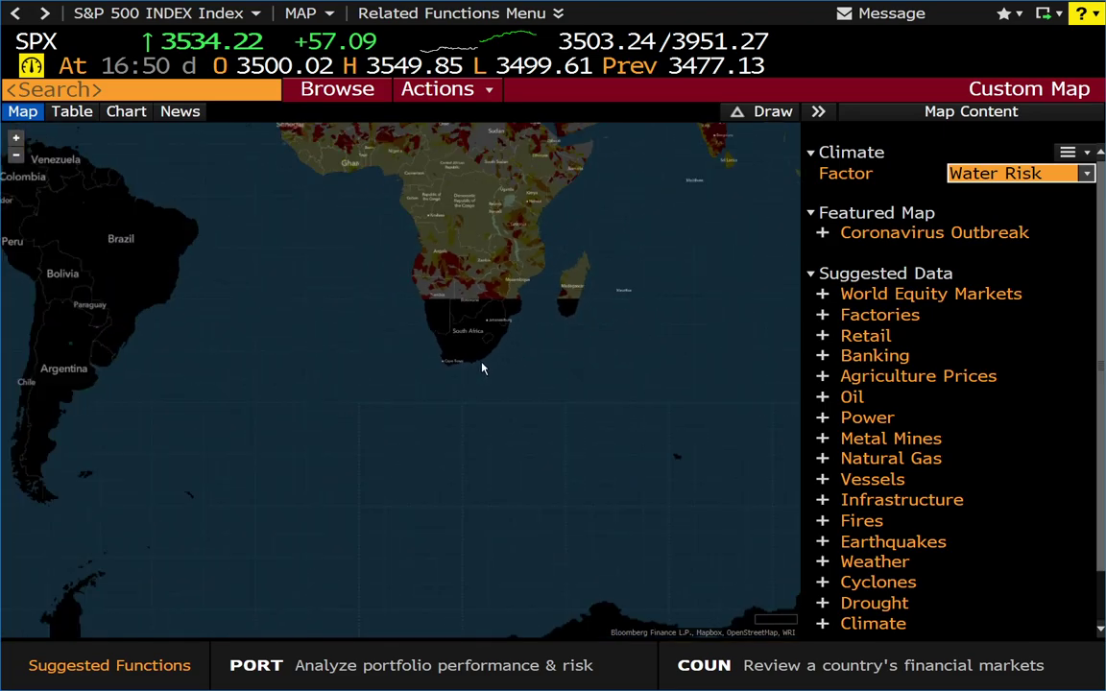
scroll(482, 368, up, 3)
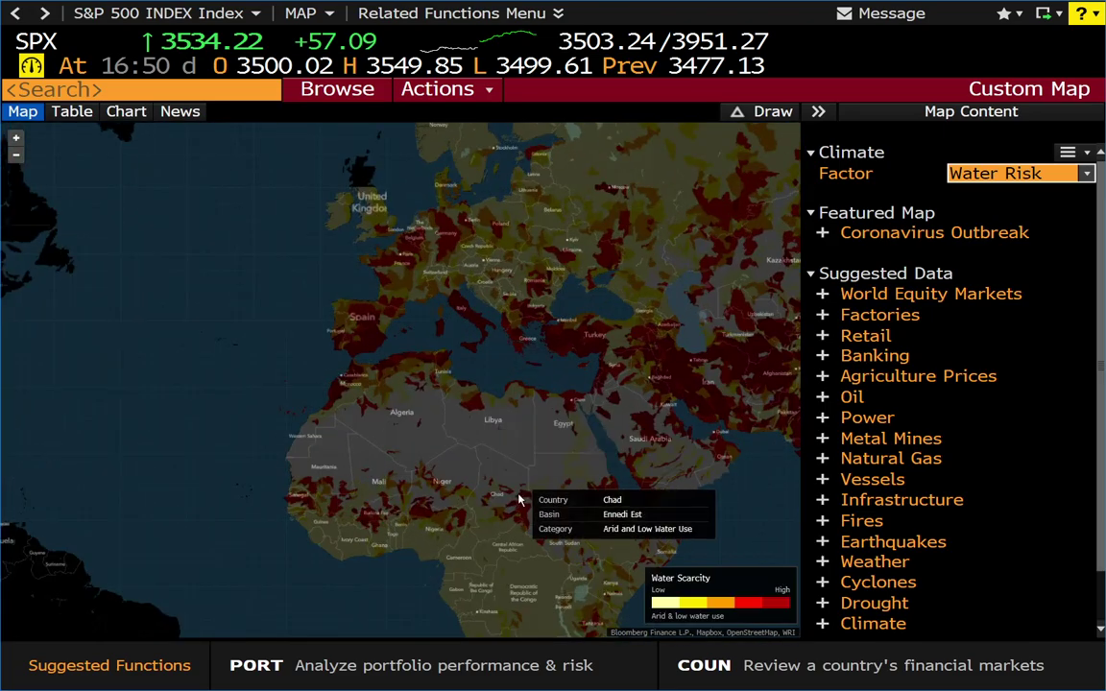
scroll(275, 312, down, 1)
scroll(292, 259, up, 3)
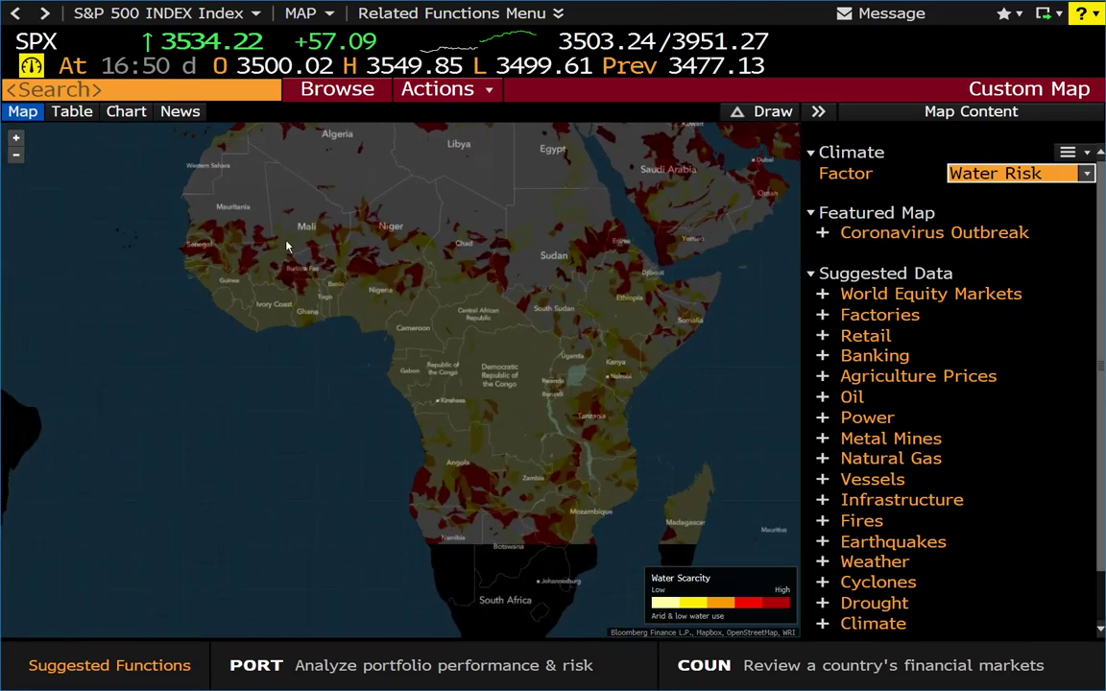
Reload the Custom Map with MAP and pan to Africa and South America.
click(60, 40)
text(MAP)
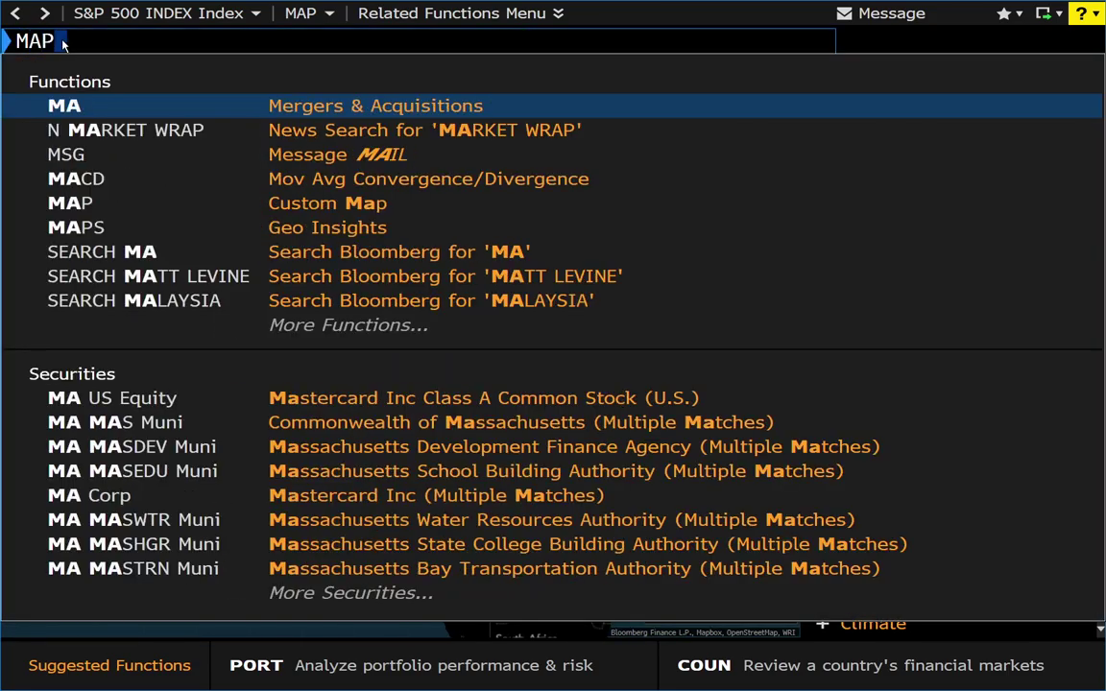
key(Return)
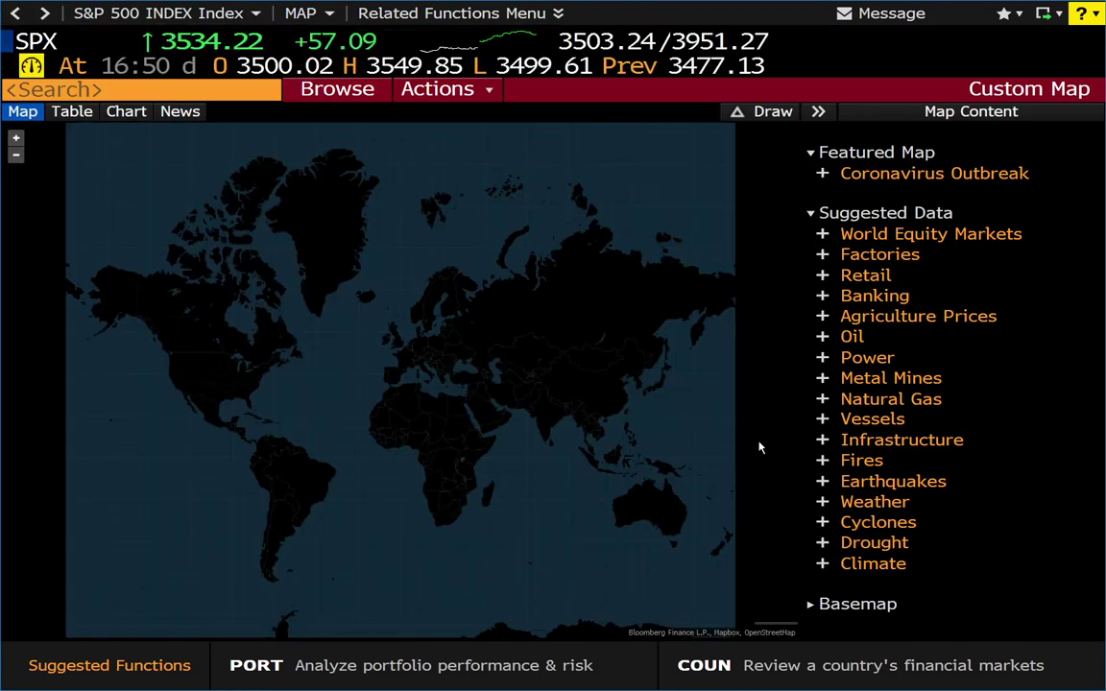
scroll(197, 368, up, 3)
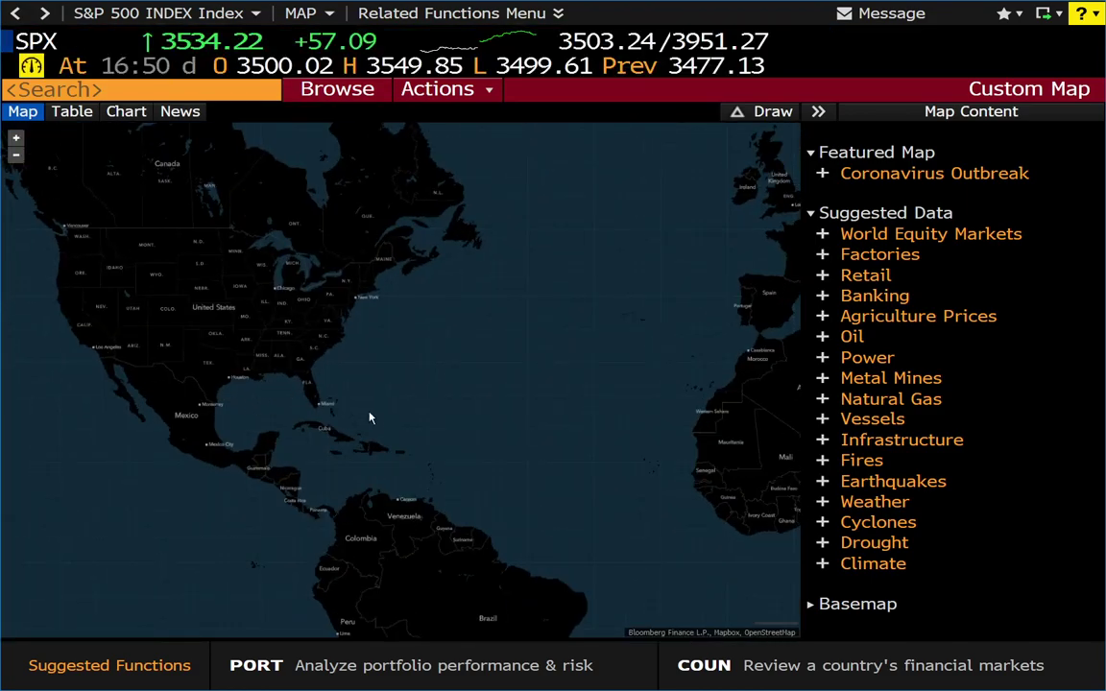
drag(678, 406, 527, 327)
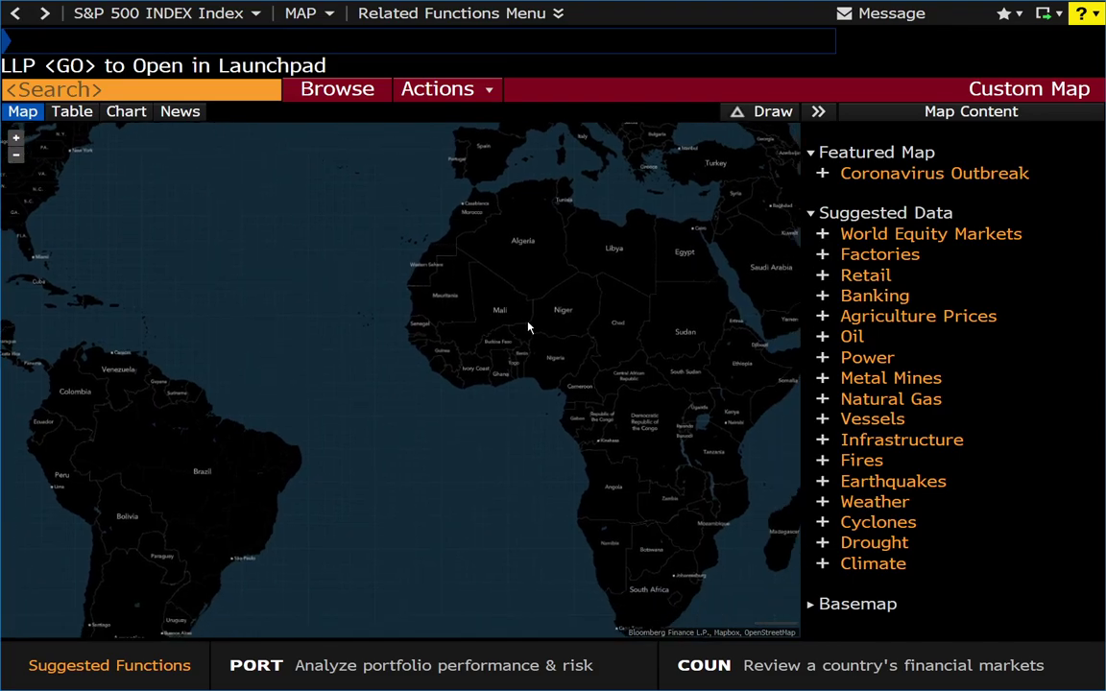
Add the Climate layer set to Water Risk and pan toward the Middle East and India.
click(822, 563)
click(1017, 172)
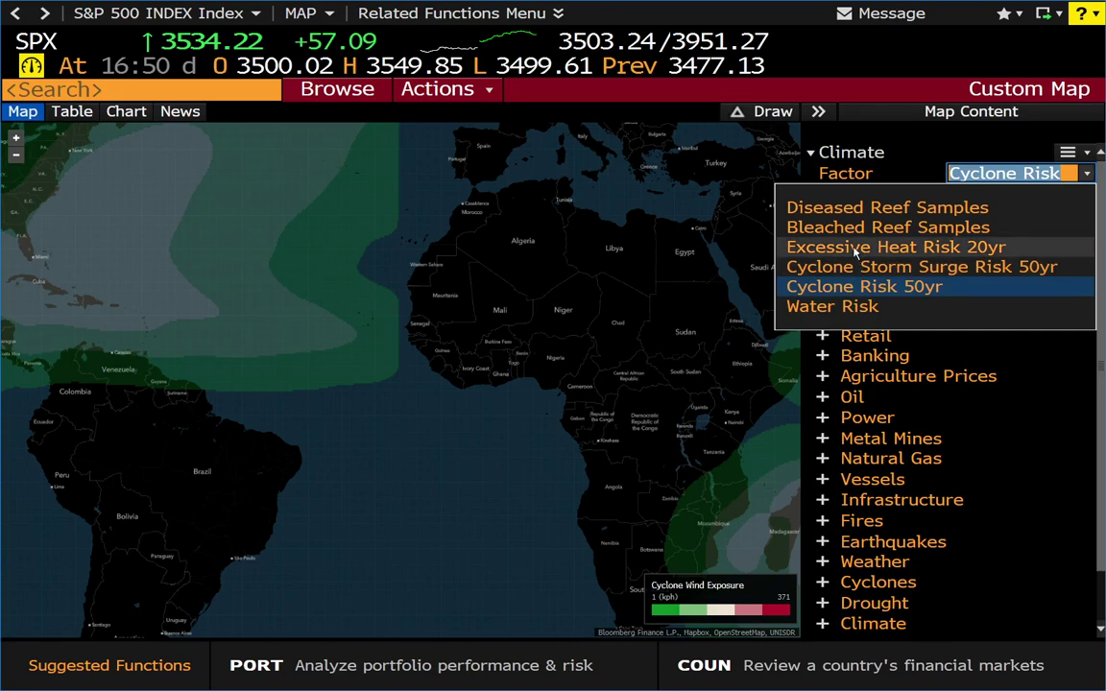
click(840, 305)
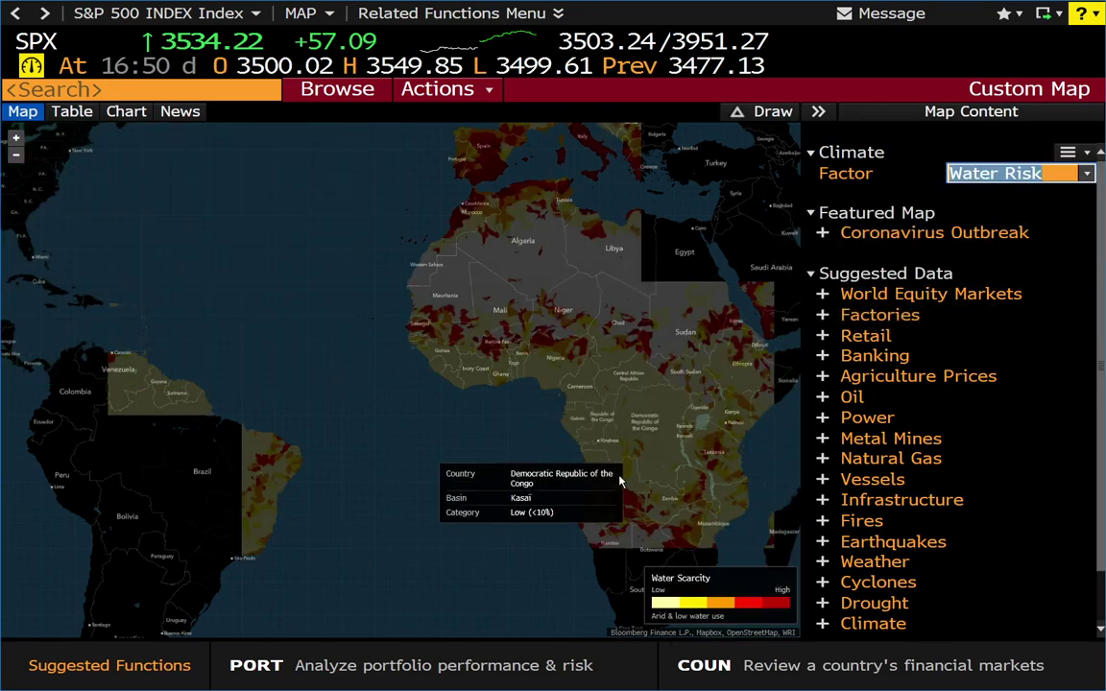
drag(490, 526, 382, 290)
mouse_move(438, 241)
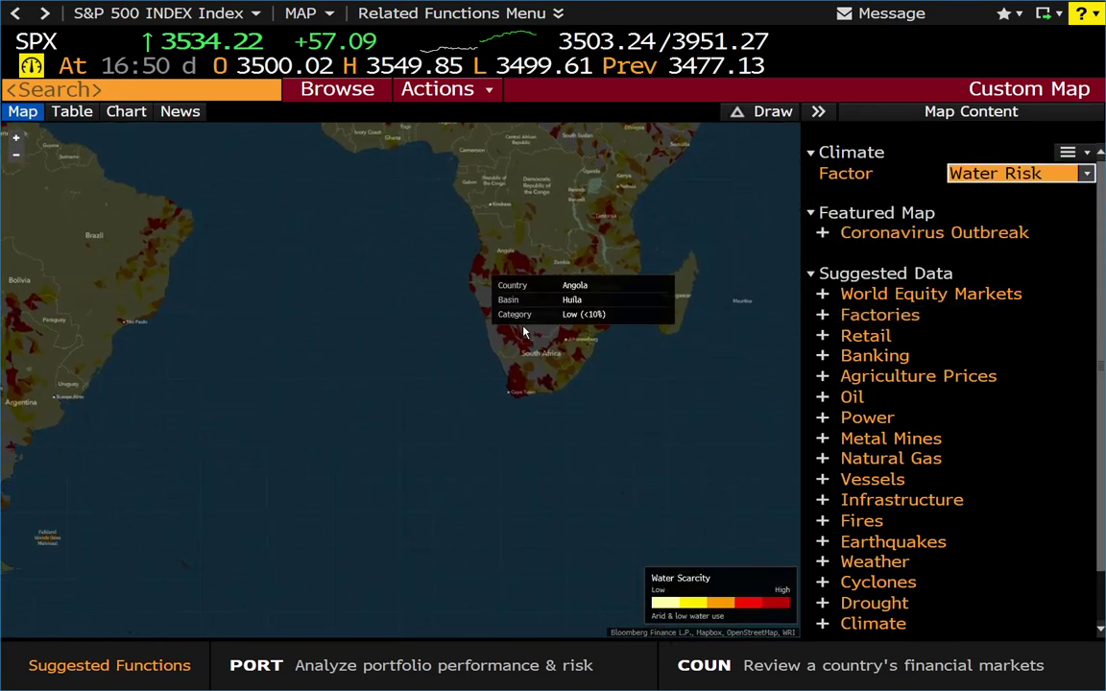
drag(619, 442, 590, 462)
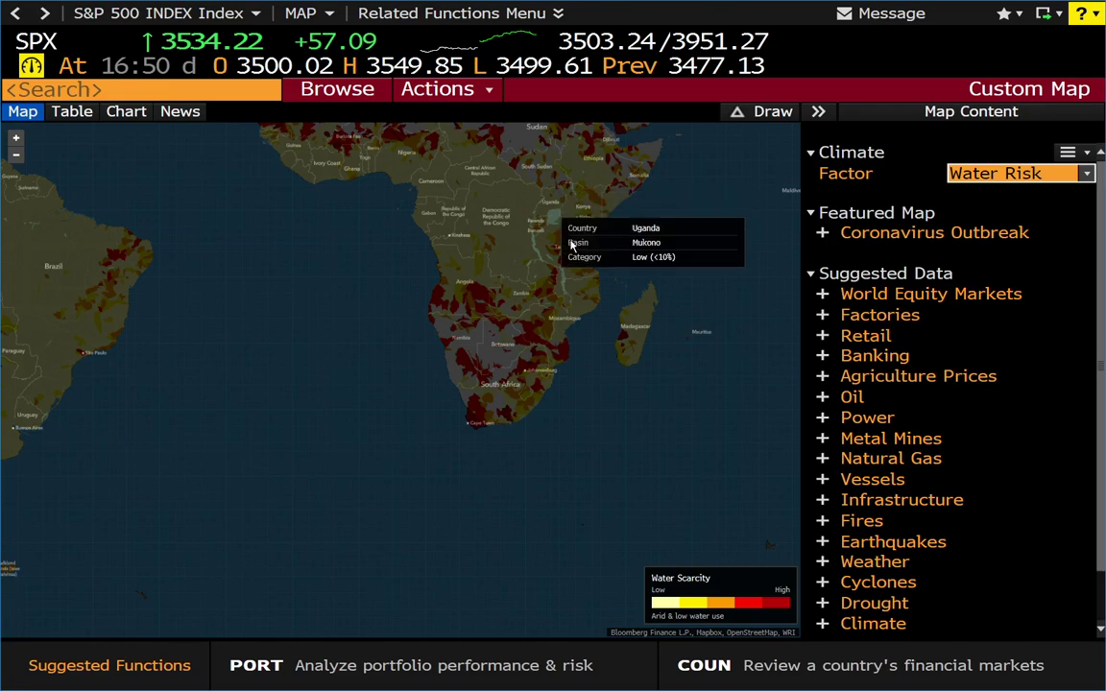
drag(617, 292, 440, 480)
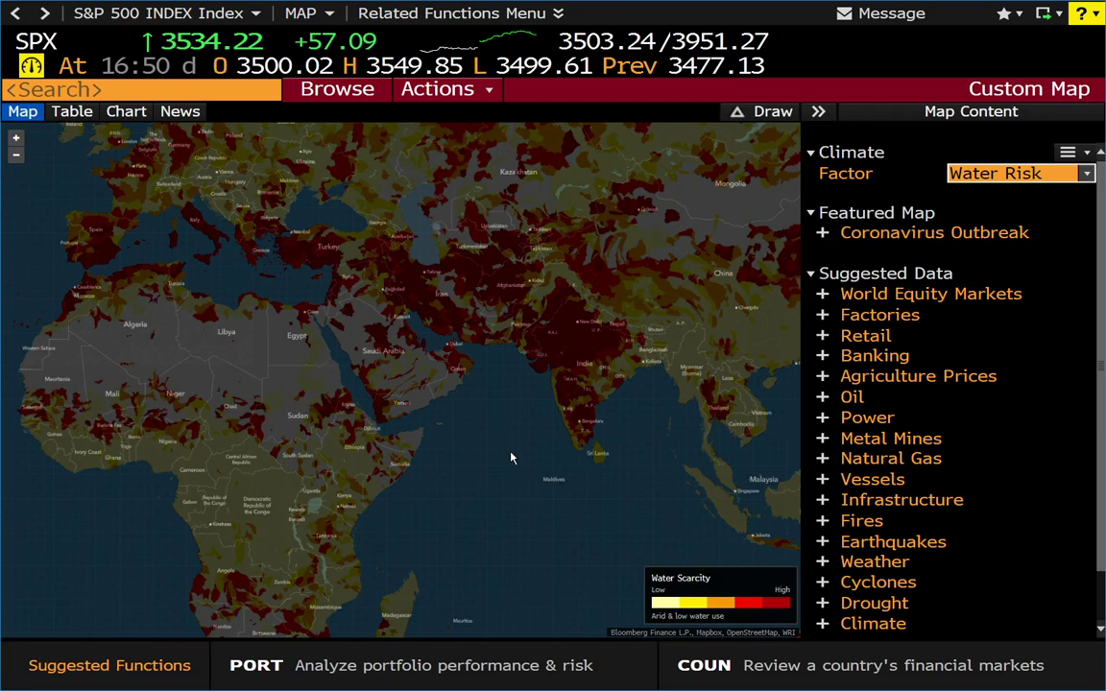
Zoom out to a world view of the Water Risk scarcity layer.
scroll(491, 444, down, 2)
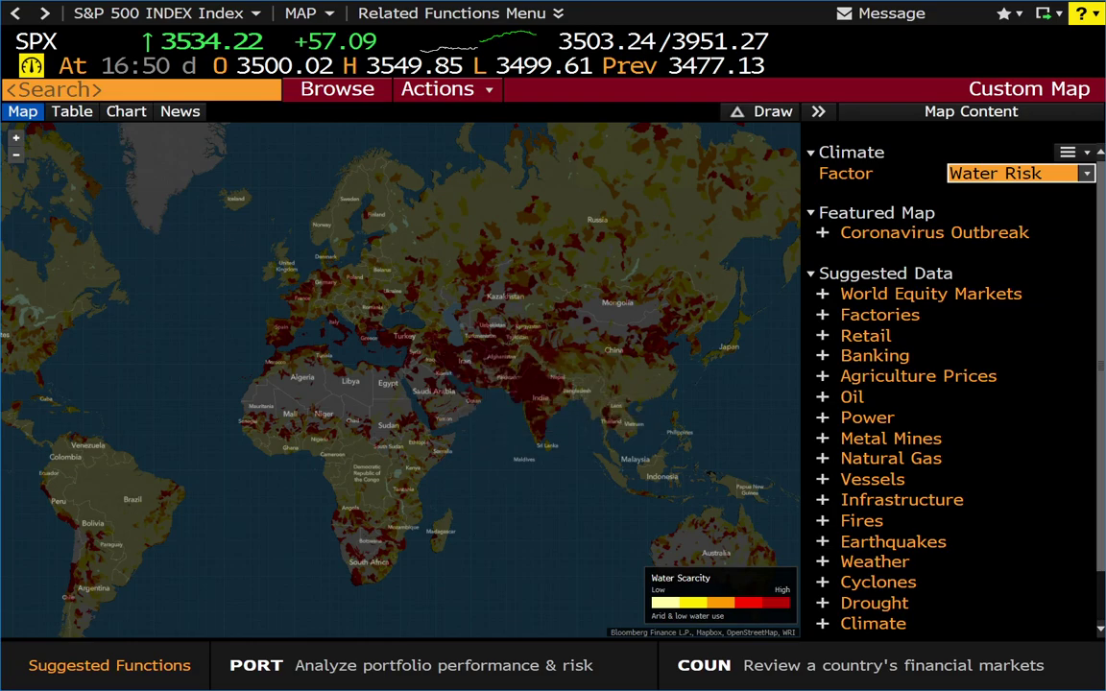
Open MAPS, show Sample Maps, and scroll the 38-map gallery down to China Silk Road.
click(55, 45)
text(MAPS)
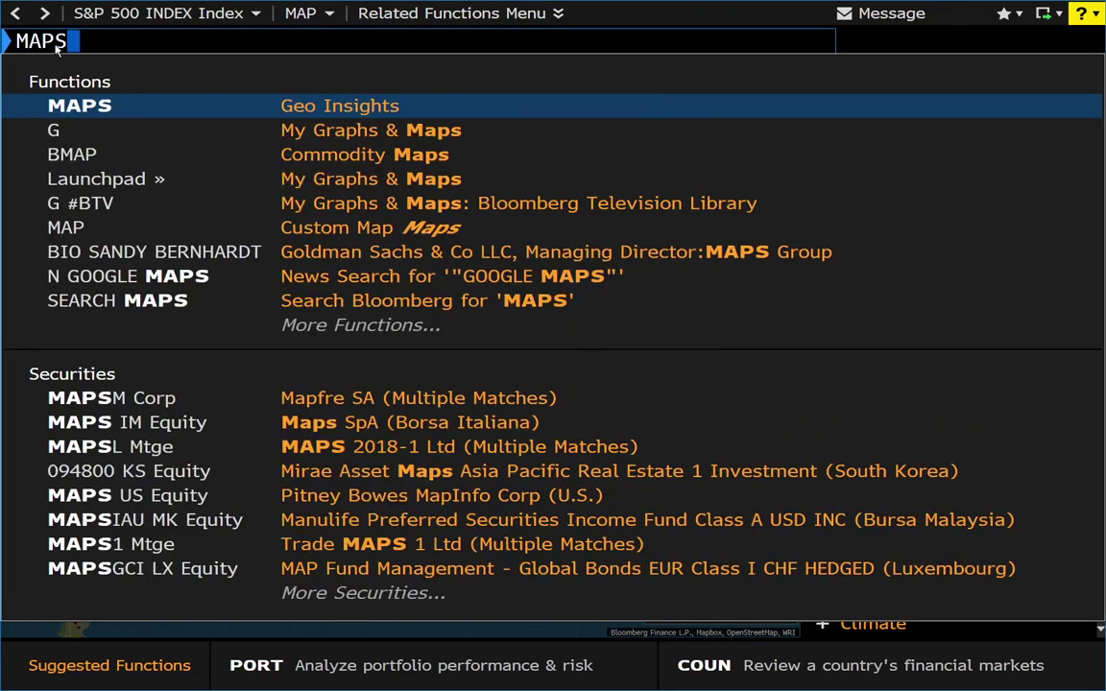
key(Return)
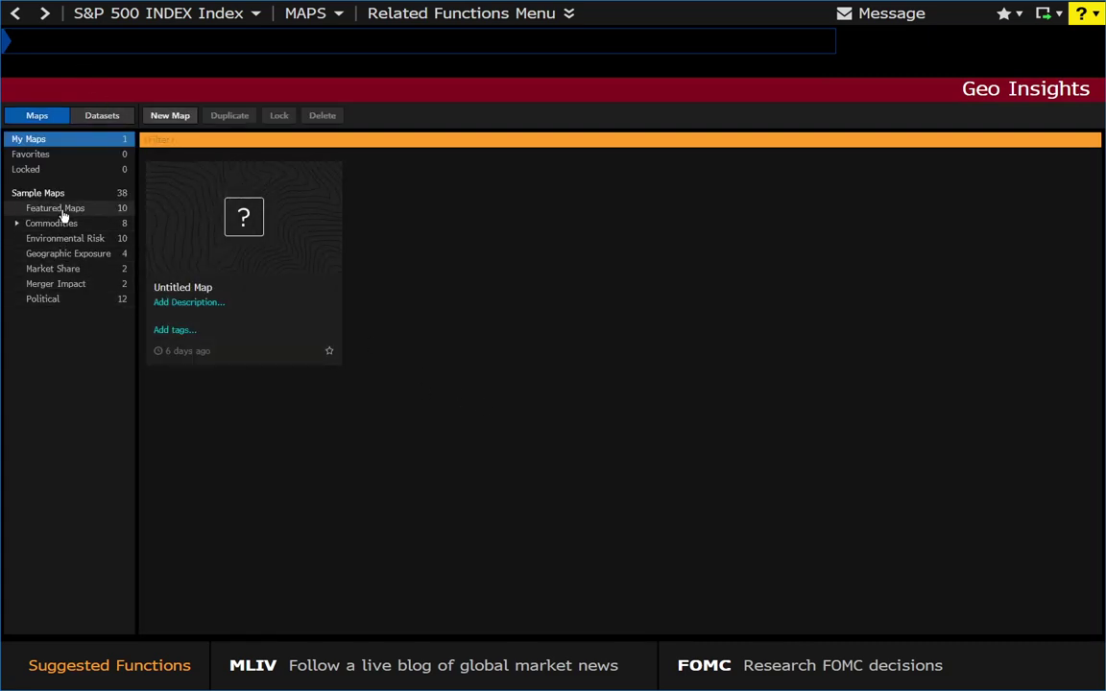
click(66, 193)
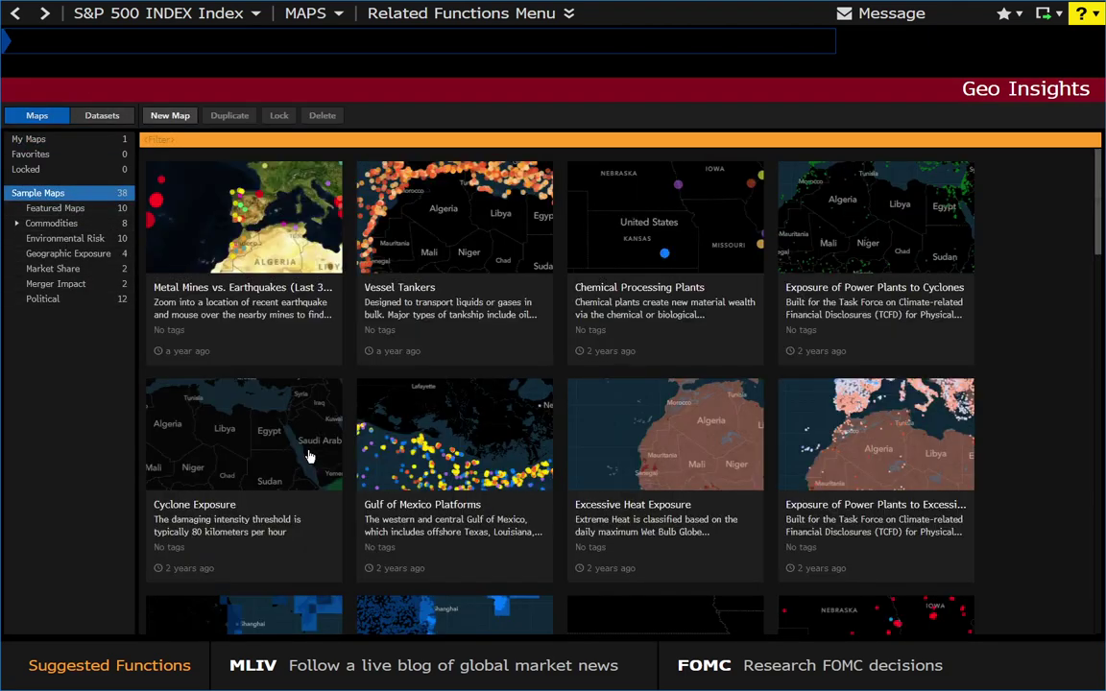
scroll(443, 455, down, 3)
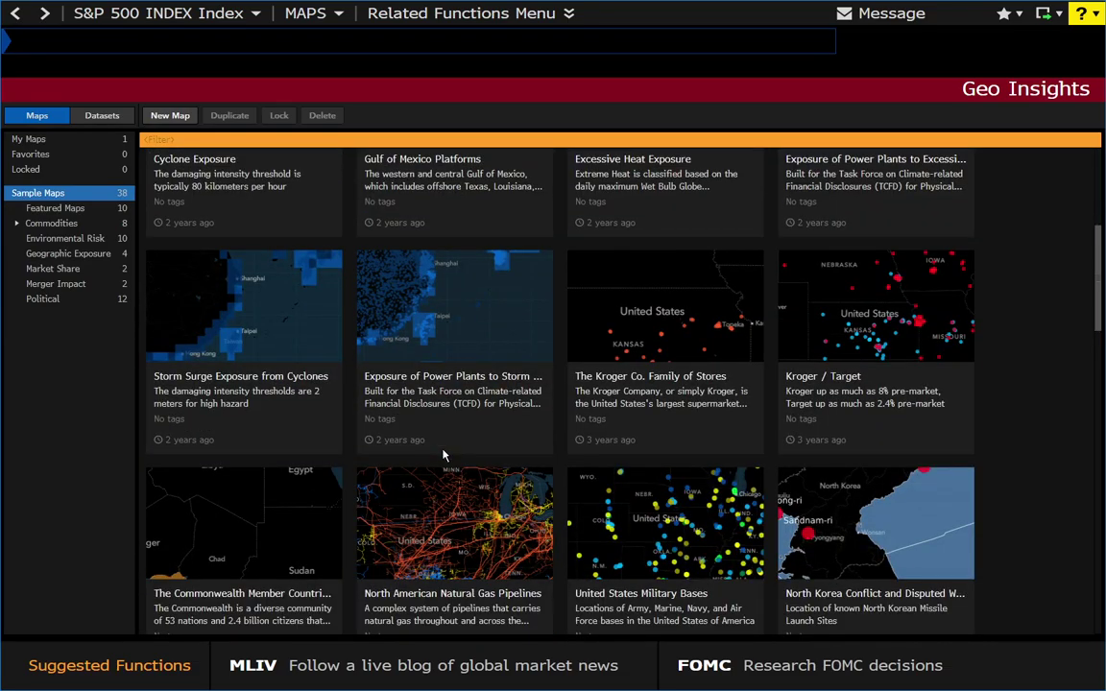
scroll(443, 455, down, 3)
scroll(443, 455, down, 5)
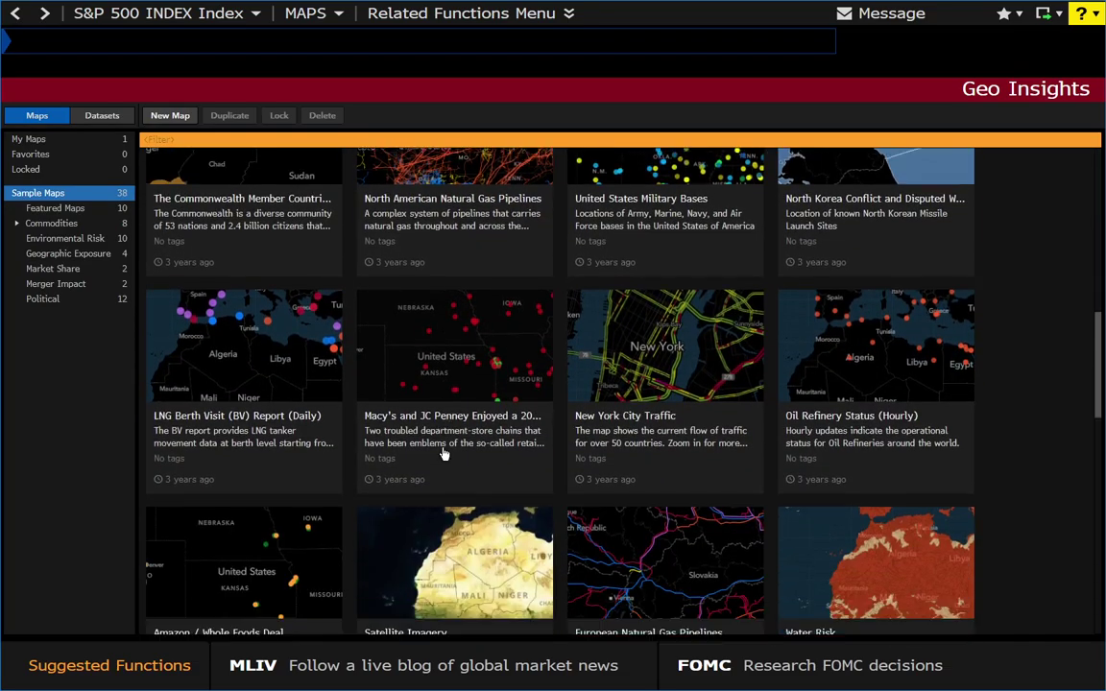
scroll(443, 451, down, 3)
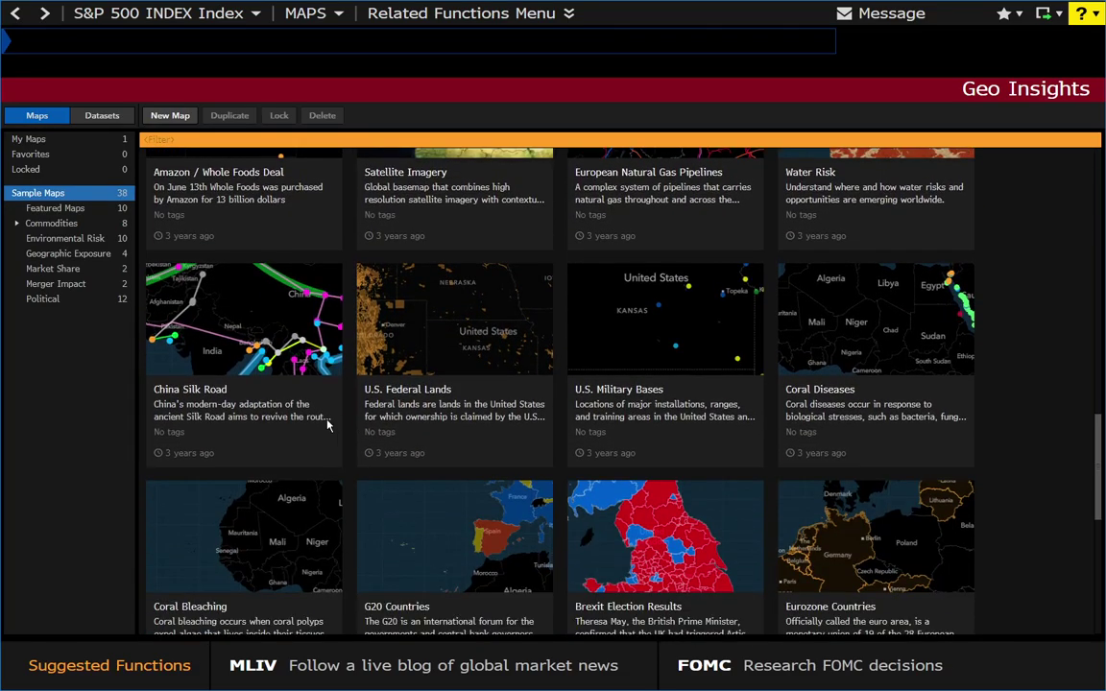
Open the China Silk Road map and zoom in around the Arabian Sea and back out.
click(219, 331)
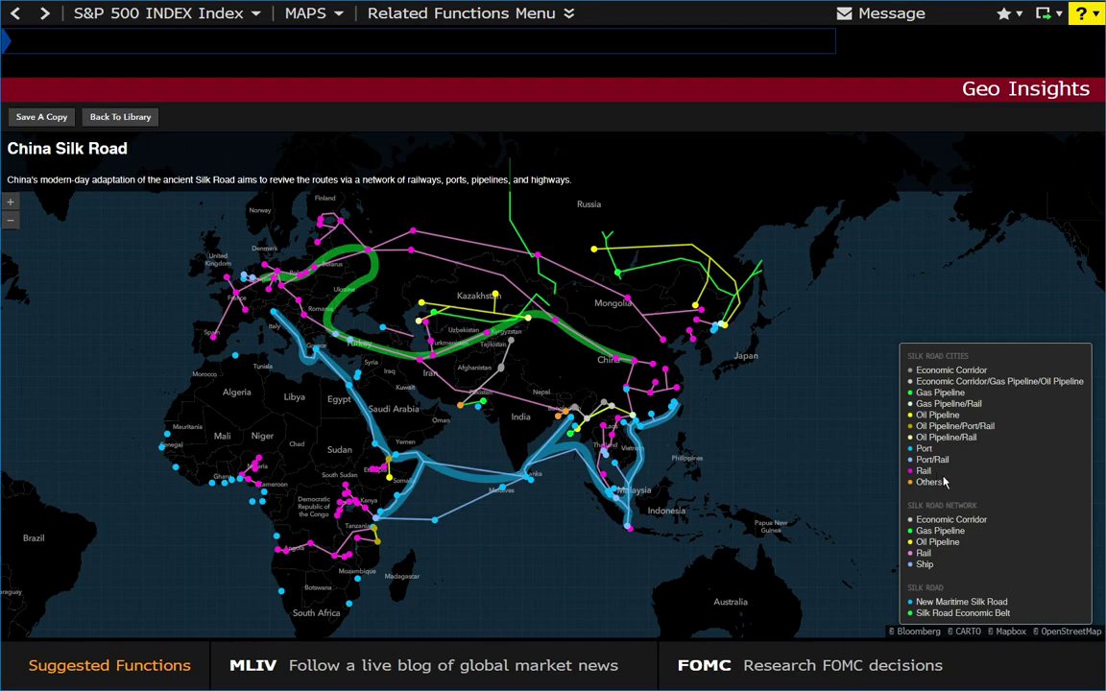
scroll(458, 432, up, 3)
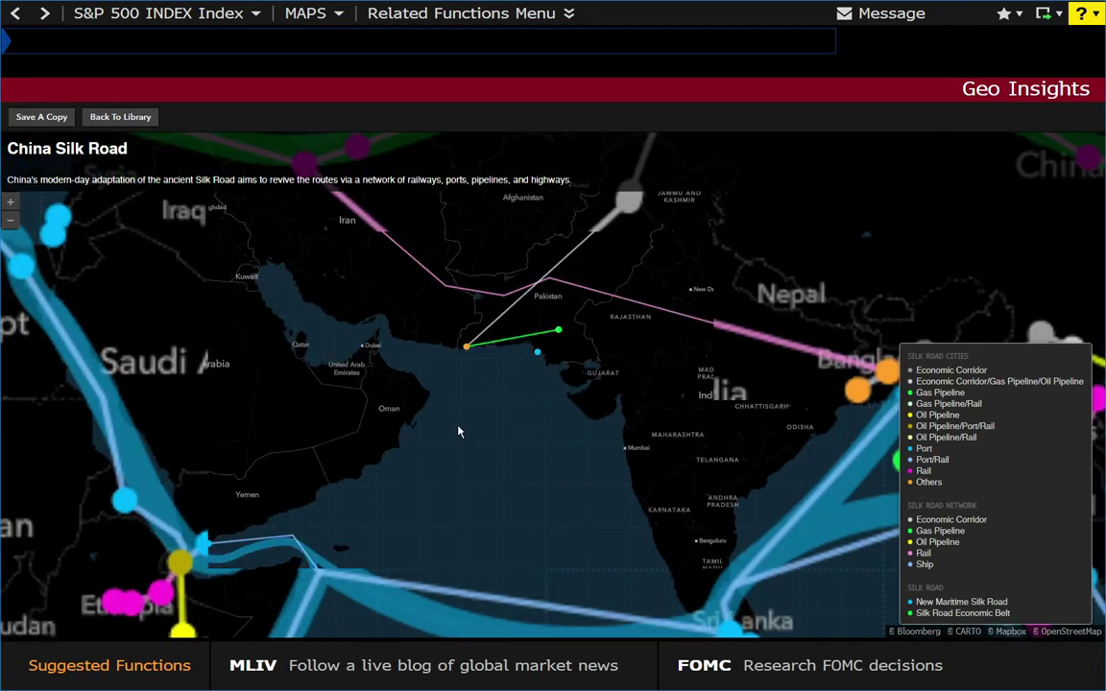
scroll(458, 432, down, 2)
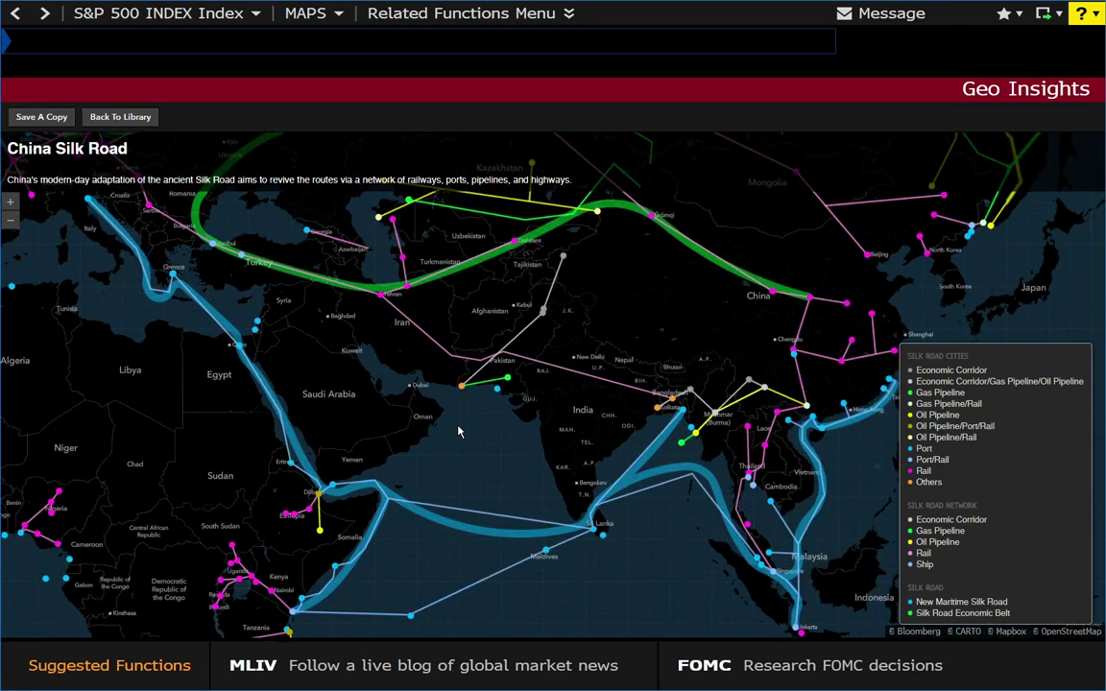